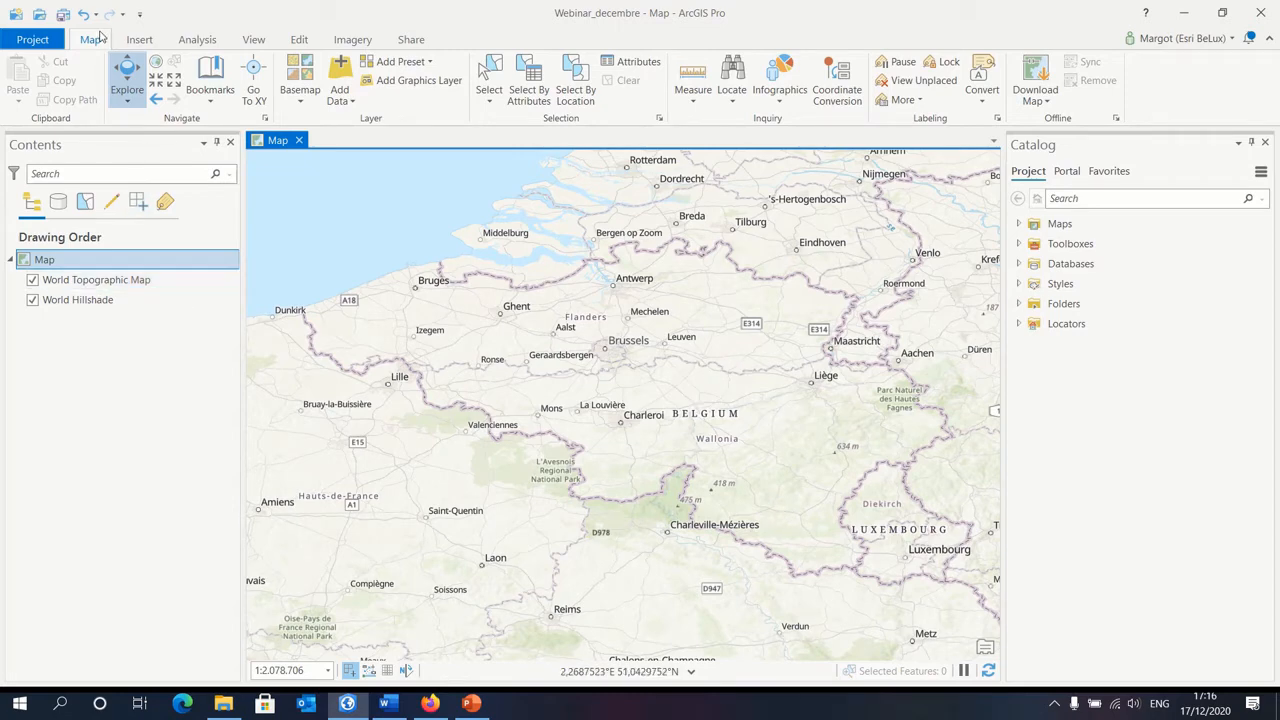
left_click(140, 40)
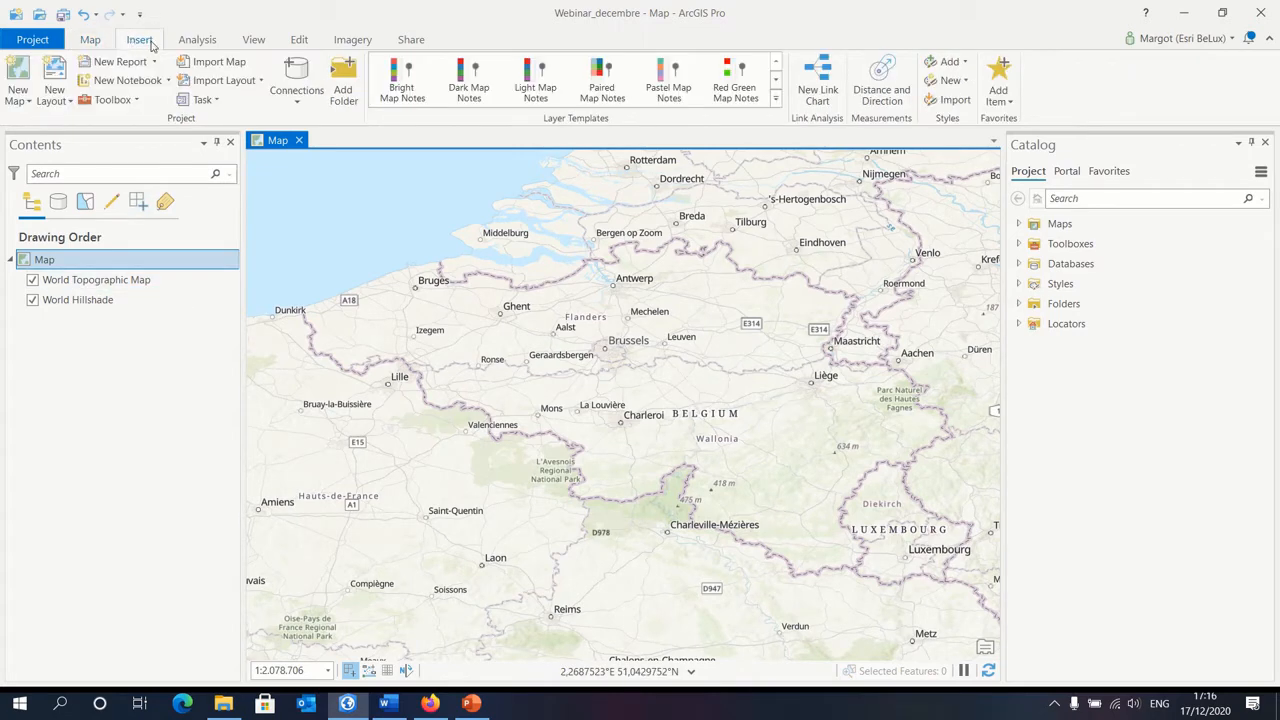
left_click(299, 101)
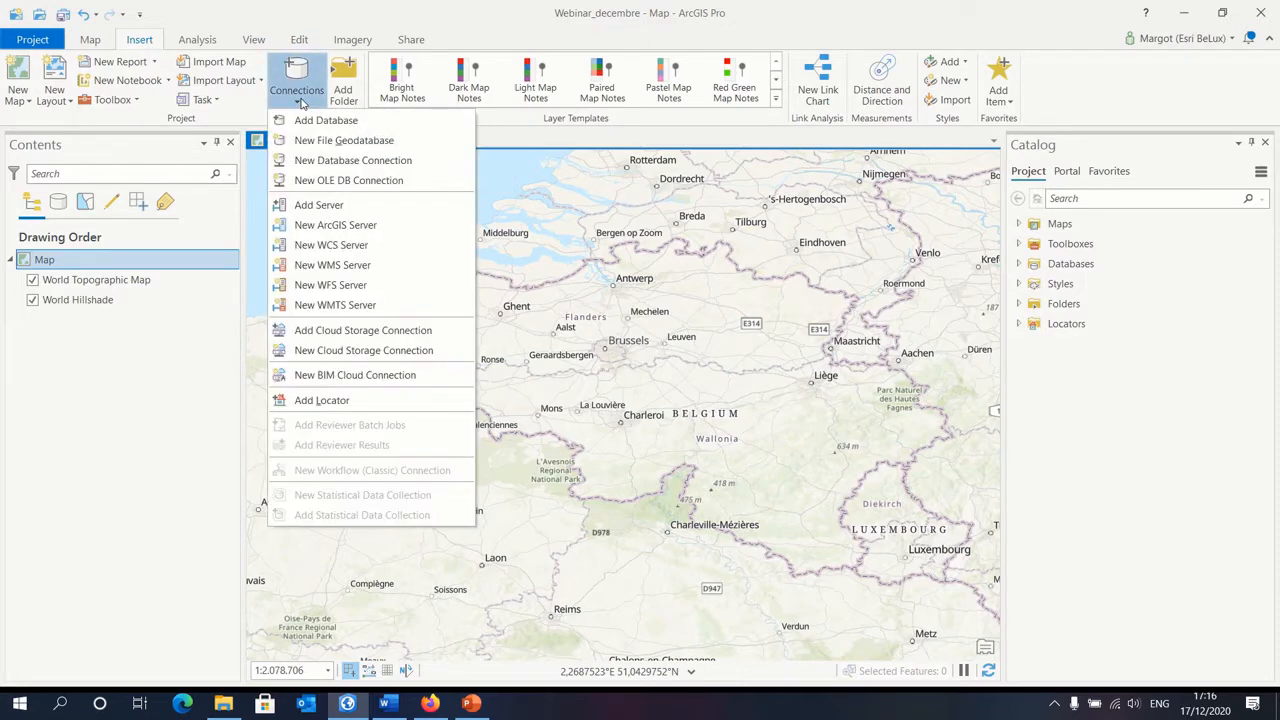
left_click(393, 266)
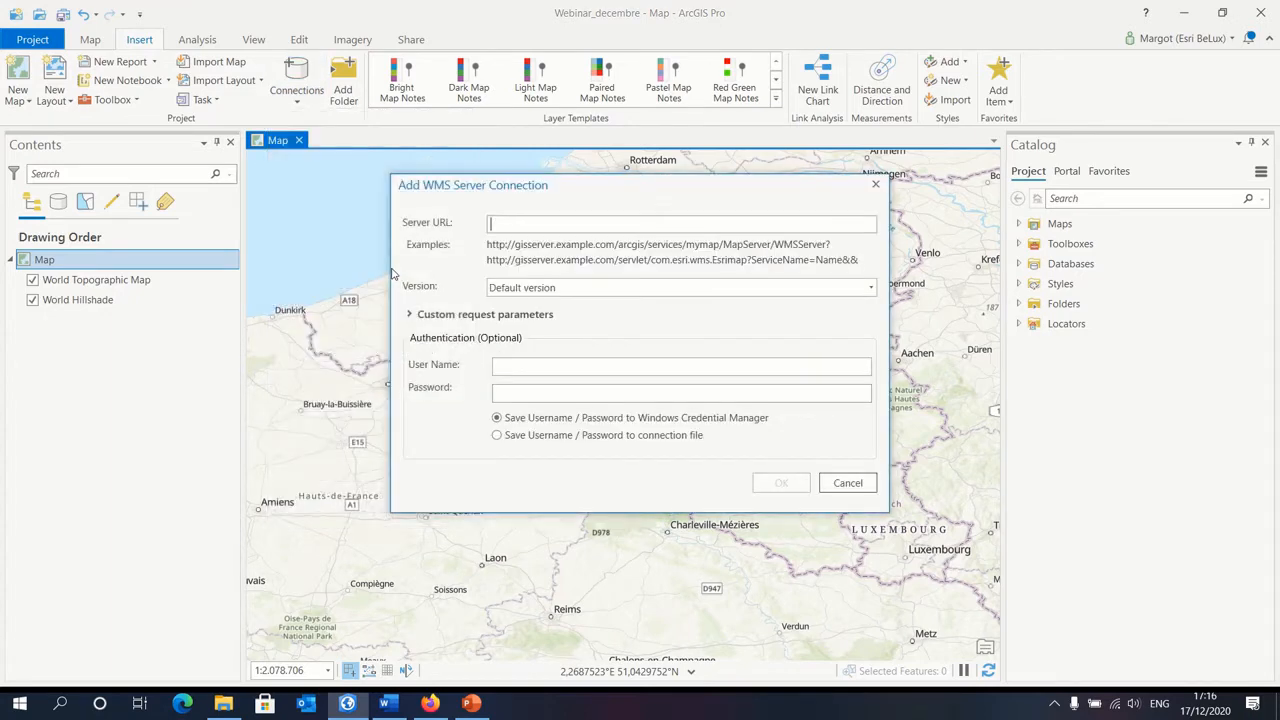
right_click(505, 227)
left_click(542, 272)
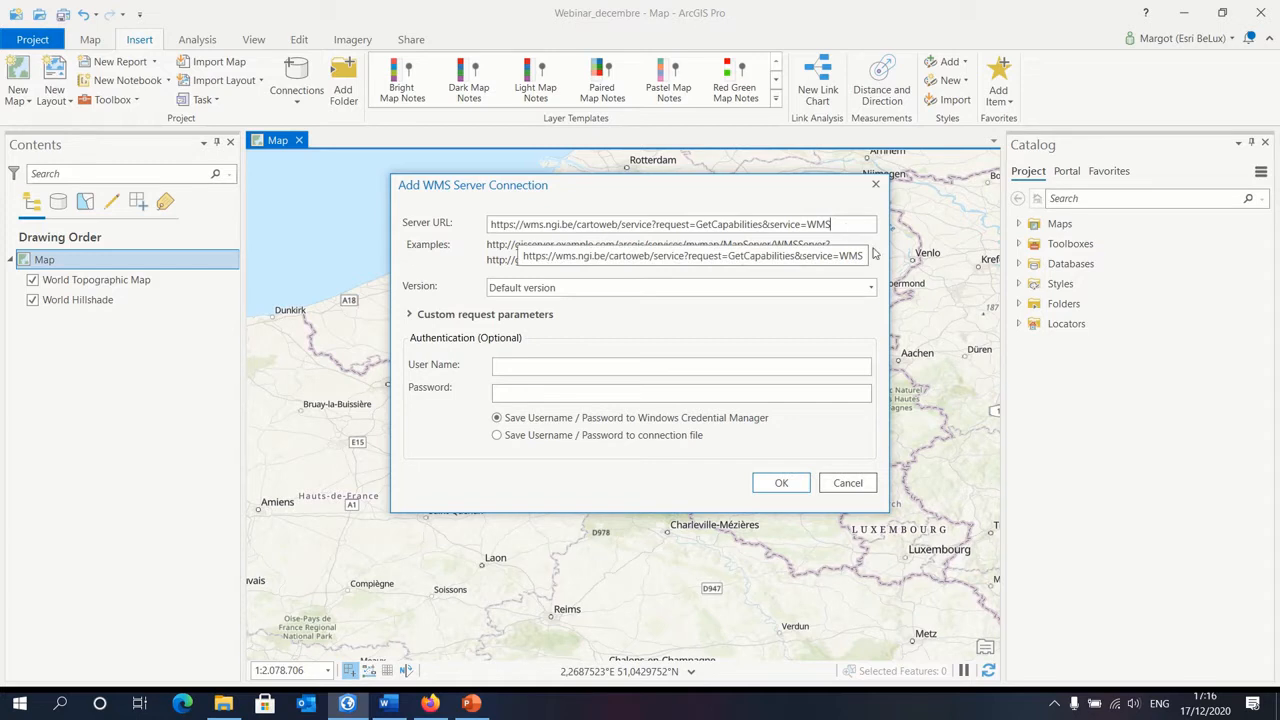
left_click(781, 484)
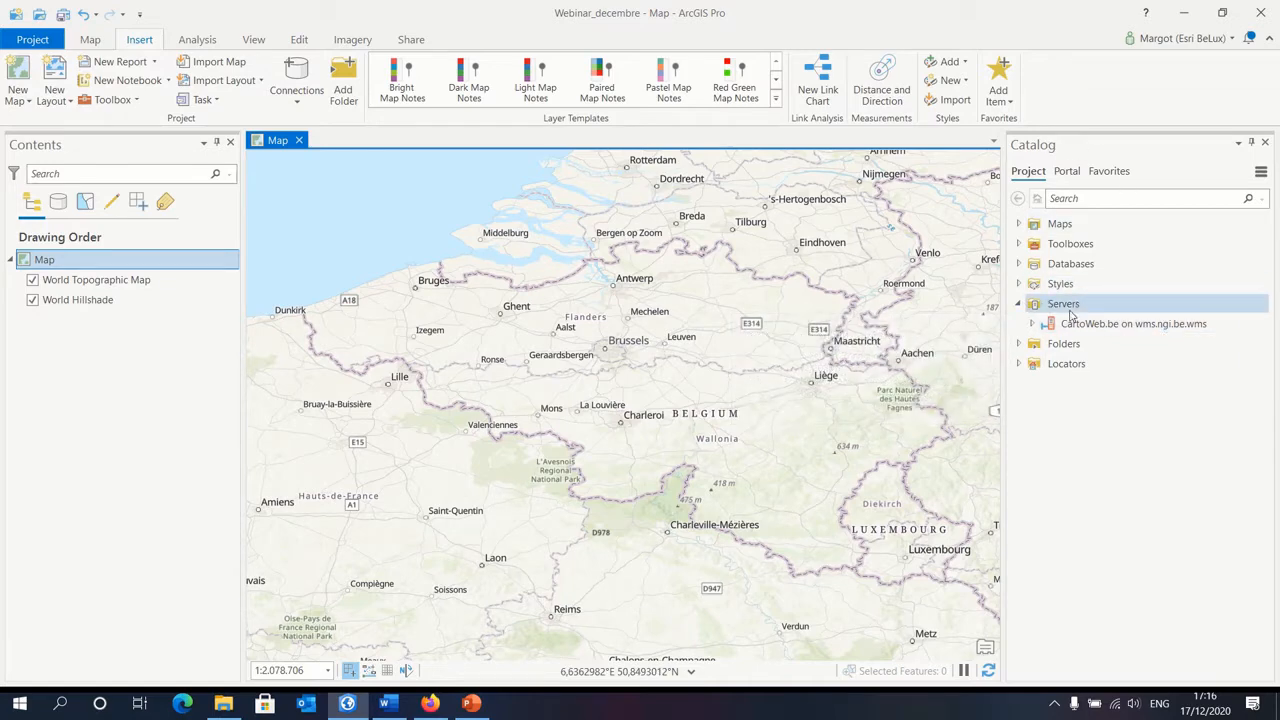
Step: Add the CartoWeb.be service from the new WMS connection to the current map
left_click(1032, 324)
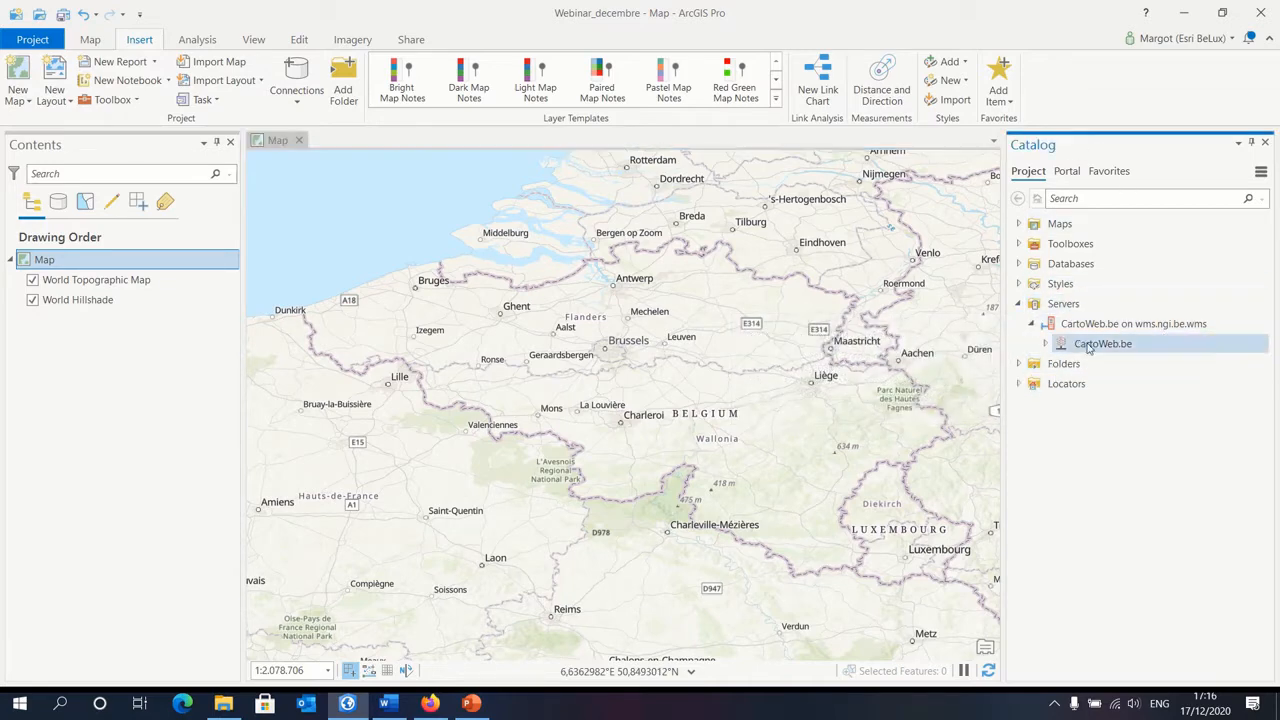
right_click(1092, 350)
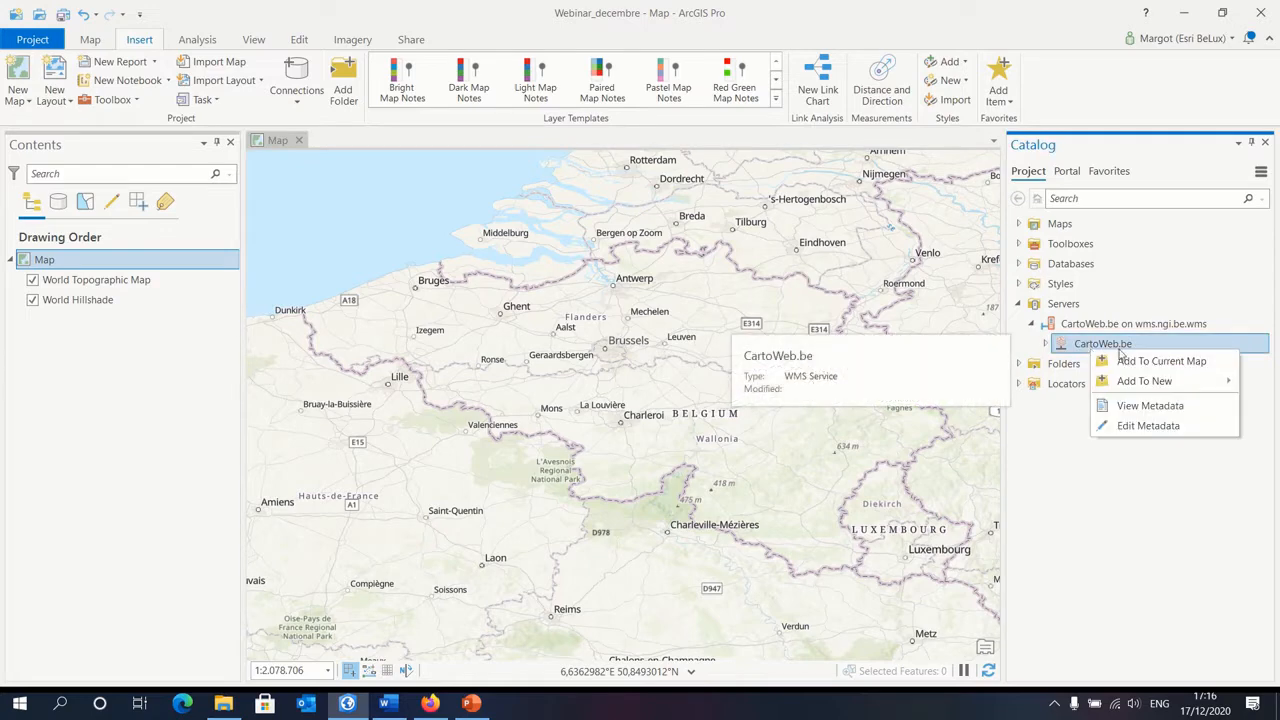
left_click(1174, 366)
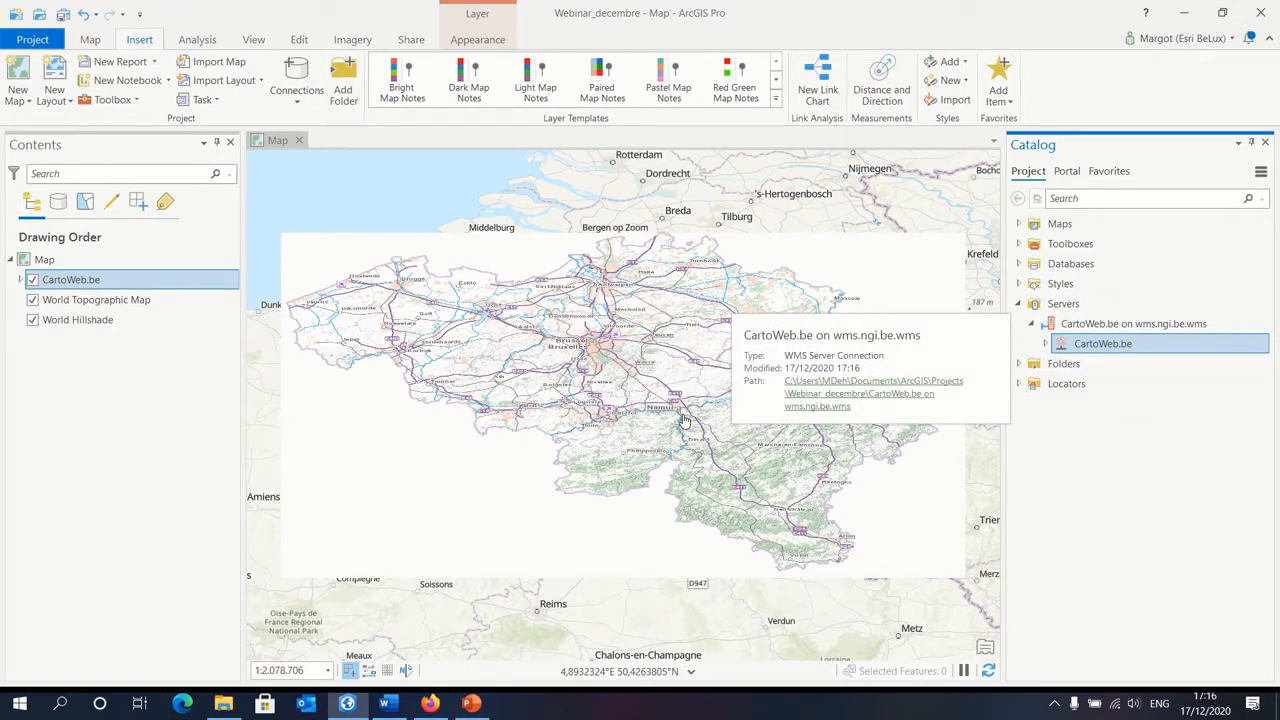
Step: Examine the CartoWeb.be layer around Brussels at several map scales
scroll(598, 356, "up", 5)
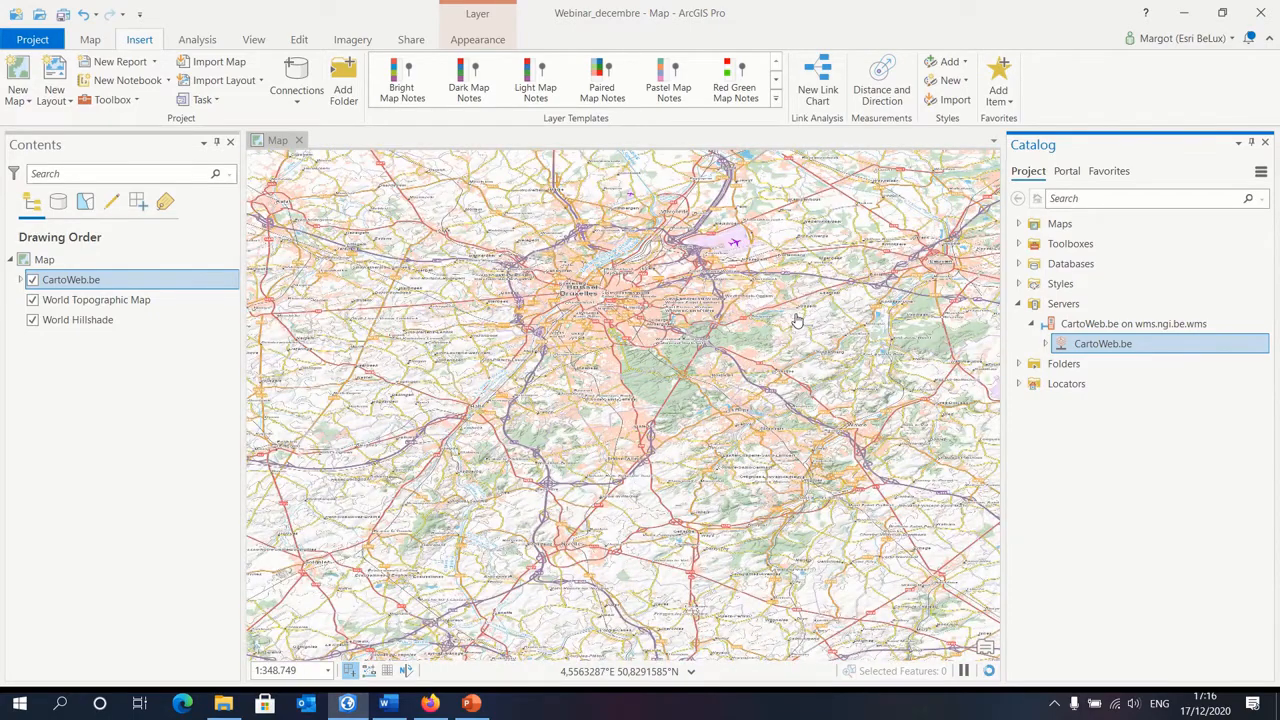
left_click_drag(527, 322, 571, 380)
scroll(657, 412, "up", 5)
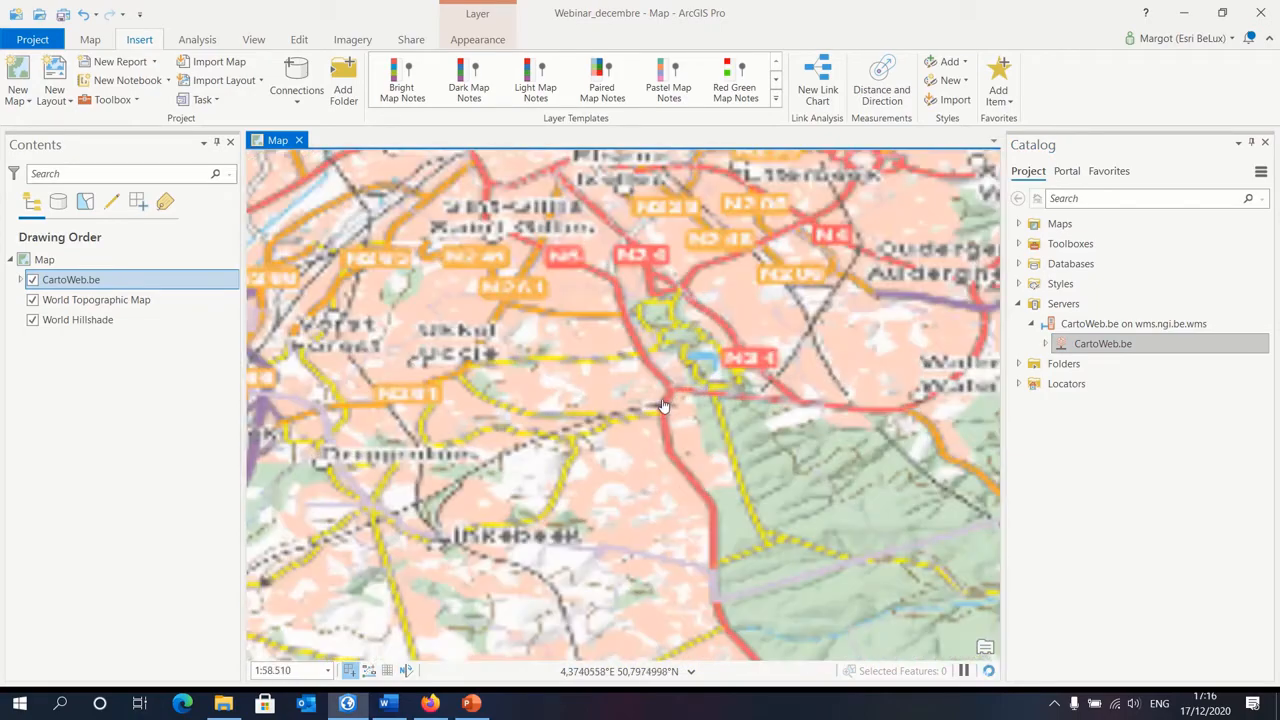
left_click_drag(578, 262, 661, 478)
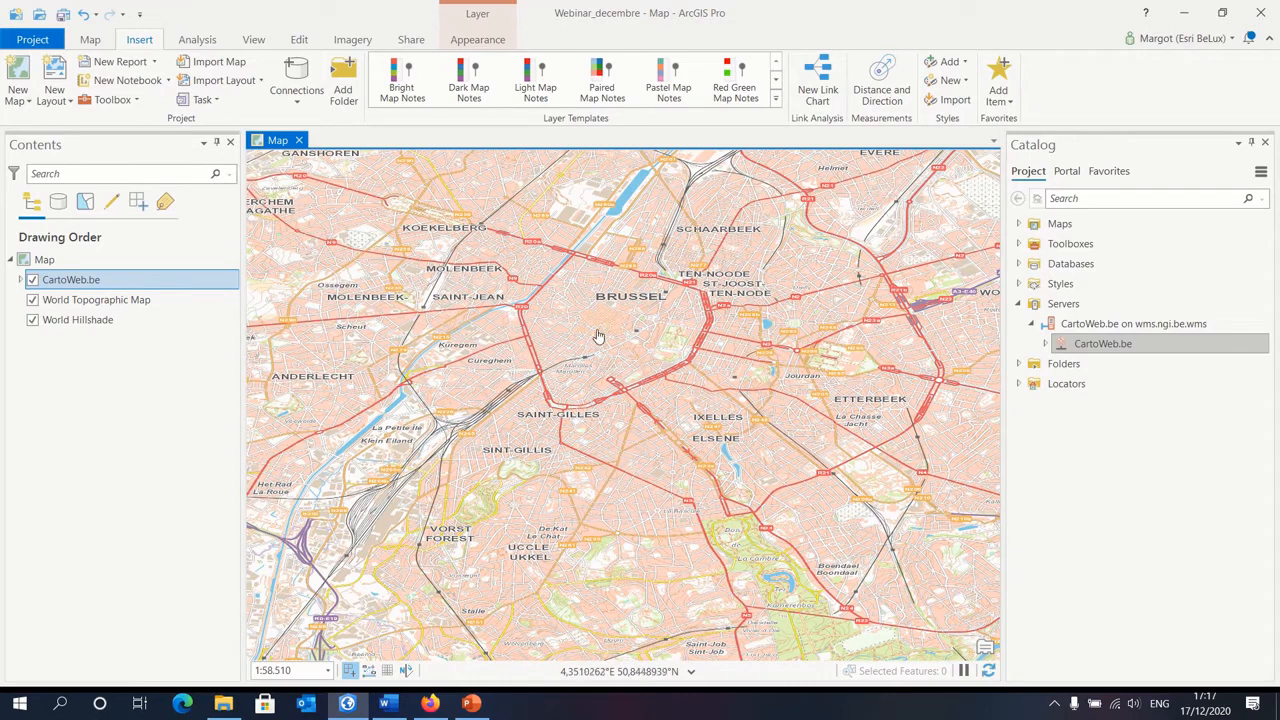
left_click_drag(597, 334, 614, 373)
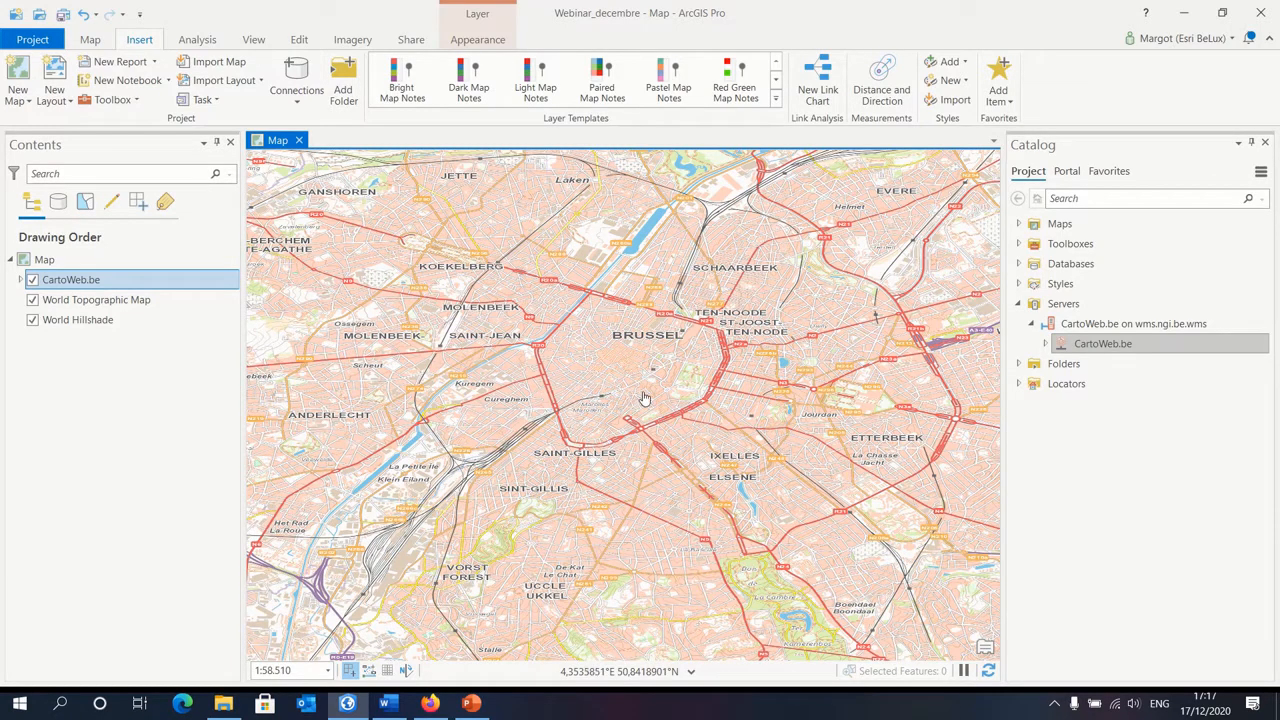
scroll(658, 415, "down", 1)
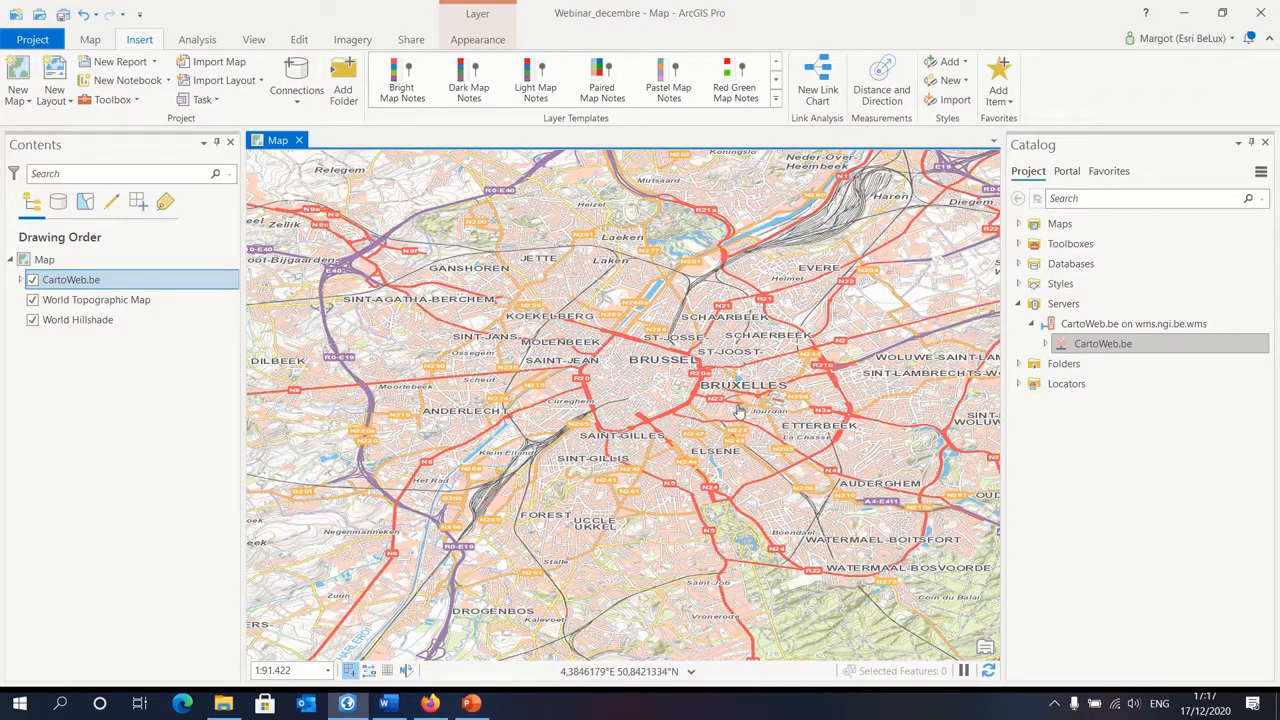
left_click(290, 85)
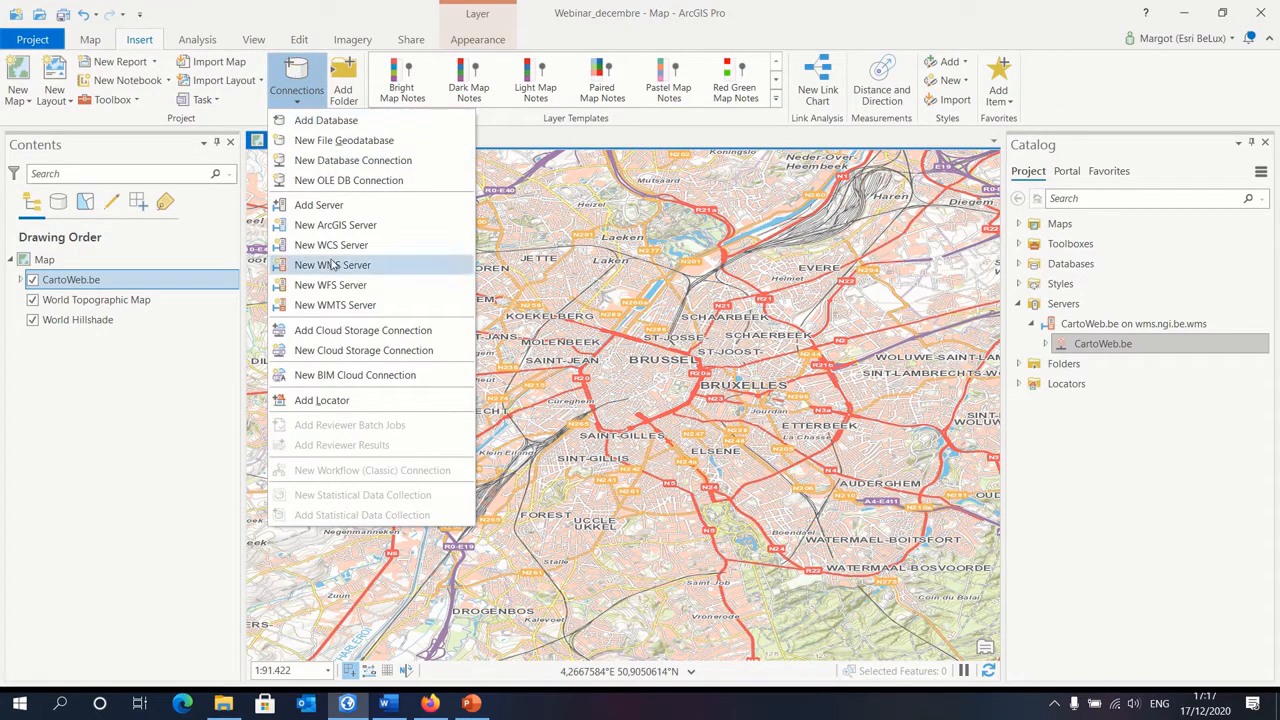
left_click(1158, 494)
left_click(1088, 307)
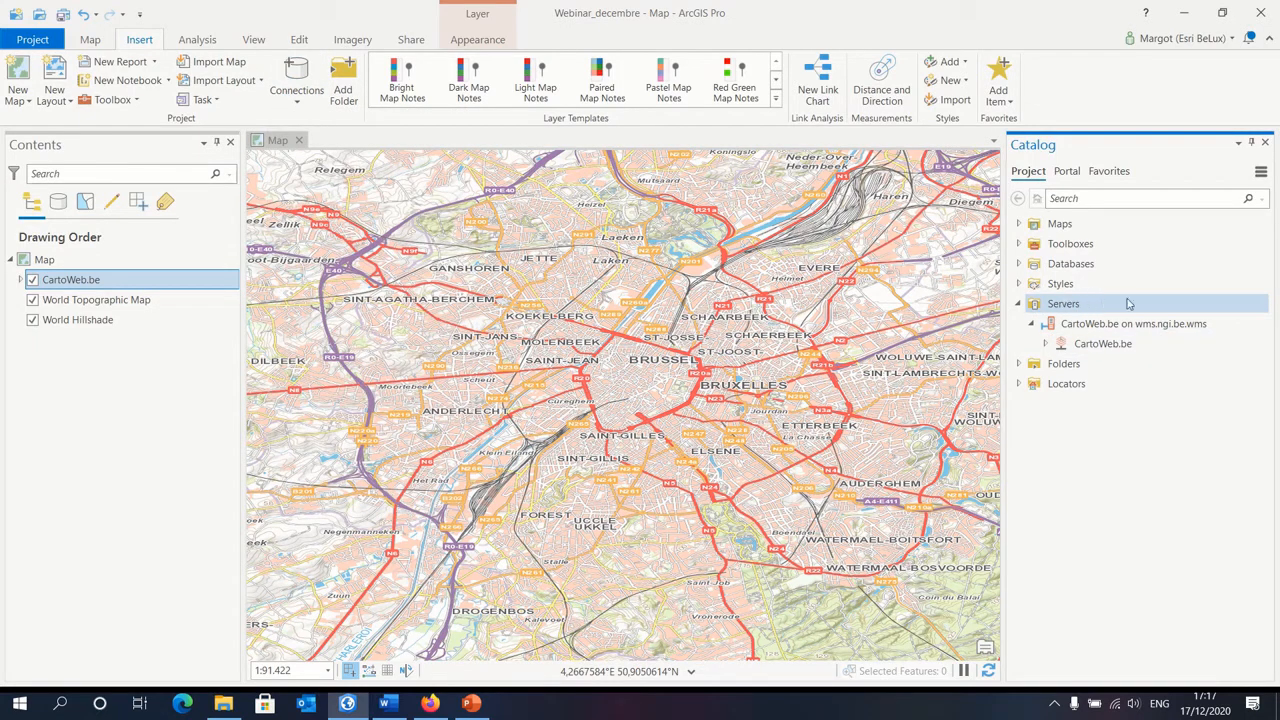
right_click(1130, 307)
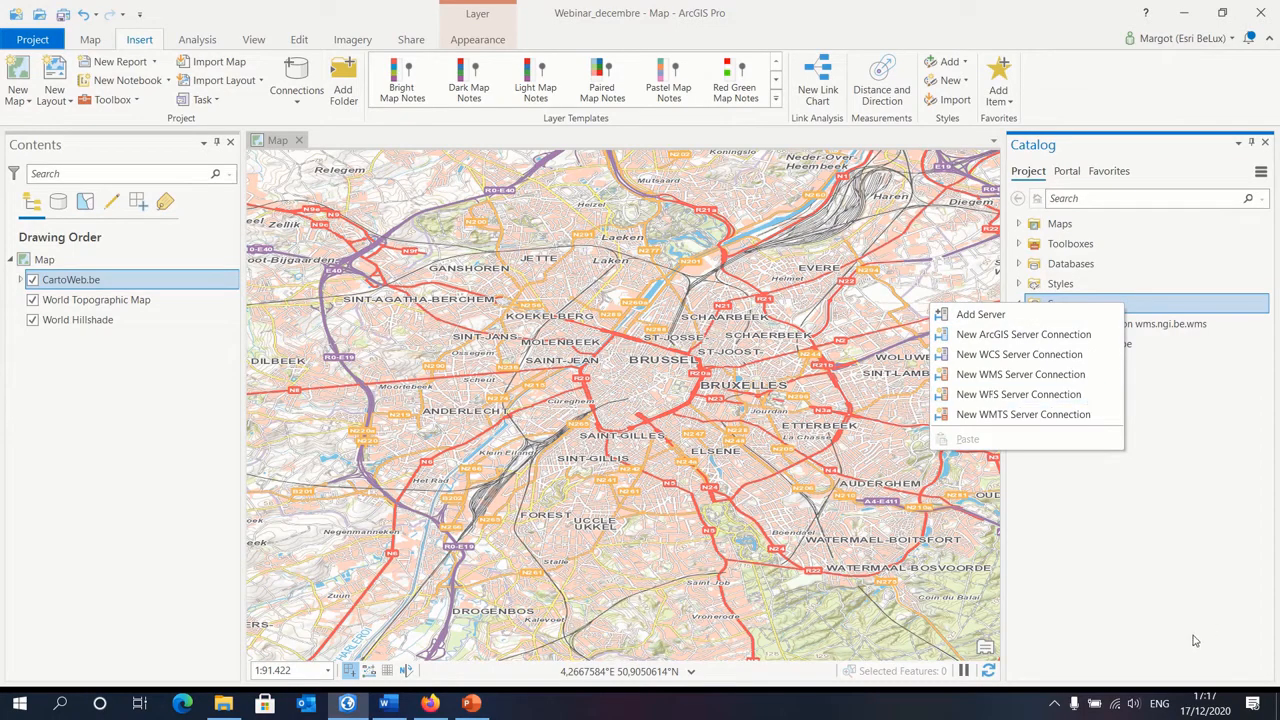
Step: Switch to Firefox and copy the URL of the open data-mobility.irisnet.be WFS capabilities page
left_click(429, 703)
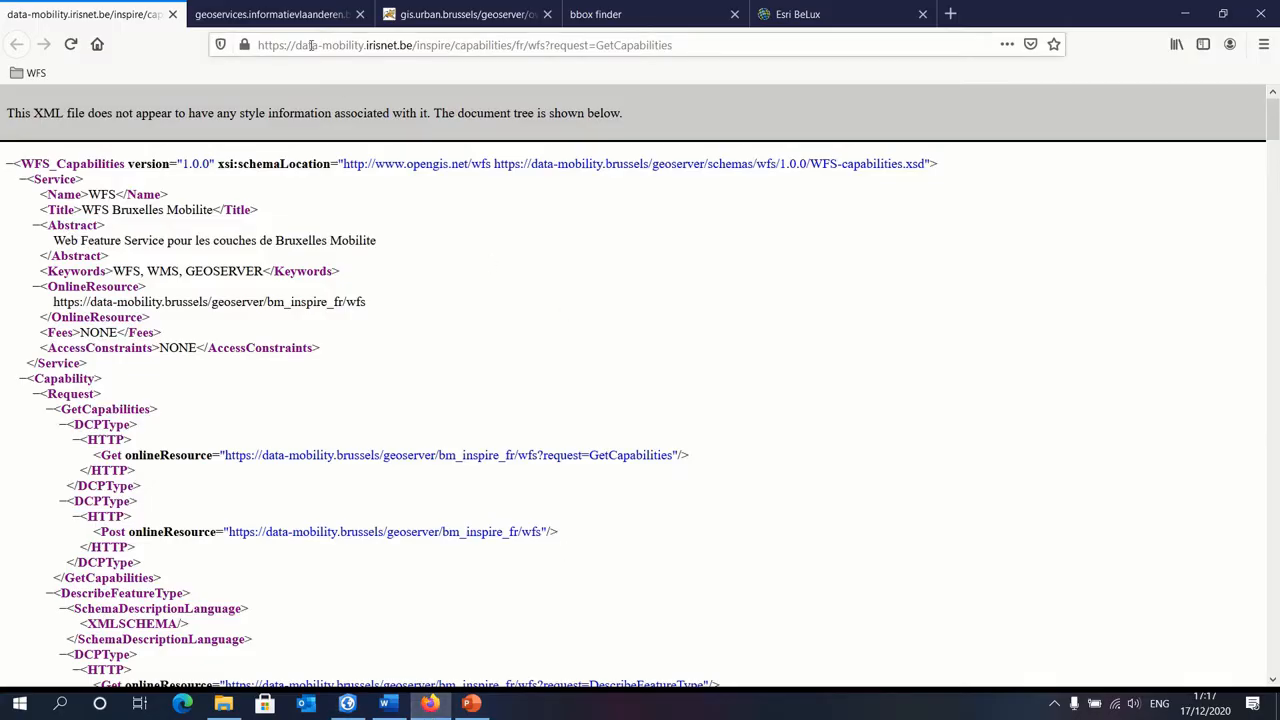
left_click(500, 45)
right_click(584, 46)
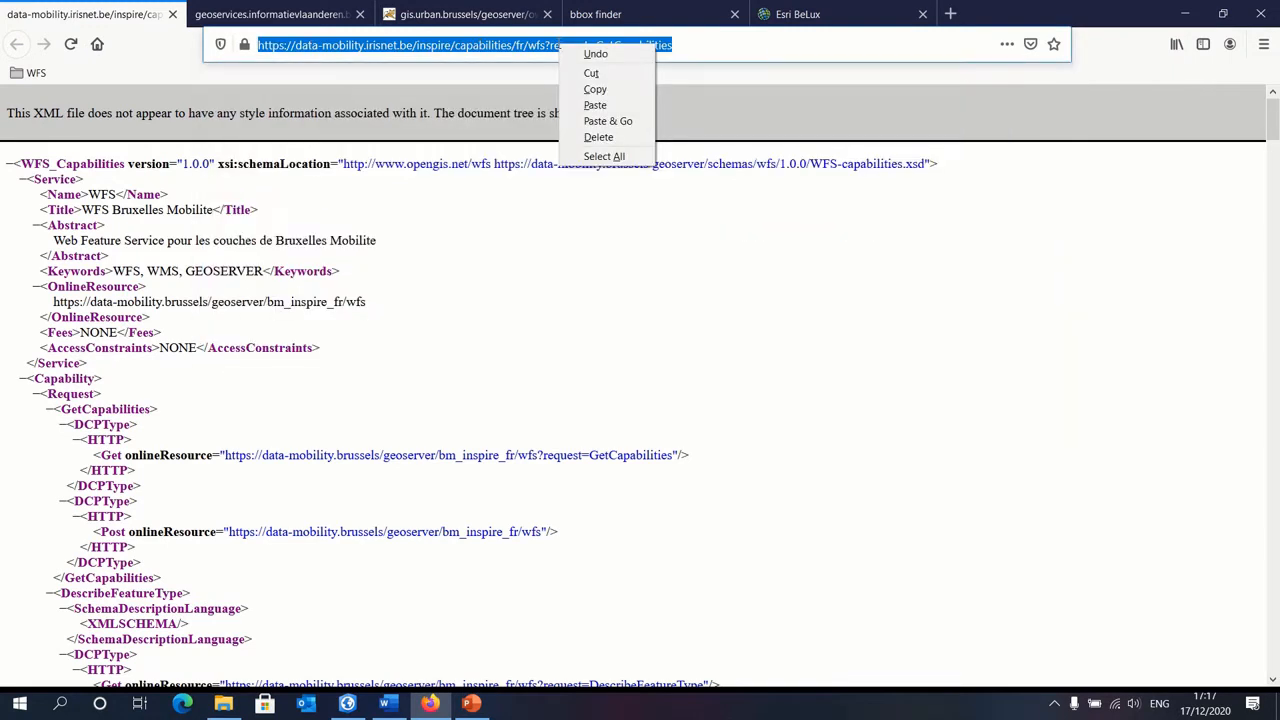
left_click(595, 89)
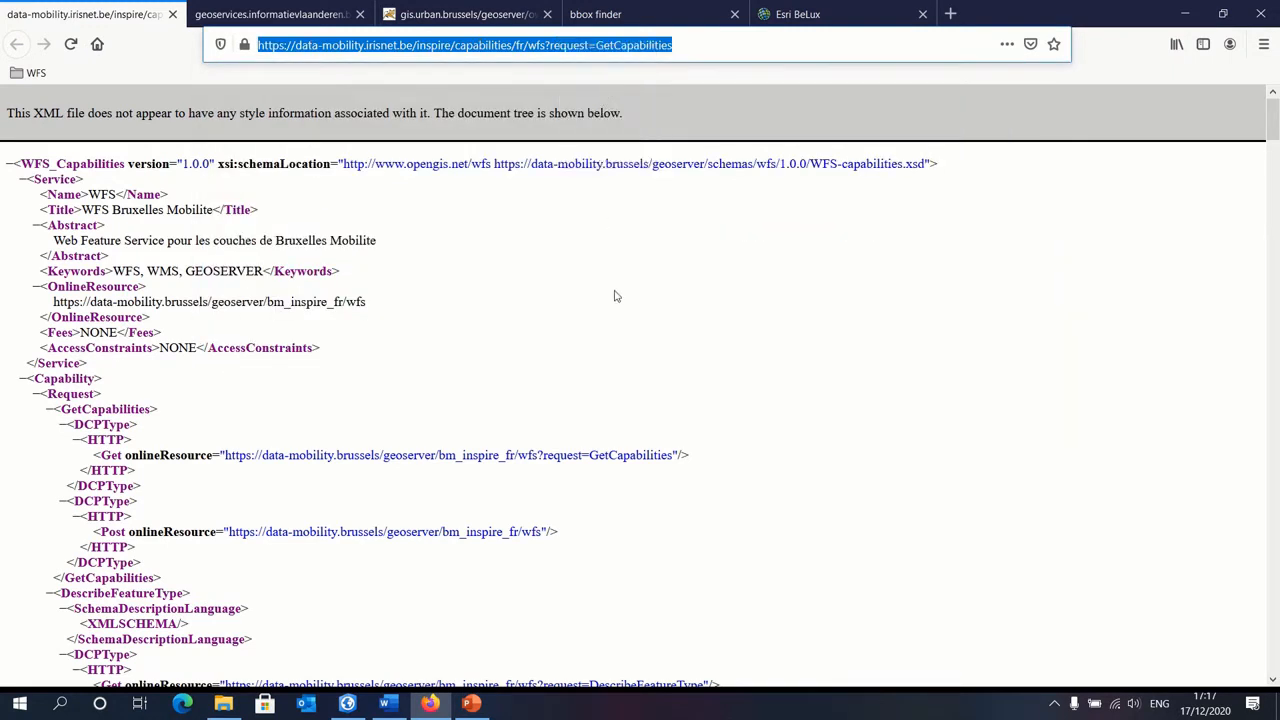
left_click(347, 703)
right_click(1093, 305)
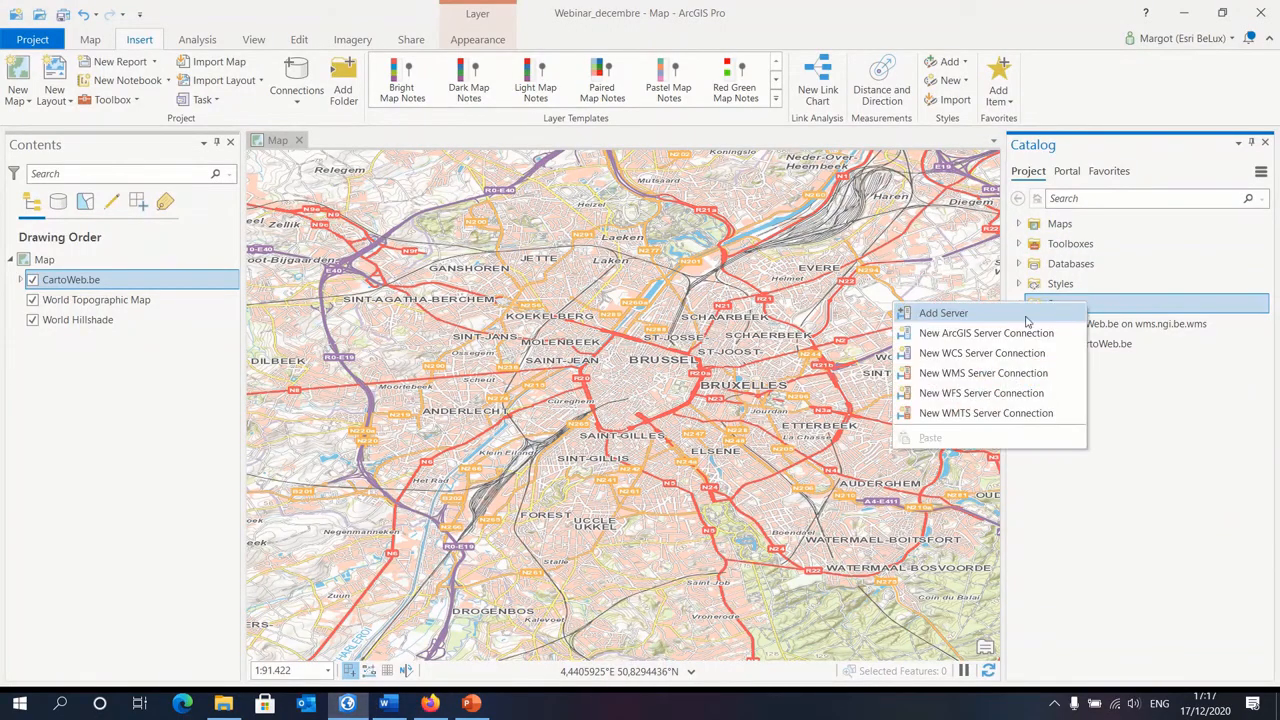
left_click(980, 393)
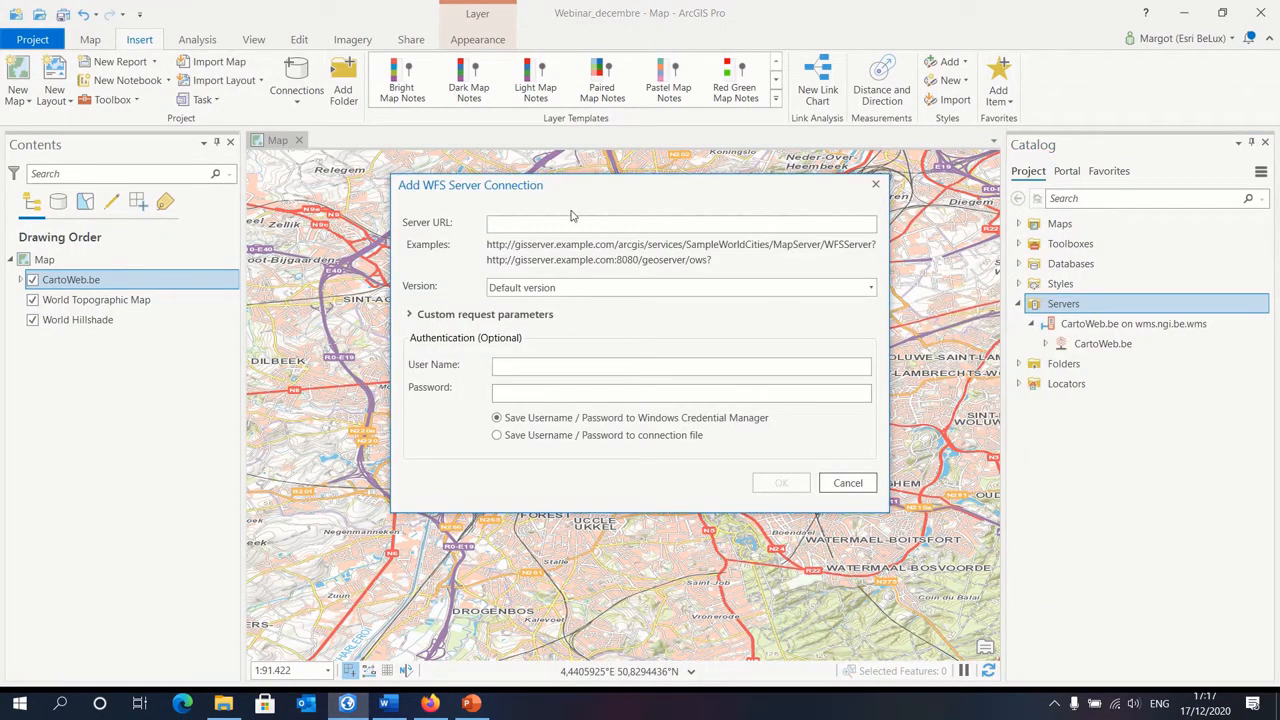
right_click(530, 230)
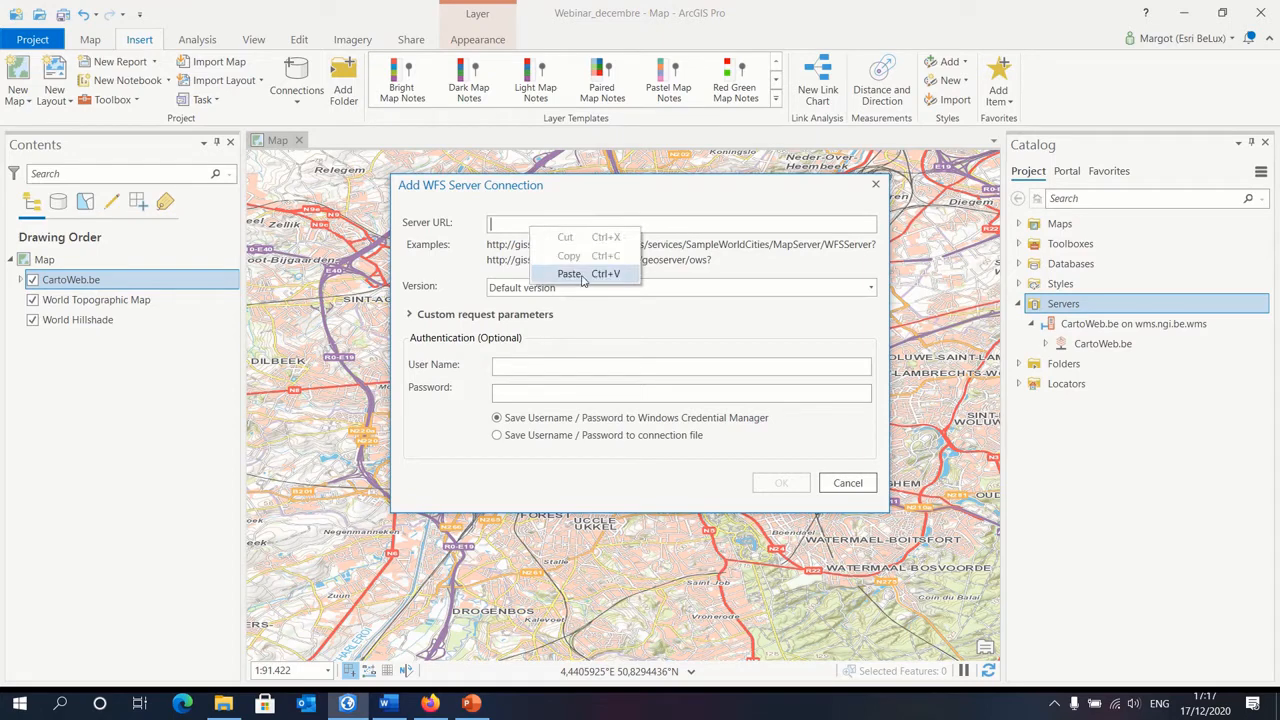
left_click(580, 276)
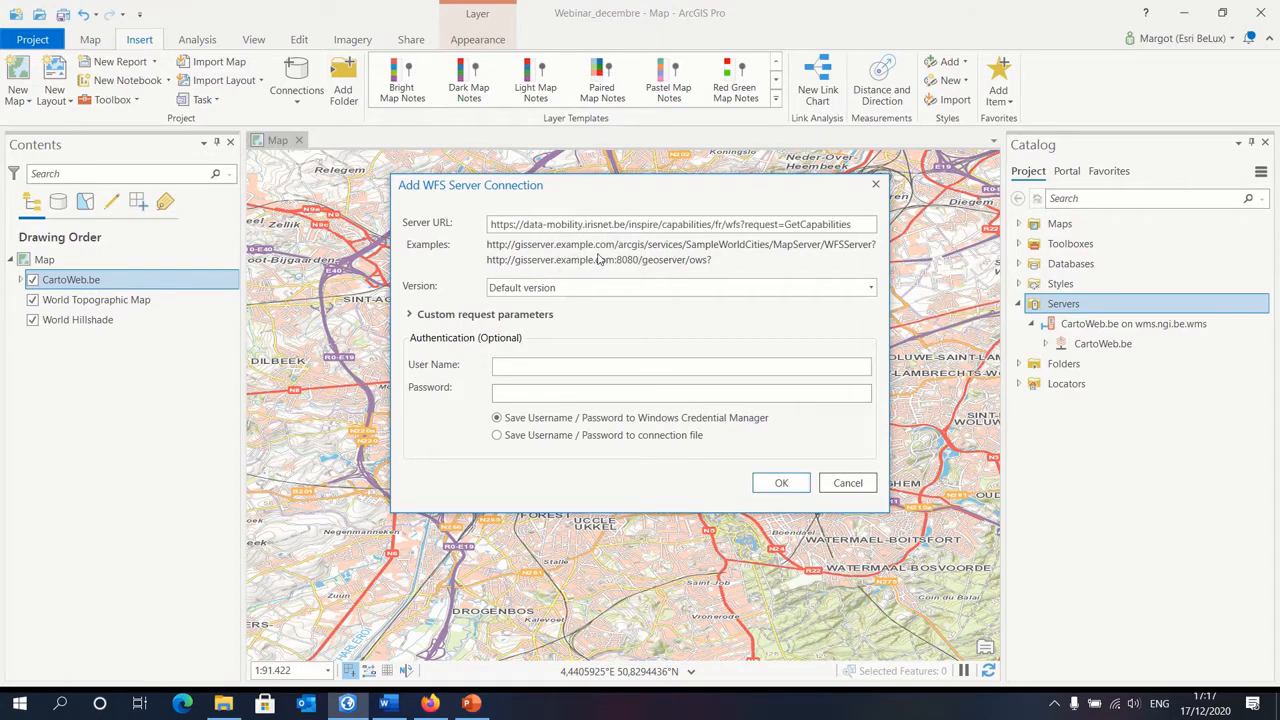
left_click(778, 484)
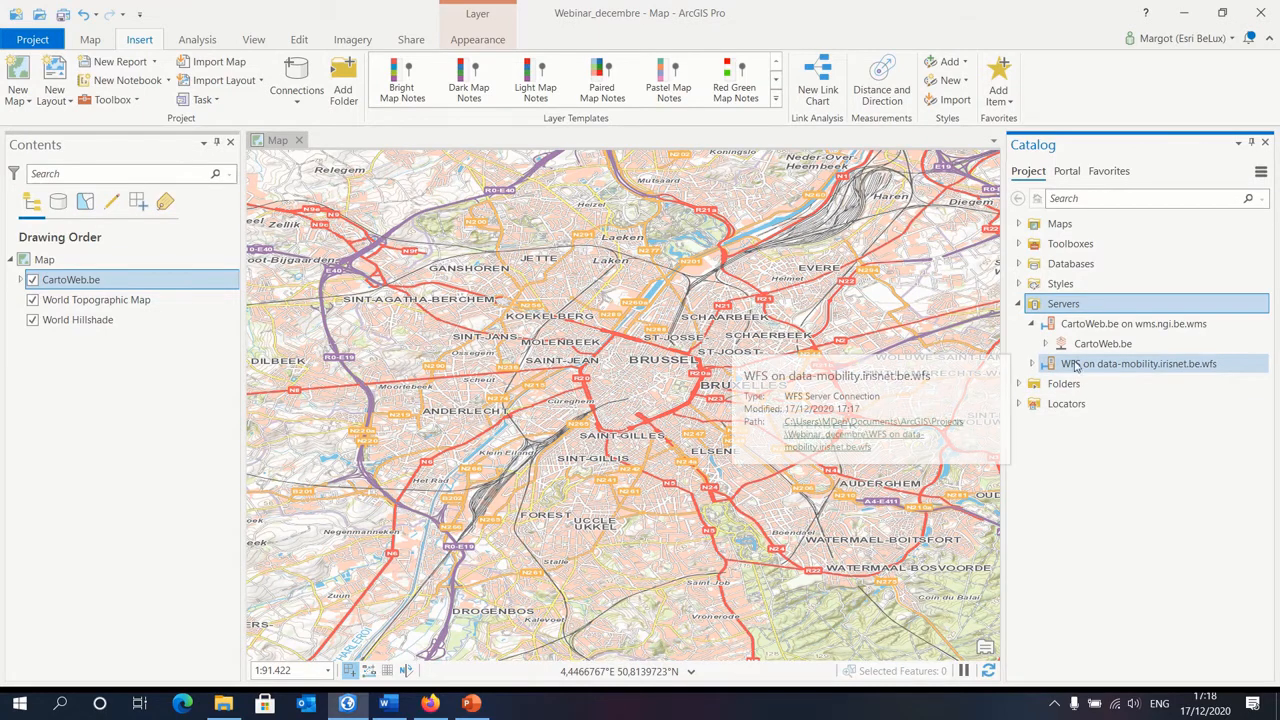
Step: Add the Velociste layer from the data-mobility.irisnet.be WFS connection to the current map
left_click(1033, 365)
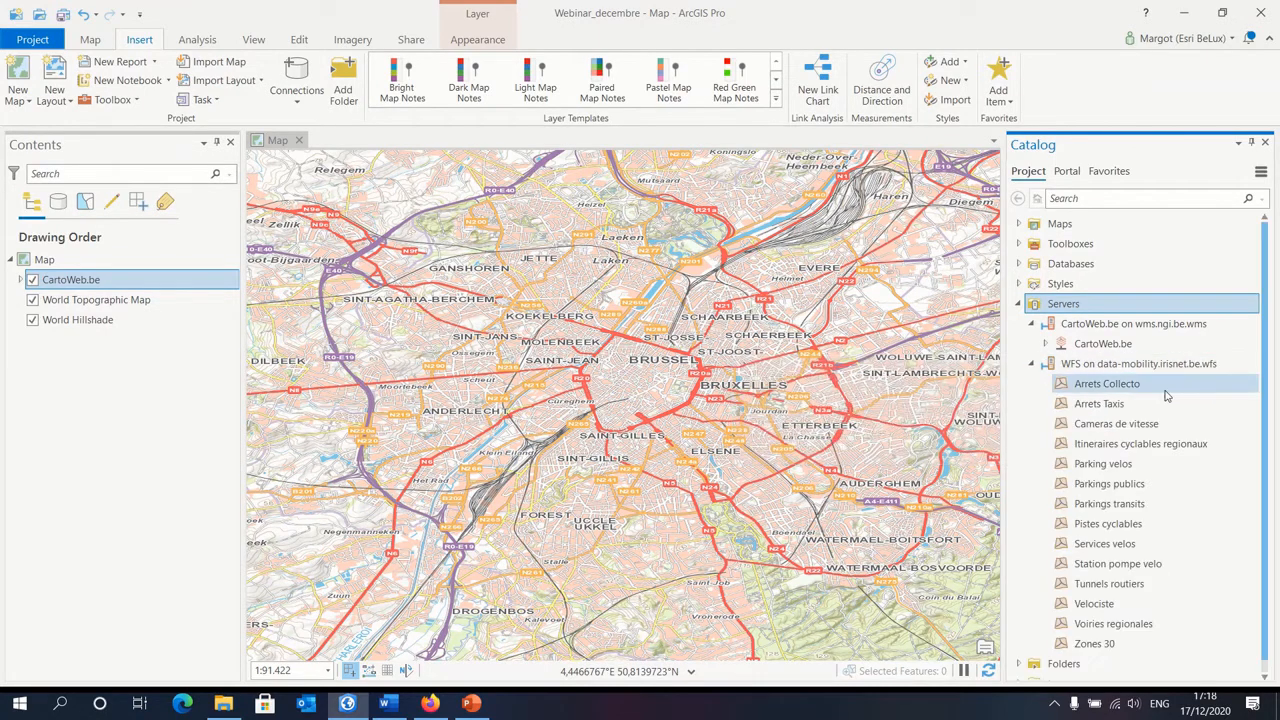
scroll(1167, 411, "down", 1)
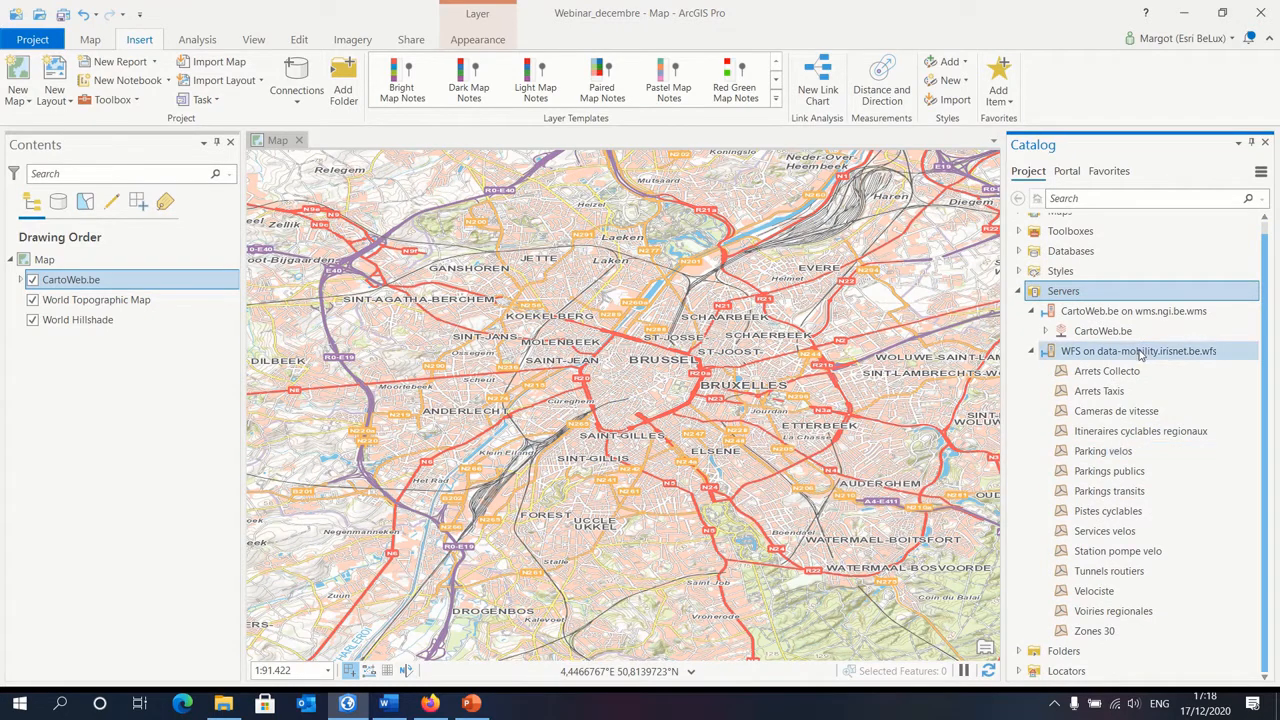
left_click(1128, 594)
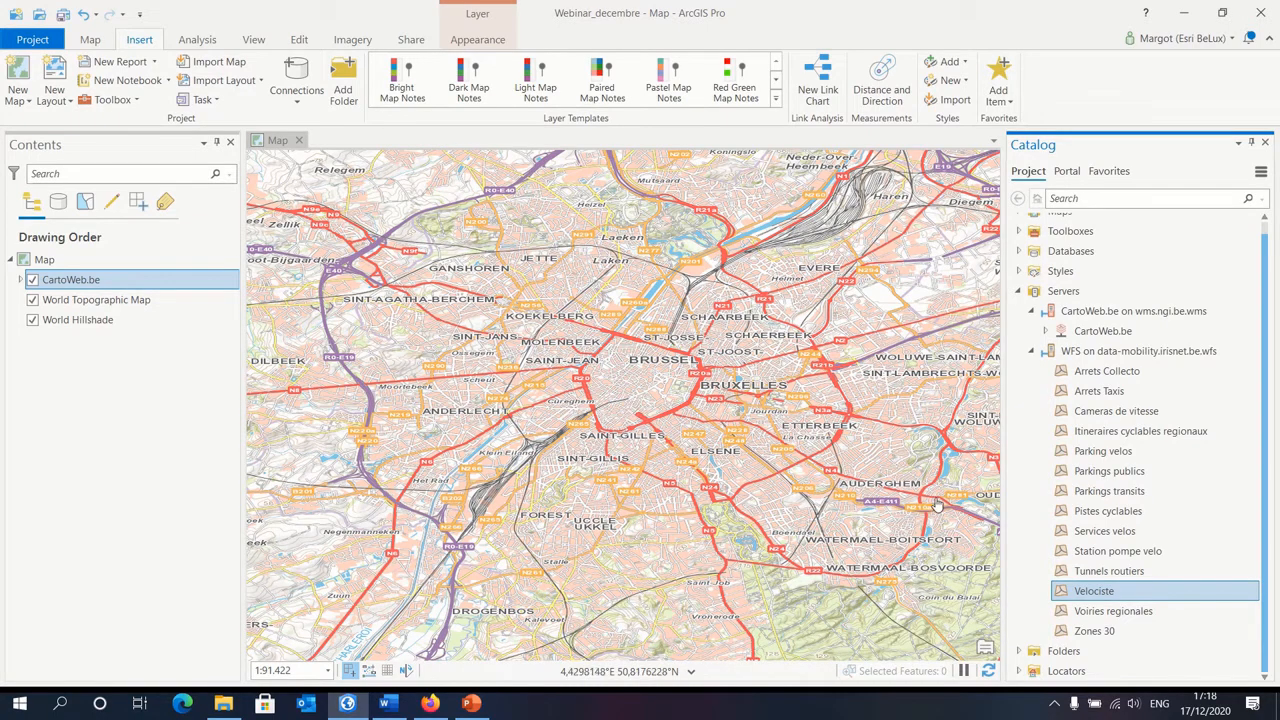
mouse_move(1100, 595)
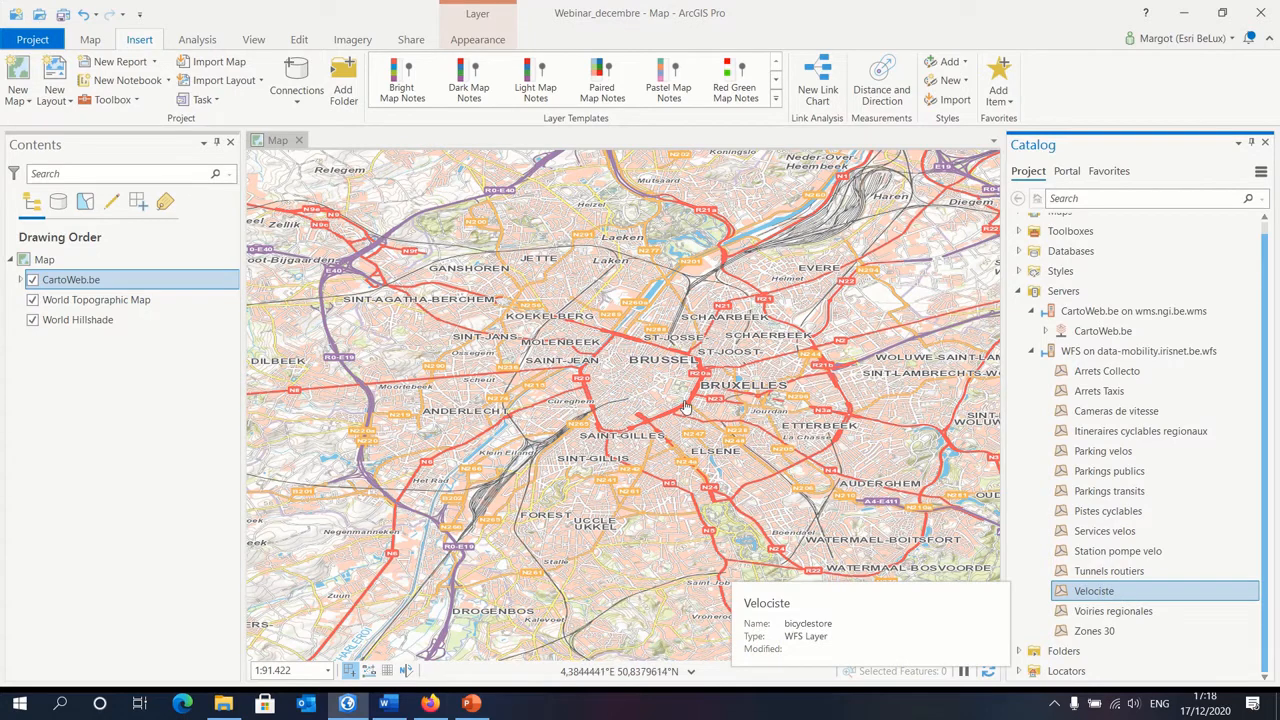
right_click(1095, 597)
left_click(1140, 605)
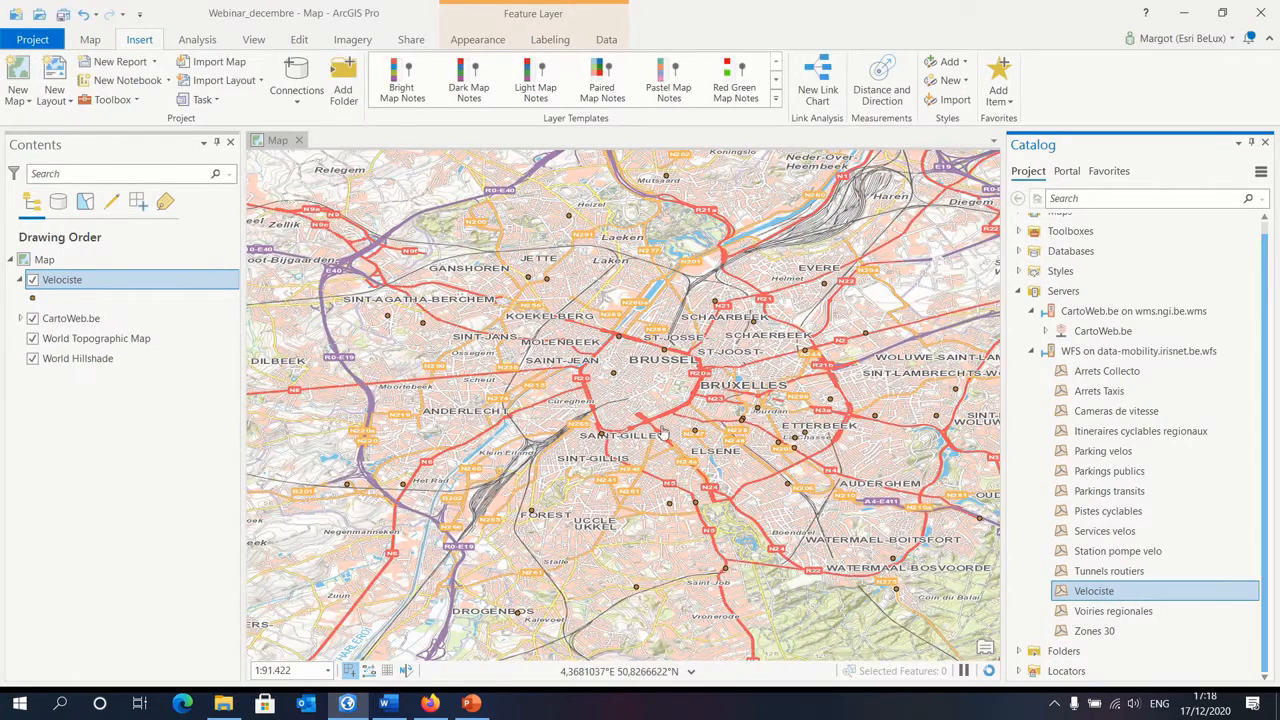
Step: Inspect the attributes of a Velociste point near Sint-Agatha-Berchem in its pop-up, and close the pop-up
scroll(693, 373, "down", 1)
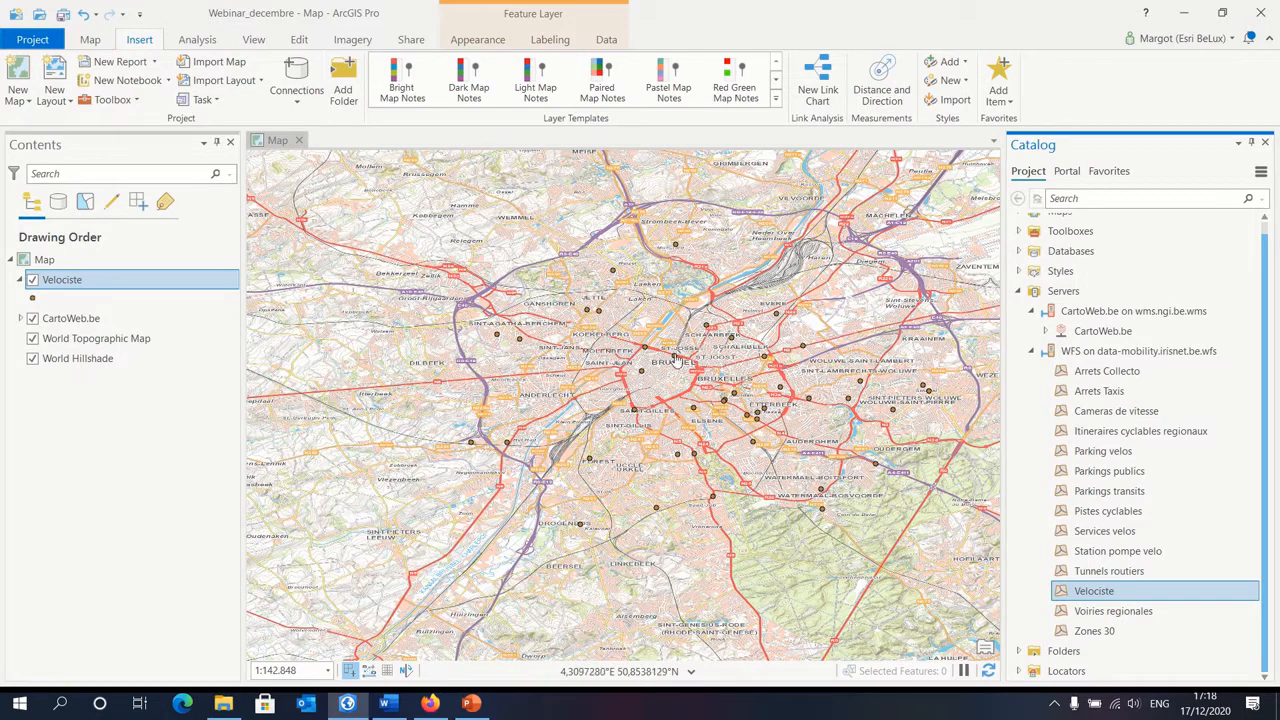
left_click(520, 344)
left_click(519, 344)
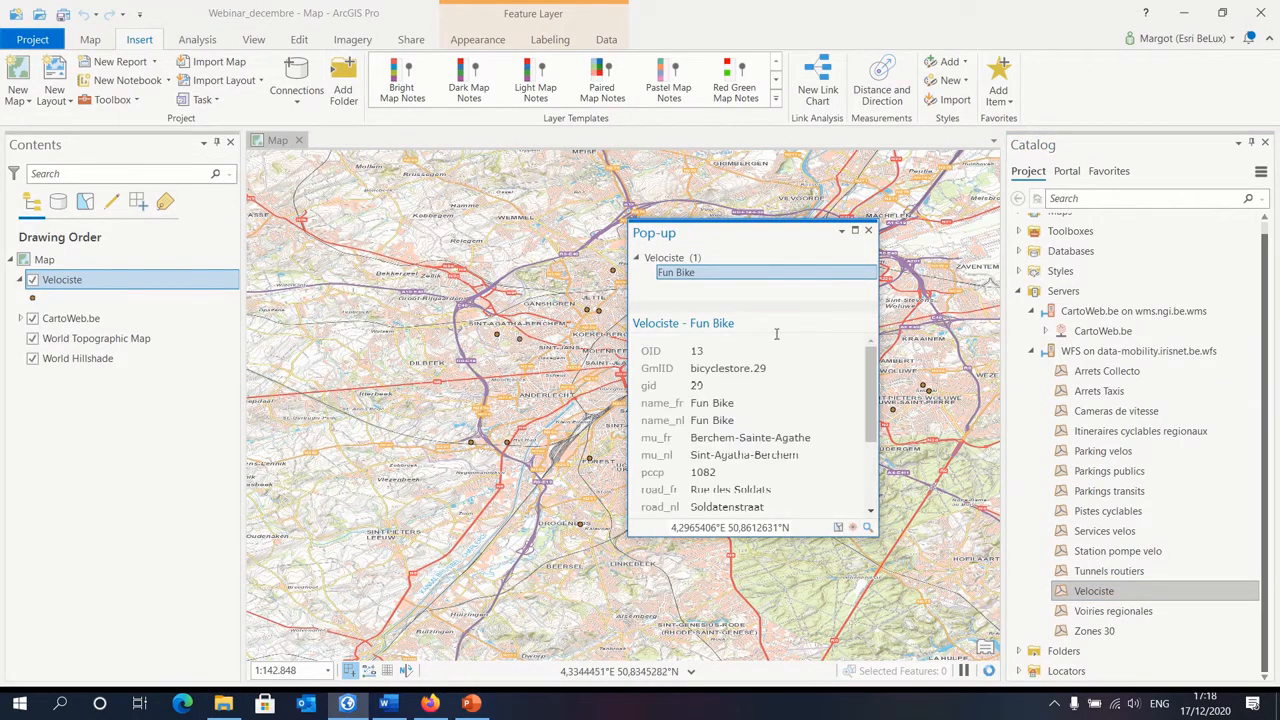
left_click_drag(766, 243, 786, 232)
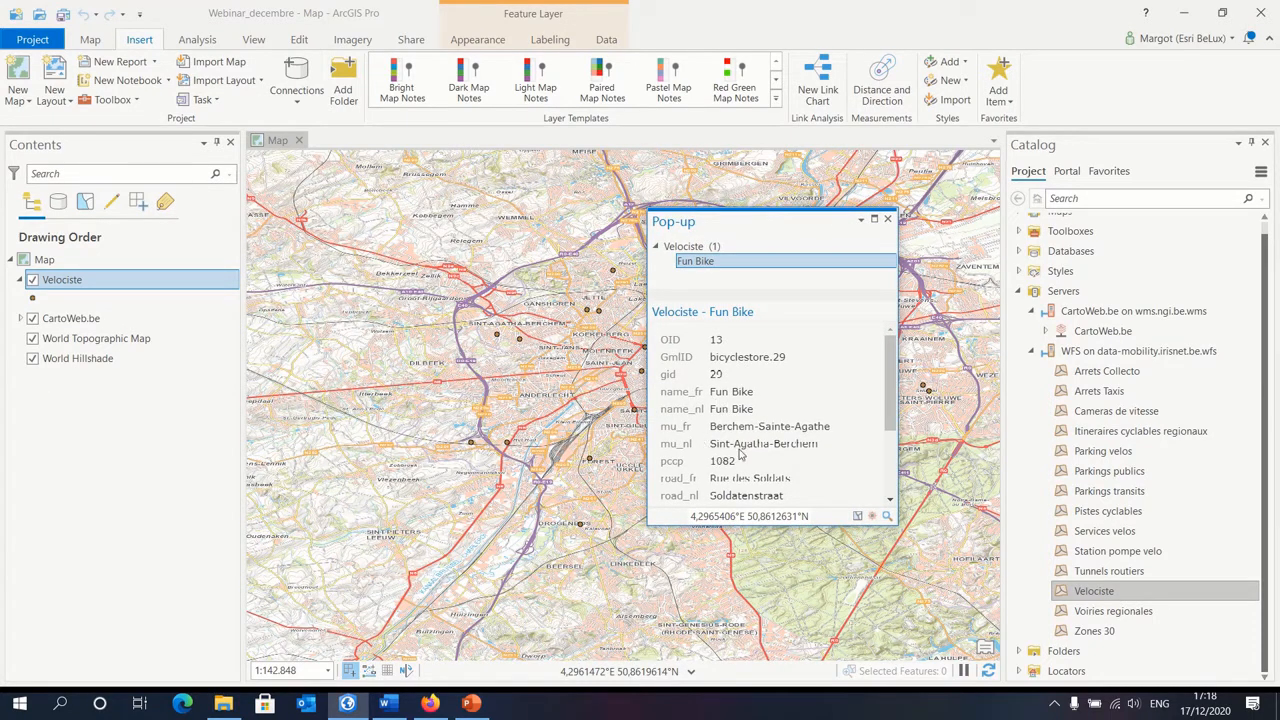
left_click(887, 220)
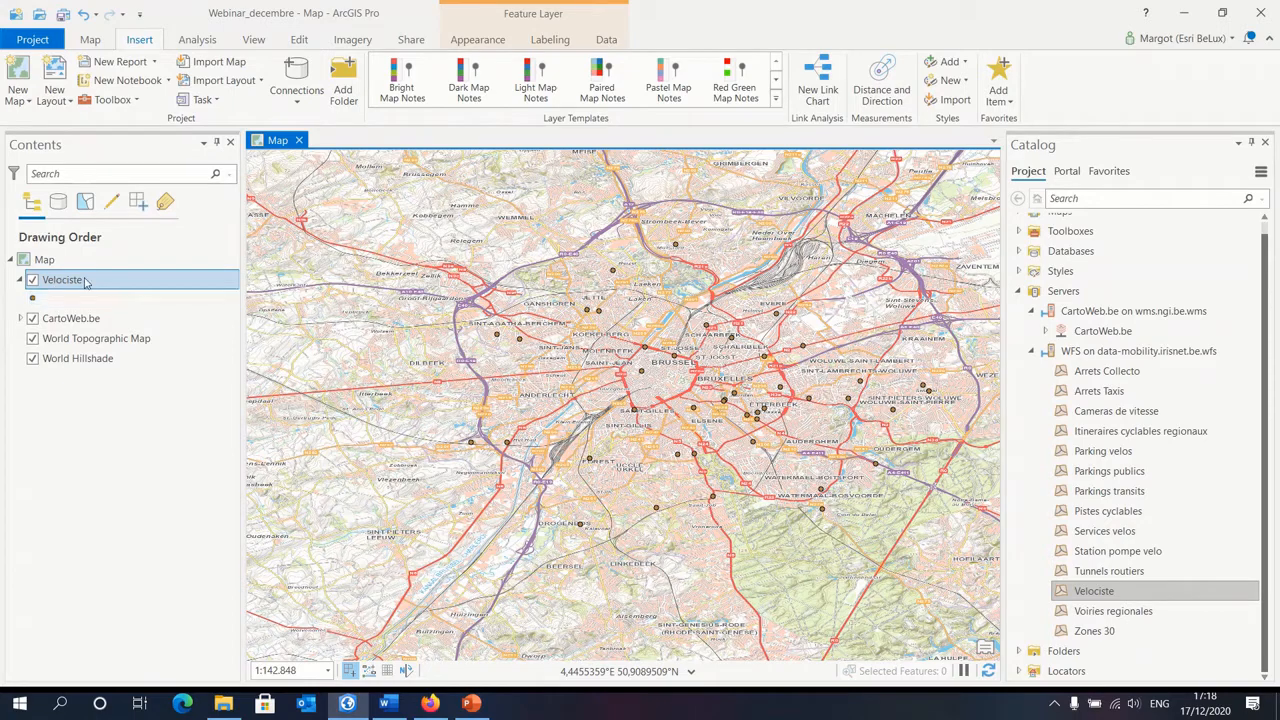
Step: Open the attribute table of the Velociste layer to view its records
right_click(138, 283)
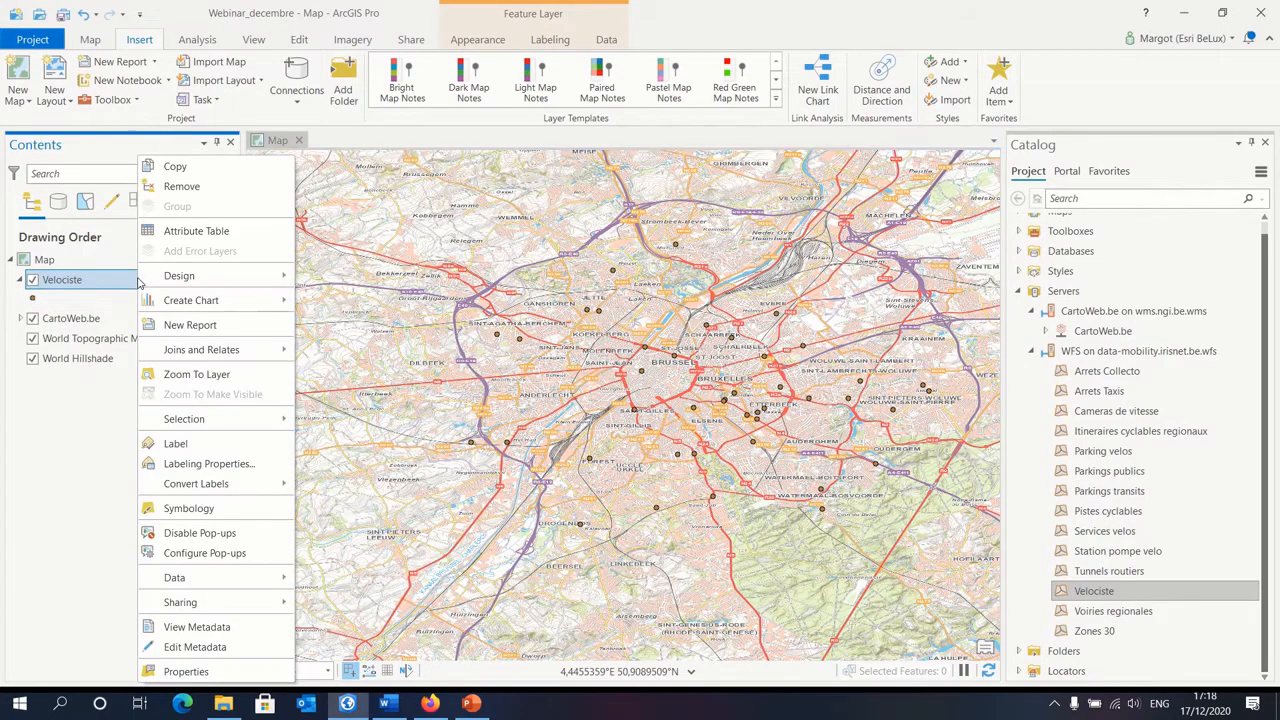
left_click(255, 232)
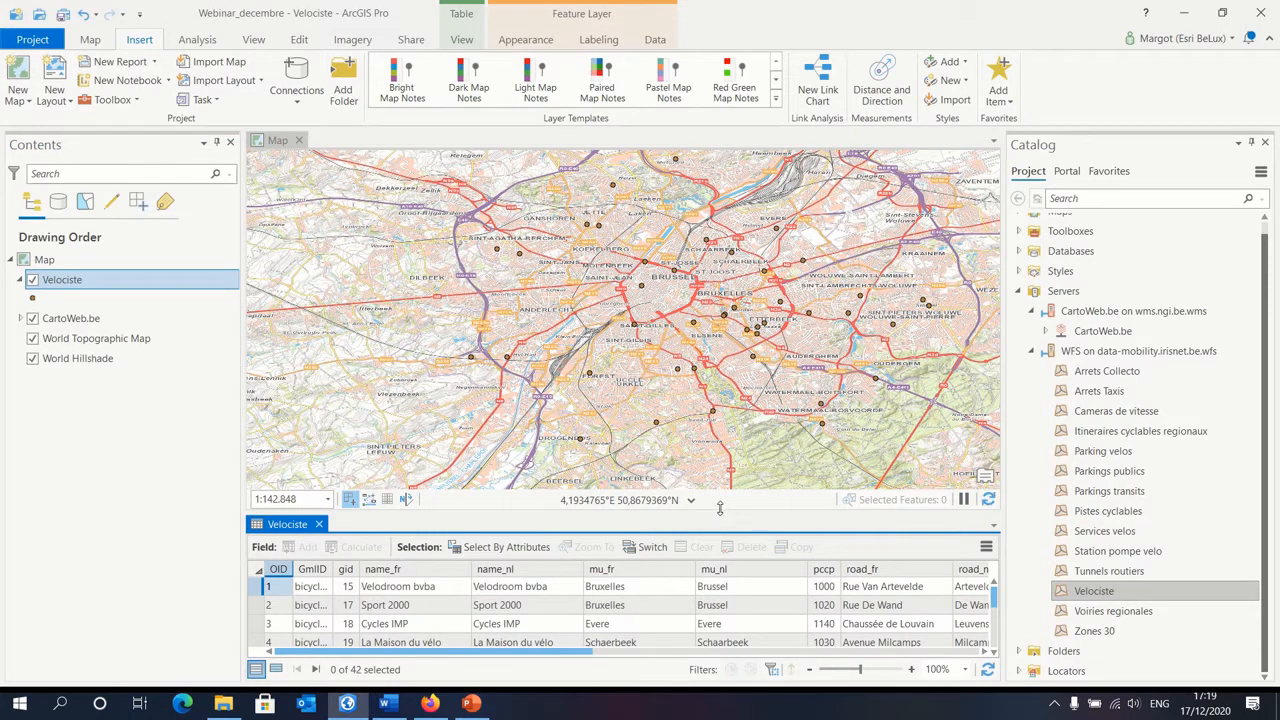
left_click(720, 504)
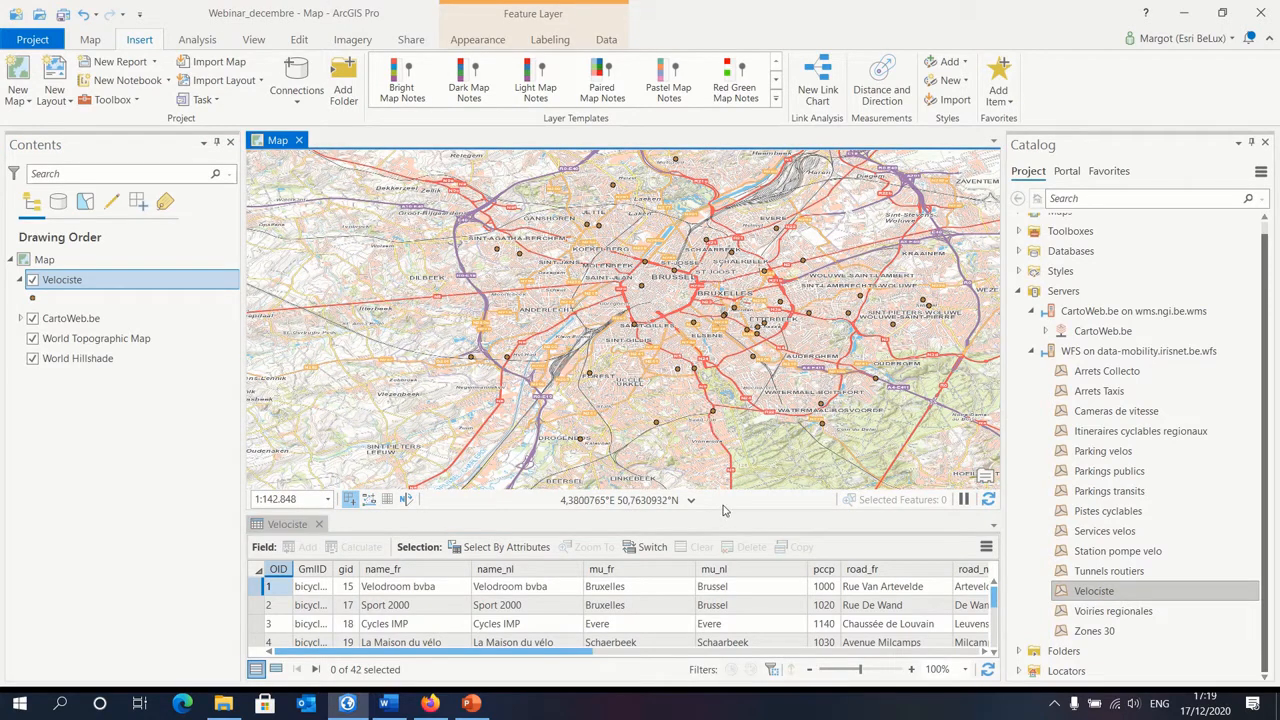
Step: Examine the Velociste records across to the address and telephone fields in an enlarged attribute table, and close the table
left_click_drag(723, 511, 723, 428)
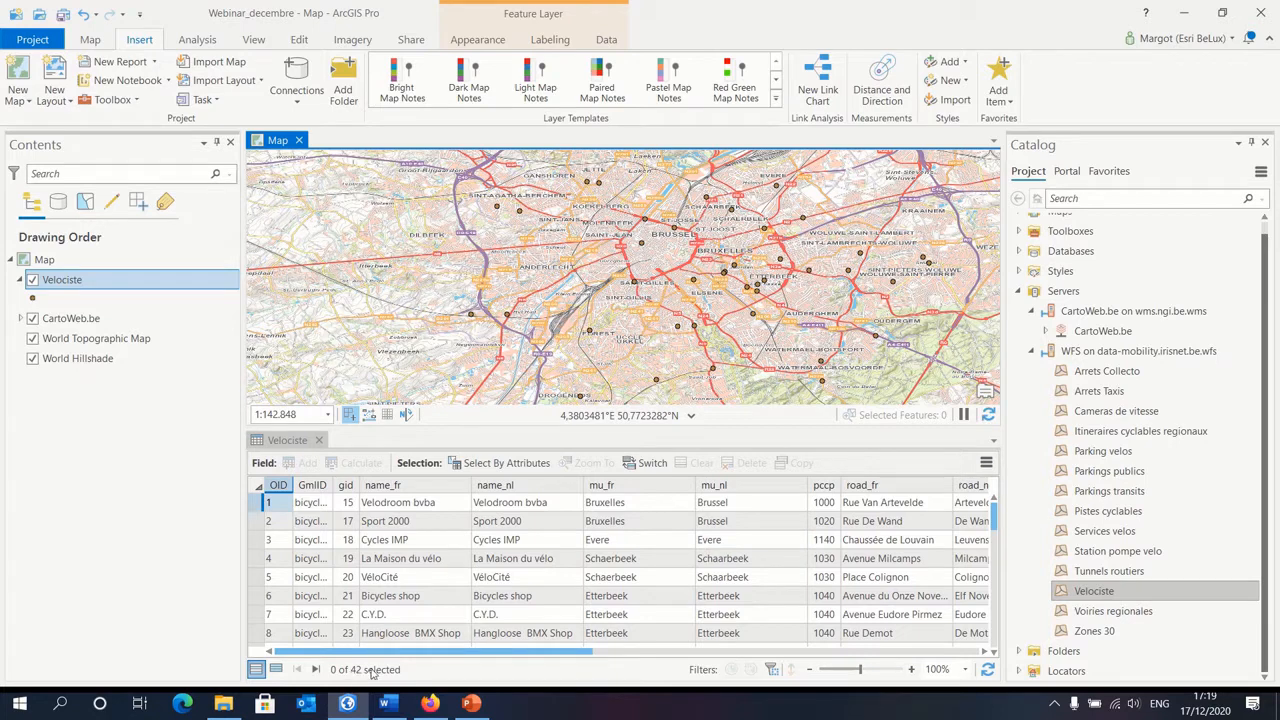
scroll(413, 525, "down", 3)
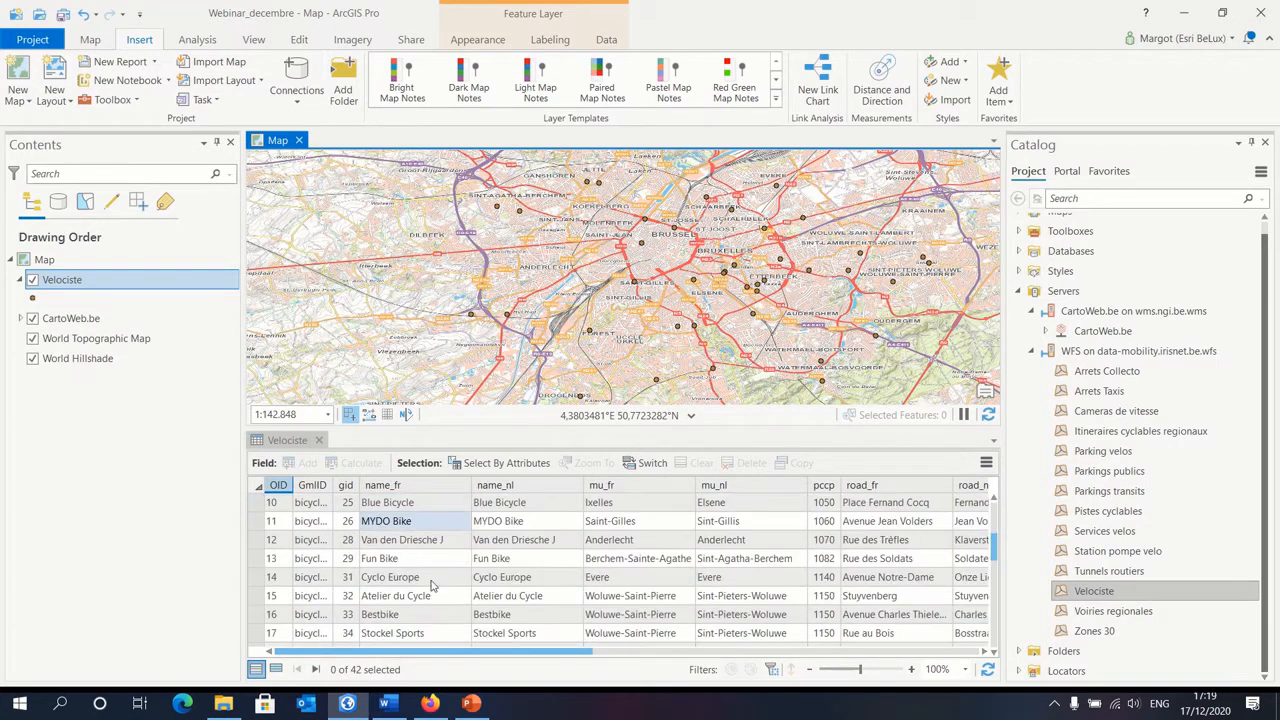
scroll(432, 590, "down", 4)
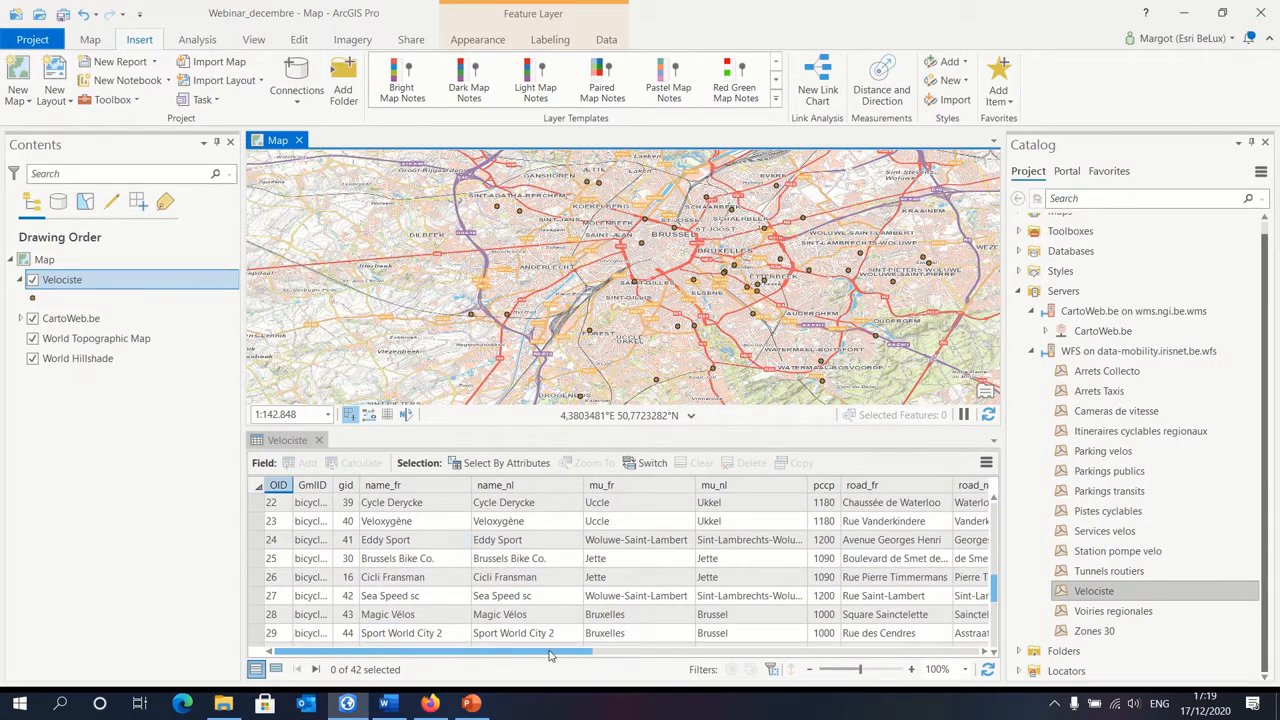
left_click_drag(548, 655, 740, 652)
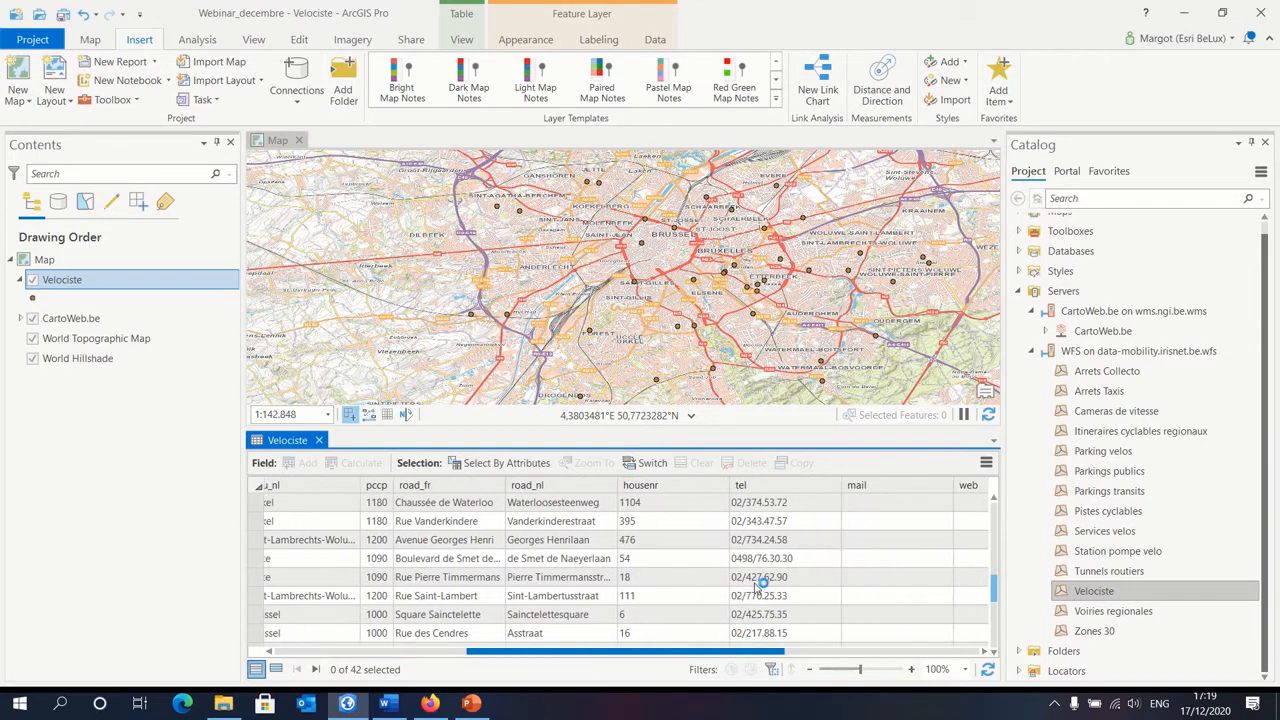
left_click(780, 539)
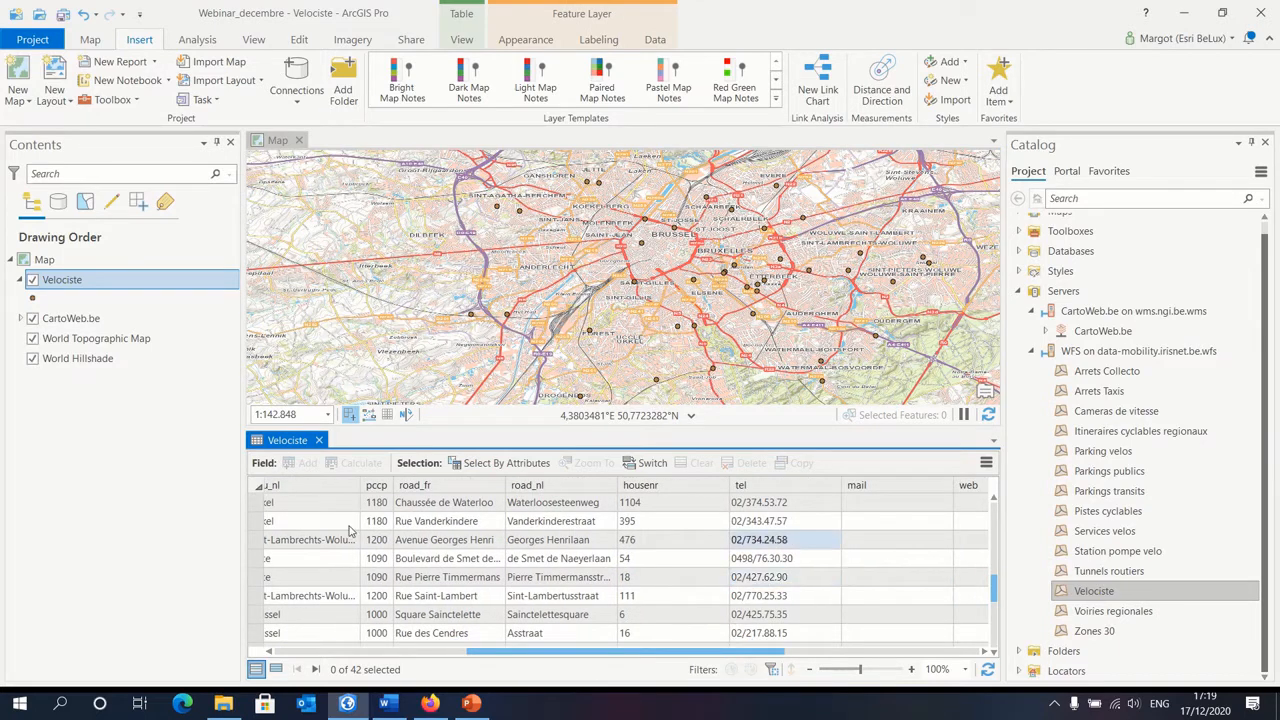
left_click(320, 441)
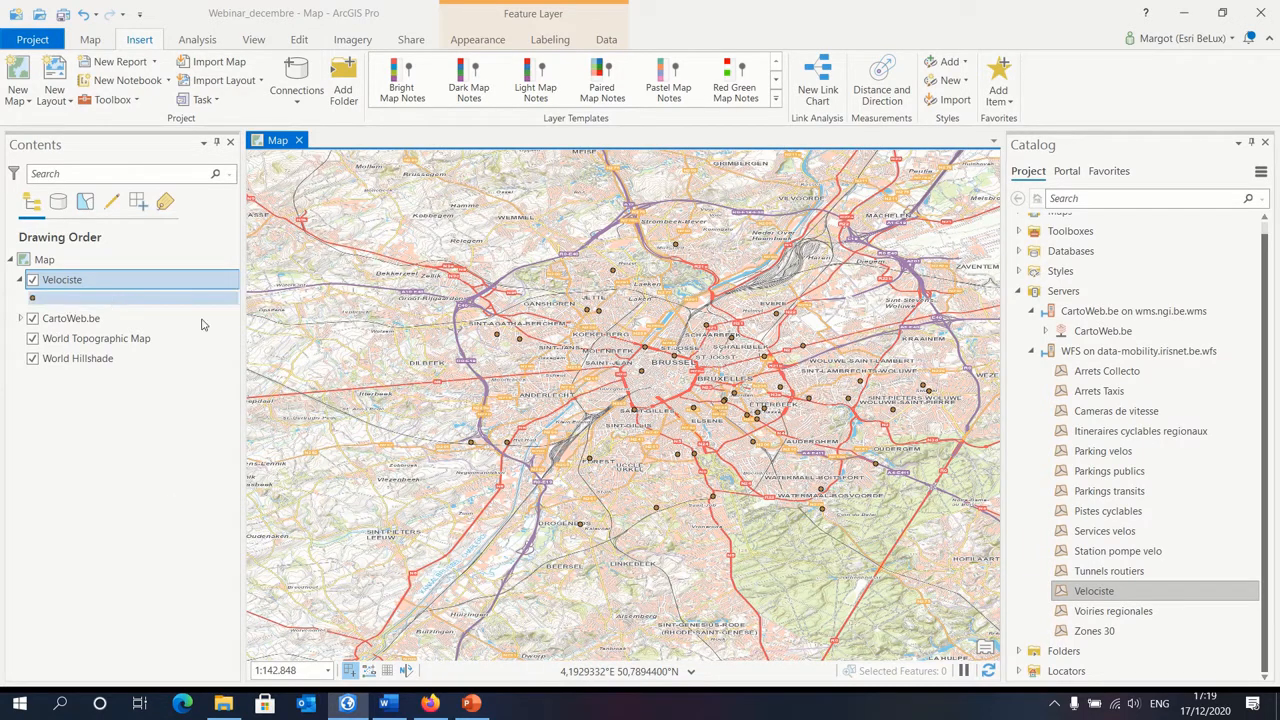
Step: Remove the CartoWeb.be layer from the map
right_click(92, 320)
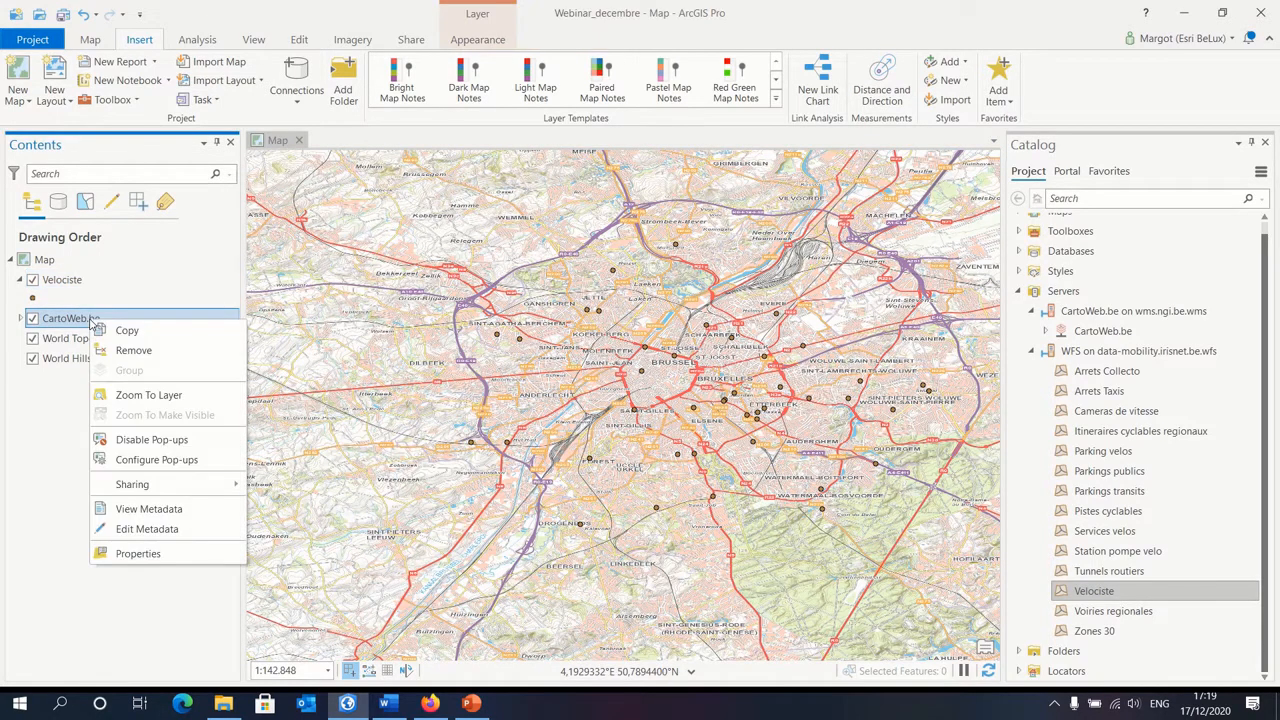
left_click(133, 351)
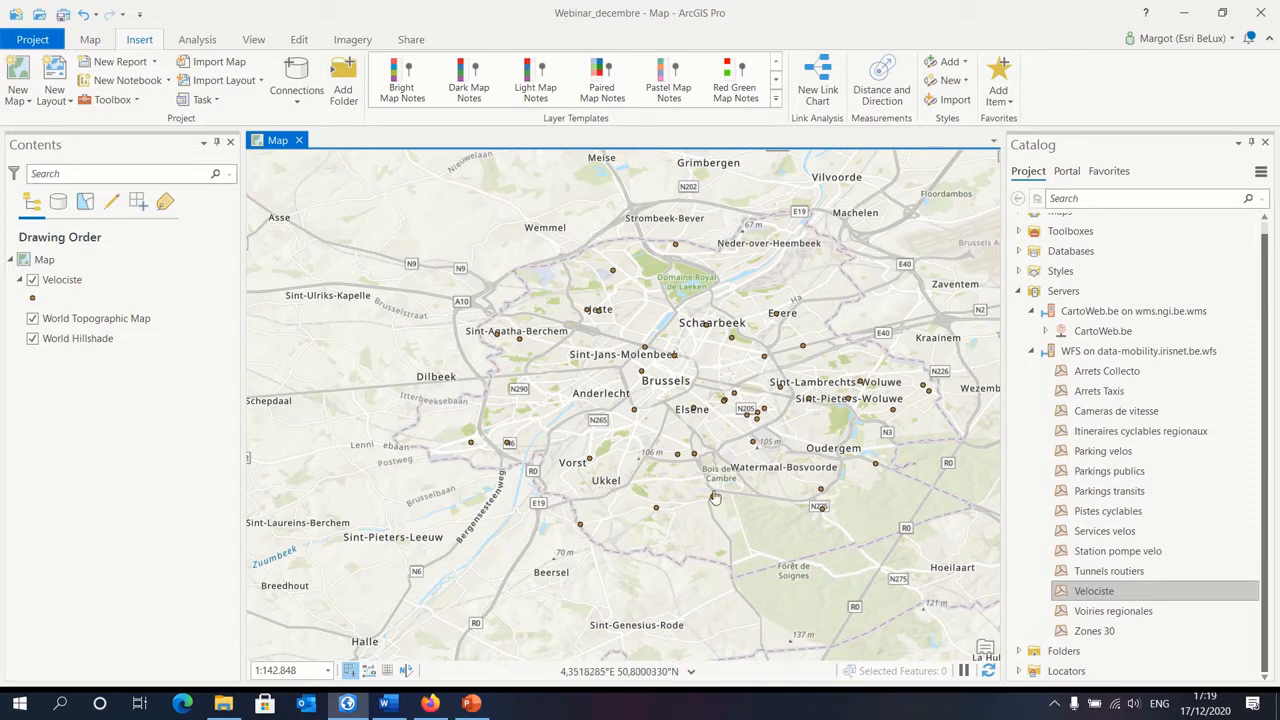
left_click_drag(747, 526, 736, 525)
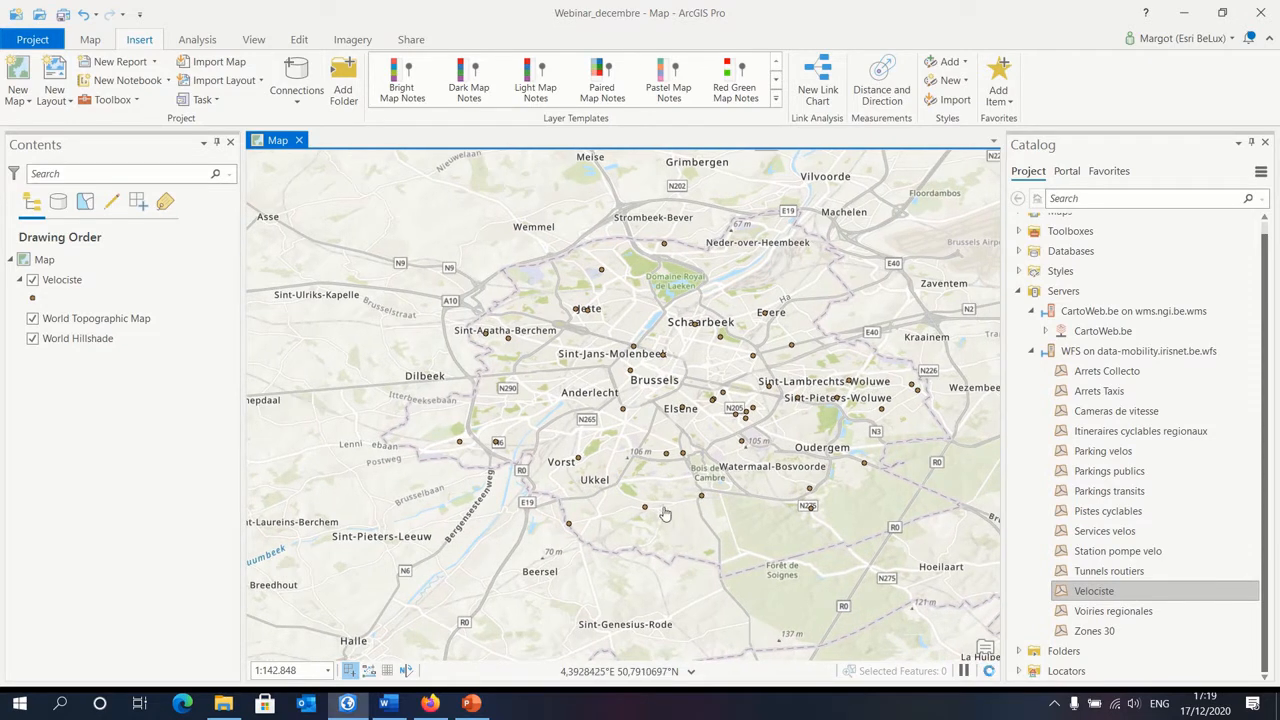
Step: Search all styles for "bike" and apply the City Bike symbol from 3D Transportation to the Velociste points
left_click(31, 300)
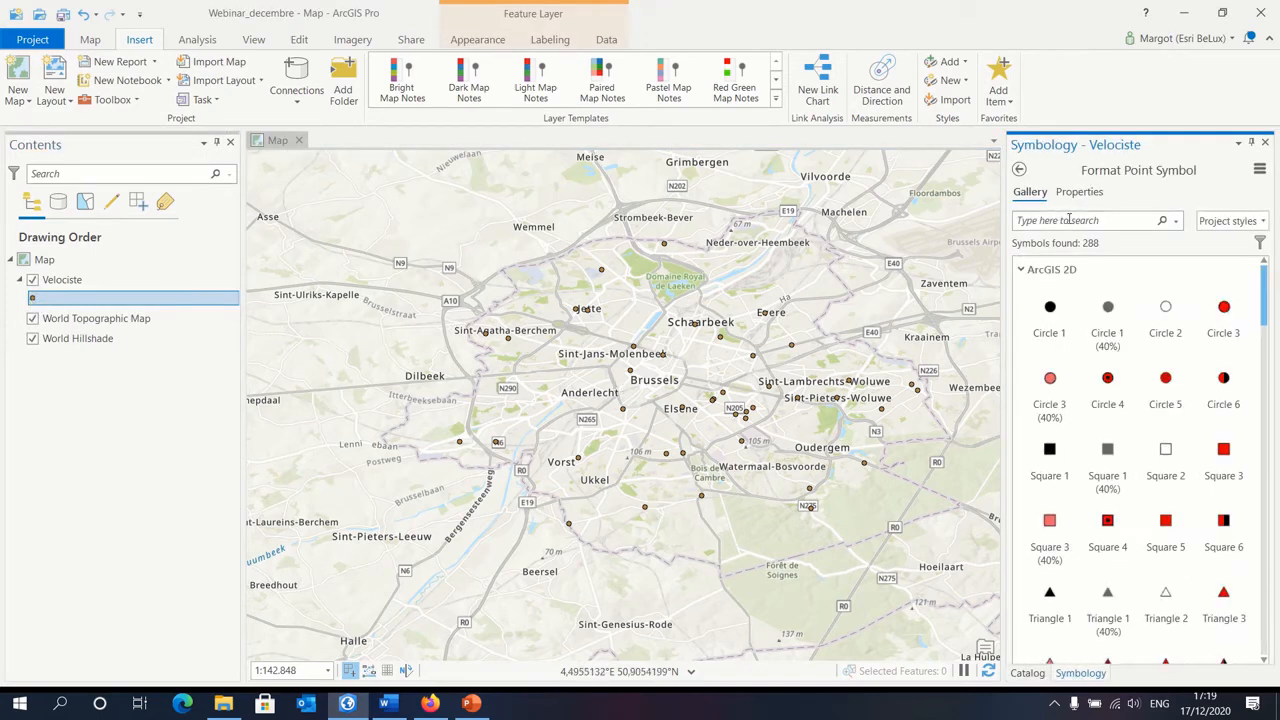
left_click(1084, 219)
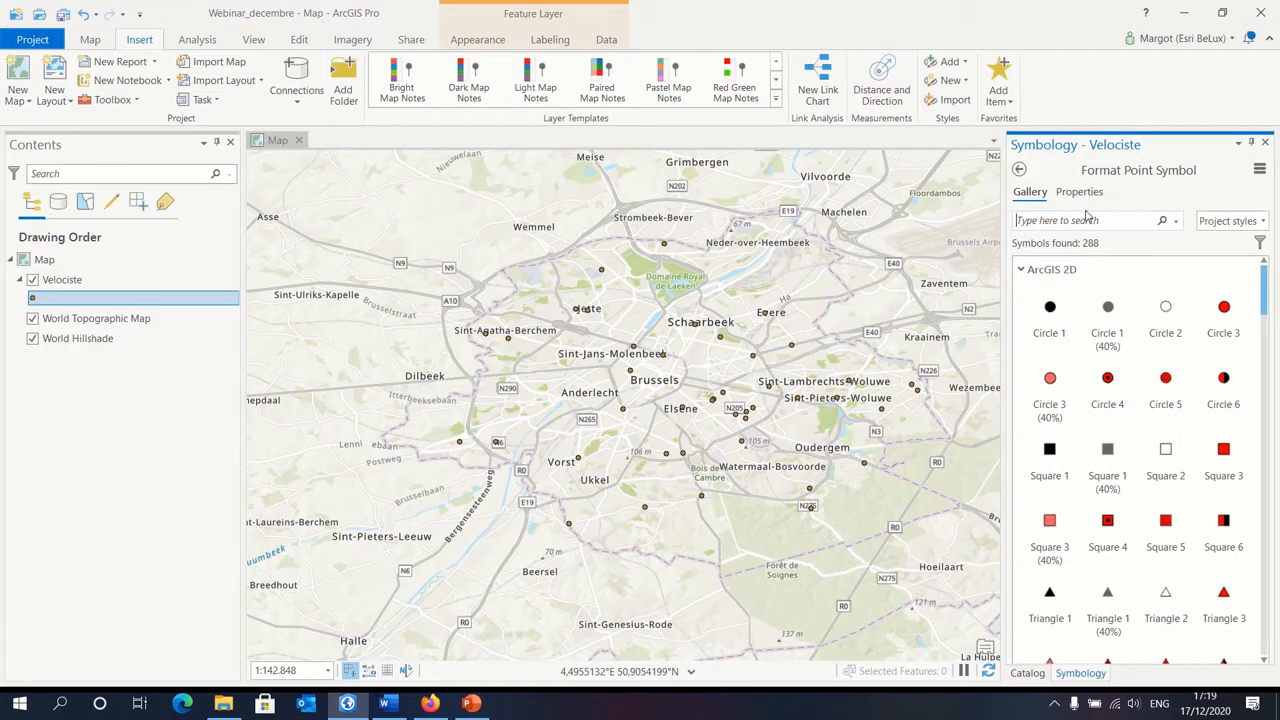
type("bike")
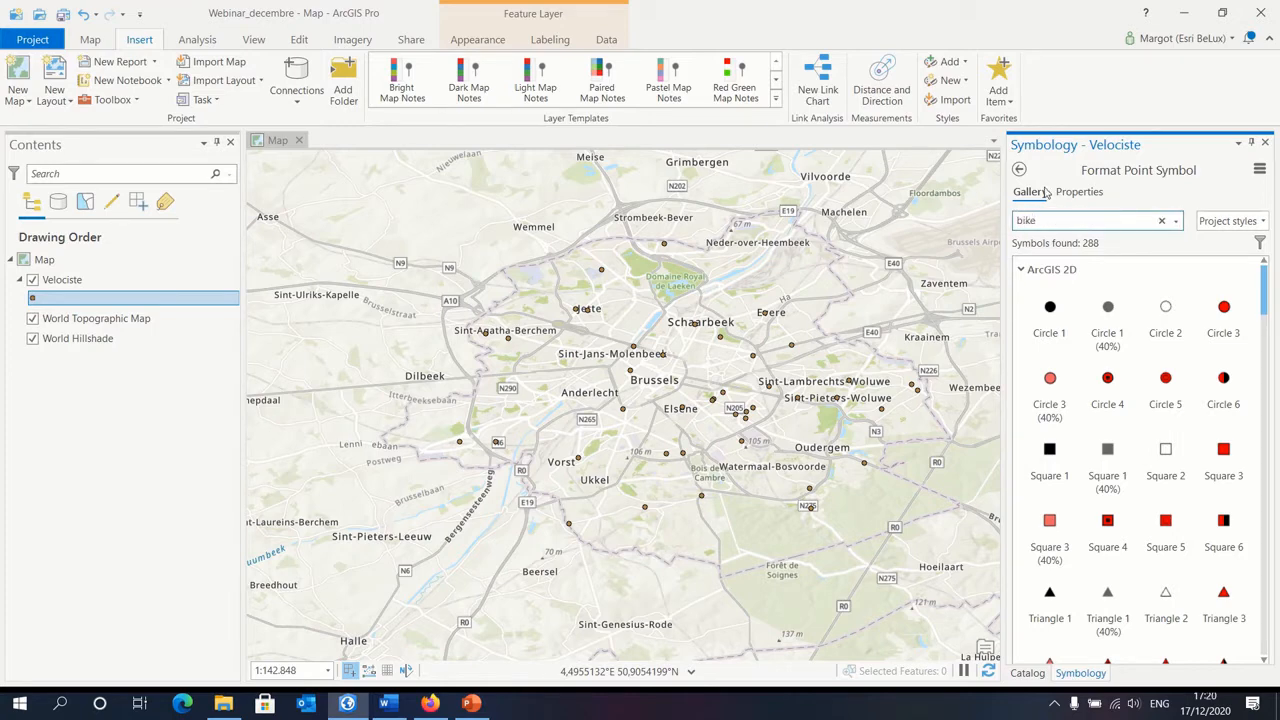
left_click(1212, 220)
left_click(1222, 251)
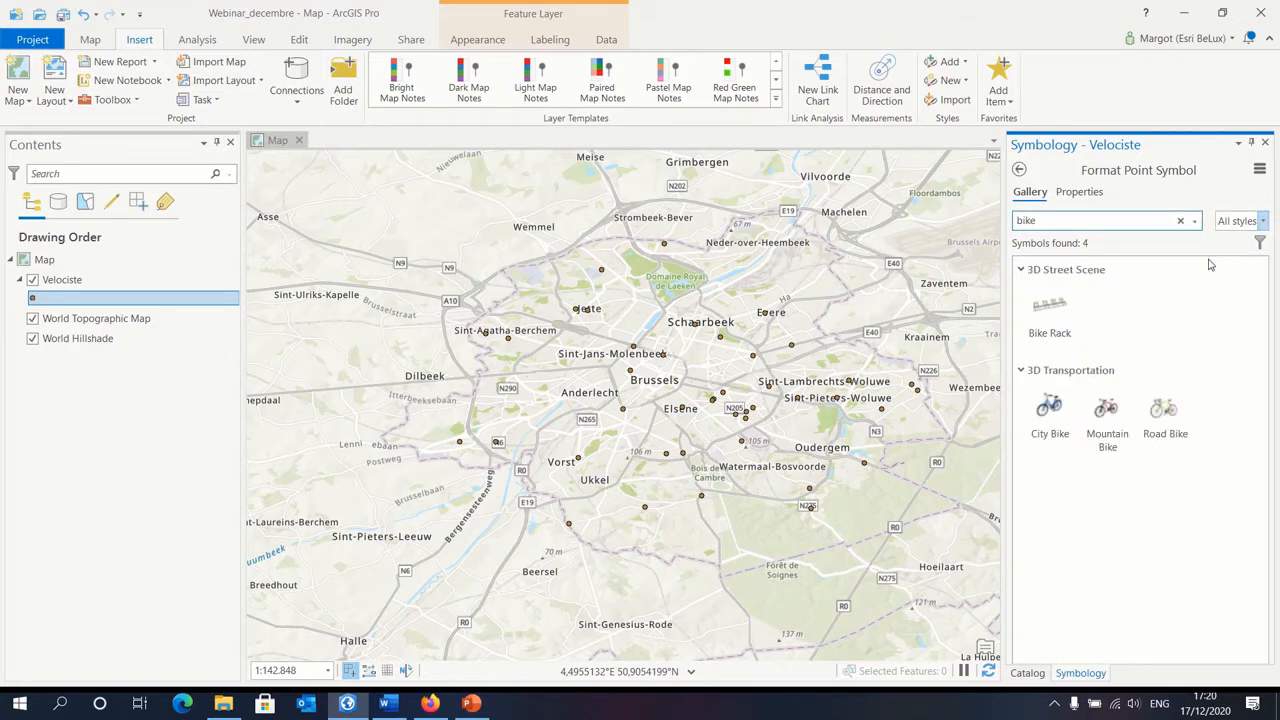
left_click(1052, 406)
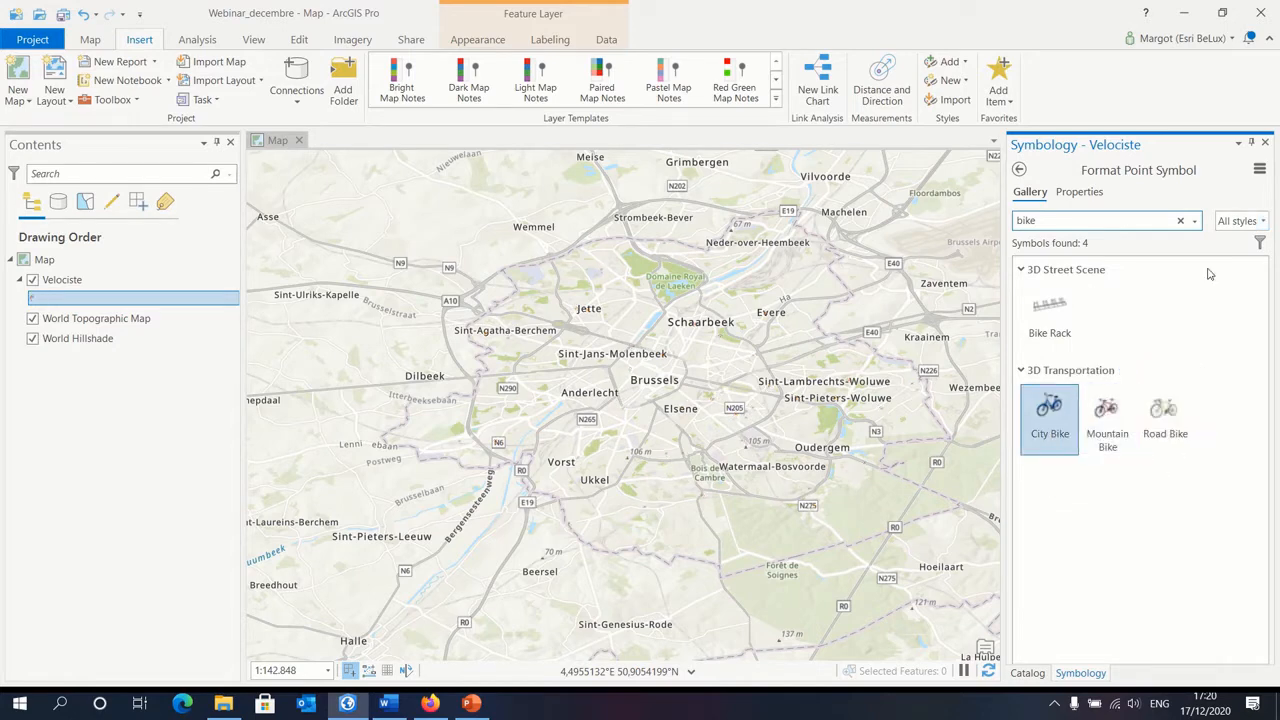
Step: Set the Velociste point symbol size to 30 pt and apply the change
left_click(1080, 192)
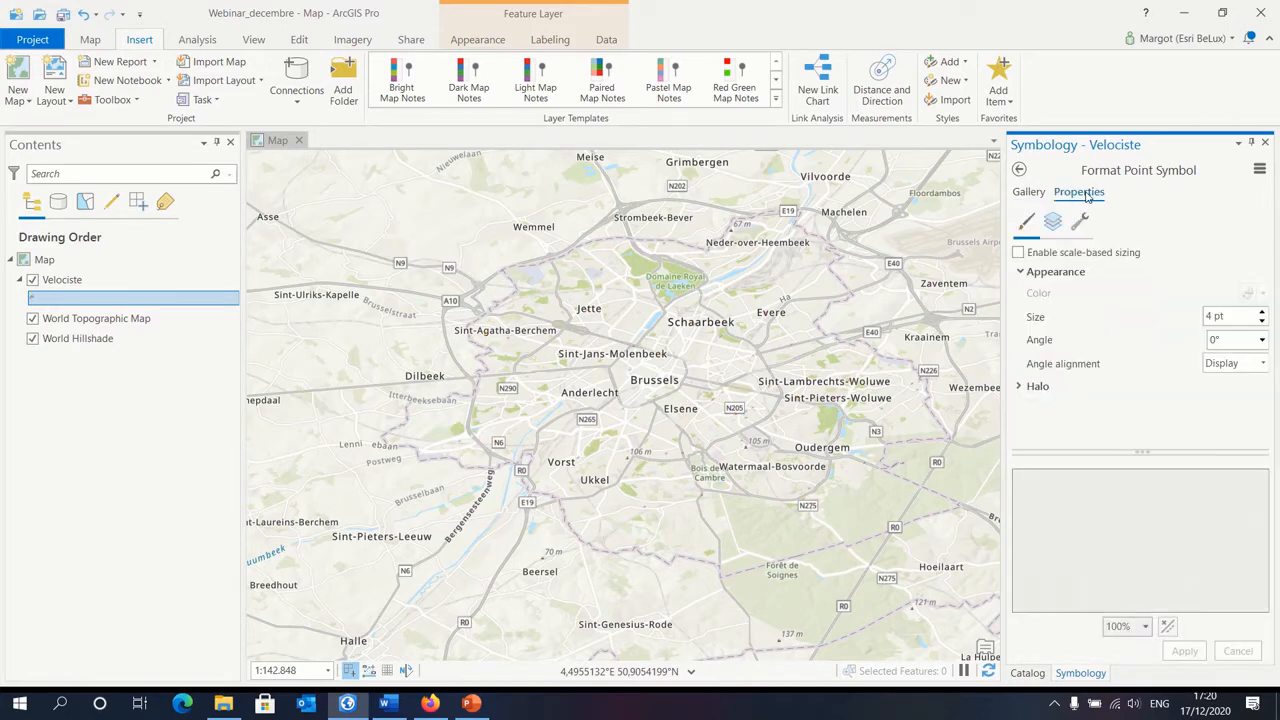
type("30")
left_click(1213, 339)
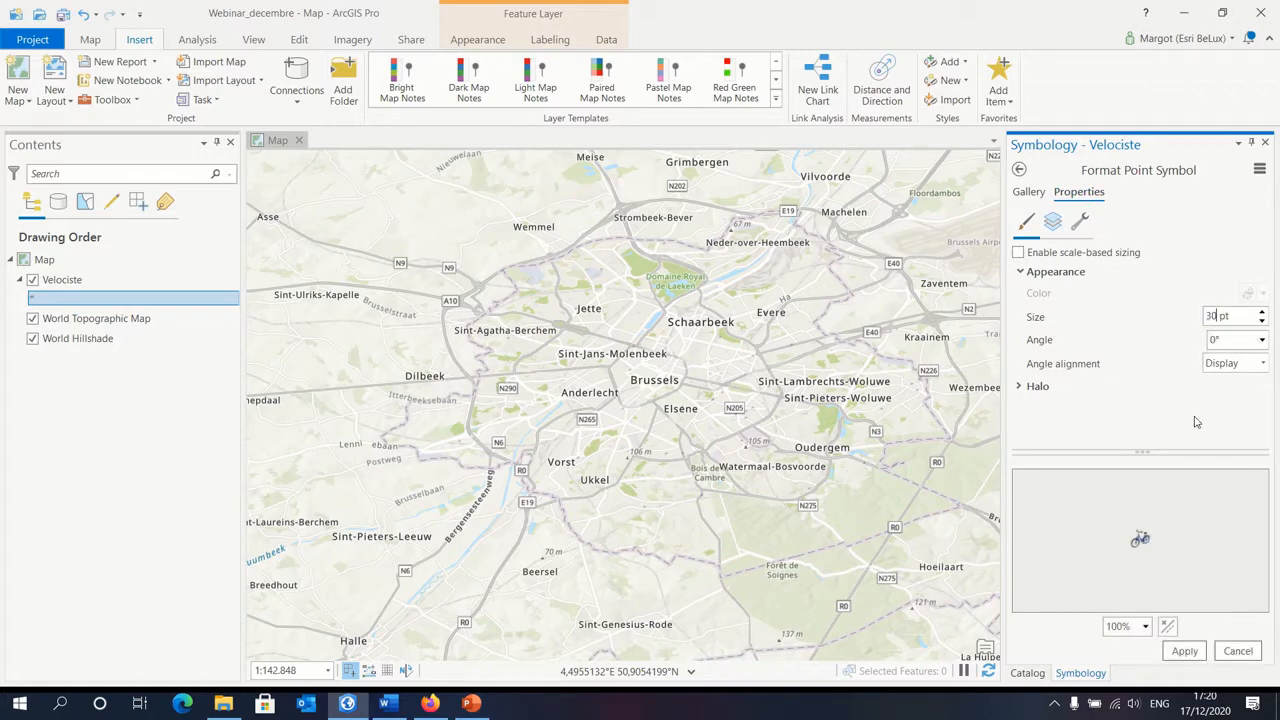
left_click(1182, 652)
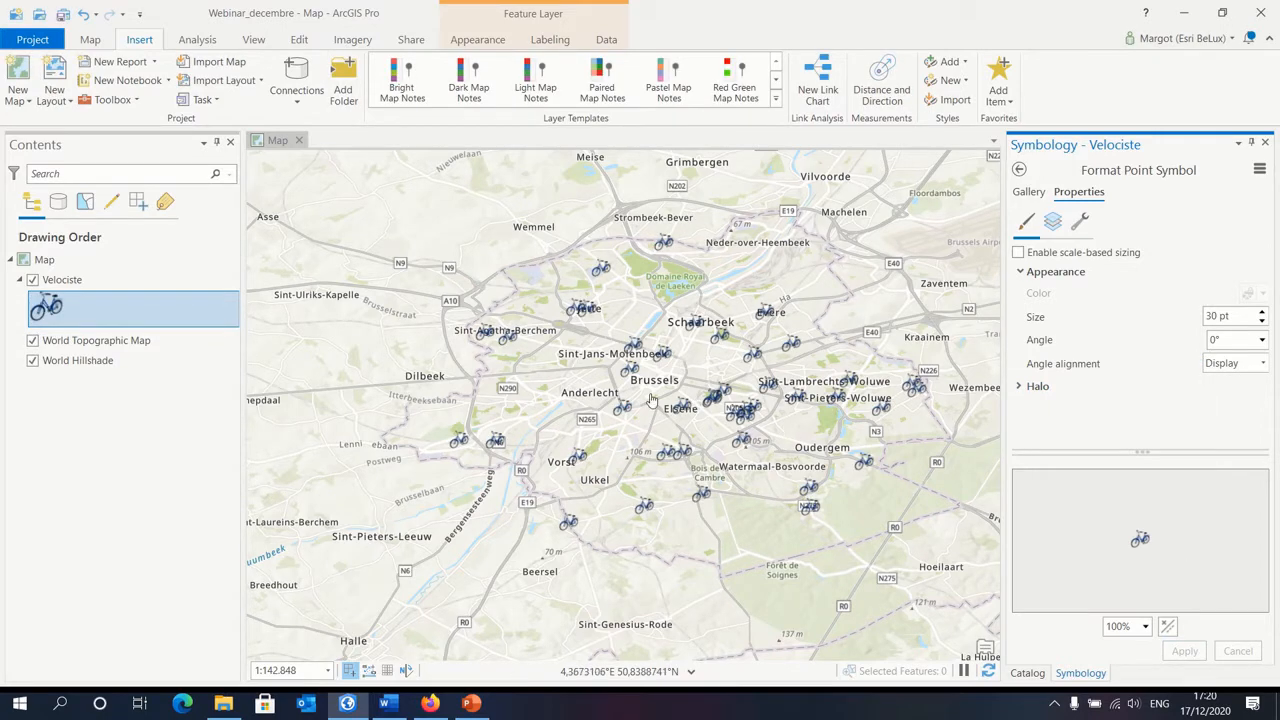
Step: Turn on labels for the Velociste layer using the name_fr field and check them around Brussels
scroll(658, 388, "up", 2)
scroll(660, 388, "up", 2)
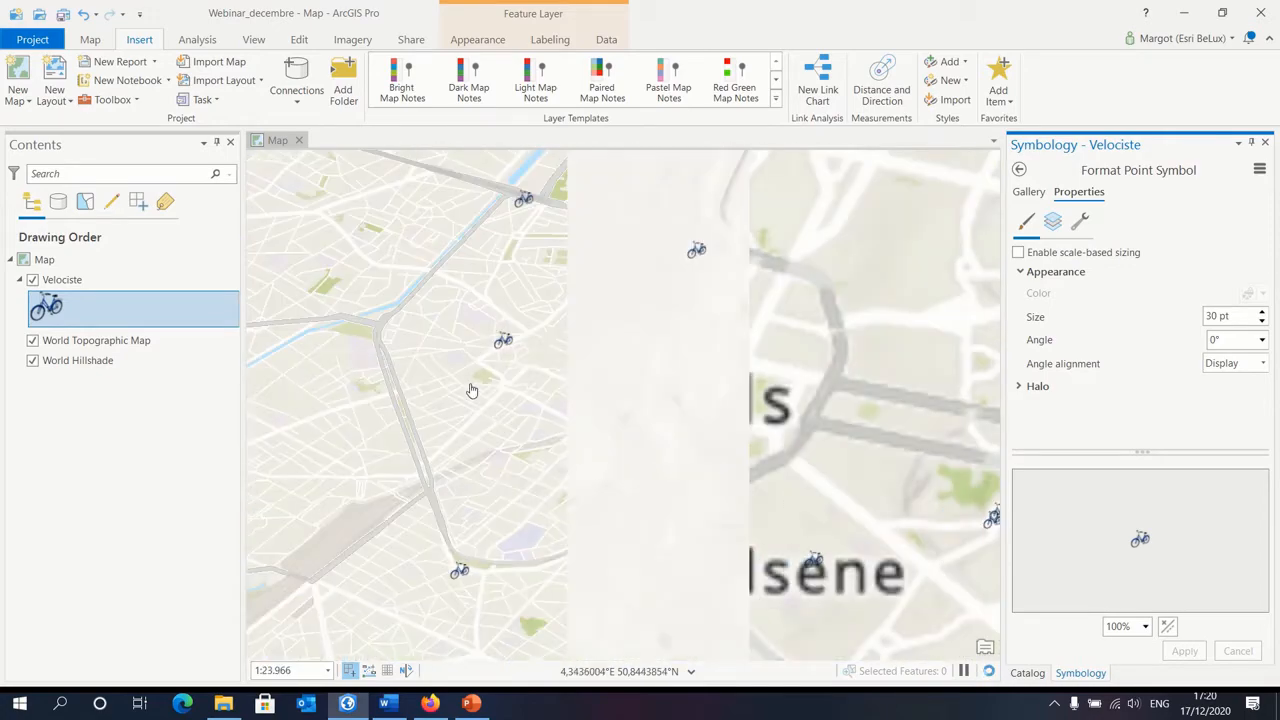
scroll(780, 375, "down", 1)
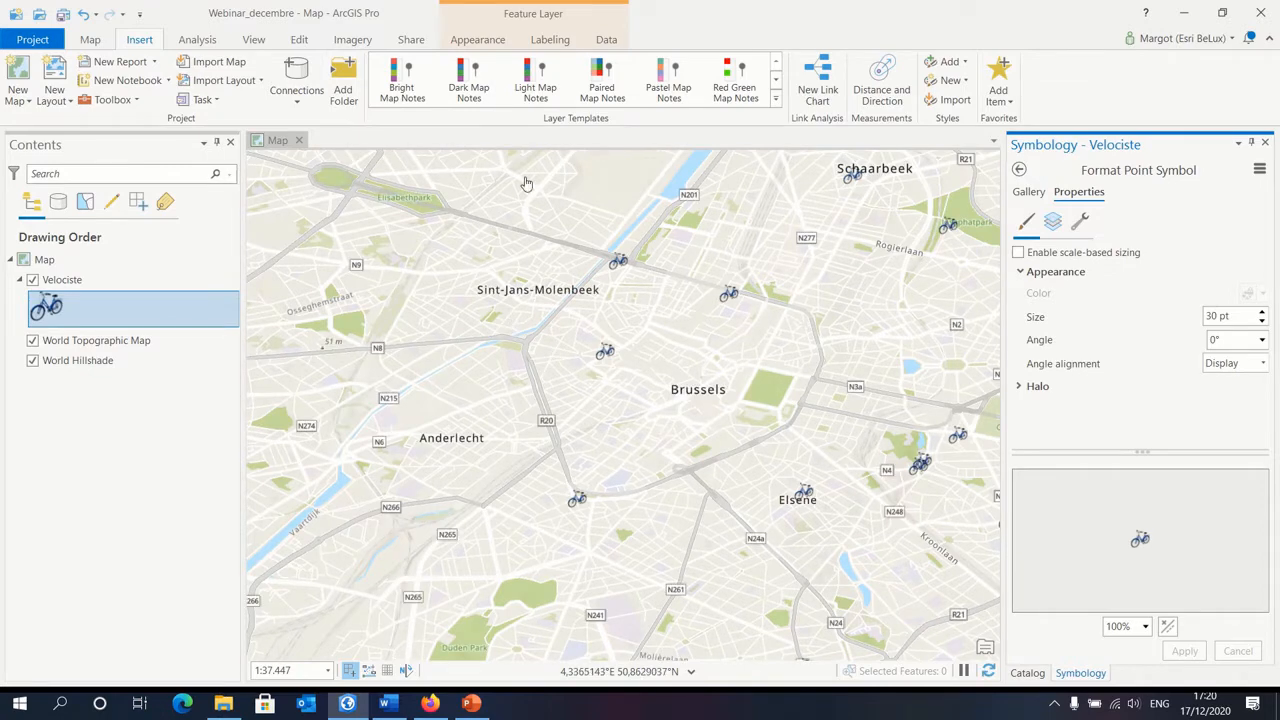
left_click(551, 41)
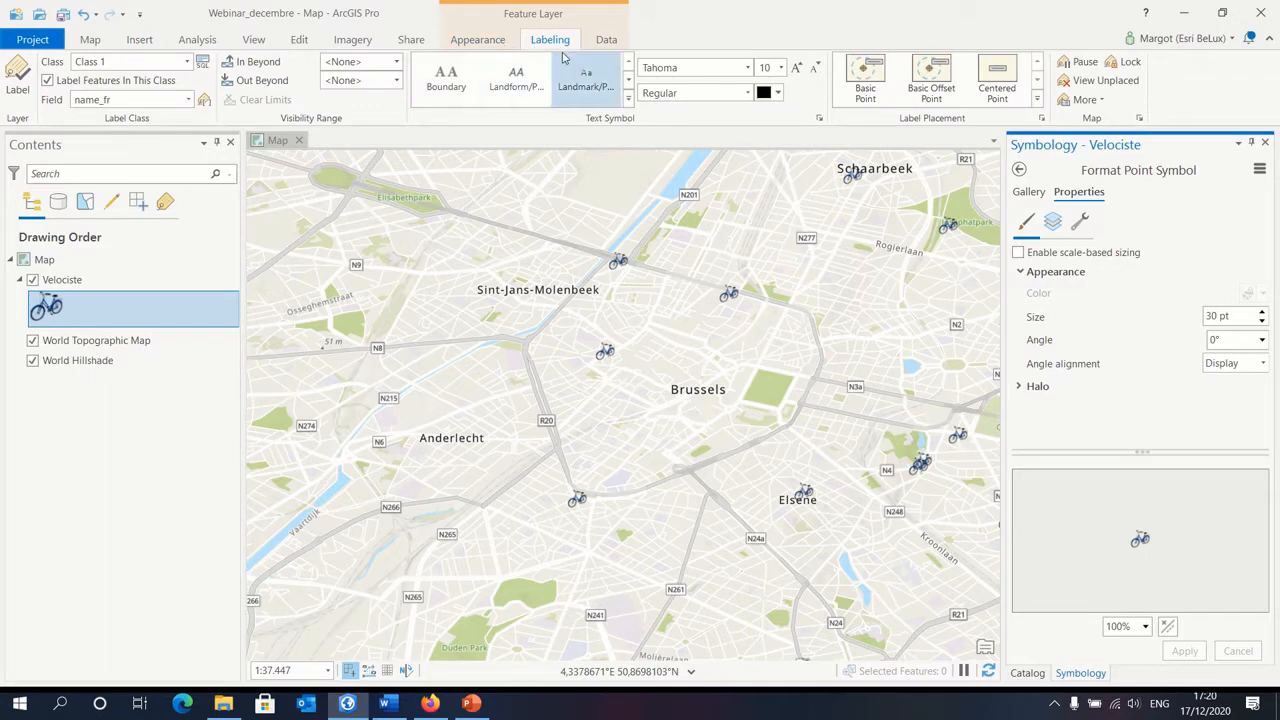
left_click(28, 90)
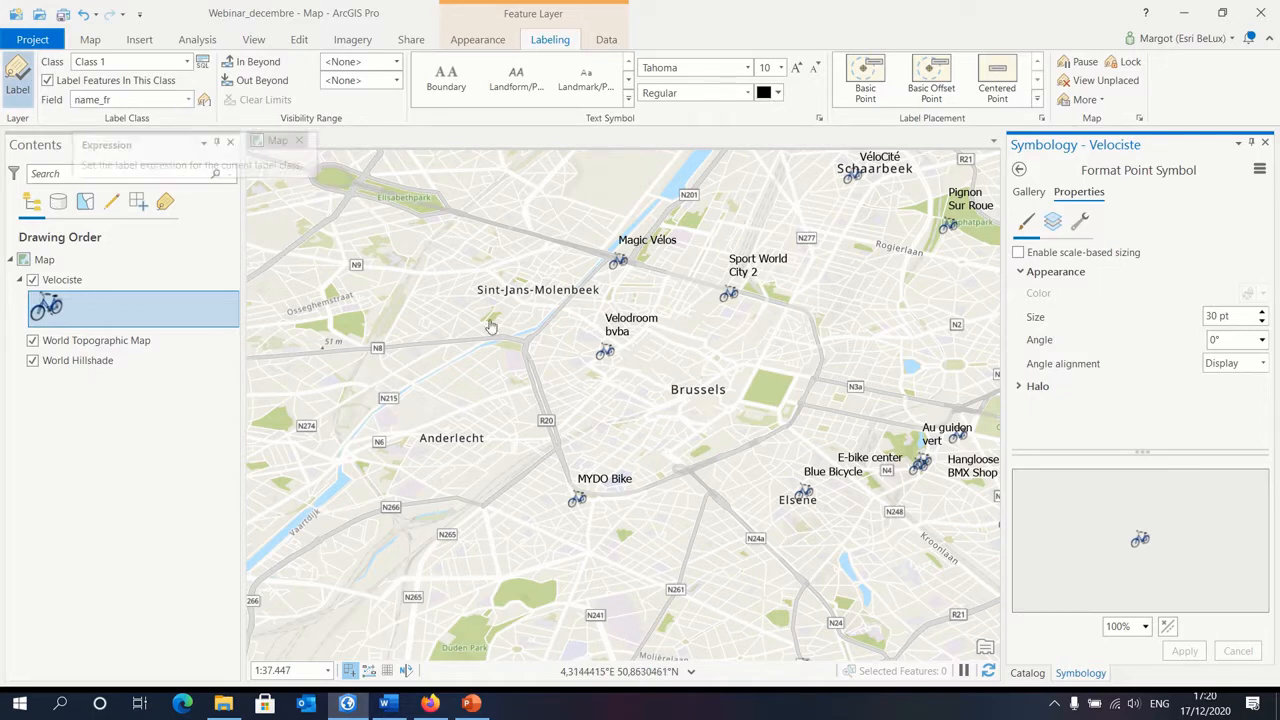
left_click_drag(832, 317, 806, 376)
scroll(804, 390, "down", 1)
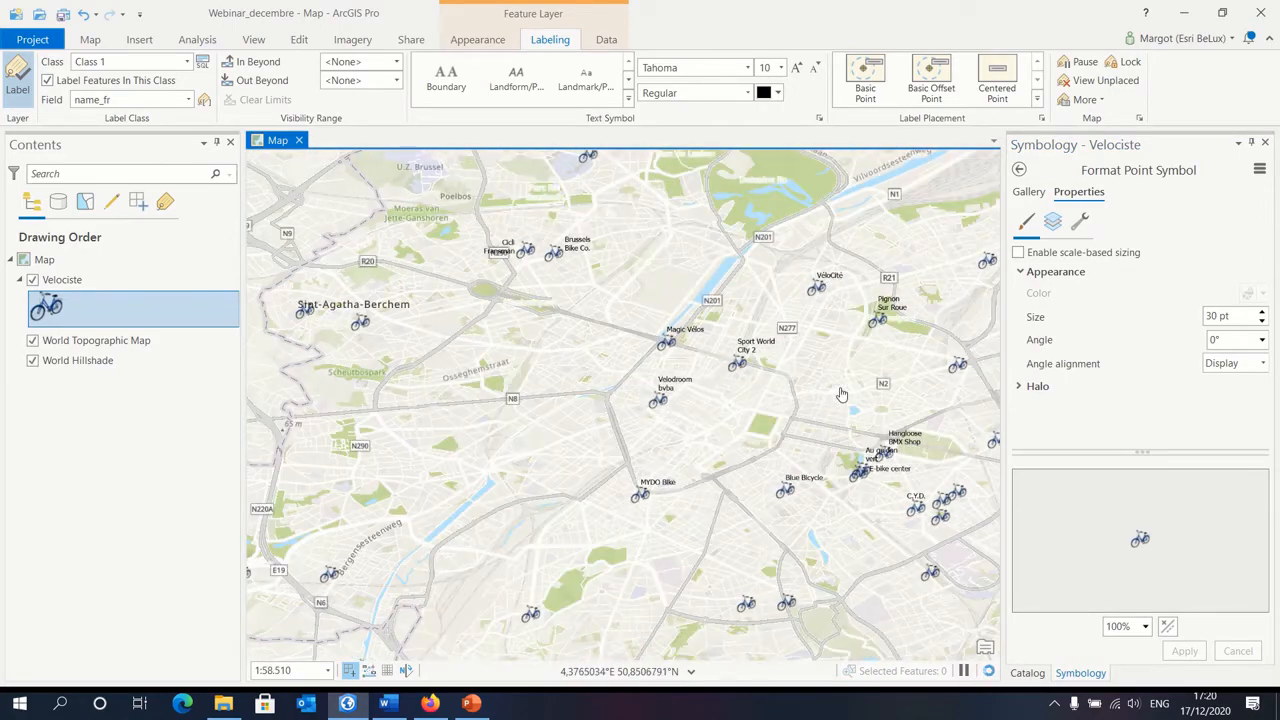
left_click_drag(815, 397, 694, 398)
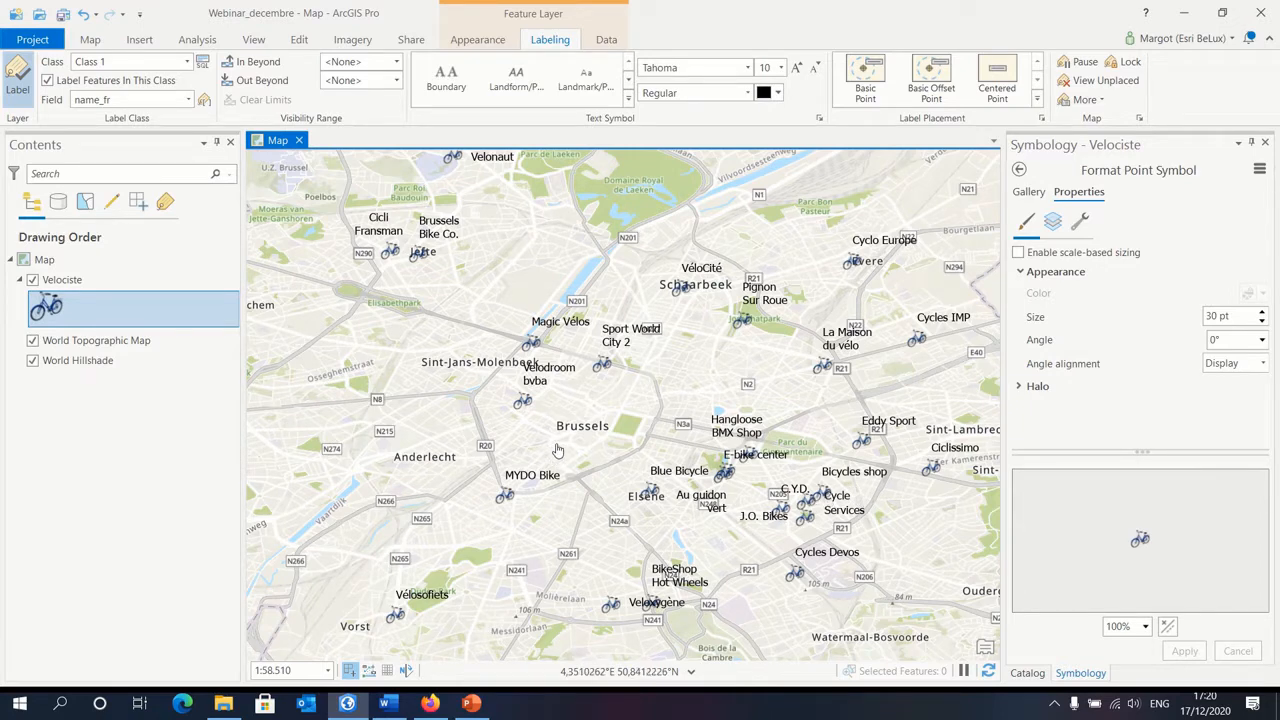
Step: Buffer the Velociste features by 1 kilometer with the Planar method and No Dissolve, and dismiss the server credentials request
left_click(197, 40)
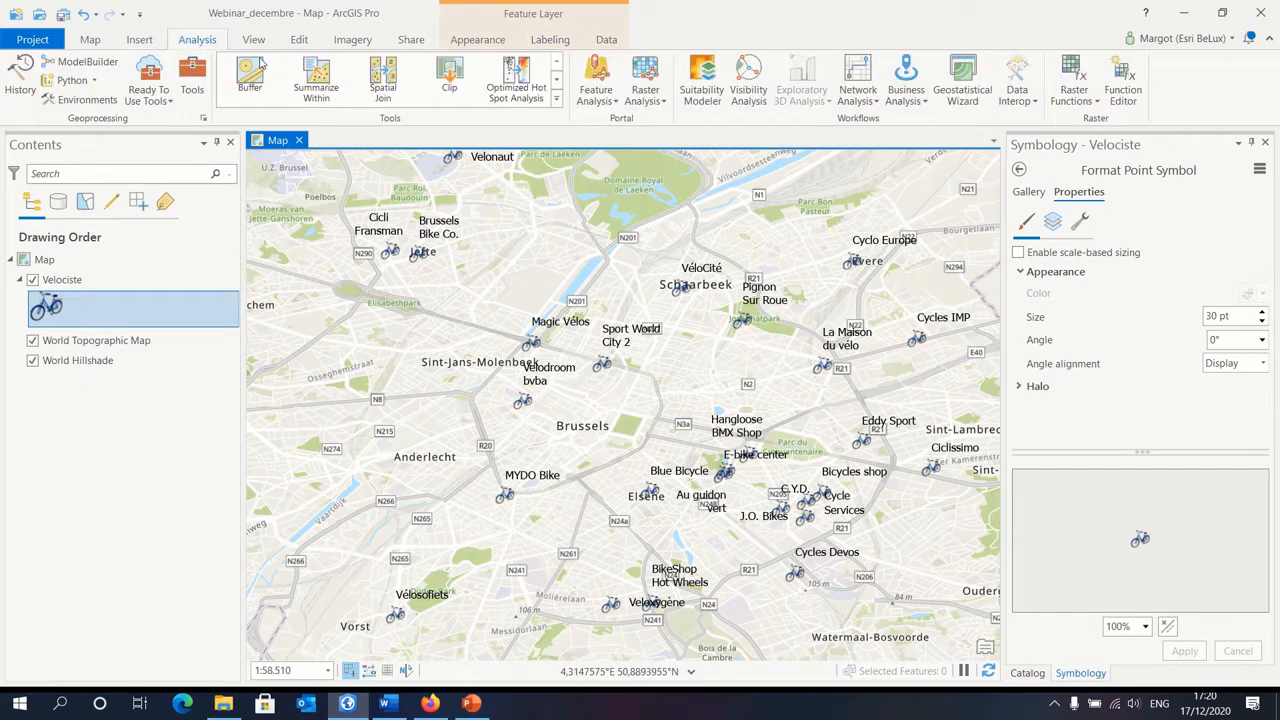
left_click(559, 101)
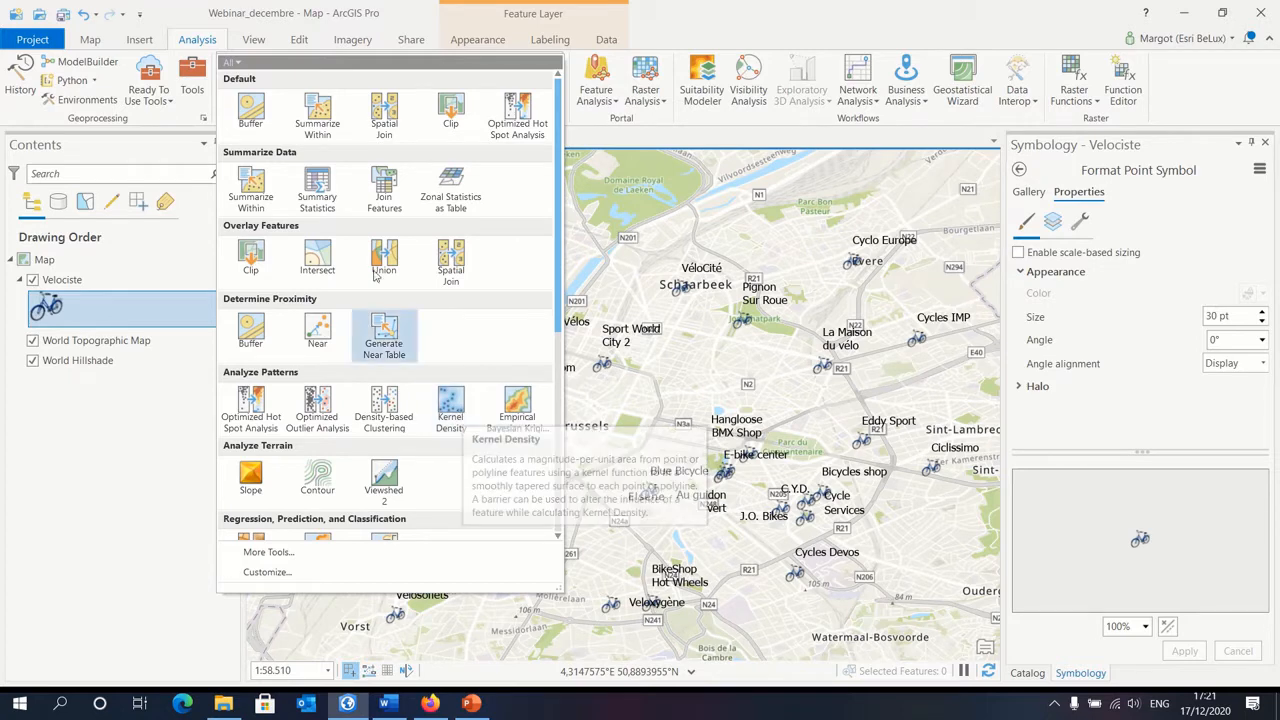
left_click(251, 110)
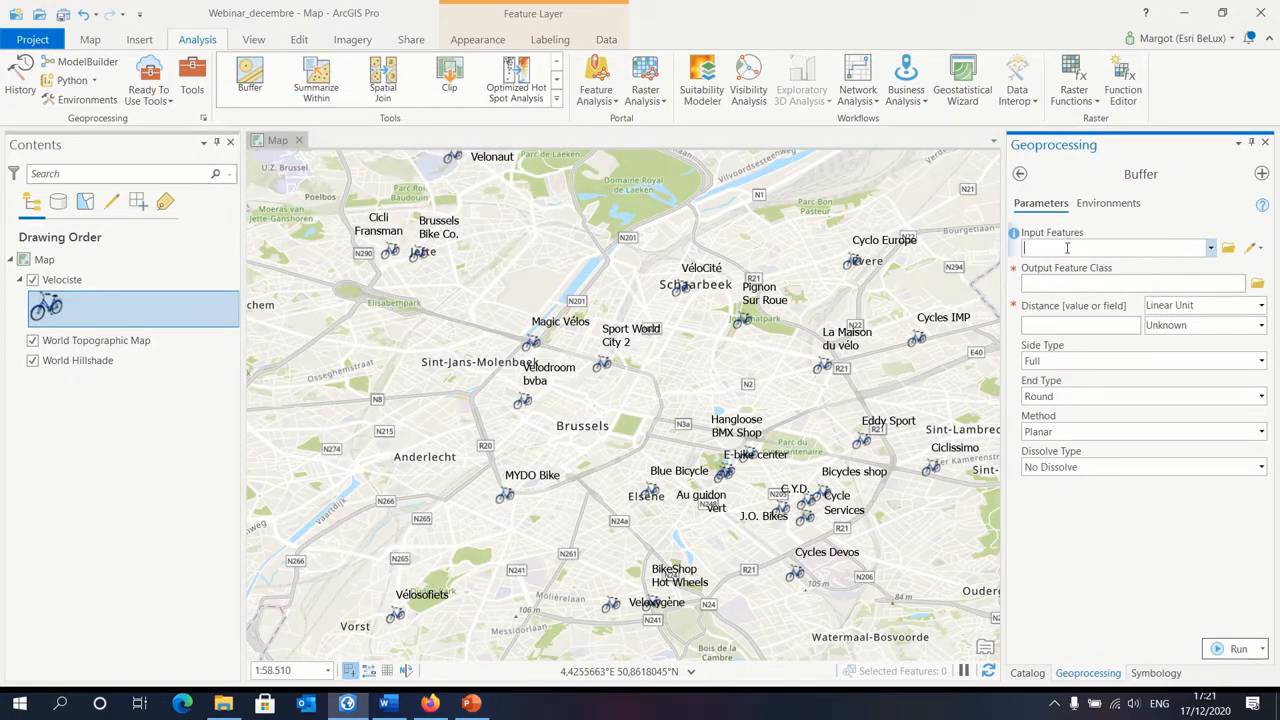
left_click(1211, 248)
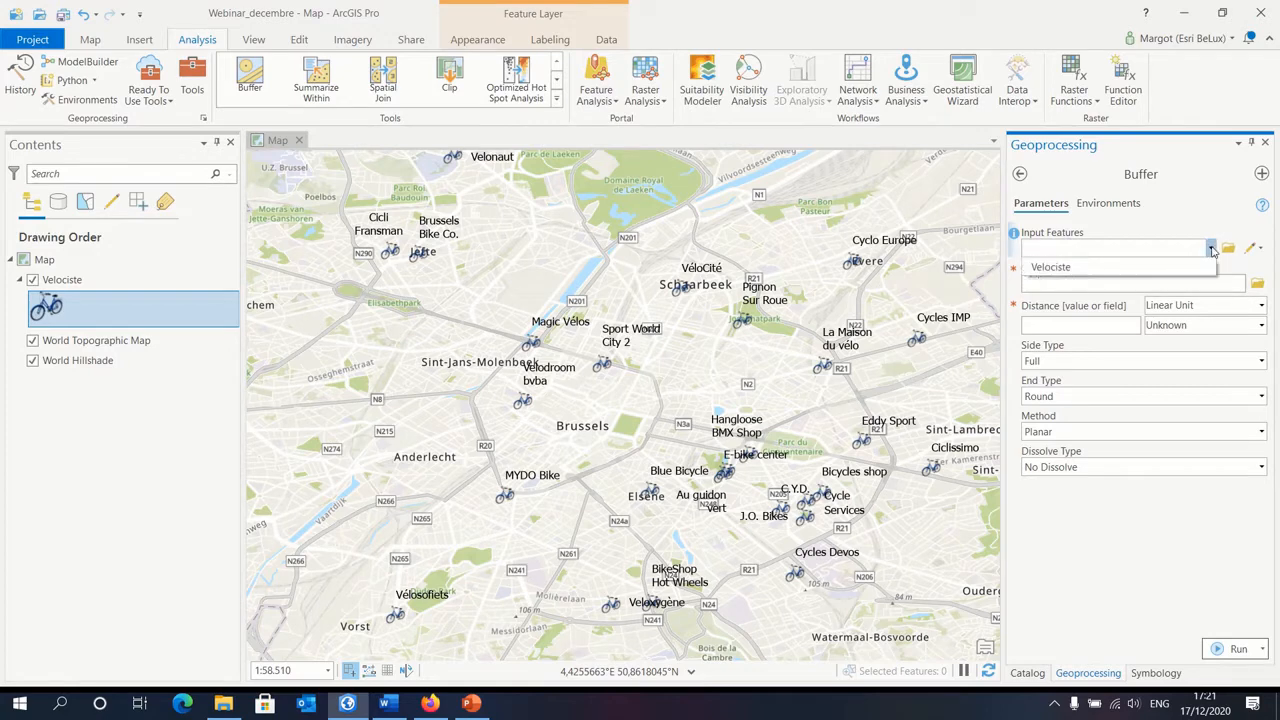
left_click(1090, 268)
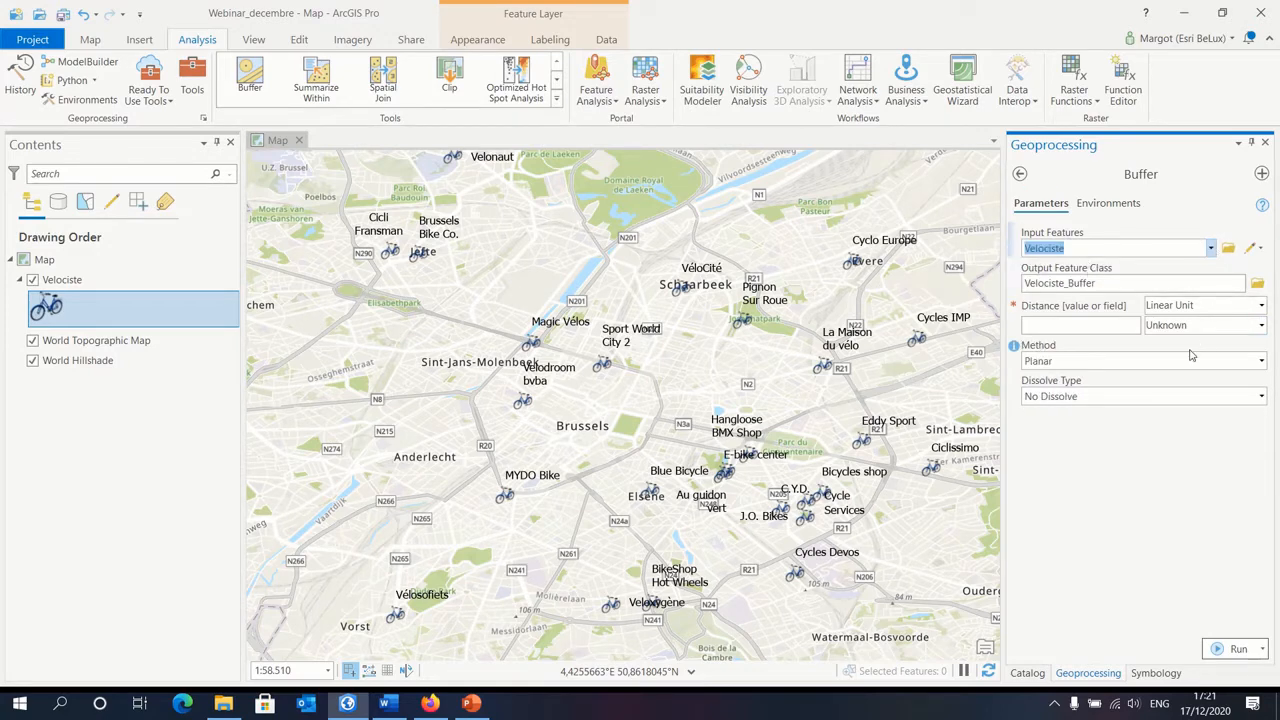
left_click(1260, 325)
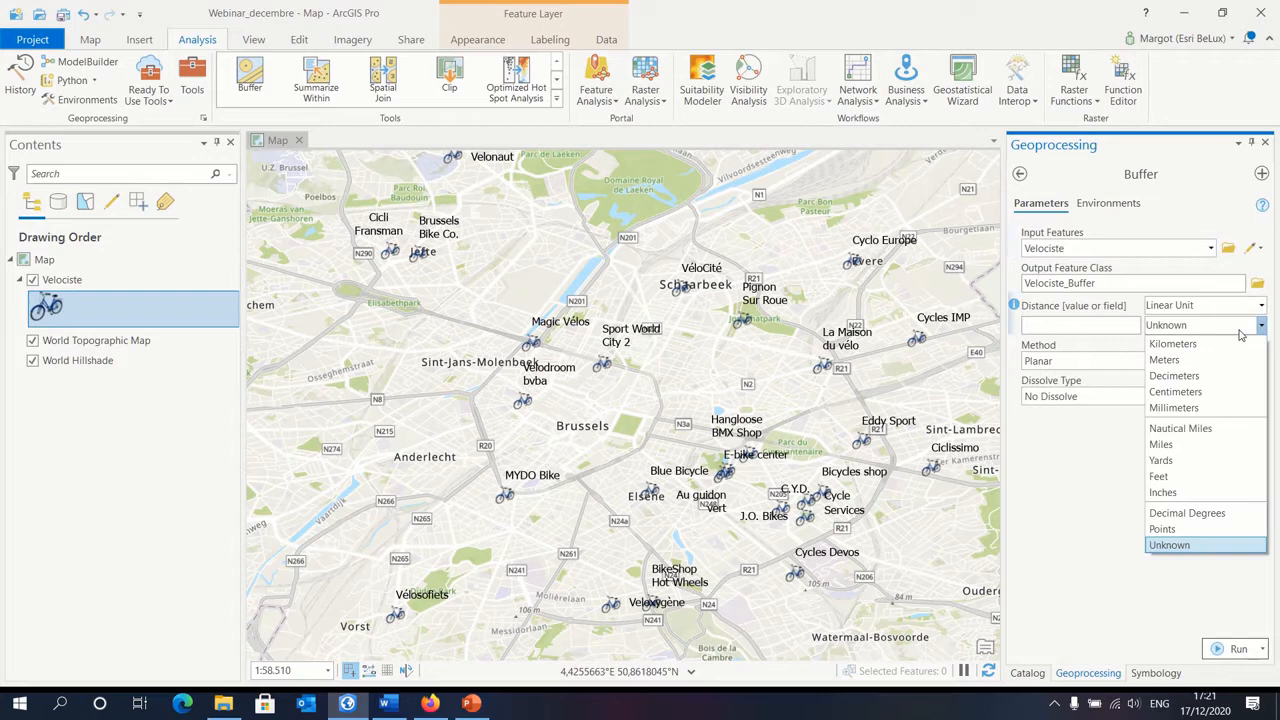
left_click(1183, 345)
left_click(1101, 326)
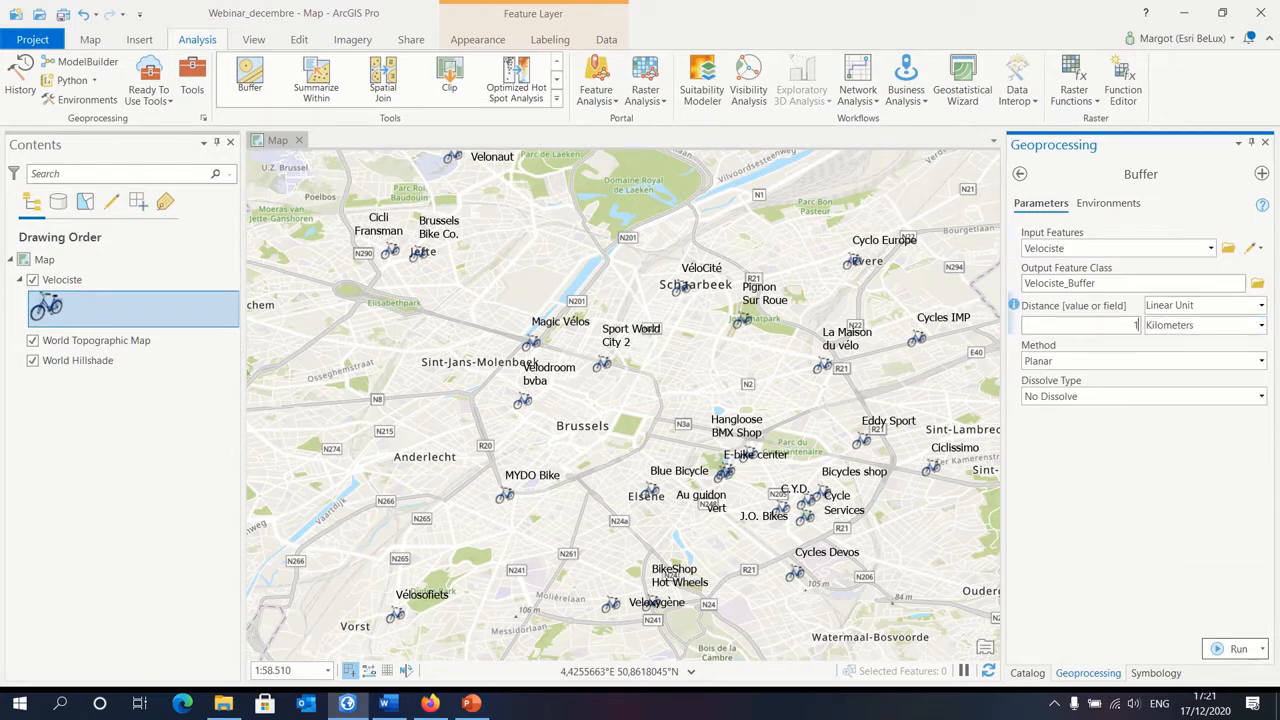
type("1")
left_click(1236, 649)
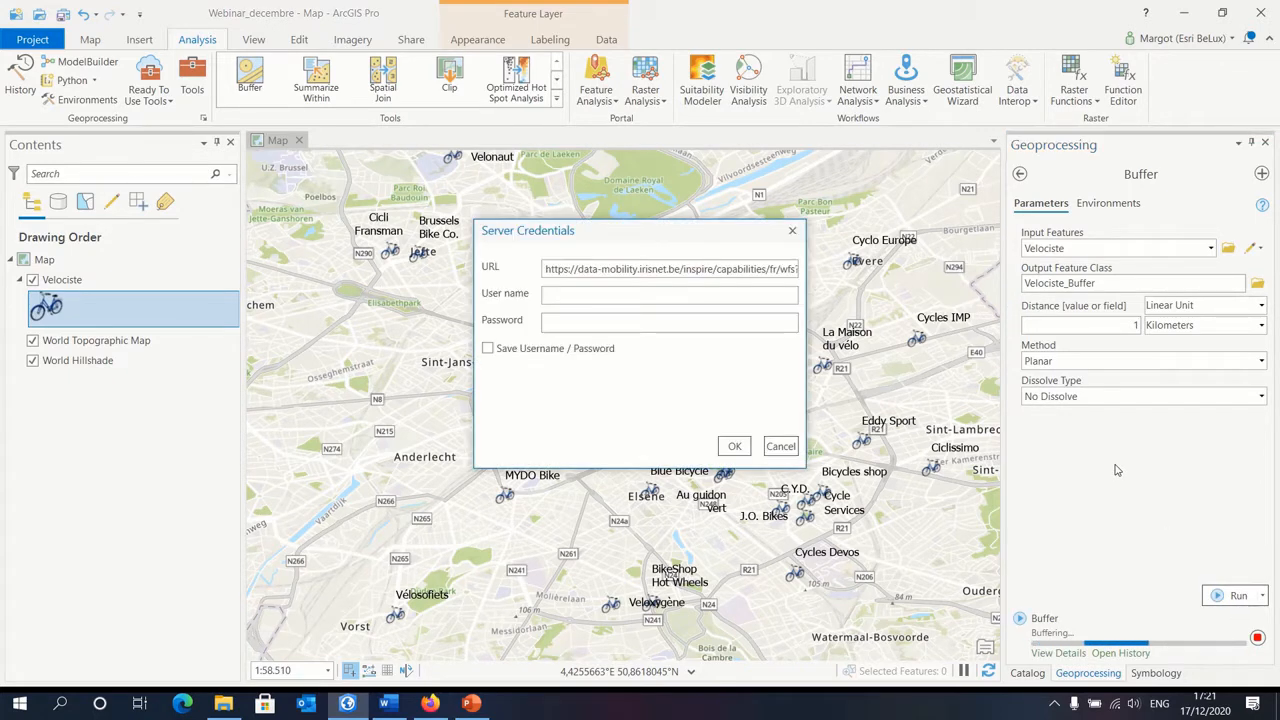
left_click(792, 450)
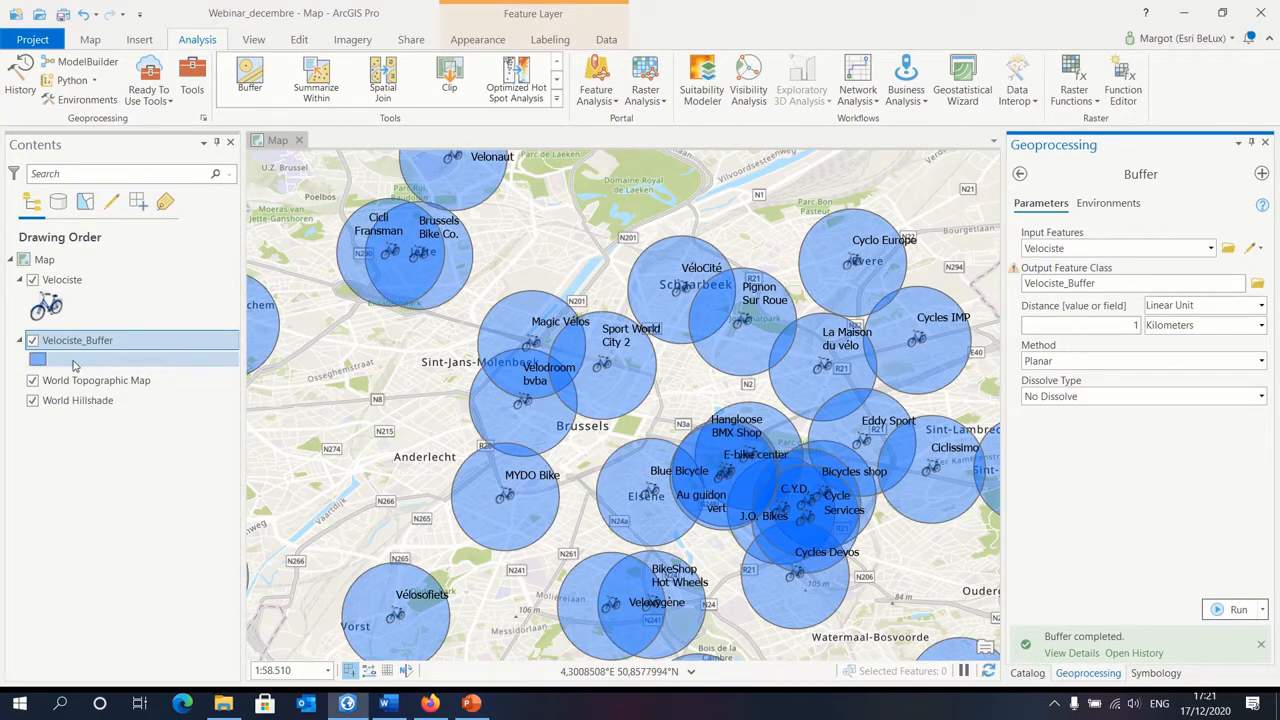
Step: Create a bar chart for the Velociste layer with mu_fr as the category and Count aggregation
scroll(547, 398, "down", 5)
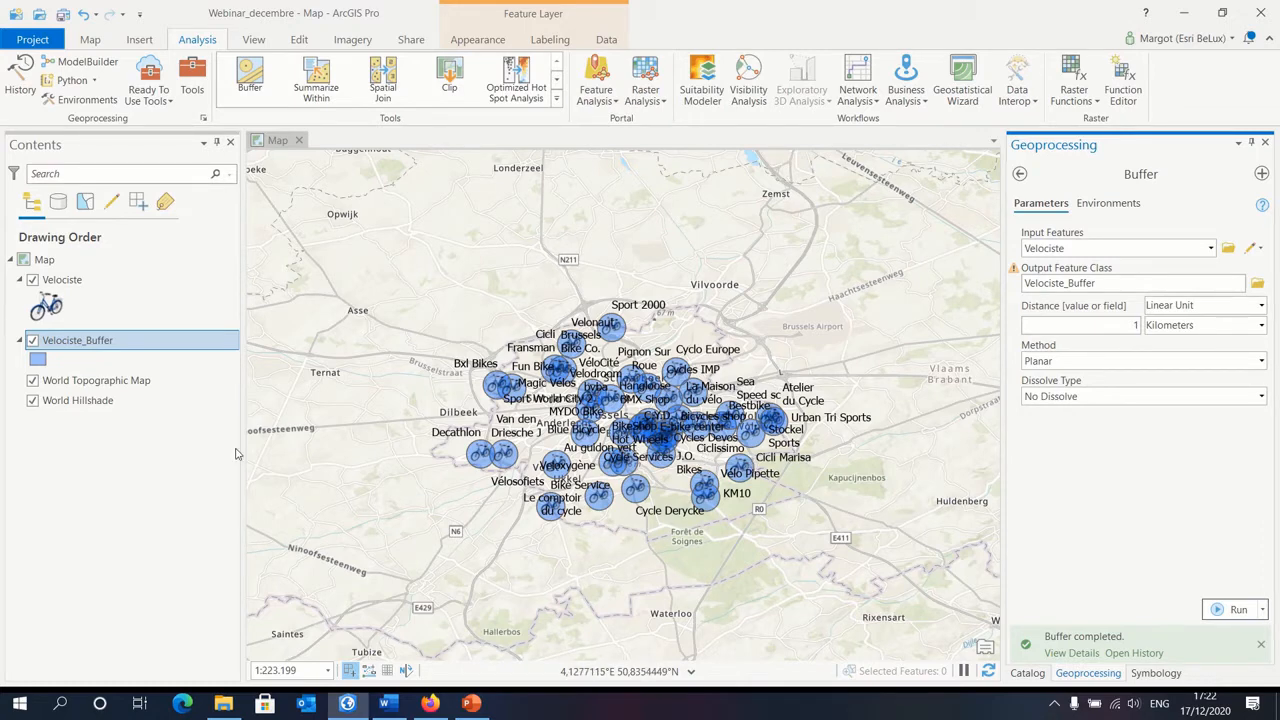
right_click(86, 285)
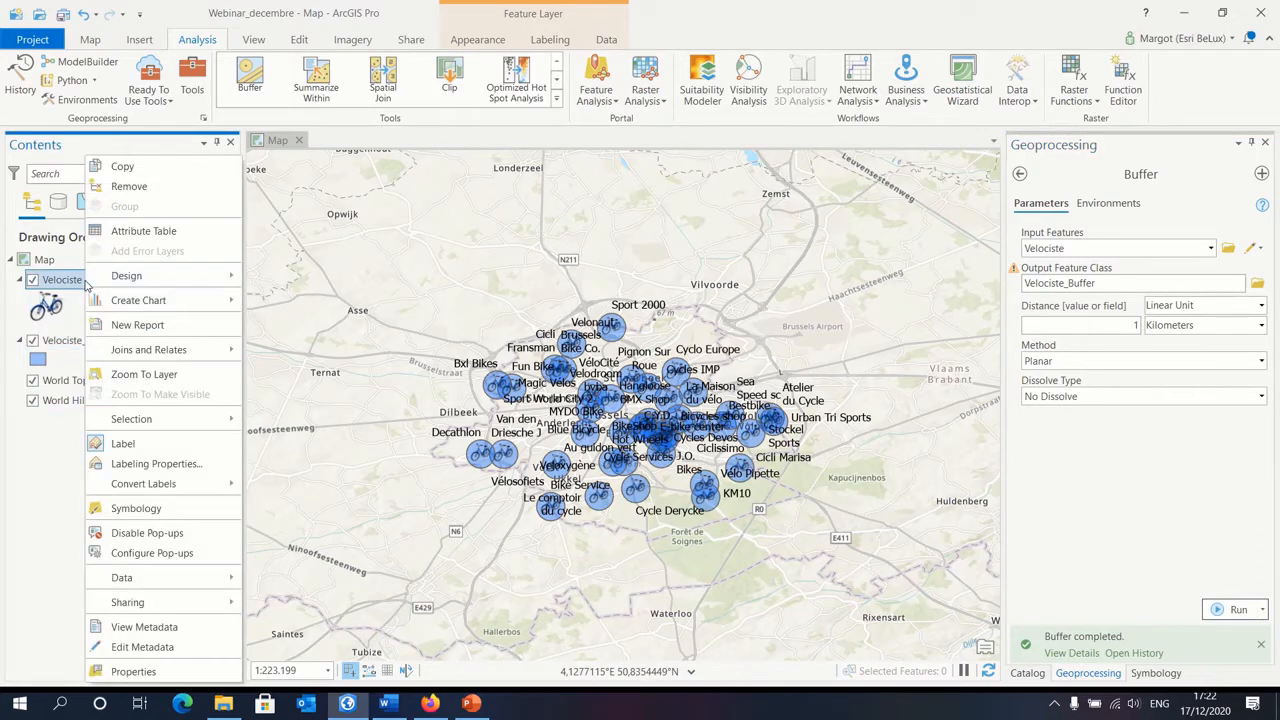
mouse_move(148, 303)
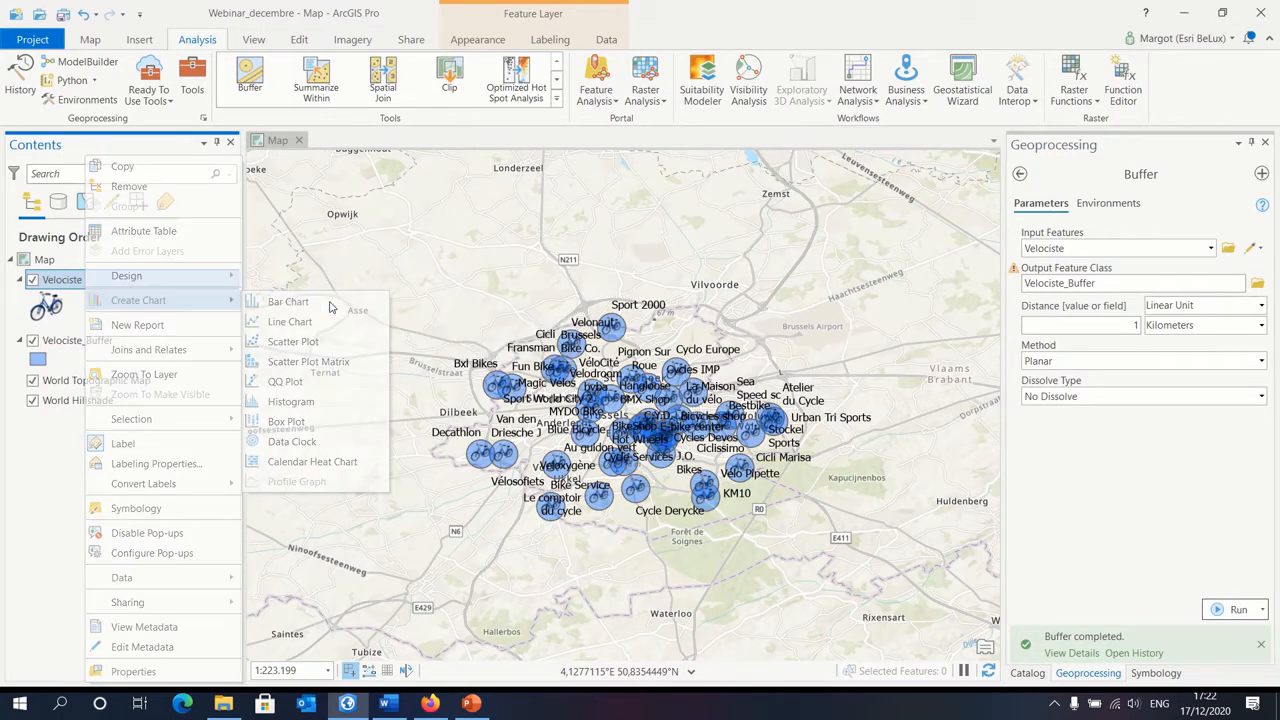
left_click(289, 302)
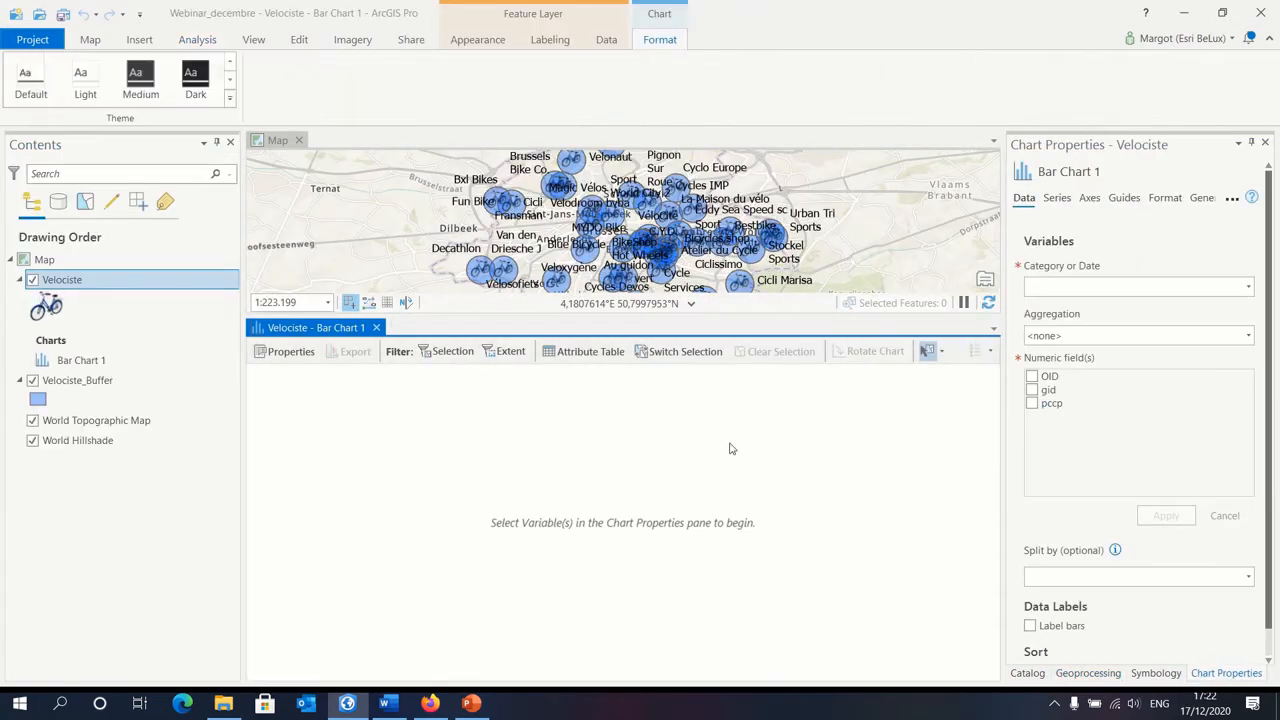
left_click(1249, 288)
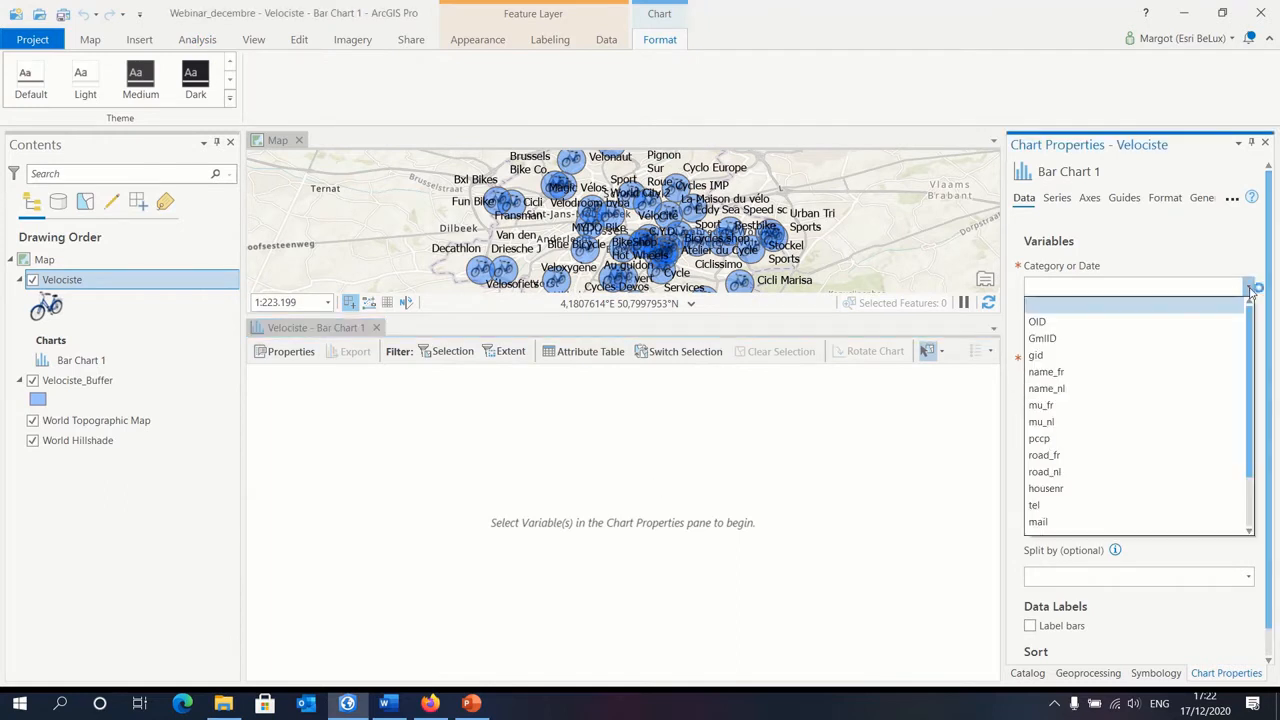
left_click(1066, 406)
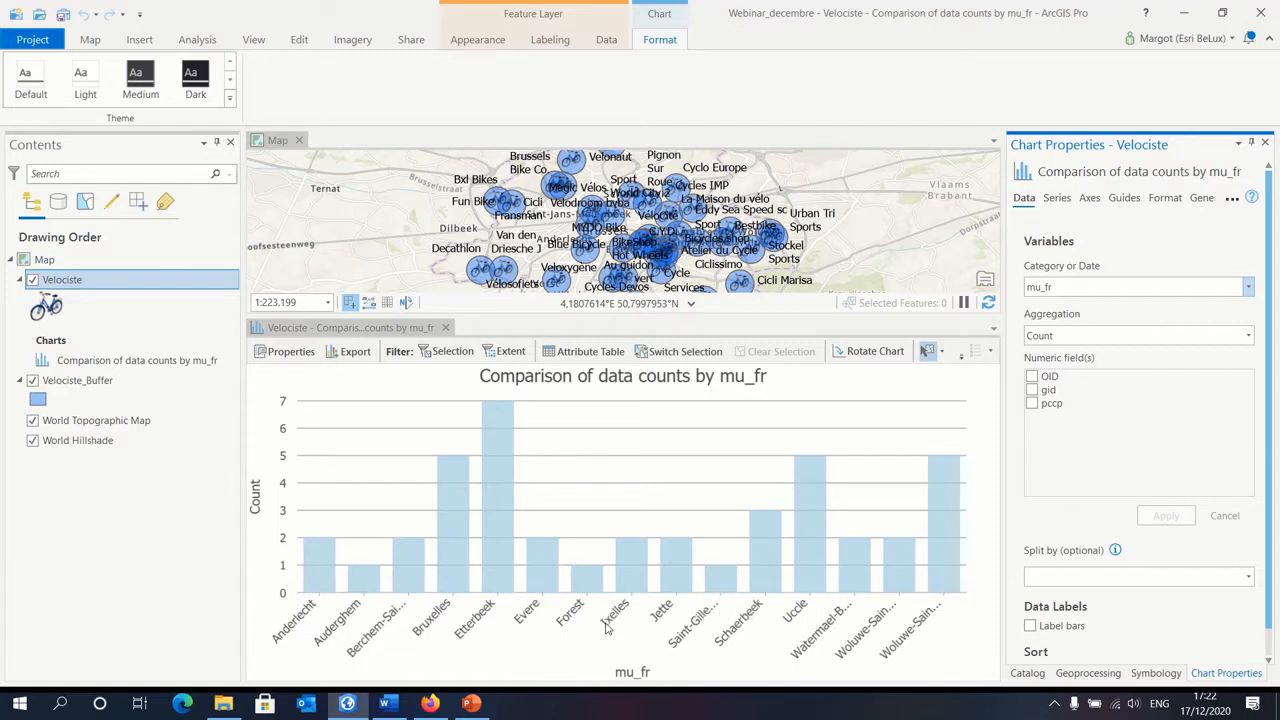
Step: Sort the bar chart by Y-axis Descending and close the chart view
scroll(1163, 549, "down", 1)
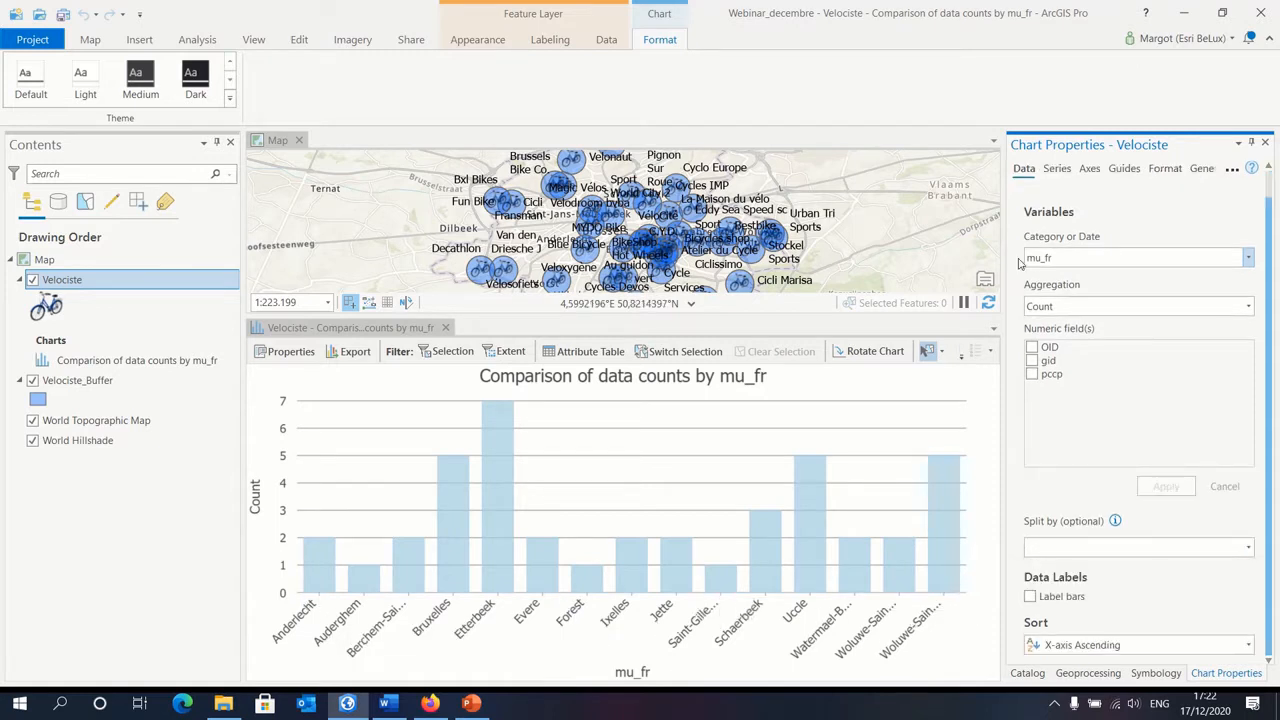
left_click(1157, 646)
left_click(1146, 607)
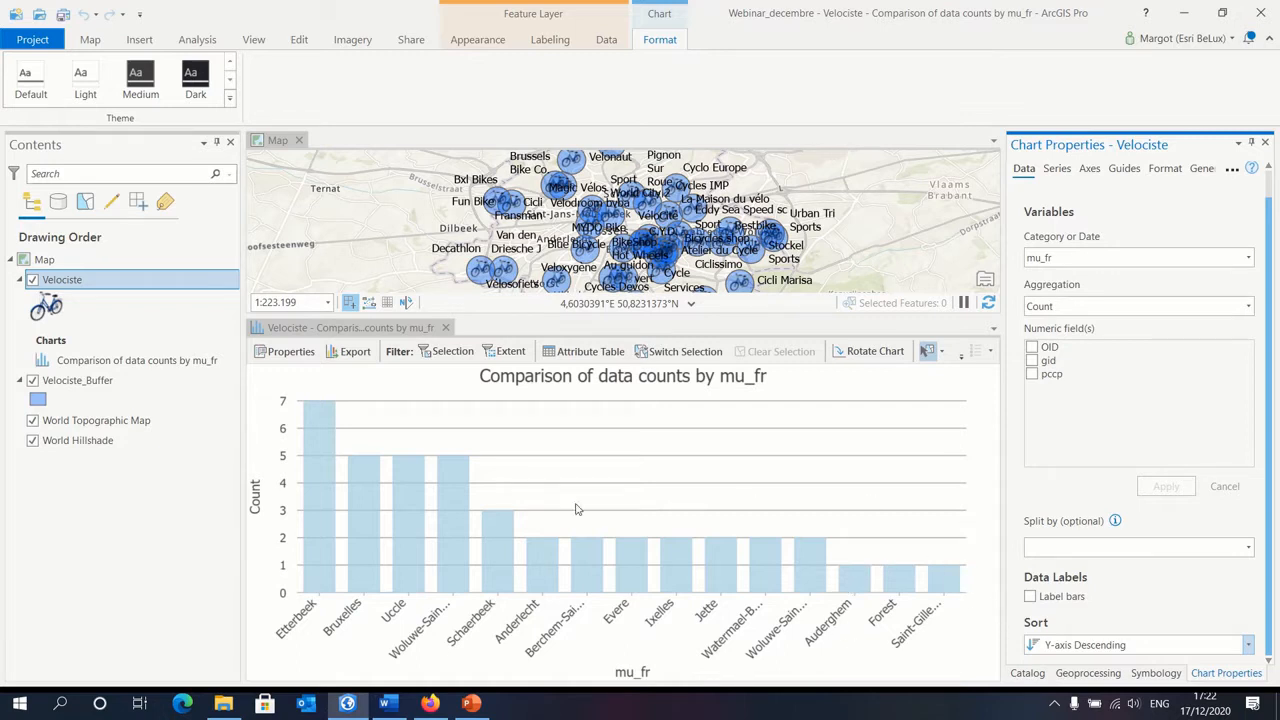
left_click(445, 328)
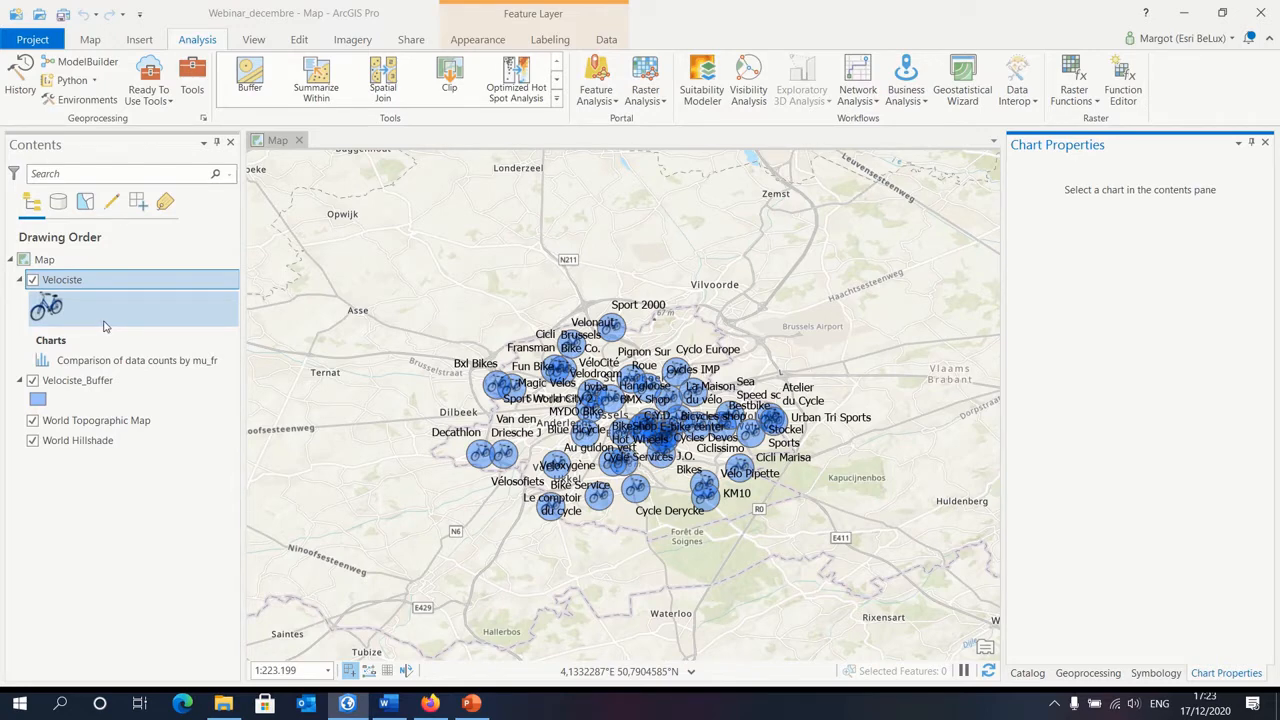
Step: Export the Velociste rows where mu_fr is equal to Bruxelles as the table Velociste_table in Webinar_decembre.gdb
right_click(116, 285)
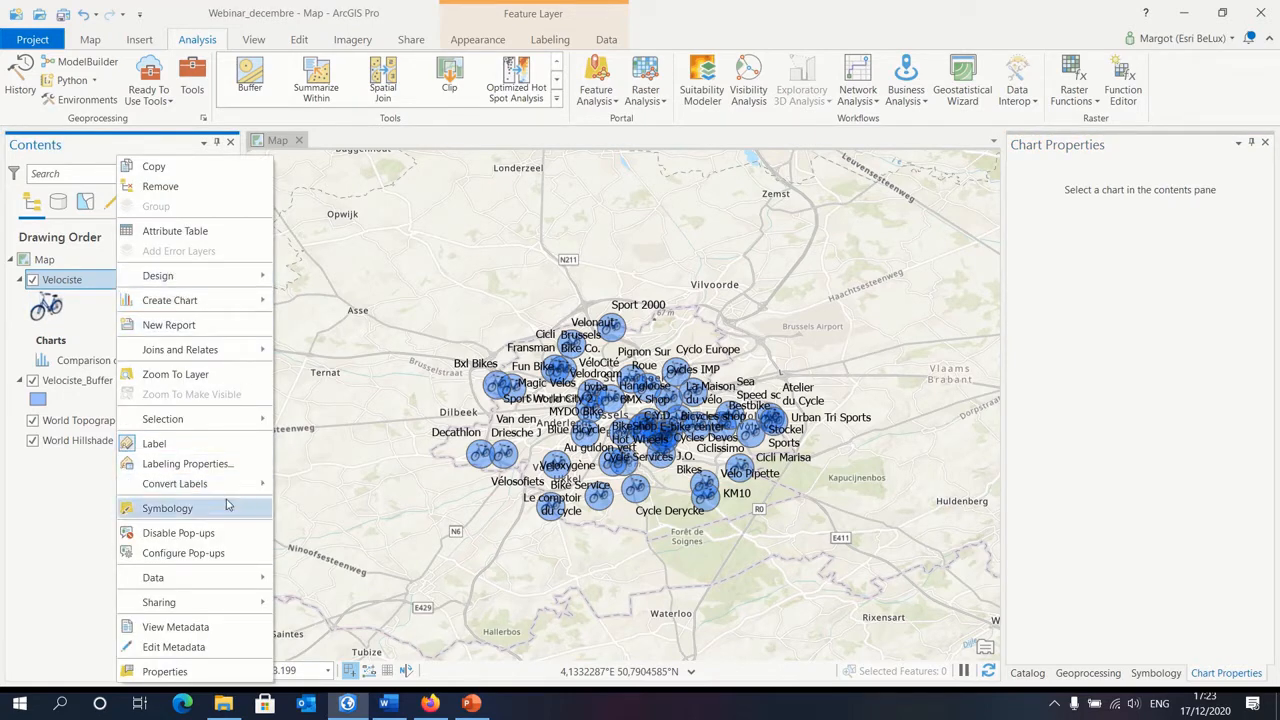
mouse_move(207, 583)
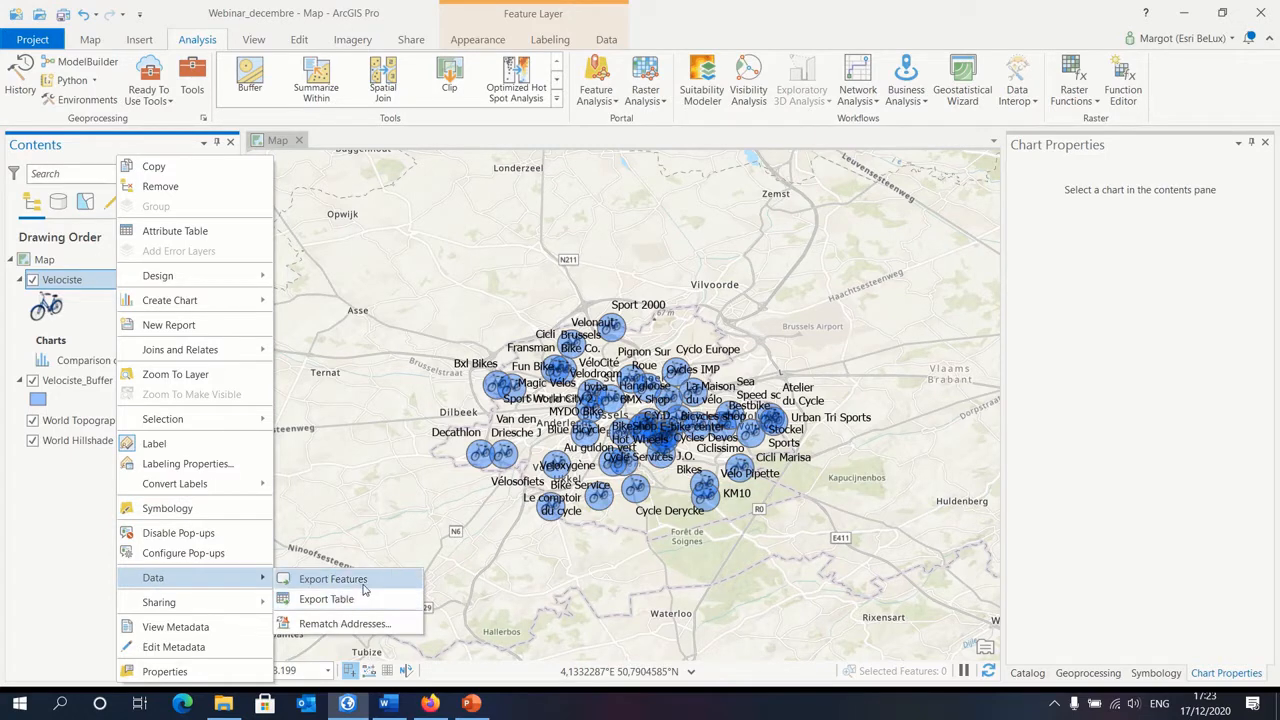
left_click(327, 599)
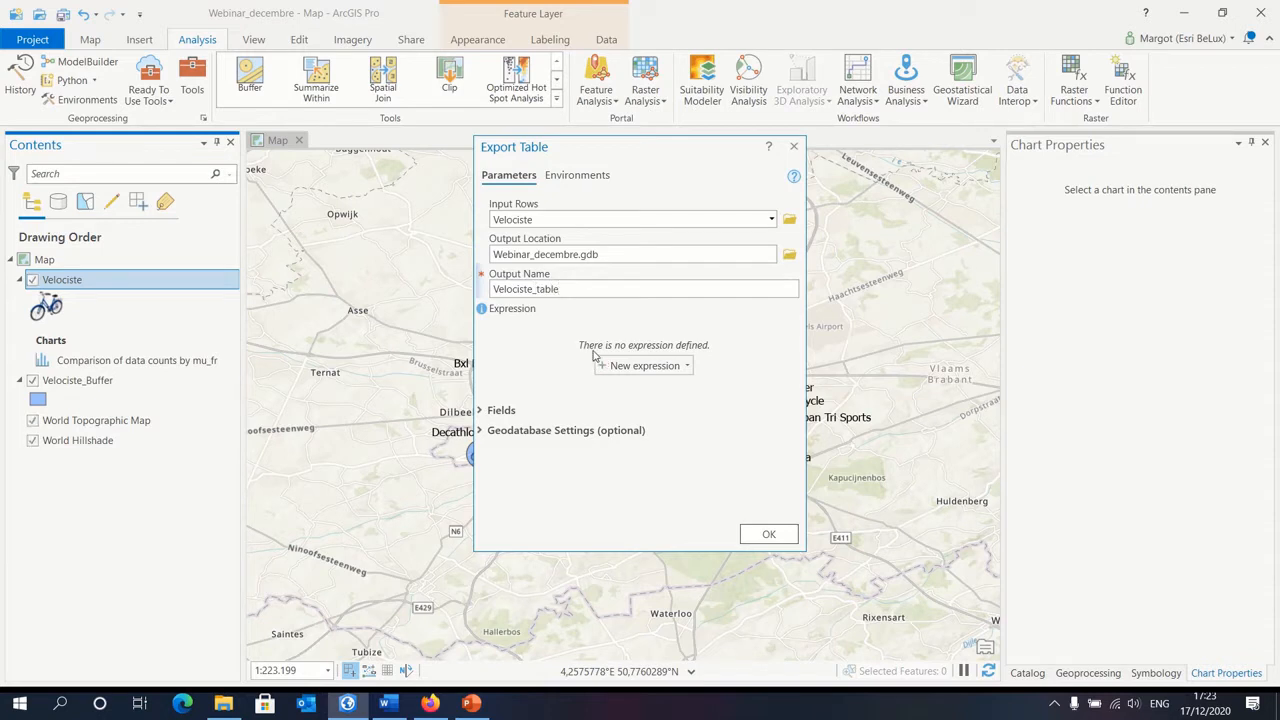
left_click(643, 366)
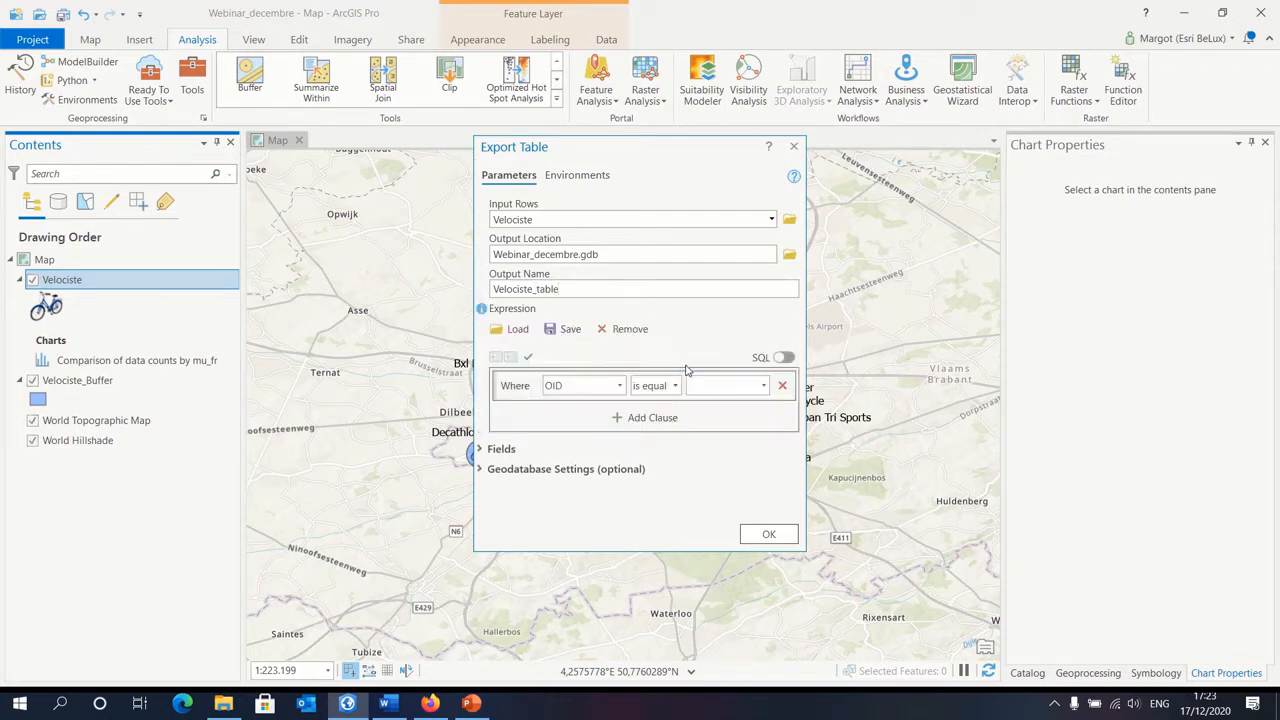
left_click(620, 386)
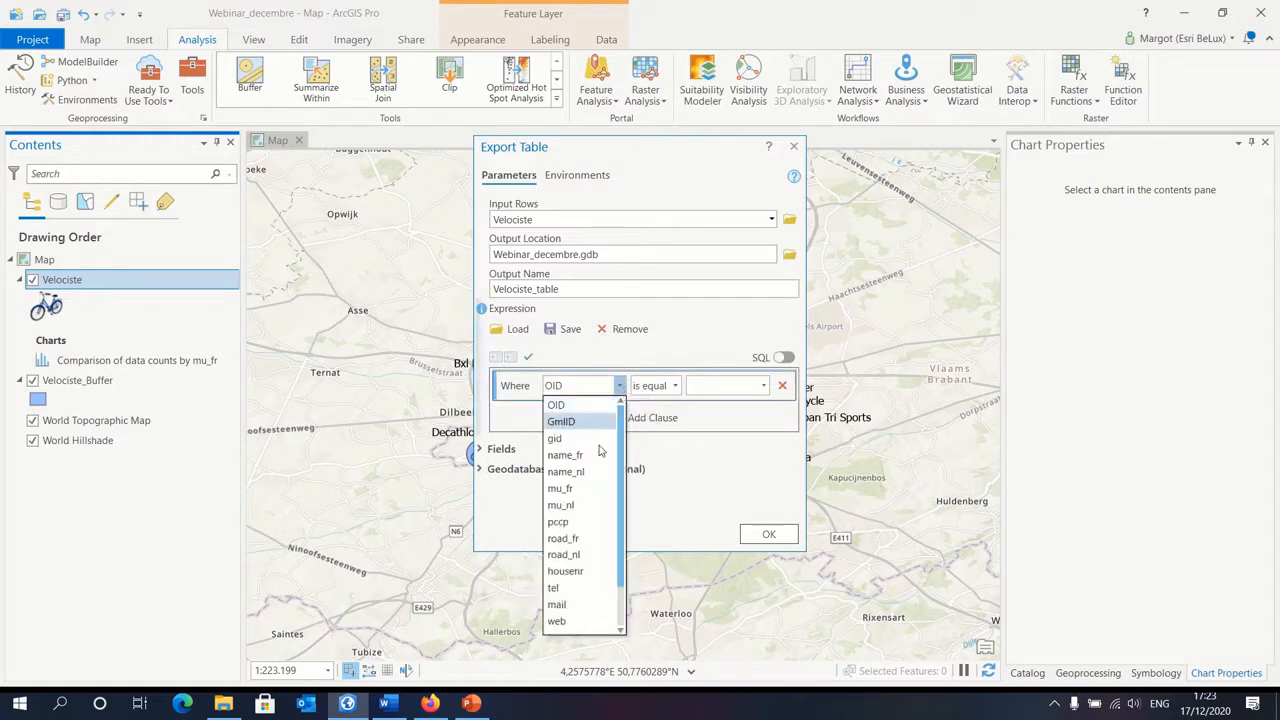
left_click(562, 488)
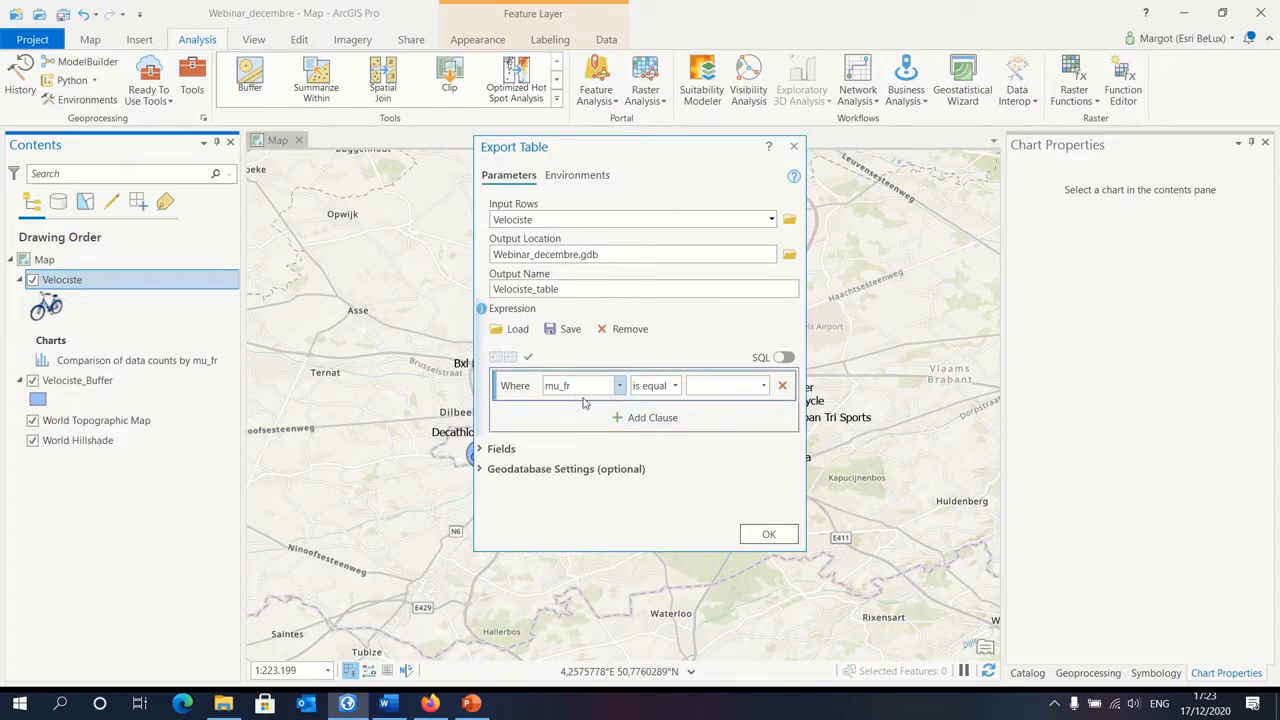
left_click(765, 386)
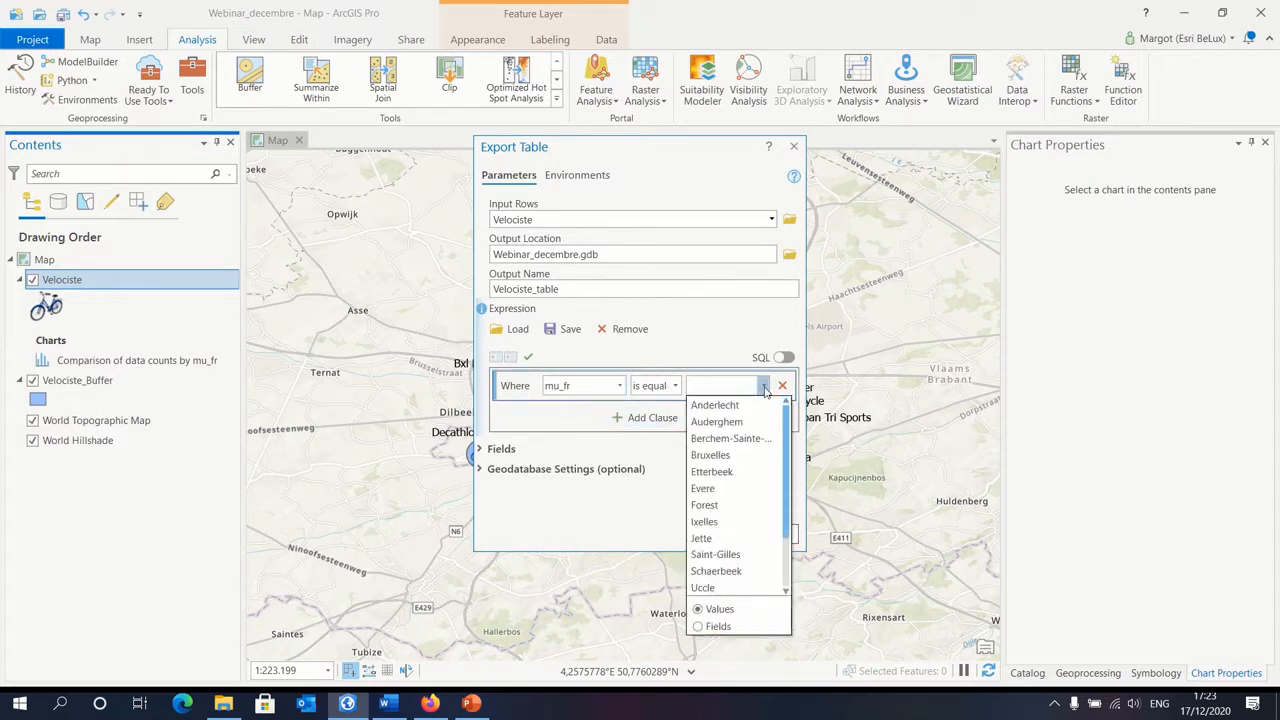
left_click(722, 456)
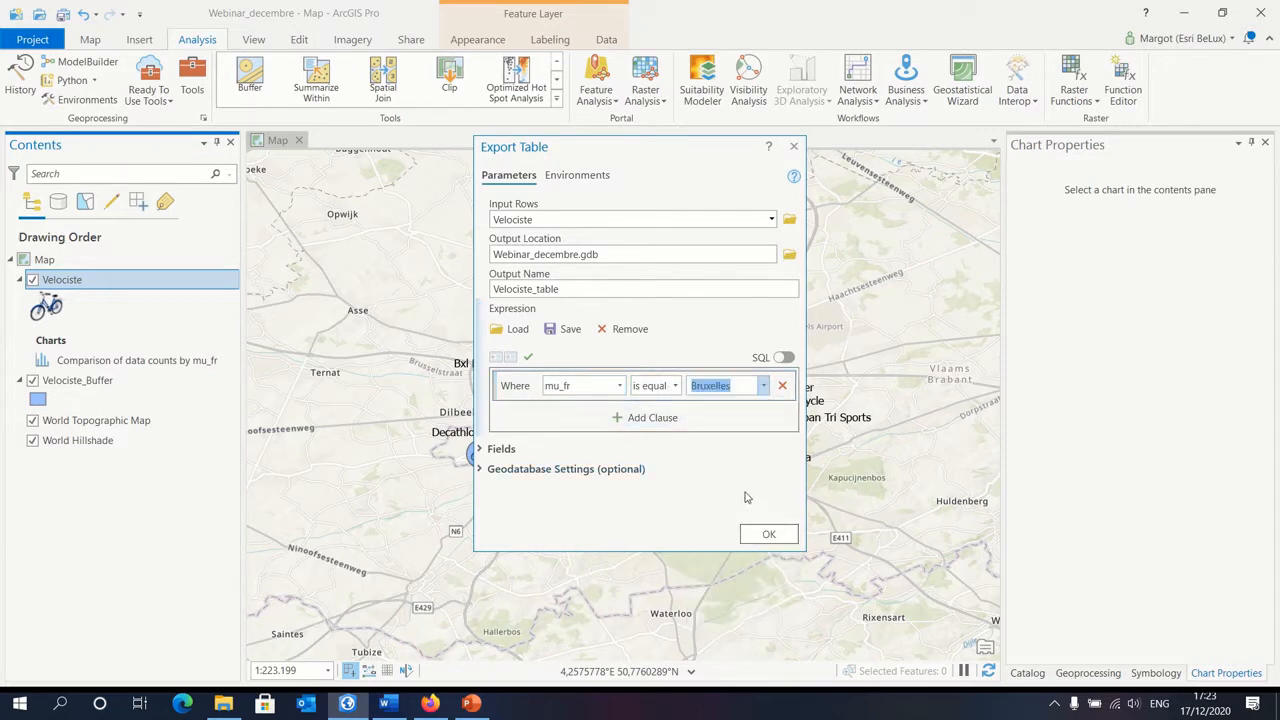
left_click(746, 535)
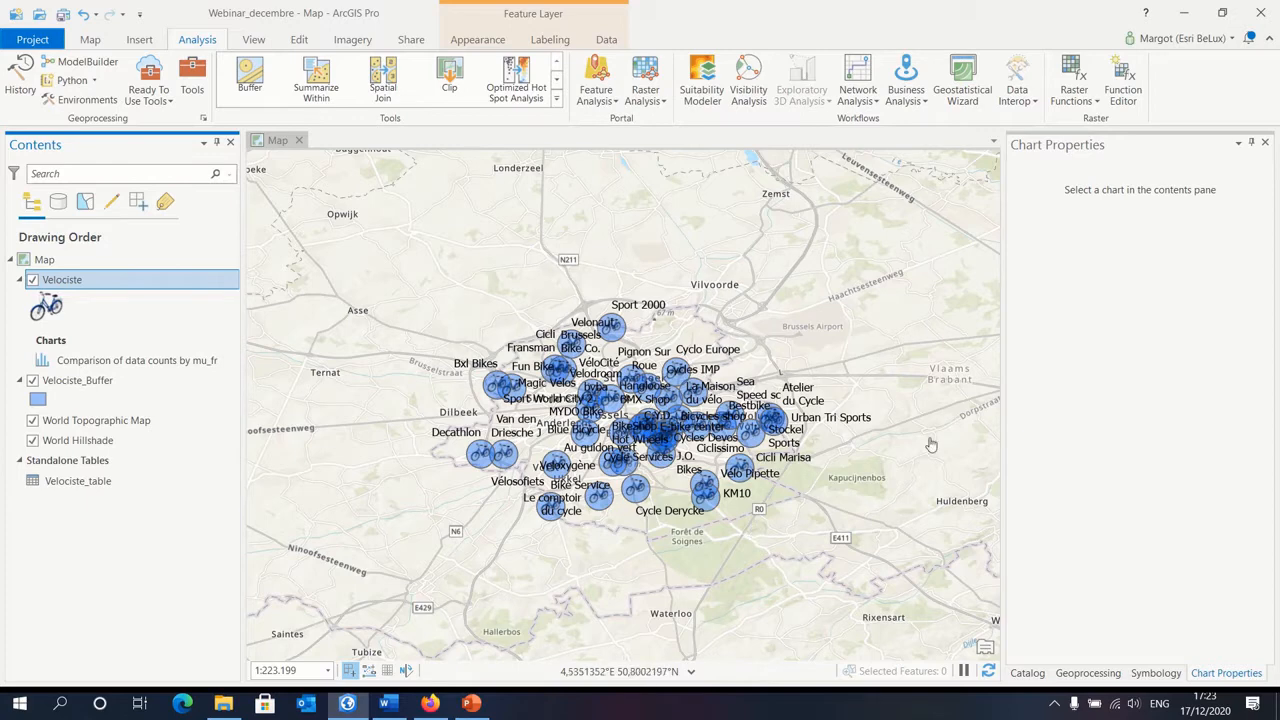
Step: Return to the project catalog, expand Webinar_decembre.gdb in the project folder and refresh it to list the exported table
left_click(1265, 143)
left_click(1265, 143)
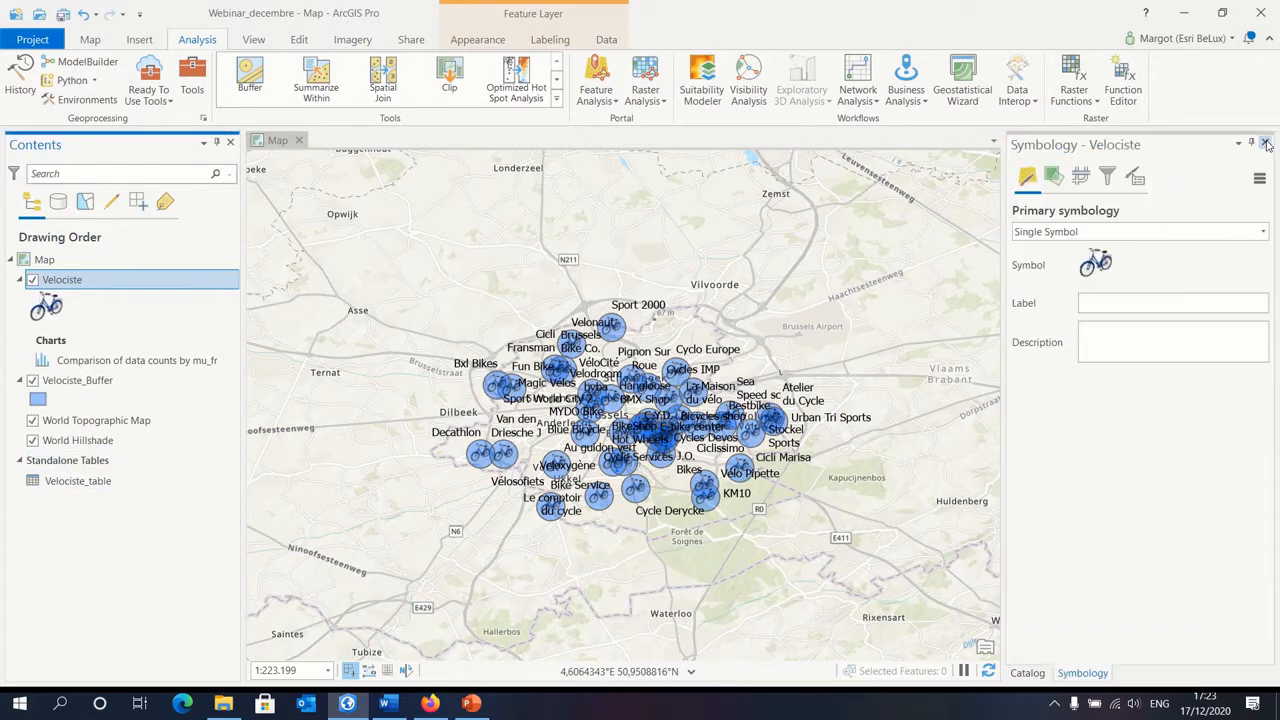
left_click(1266, 144)
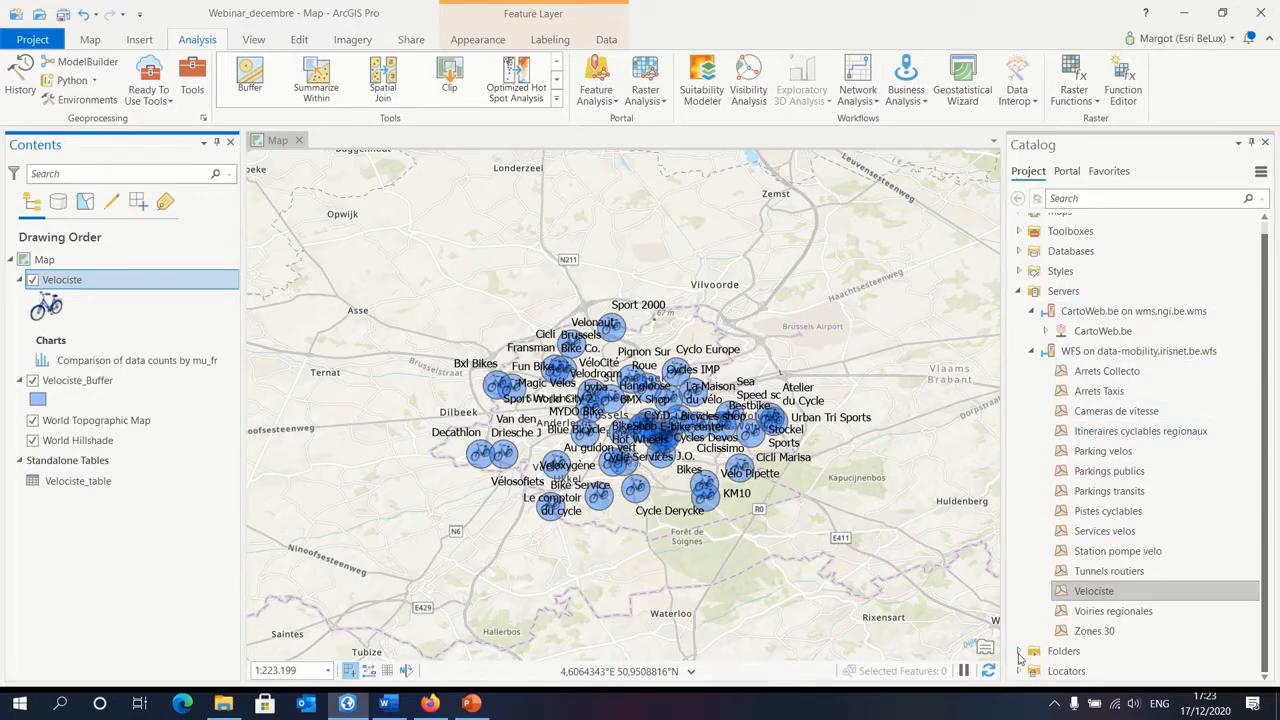
left_click(1019, 652)
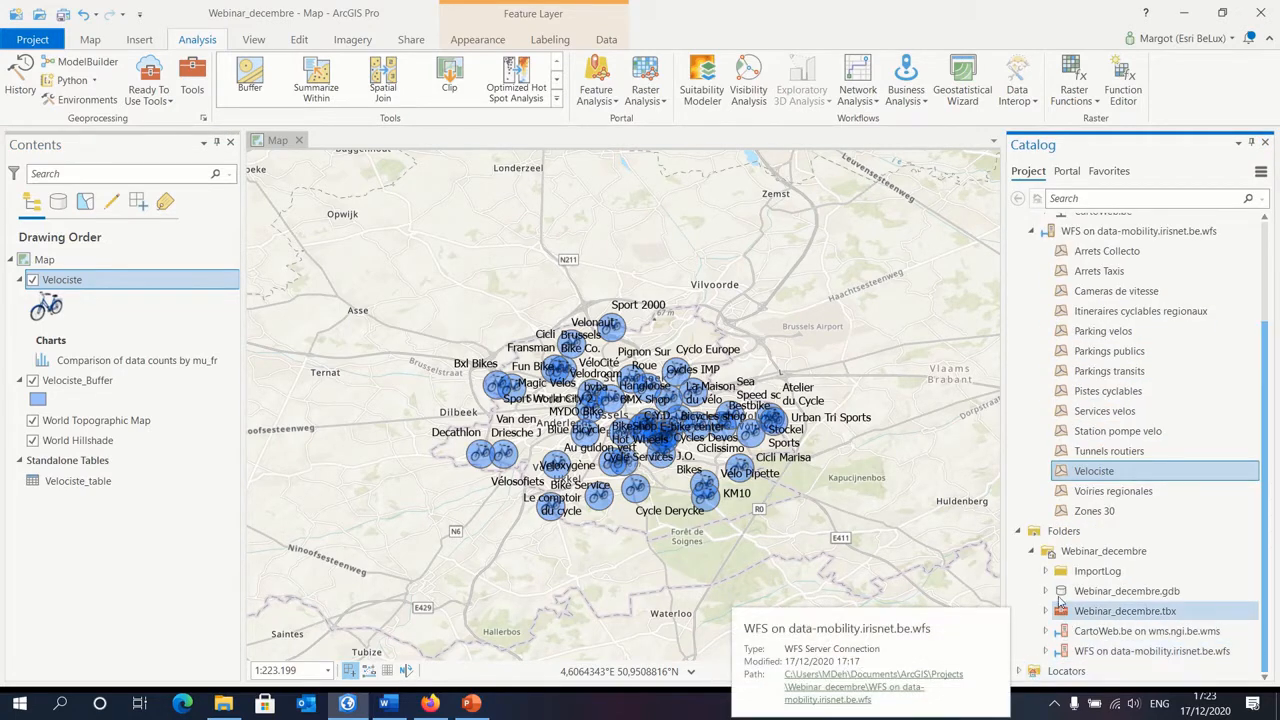
left_click(1046, 591)
scroll(1127, 597, "down", 2)
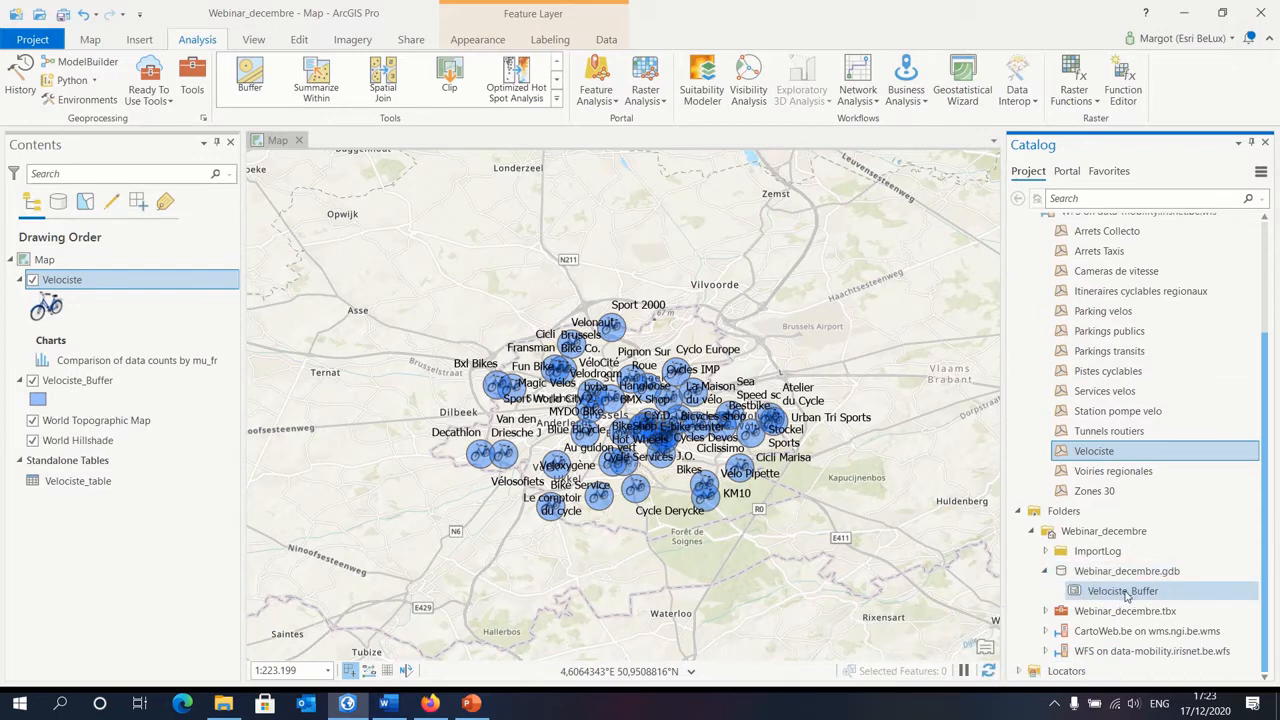
left_click(1129, 573)
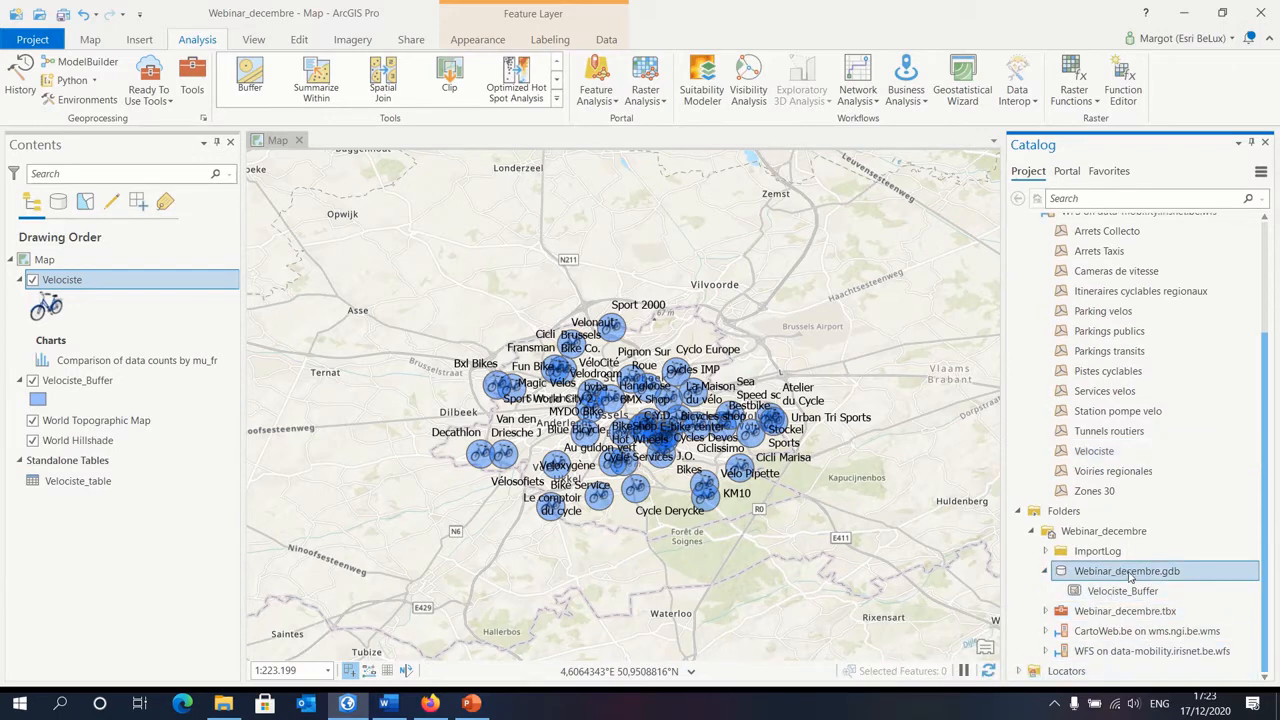
right_click(1129, 575)
left_click(1052, 488)
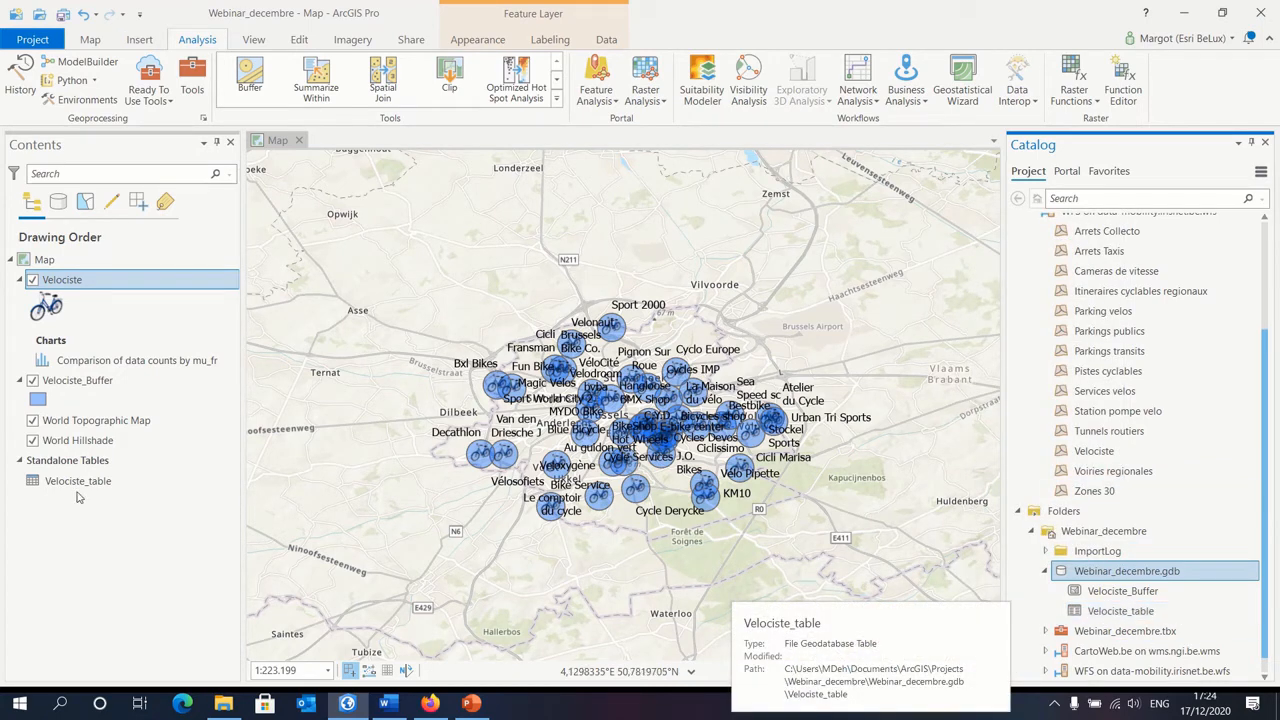
Step: Export all Velociste features to Webinar_decembre.gdb with the output name Velociste_export
right_click(126, 288)
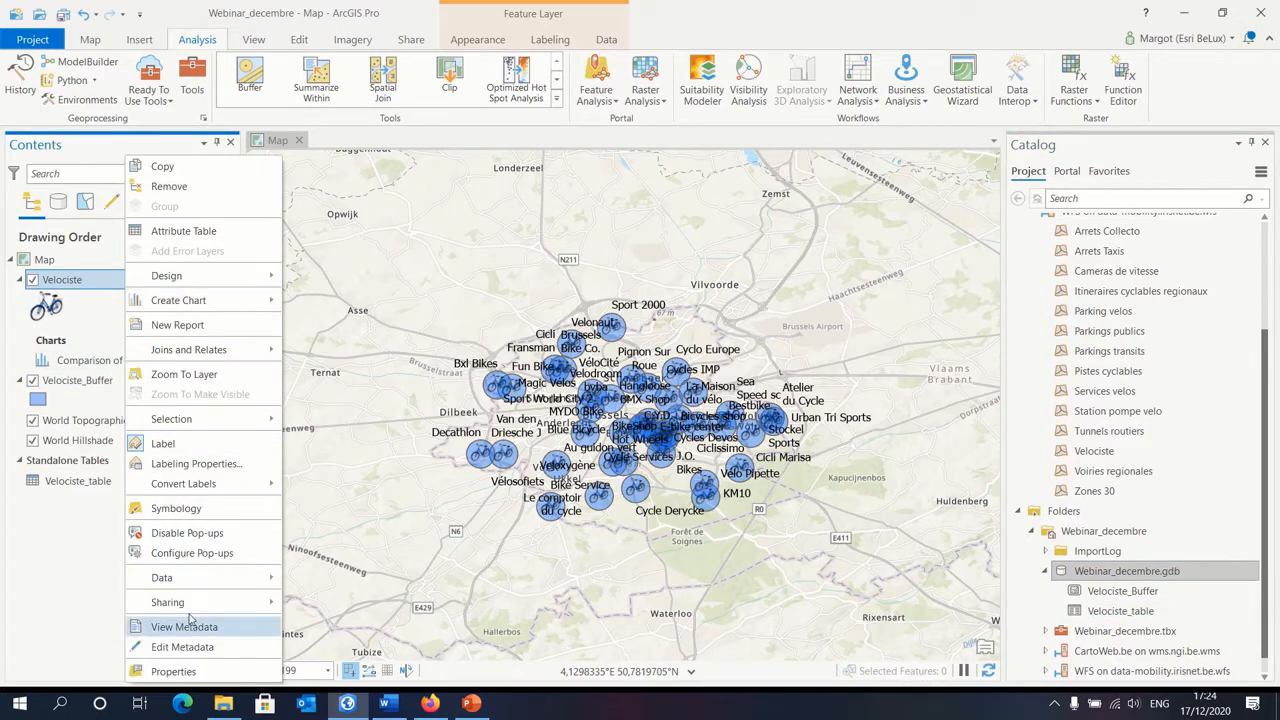
mouse_move(187, 582)
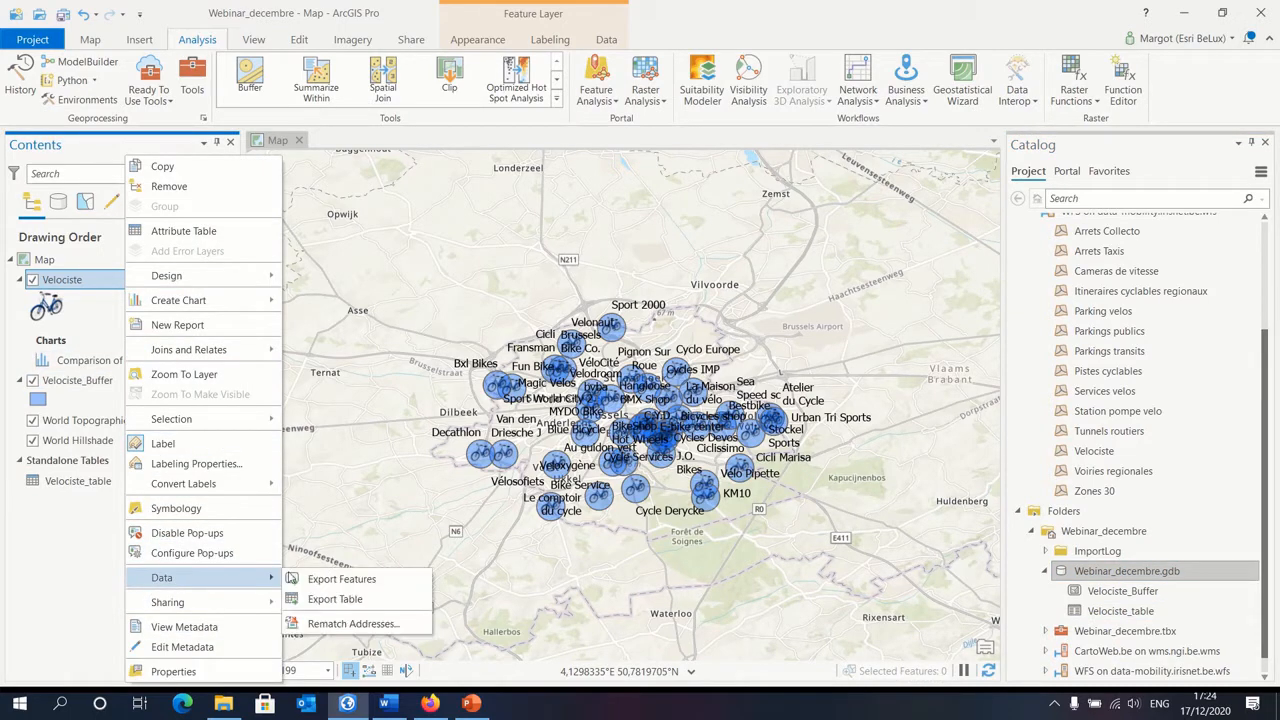
left_click(364, 585)
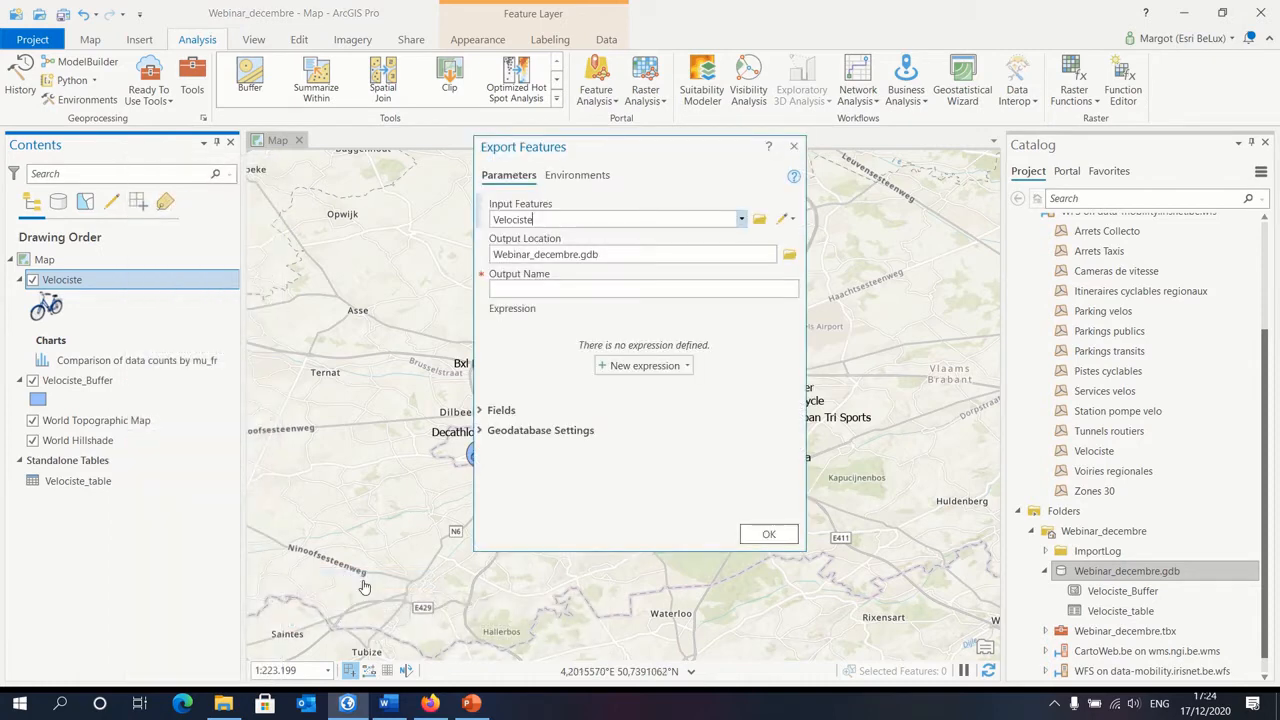
left_click(595, 288)
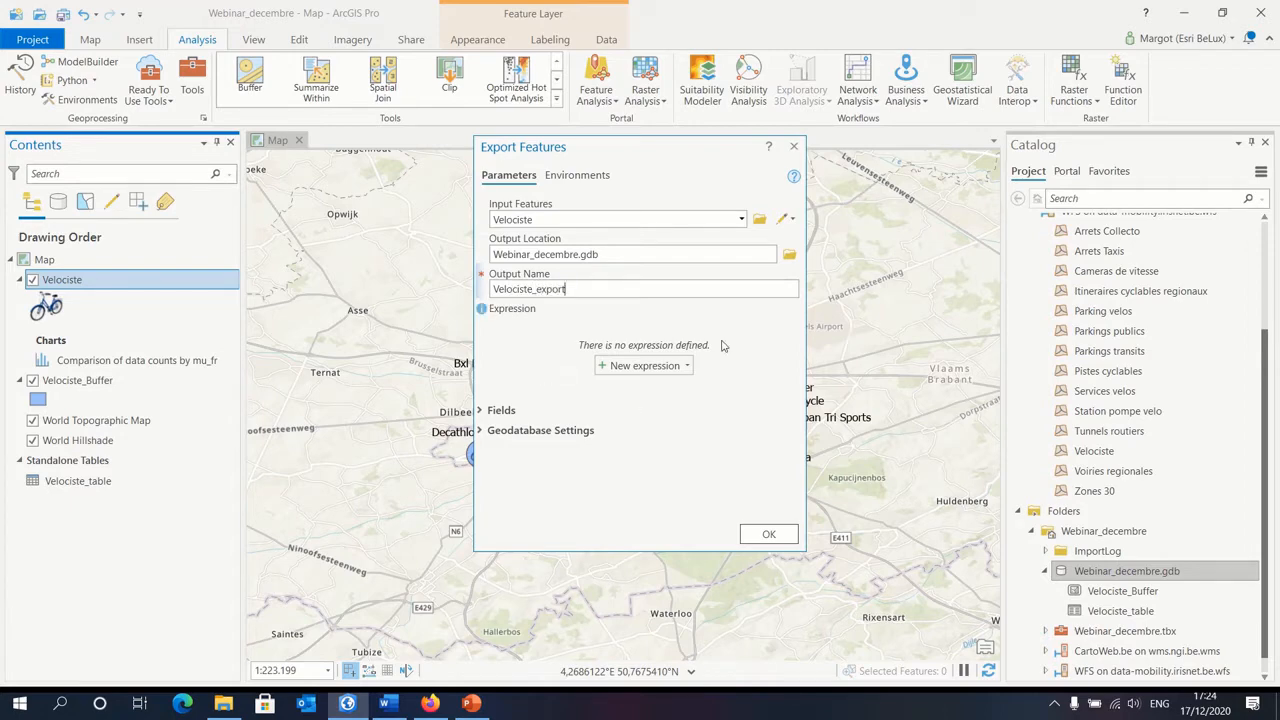
left_click(770, 535)
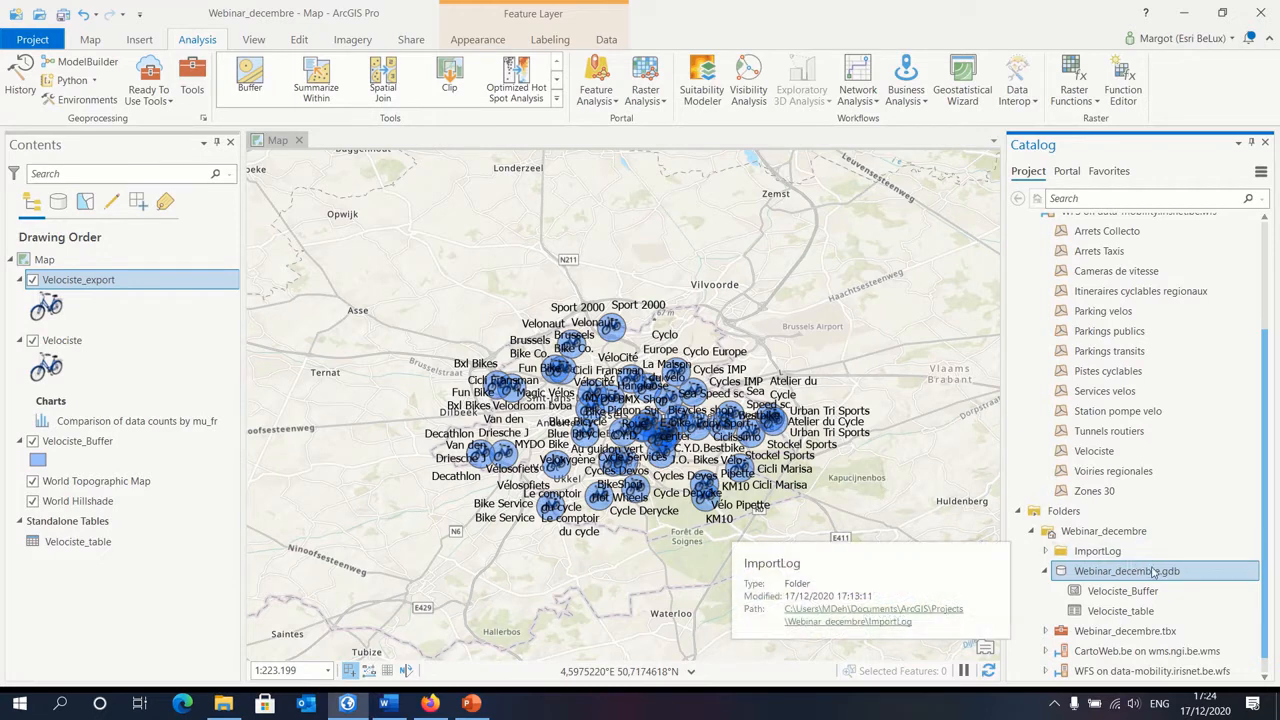
Step: Refresh Webinar_decembre.gdb to list the exported feature class, and hide the original Velociste layer on the map
right_click(1153, 571)
left_click(1038, 481)
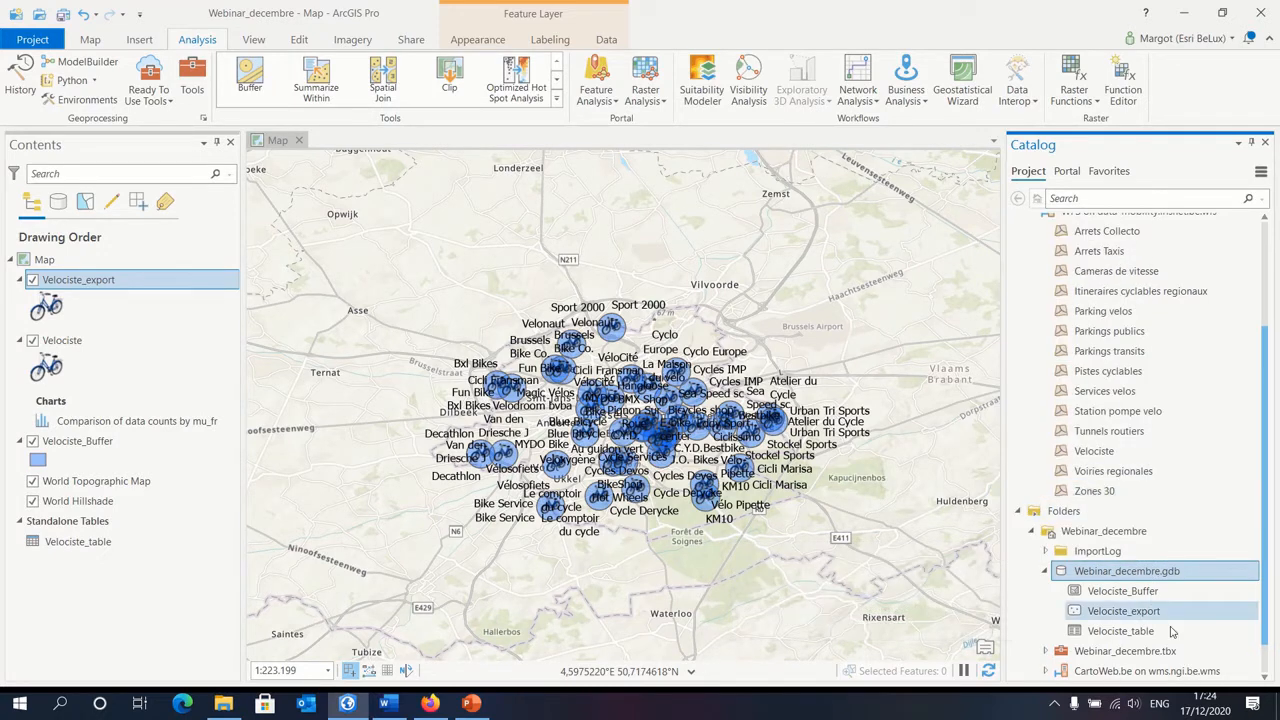
mouse_move(1180, 612)
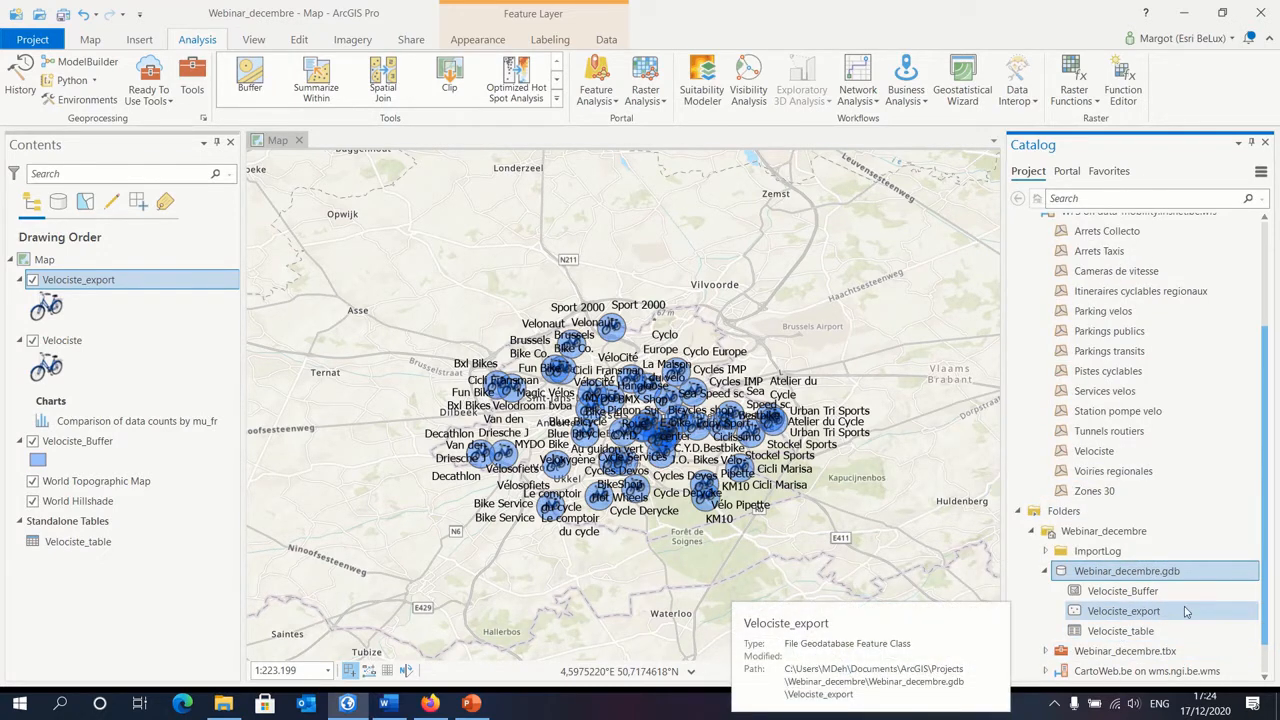
left_click(32, 340)
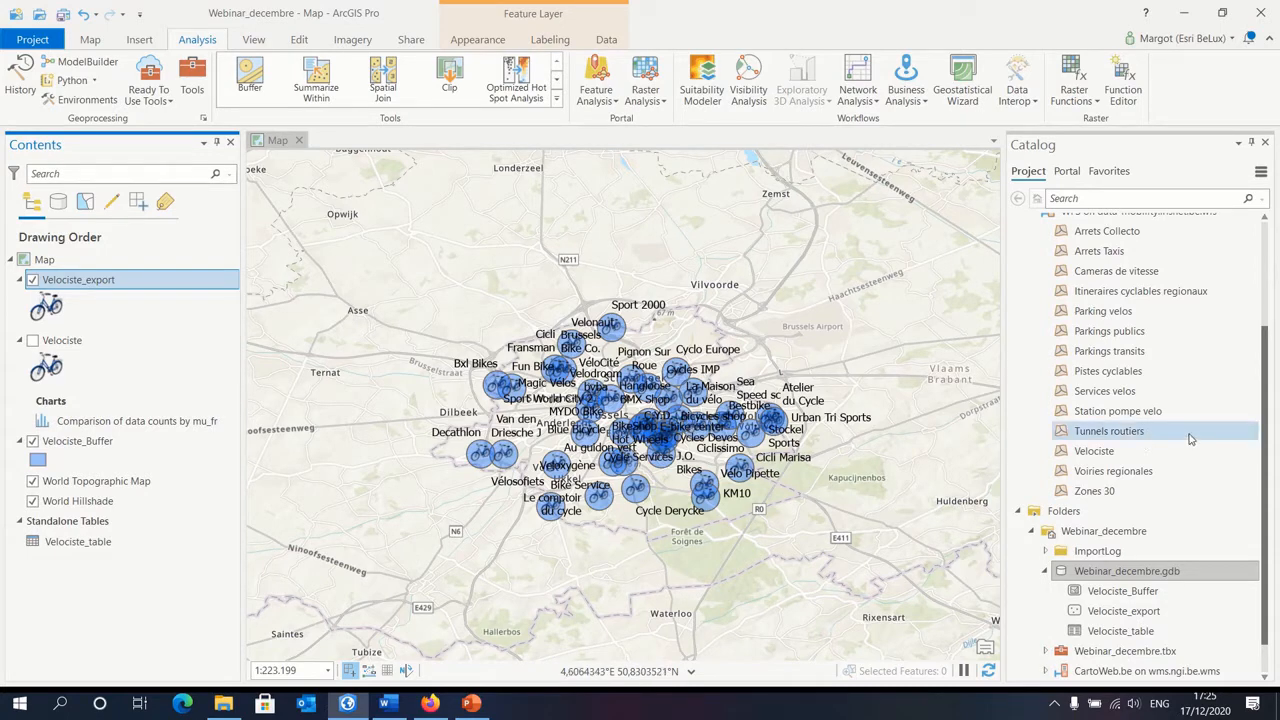
Step: Add the Zones 30 layer from the data-mobility.irisnet.be WFS connection to a new map
scroll(1166, 457, "up", 2)
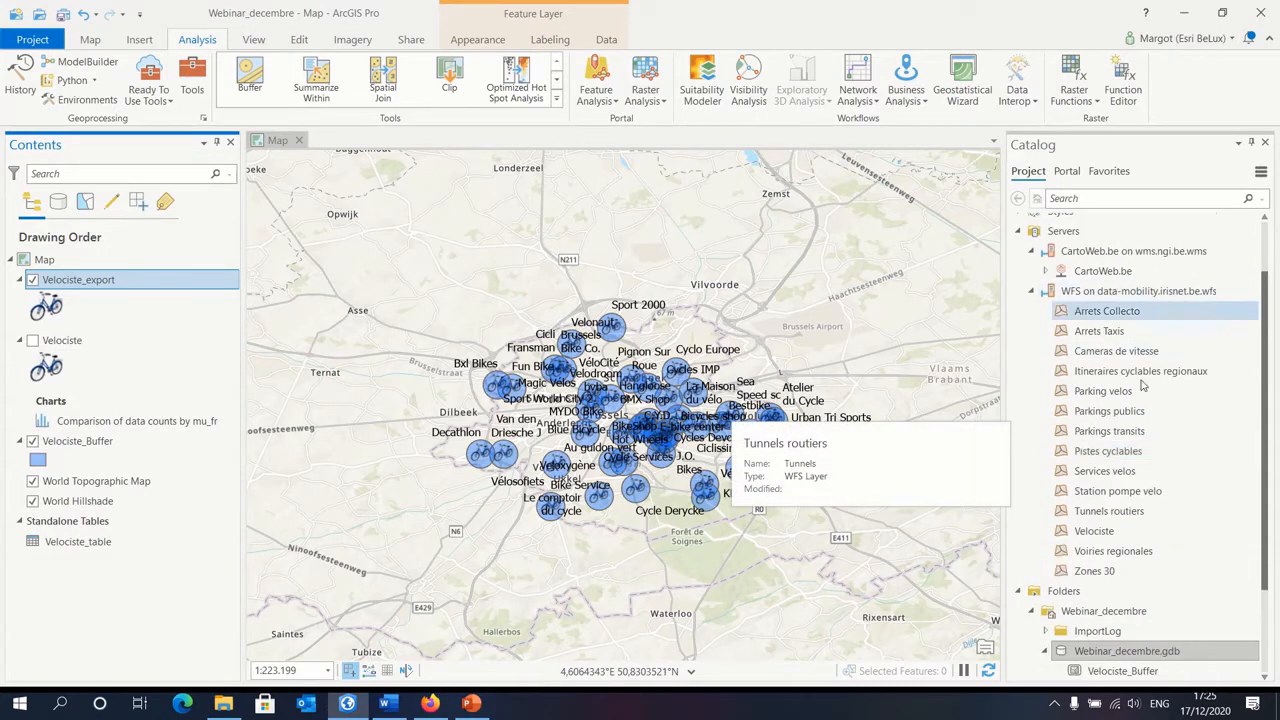
right_click(1100, 574)
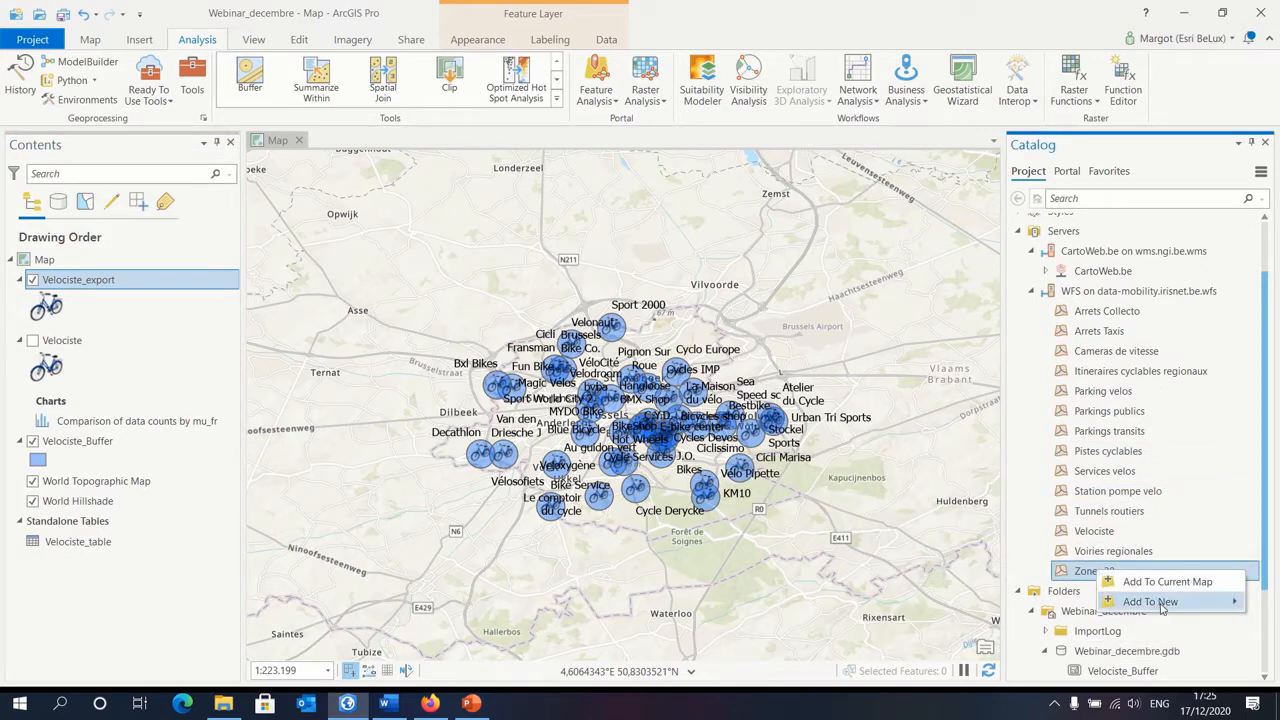
mouse_move(1145, 605)
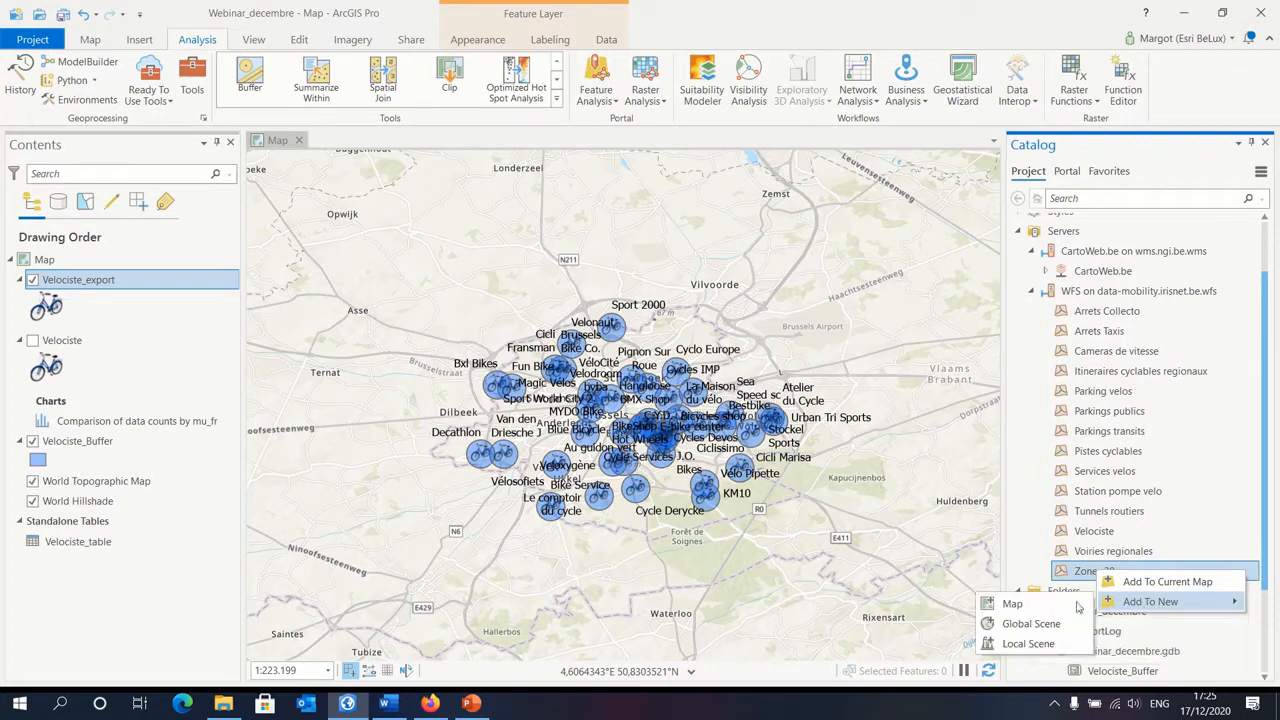
left_click(1064, 604)
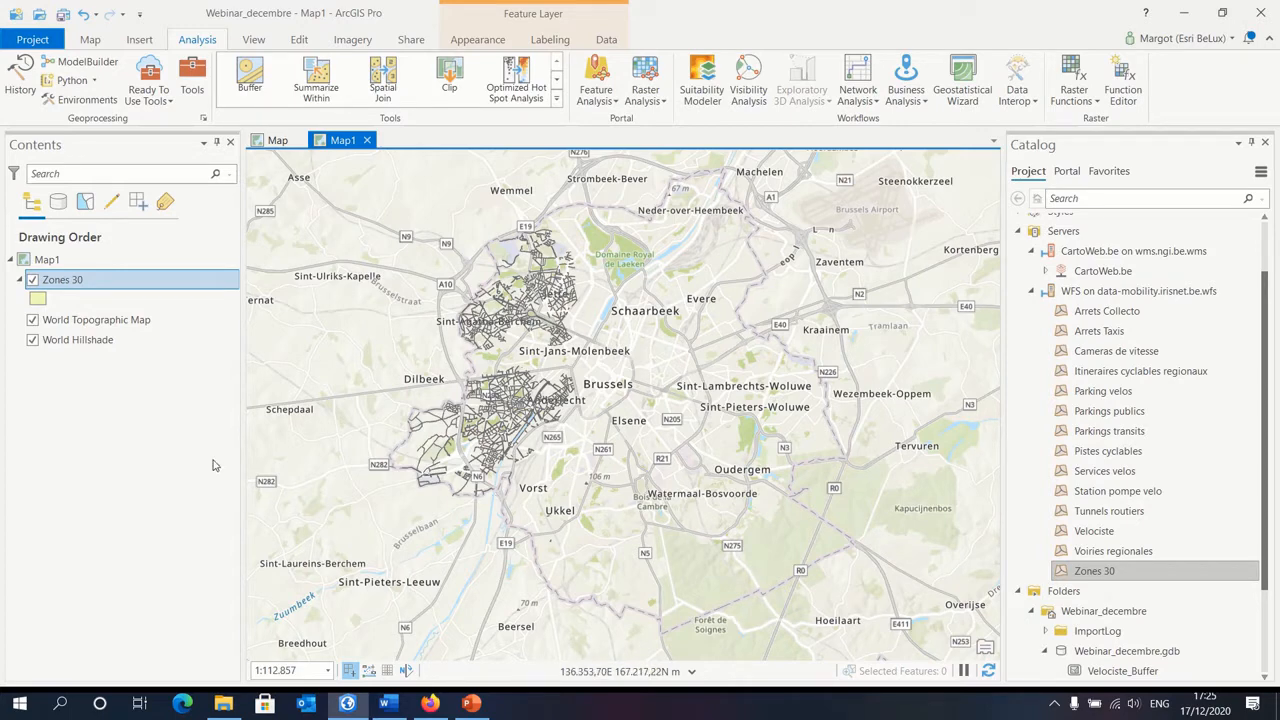
Step: Check the WFS connection mode and maximum features returned in the Zones 30 layer properties, leaving them as they are
right_click(111, 288)
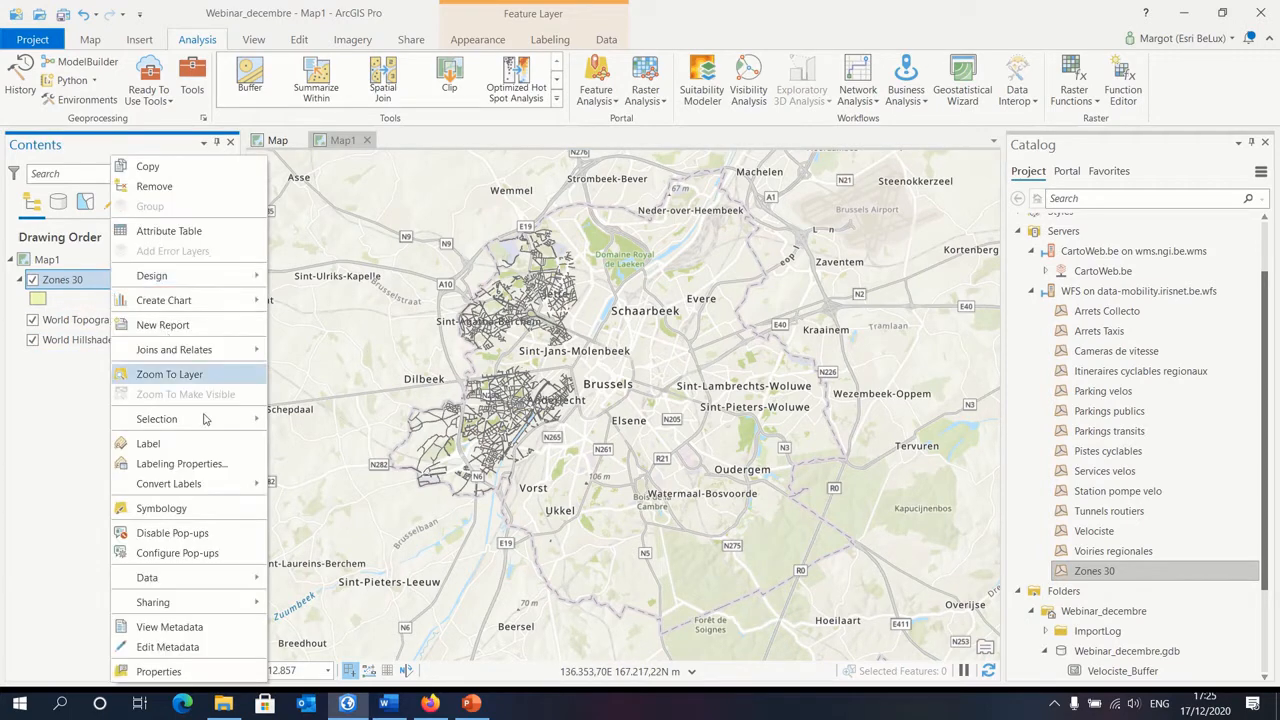
left_click(197, 673)
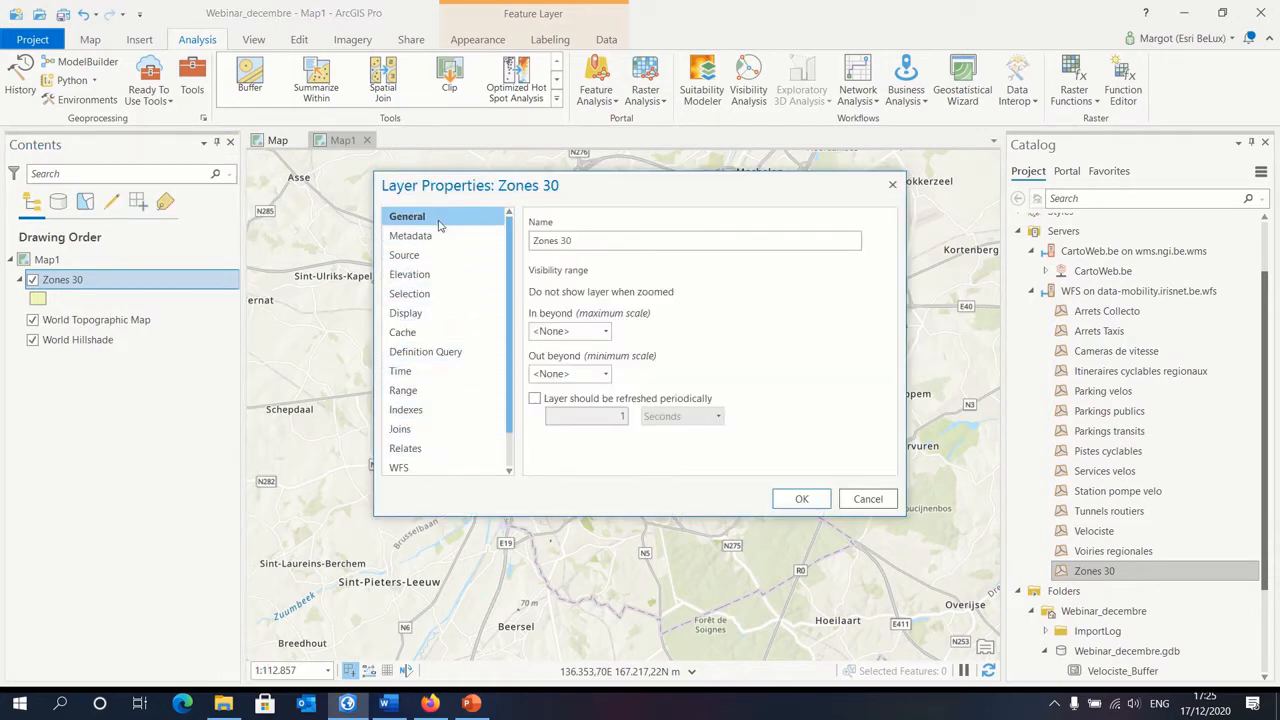
left_click(418, 467)
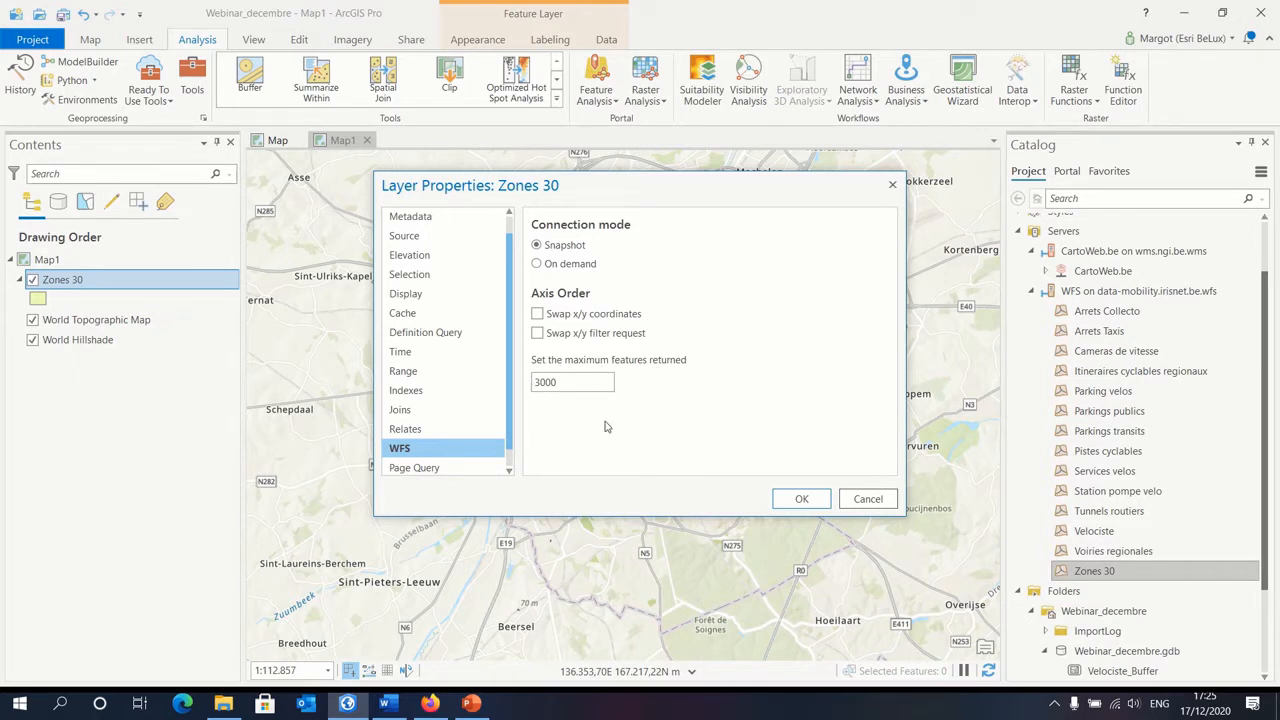
left_click(880, 503)
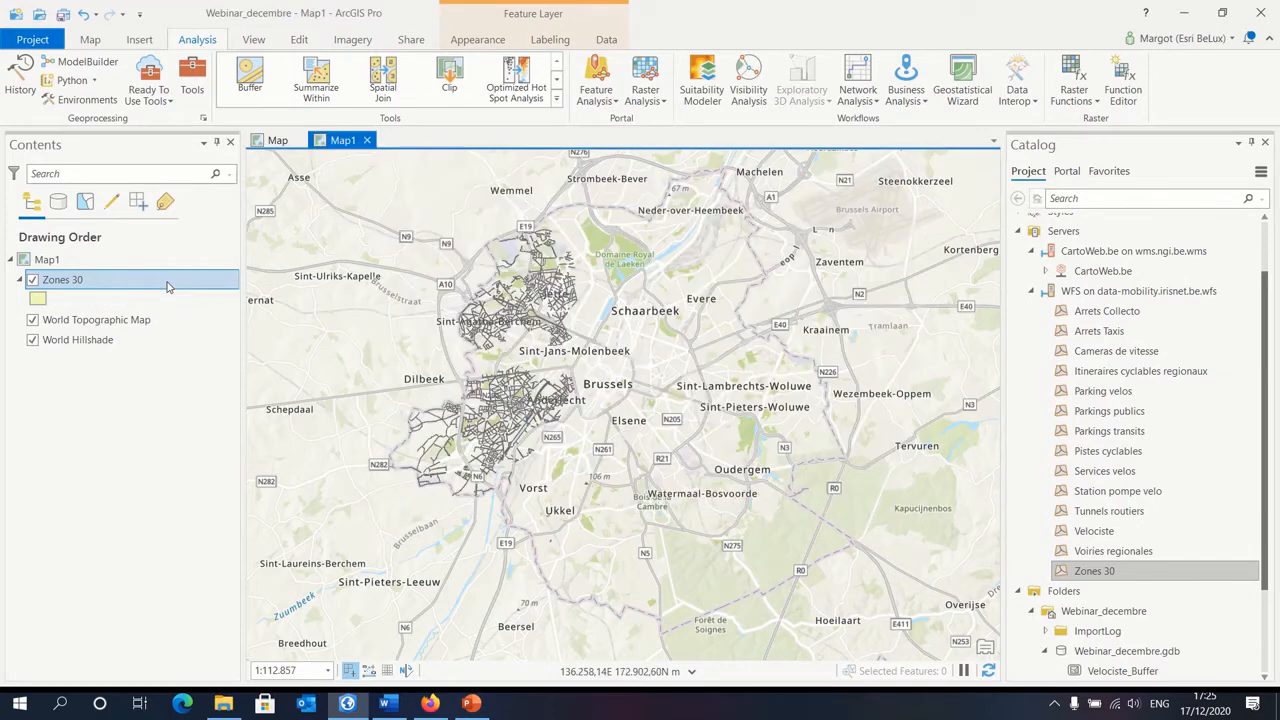
Step: Check how many records the Zones 30 attribute table contains, and close the table
right_click(168, 286)
left_click(240, 232)
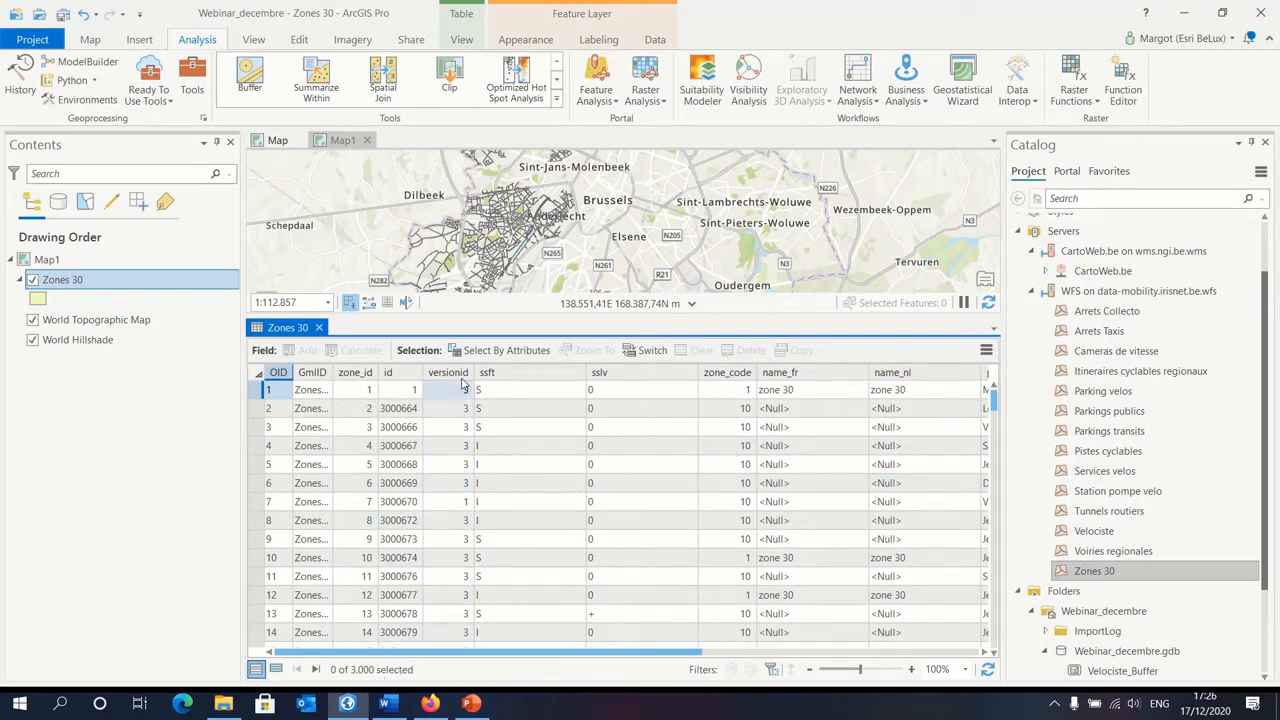
left_click(319, 328)
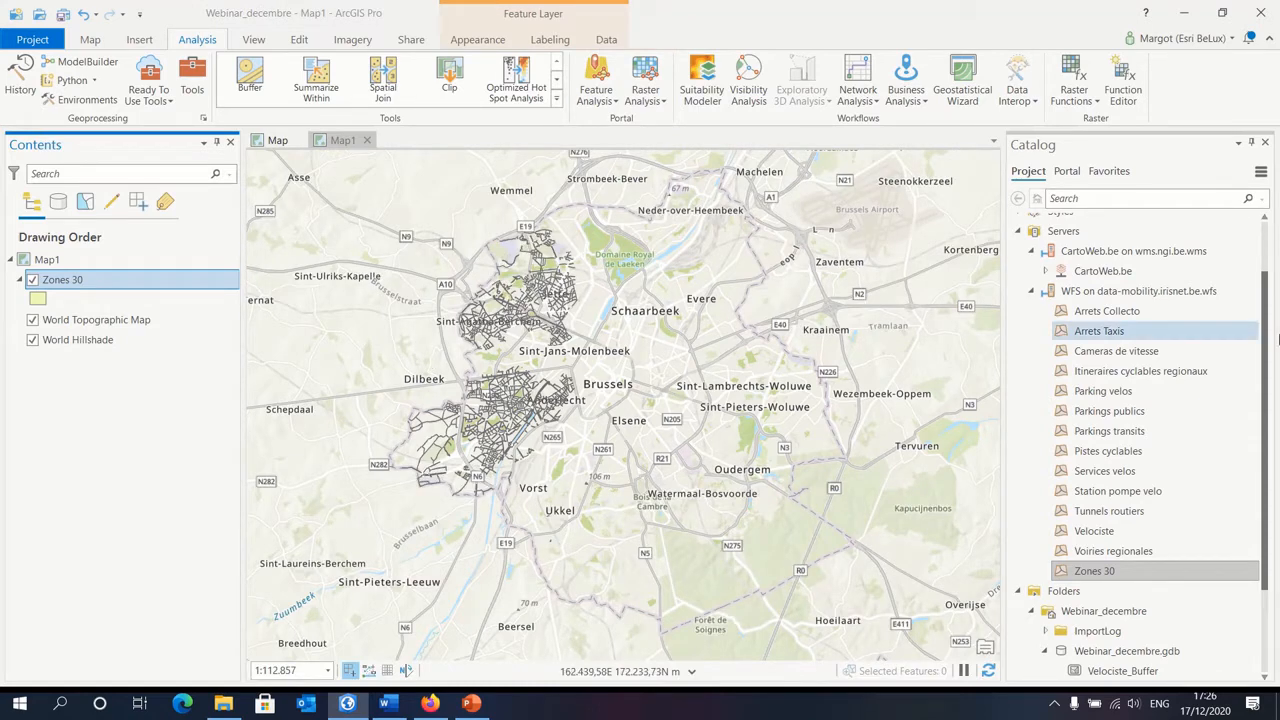
Step: Add the custom request parameter MAXFEATURES with value 50000 to the WFS on data-mobility.irisnet.be connection properties
right_click(1149, 292)
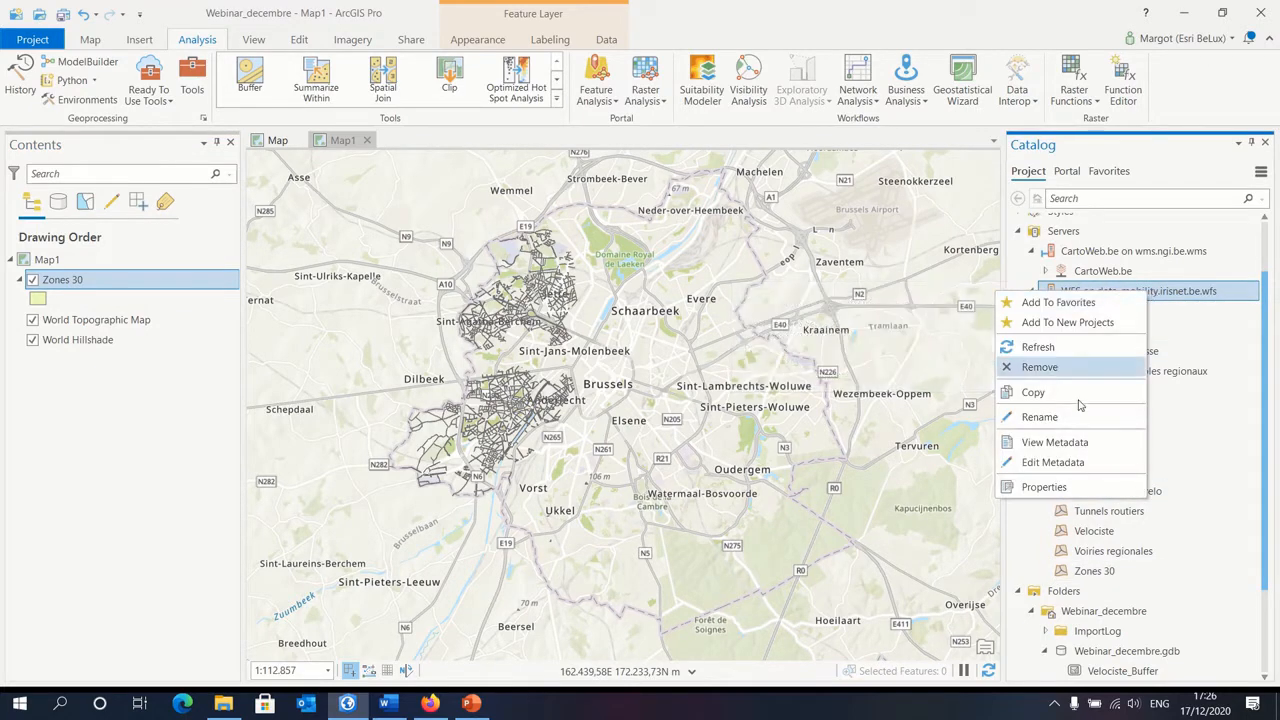
left_click(1045, 487)
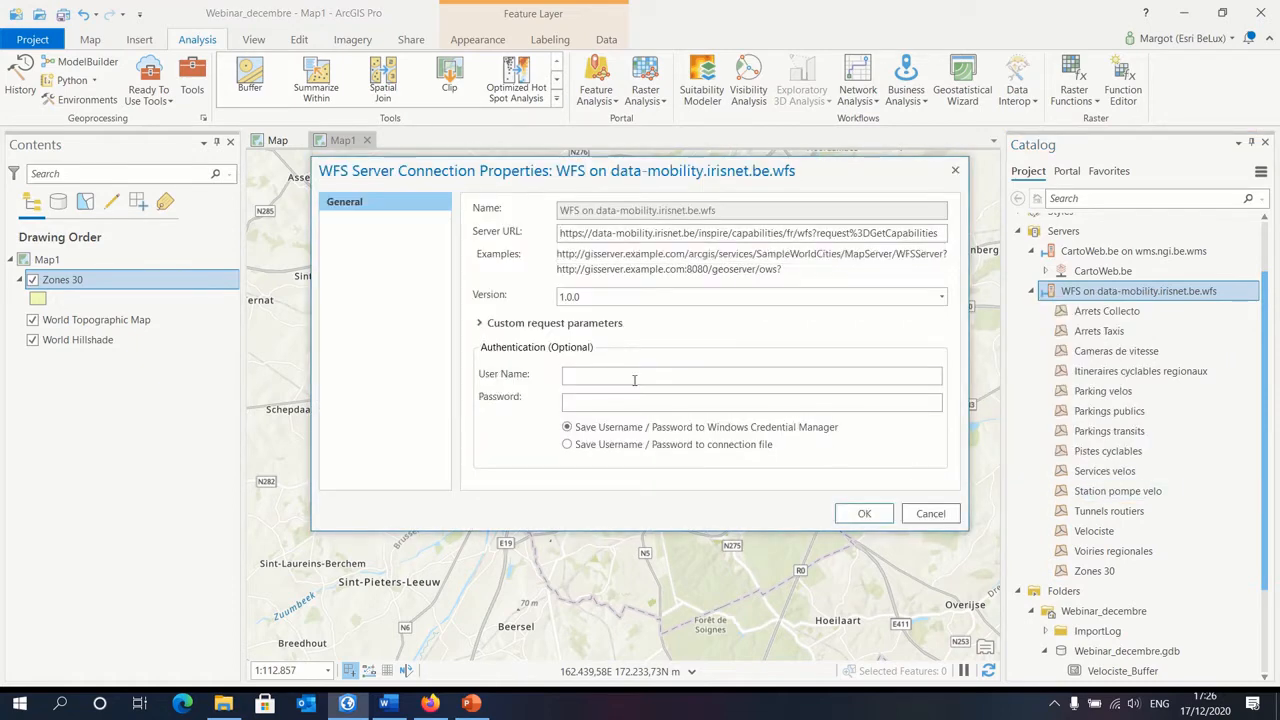
left_click(578, 323)
left_click(523, 397)
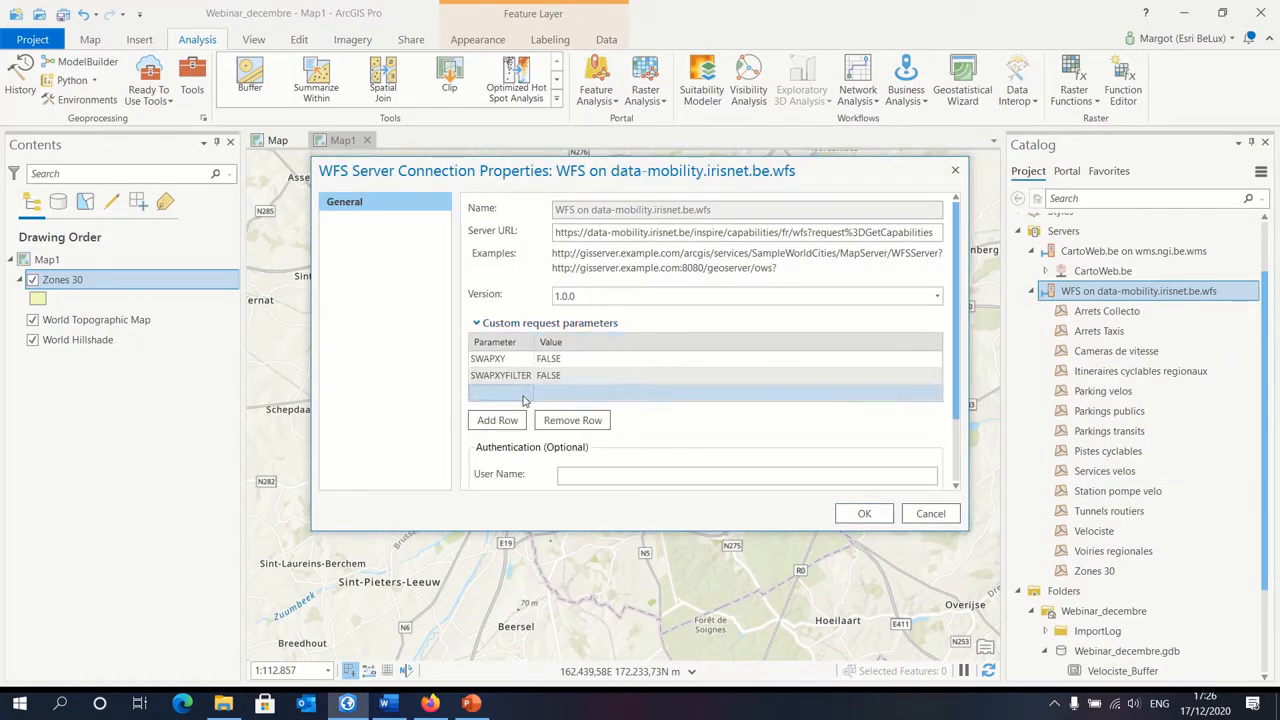
left_click(500, 393)
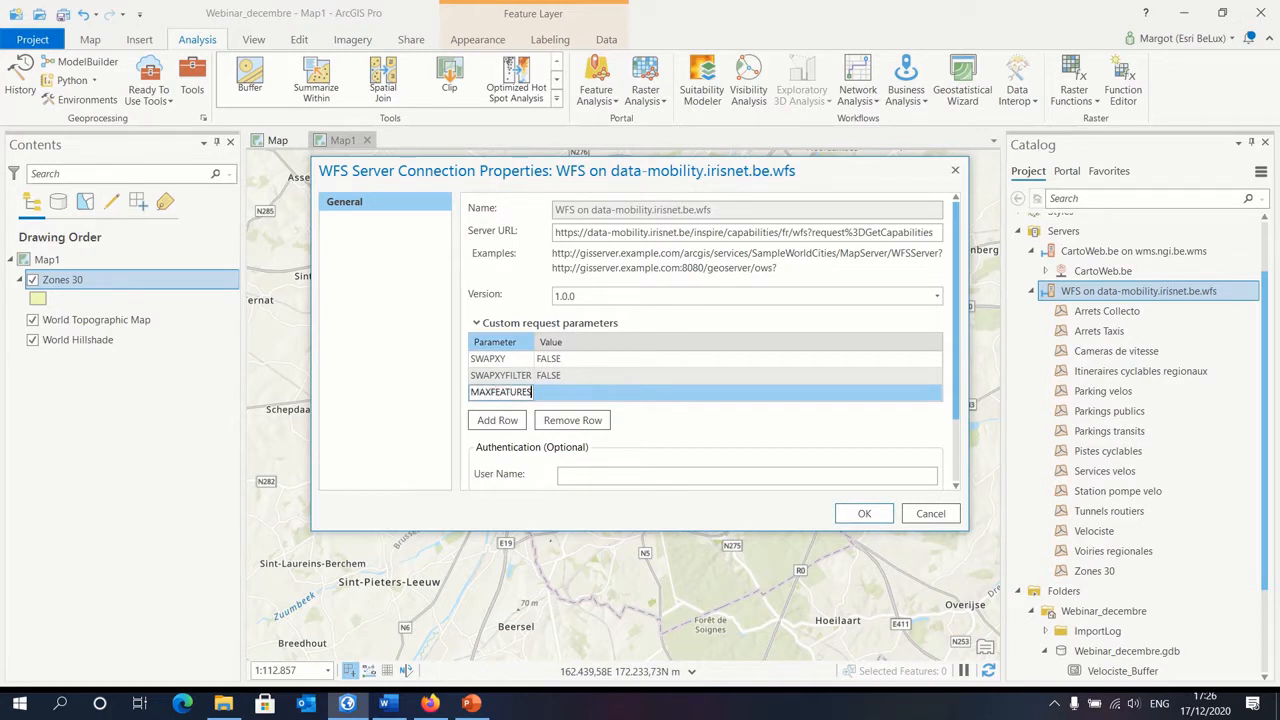
left_click(652, 403)
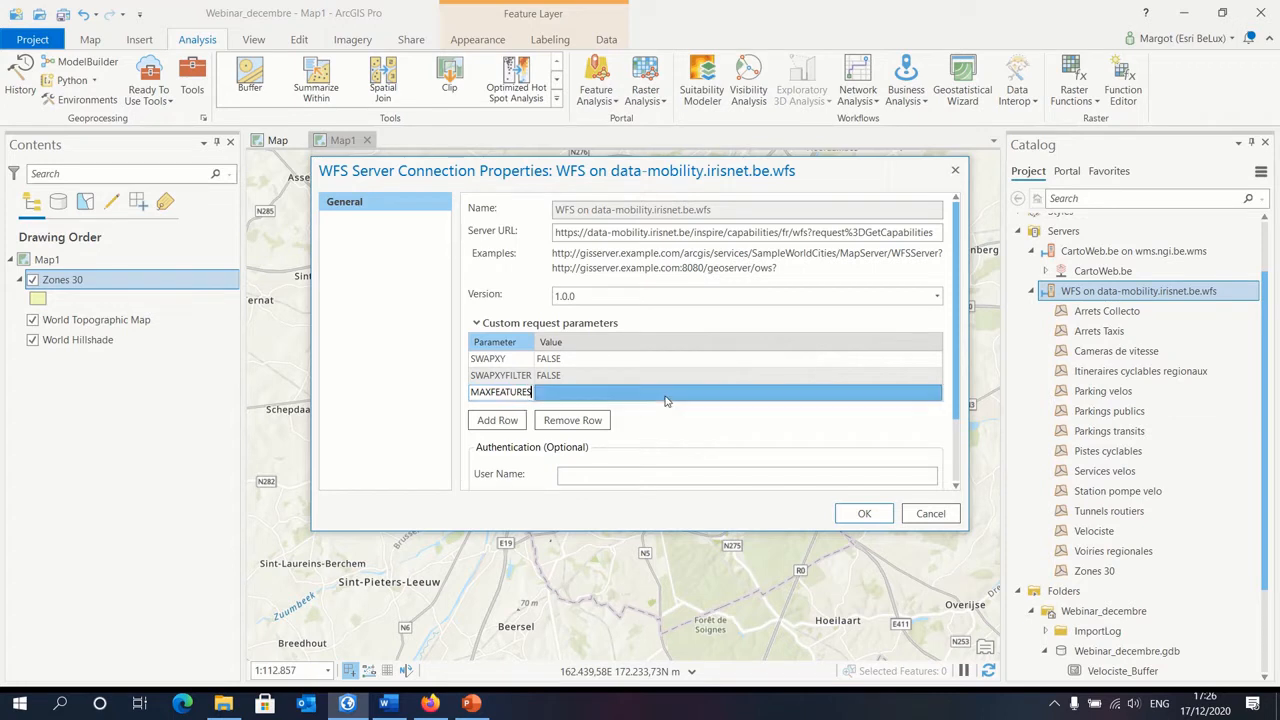
left_click(665, 400)
type("50000")
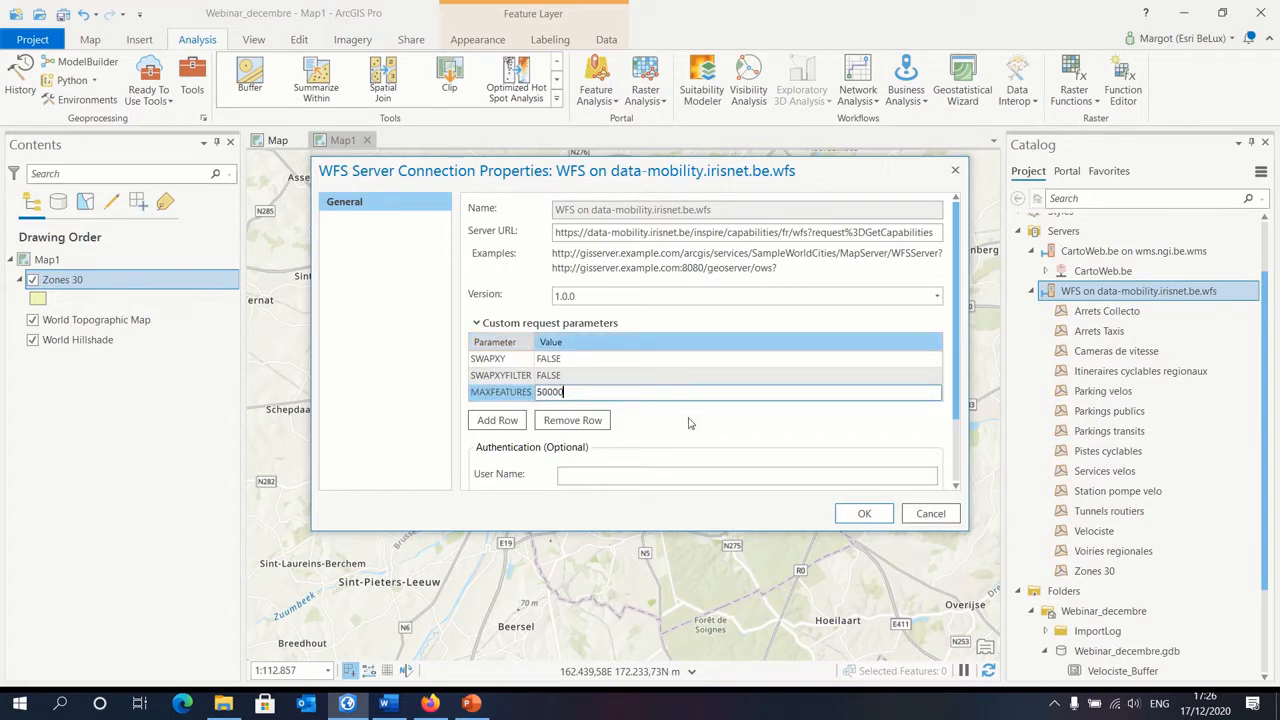
left_click(864, 514)
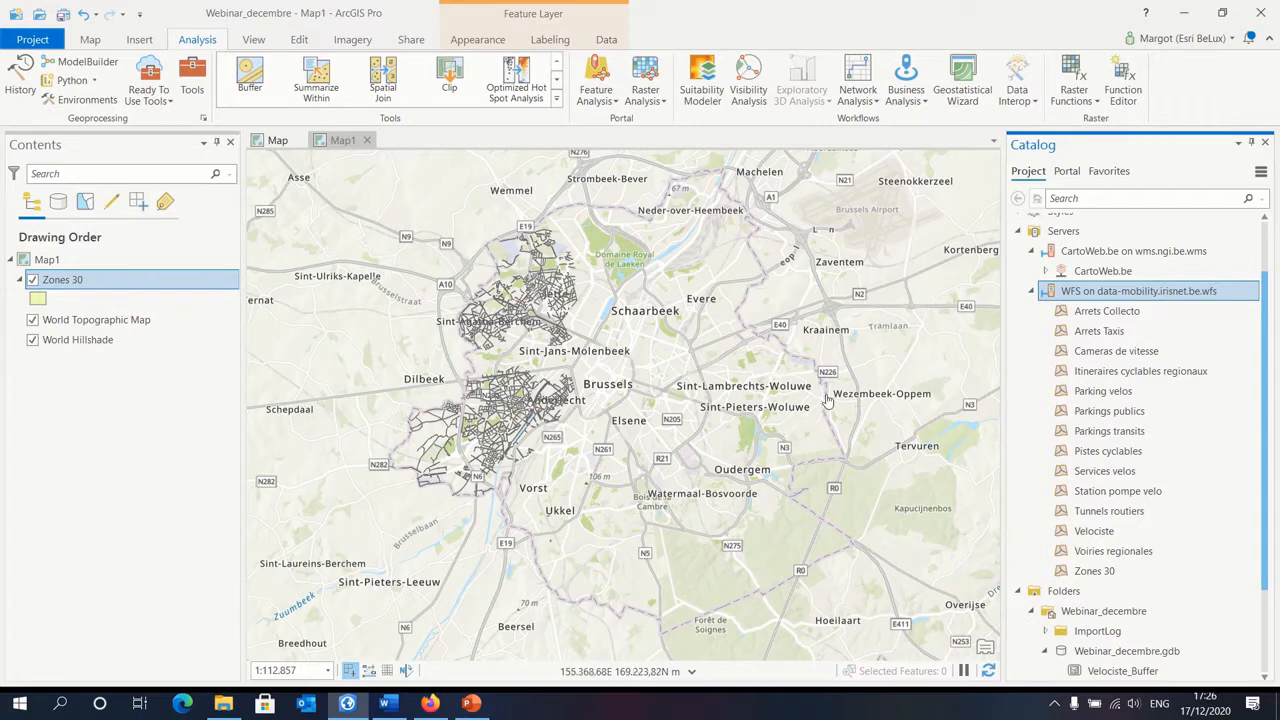
Step: Add the Zones 30 layer from the updated WFS connection to Map1 again
mouse_move(1157, 292)
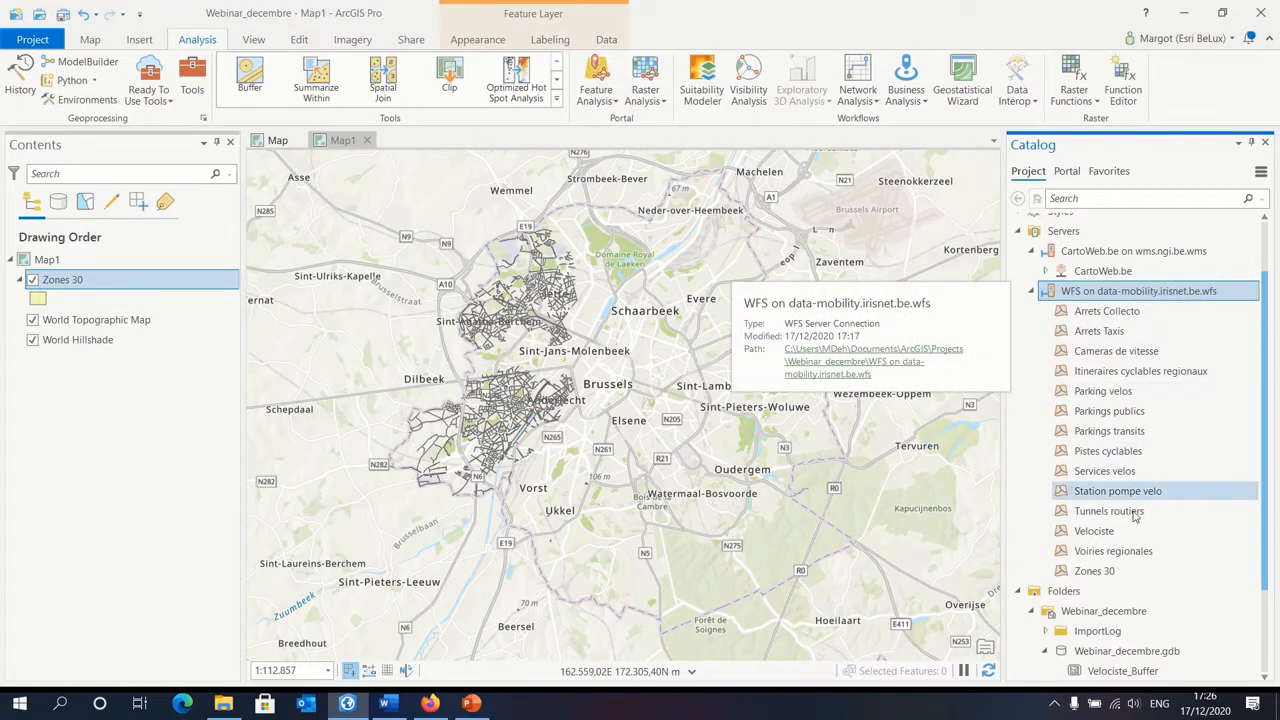
left_click_drag(1118, 571, 612, 327)
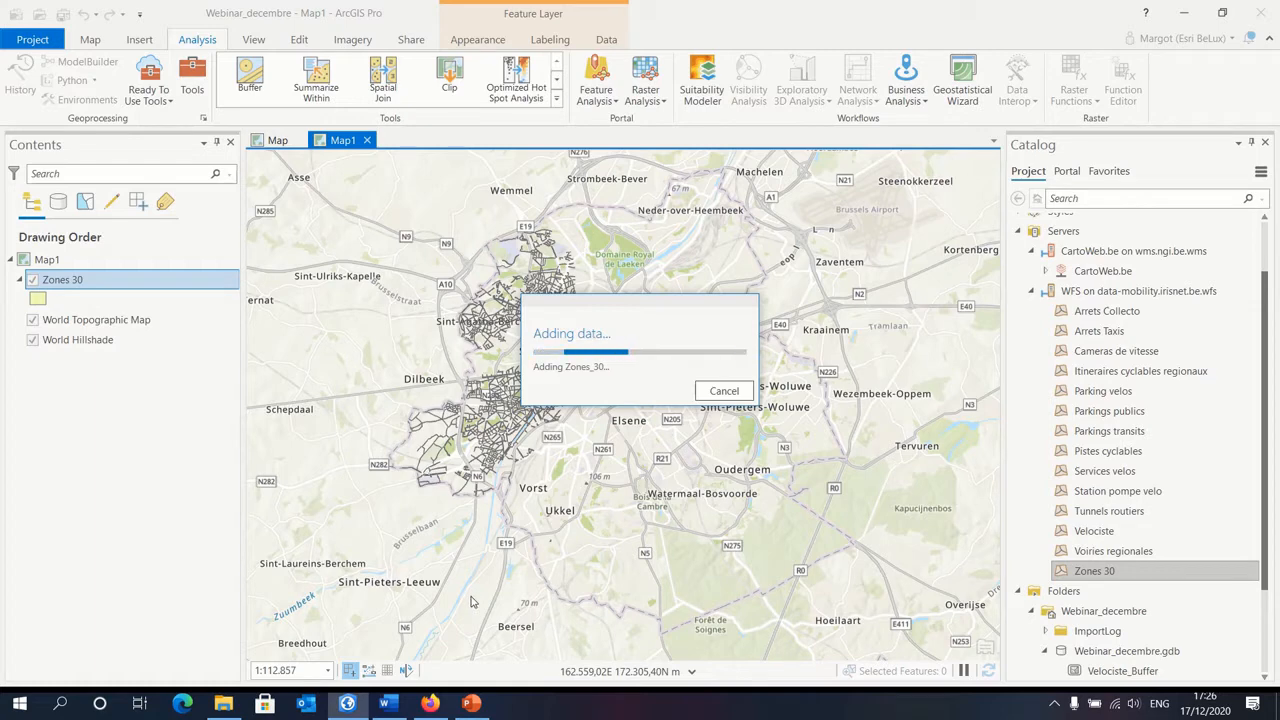
Step: Switch to Firefox and examine the service title and abstract in the data-mobility.irisnet.be WFS GetCapabilities document
left_click(432, 704)
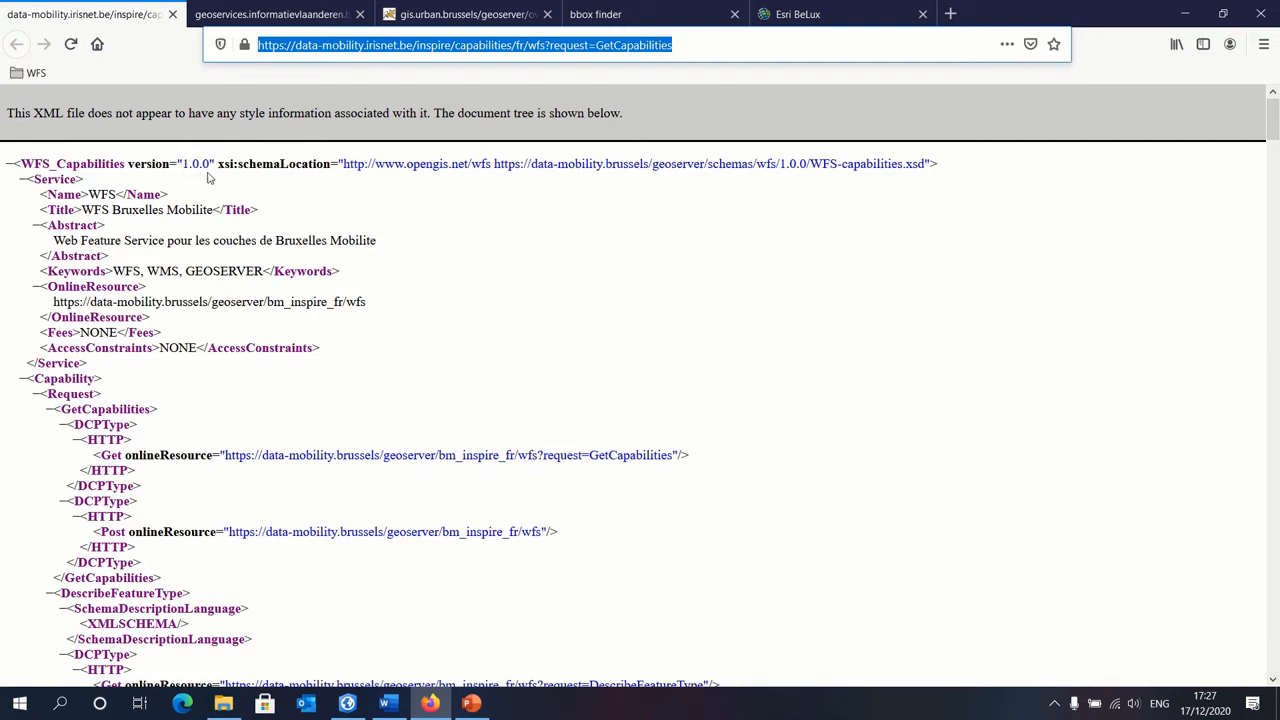
left_click_drag(56, 243, 385, 245)
left_click(343, 240)
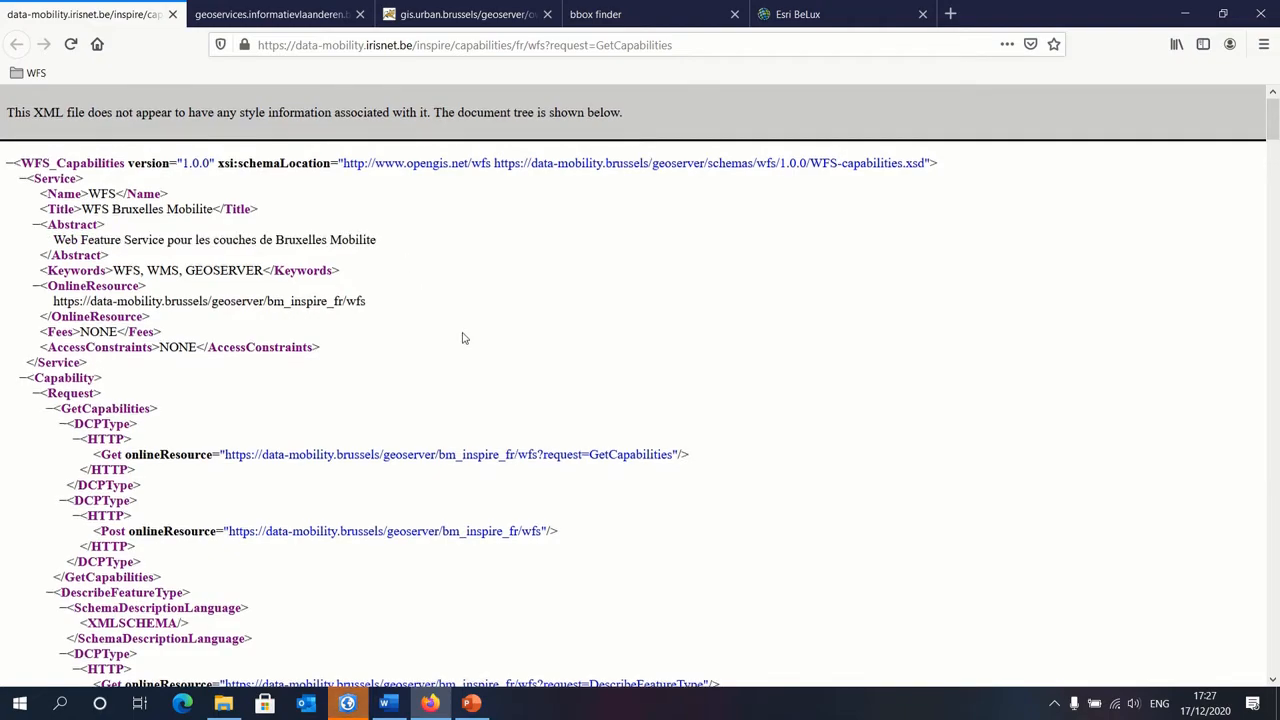
Step: Examine the keywords and spatial reference codes of feature types such as Tunnels routiers and Parking velos in the capabilities document
scroll(428, 300, "down", 20)
scroll(421, 345, "down", 10)
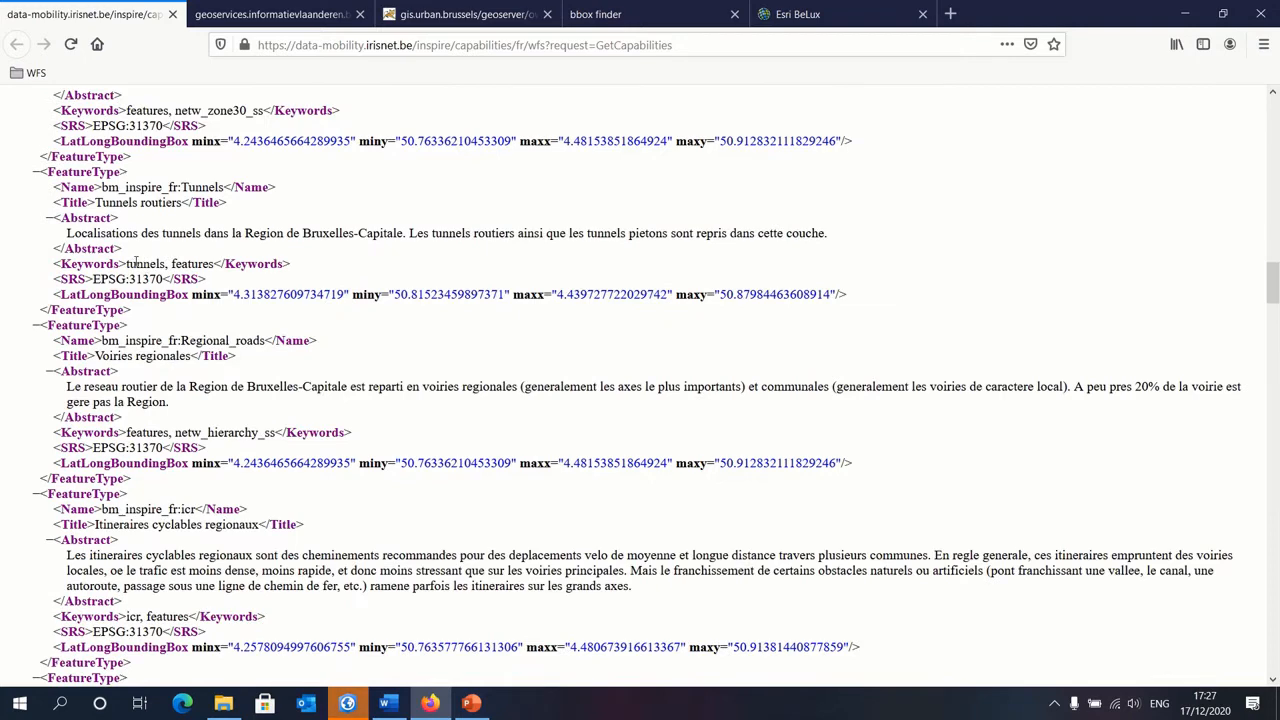
left_click_drag(128, 263, 161, 263)
scroll(257, 409, "down", 5)
scroll(214, 480, "down", 2)
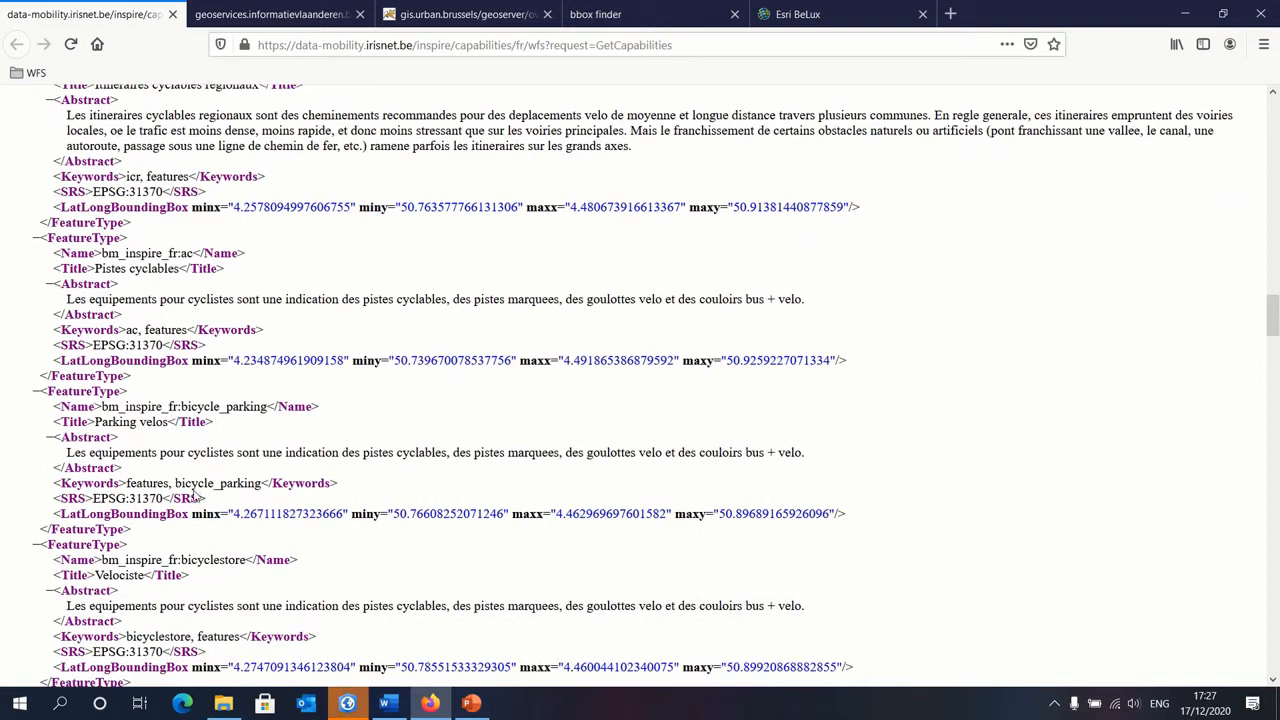
left_click_drag(175, 482, 260, 483)
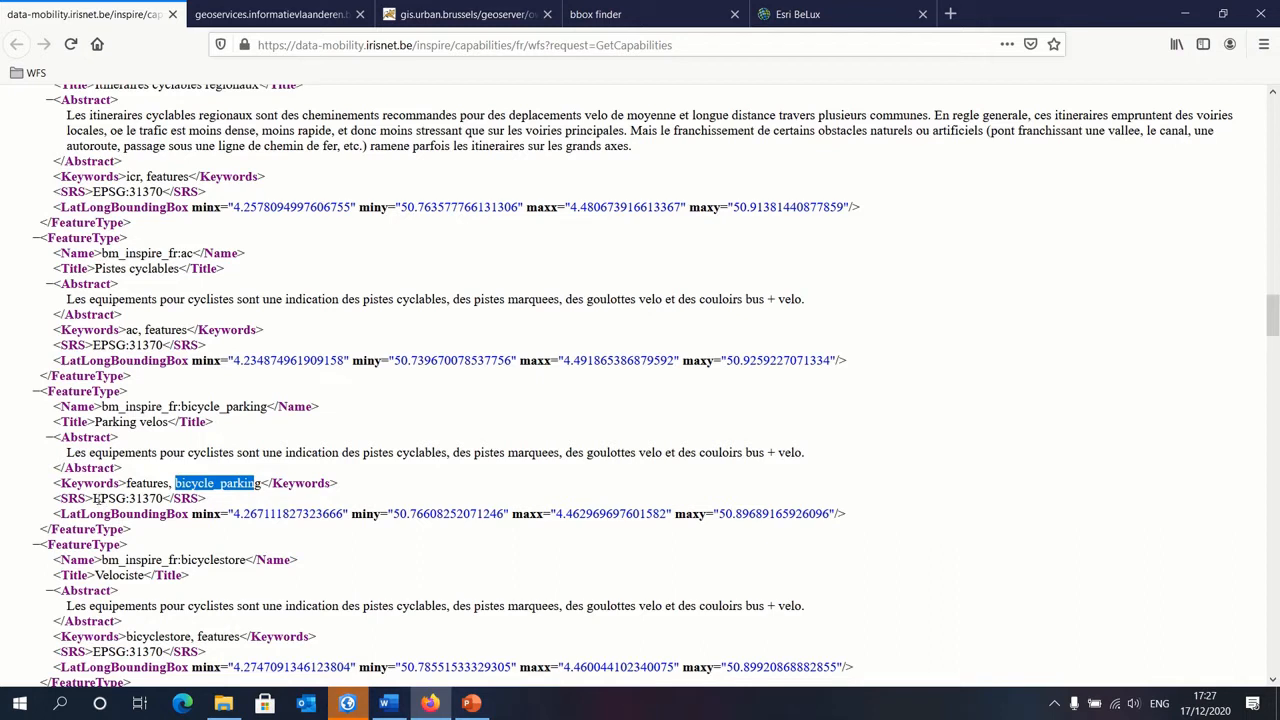
left_click_drag(93, 498, 153, 497)
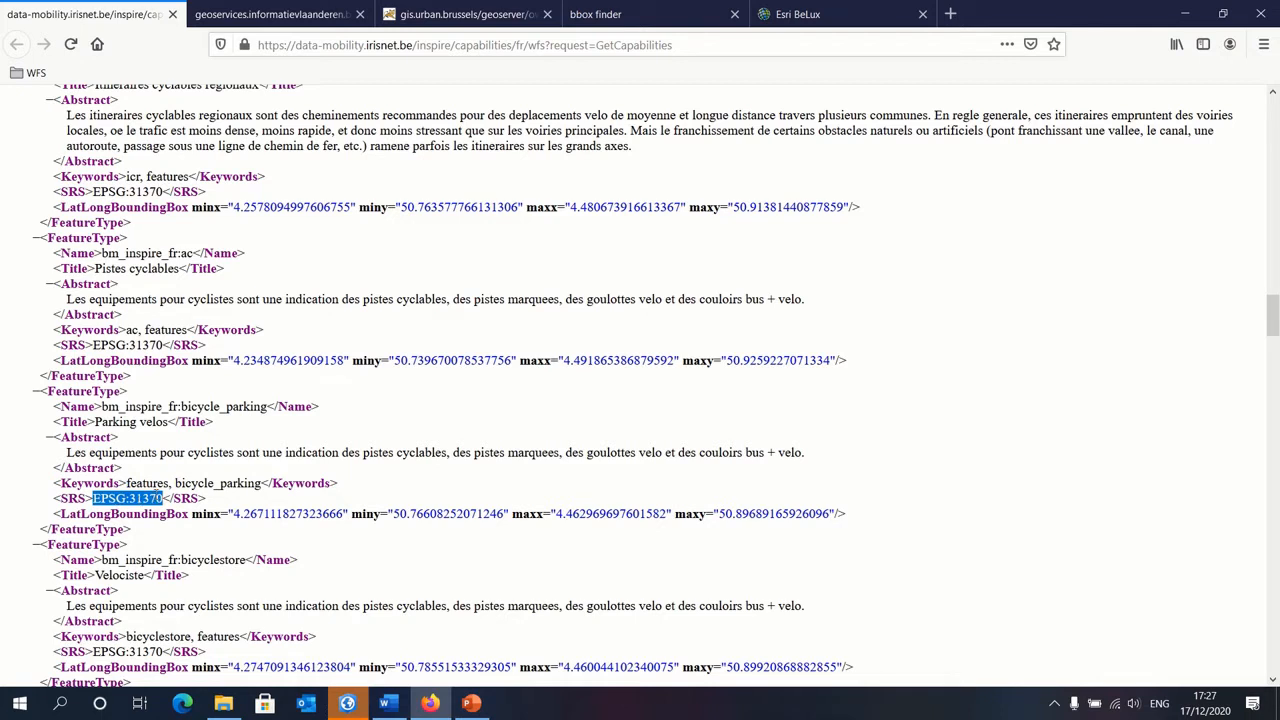
left_click(157, 495)
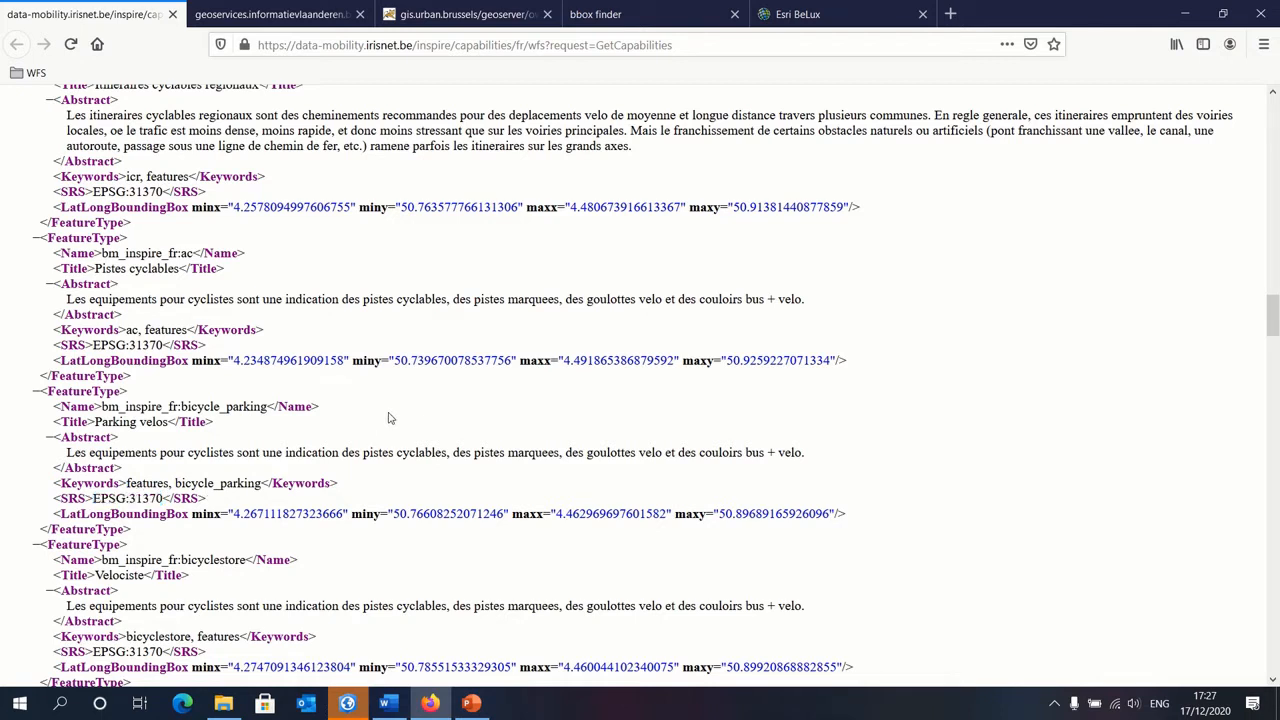
scroll(505, 480, "up", 10)
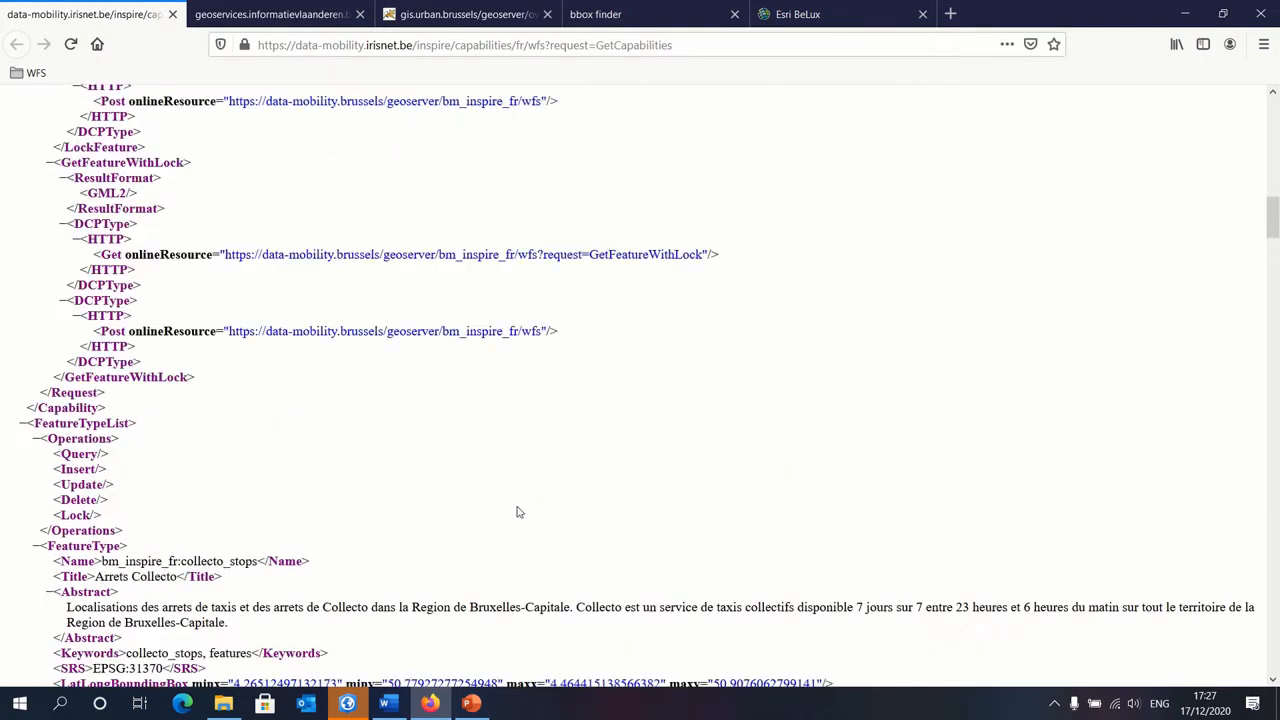
scroll(512, 508, "up", 10)
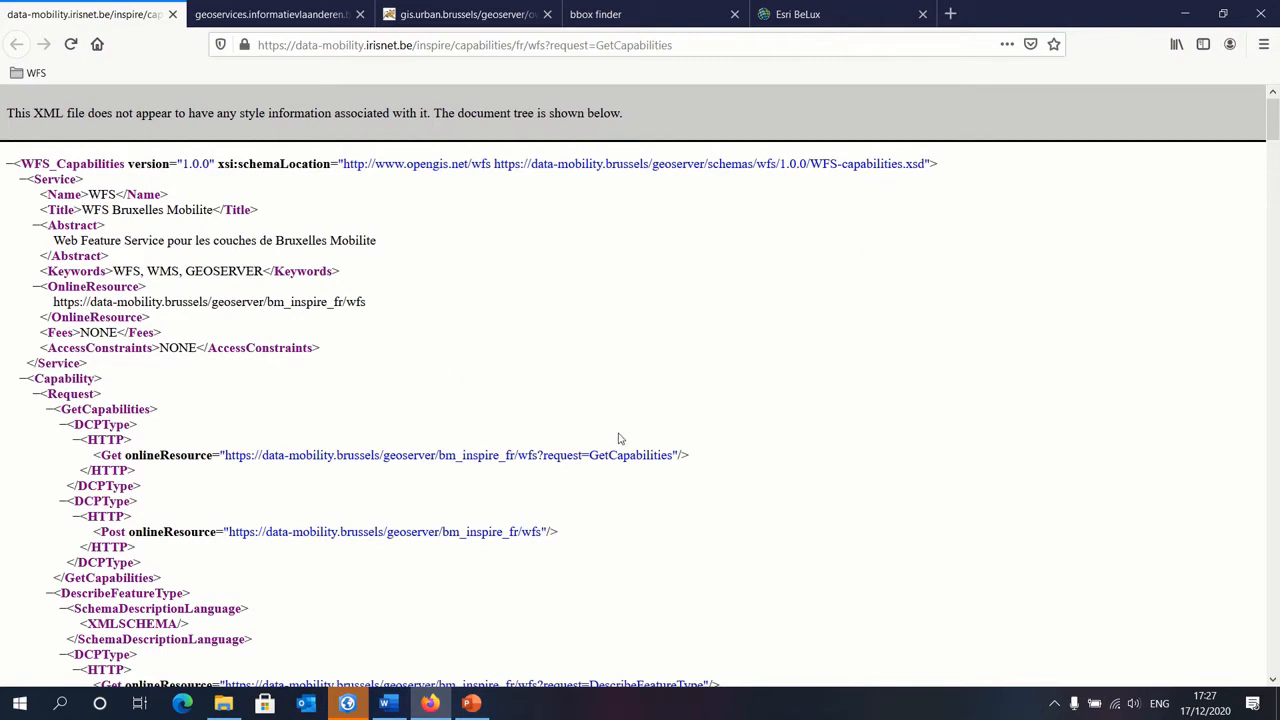
Step: Return to ArcGIS Pro and hide the first Zones 30 layer in Map1
left_click(347, 704)
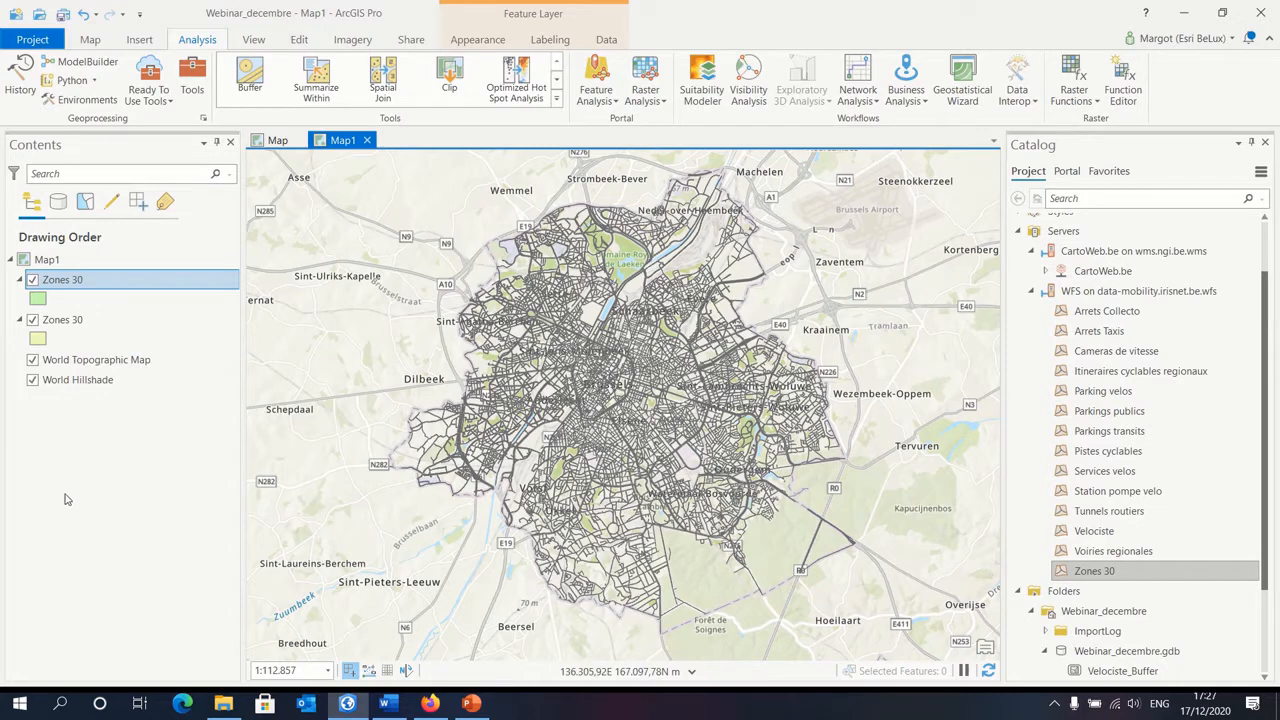
left_click(32, 319)
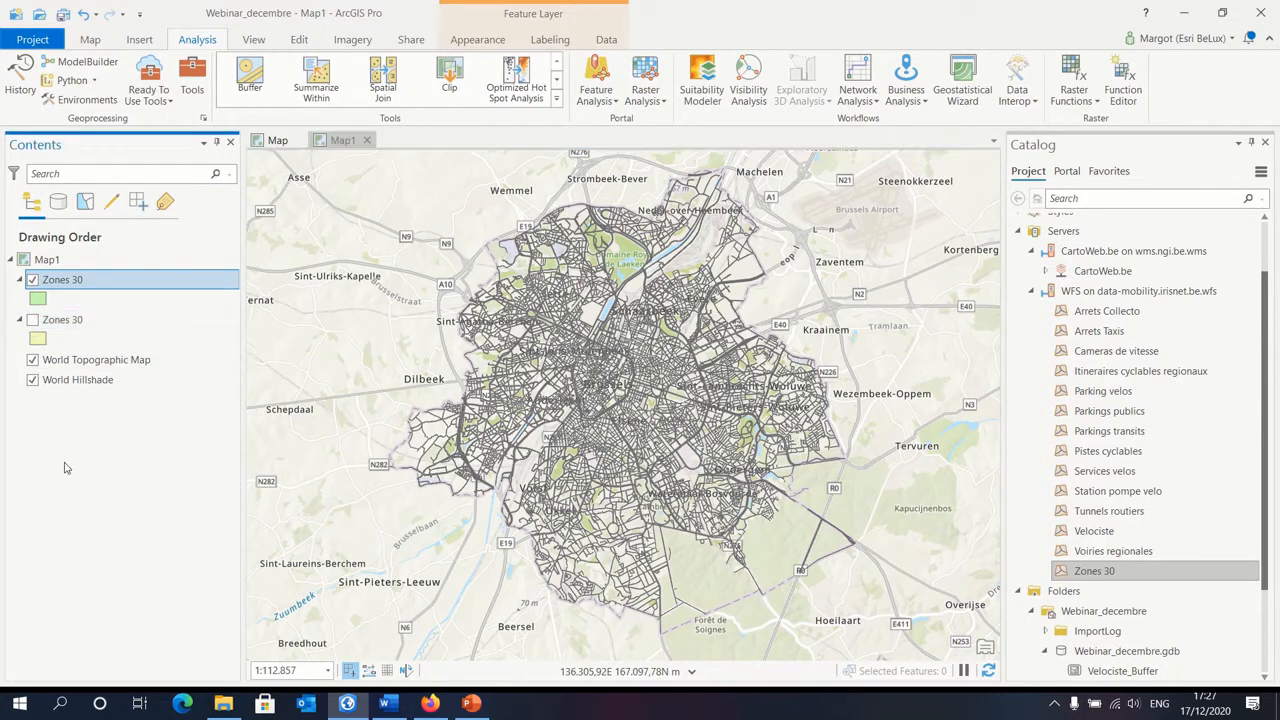
Step: Check the record count in the new Zones 30 layer's attribute table, and inspect its features around central Brussels on the map
right_click(100, 285)
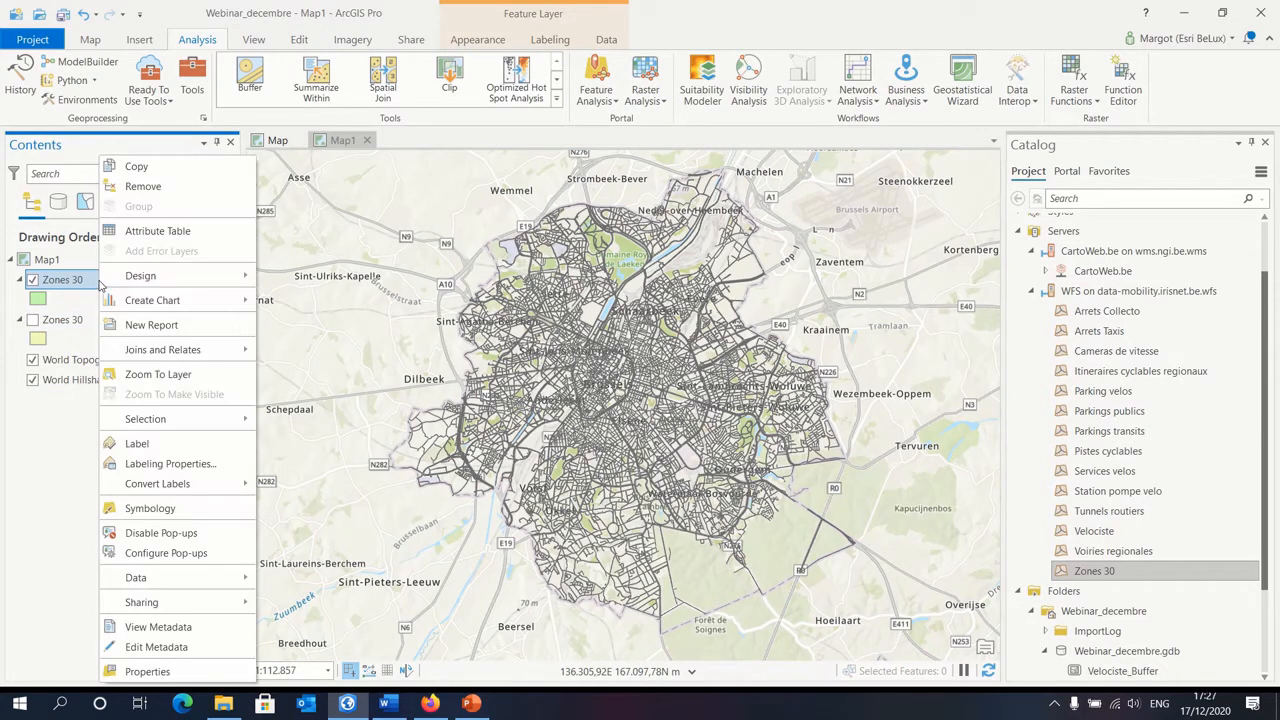
left_click(165, 232)
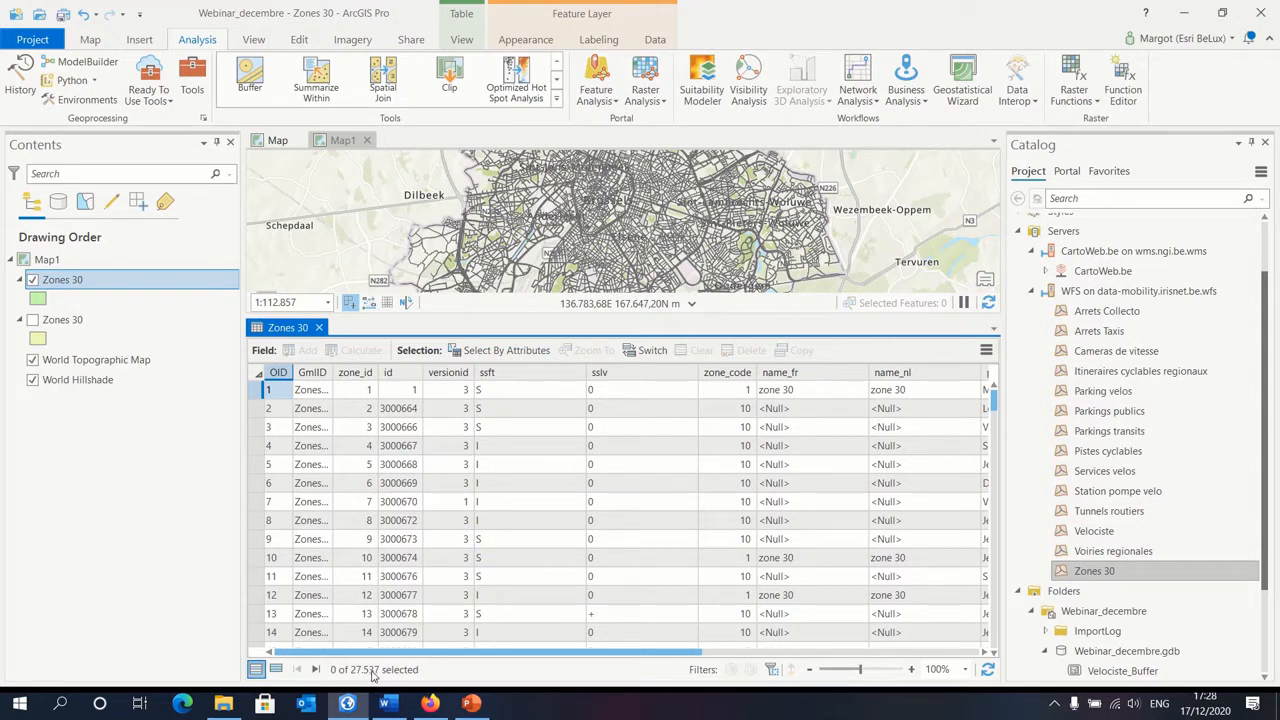
left_click(318, 328)
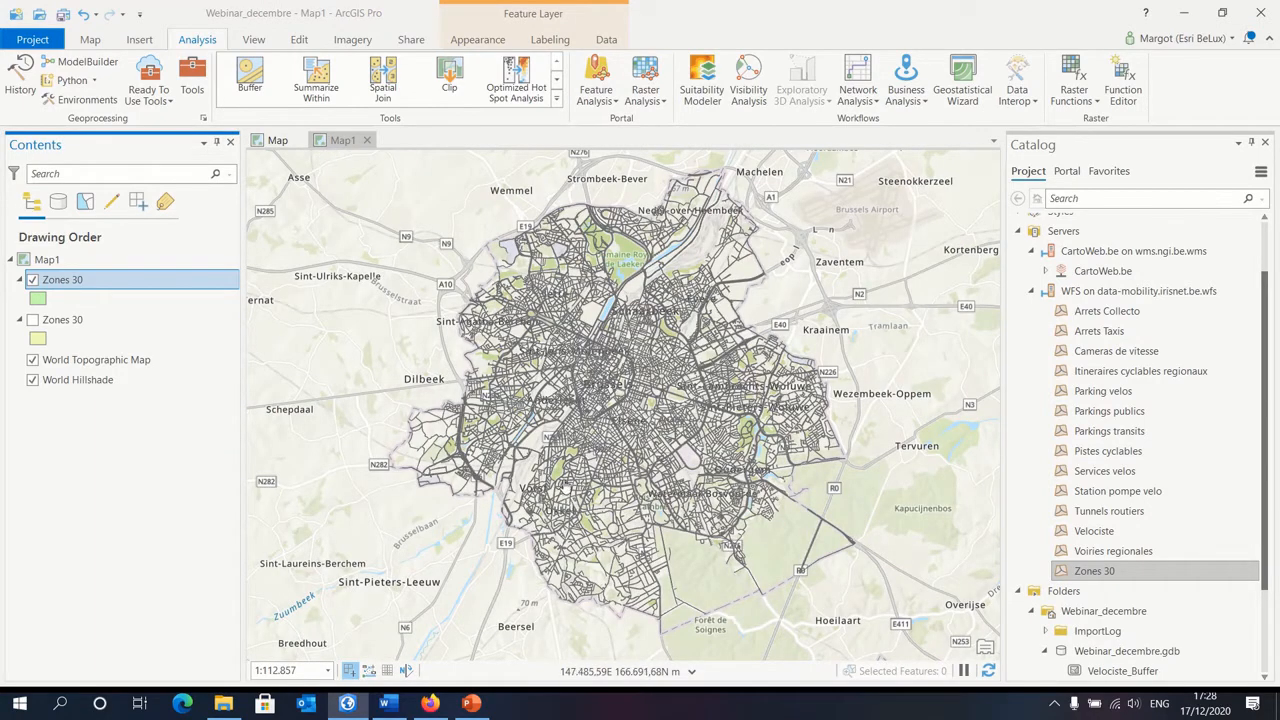
scroll(612, 427, "up", 3)
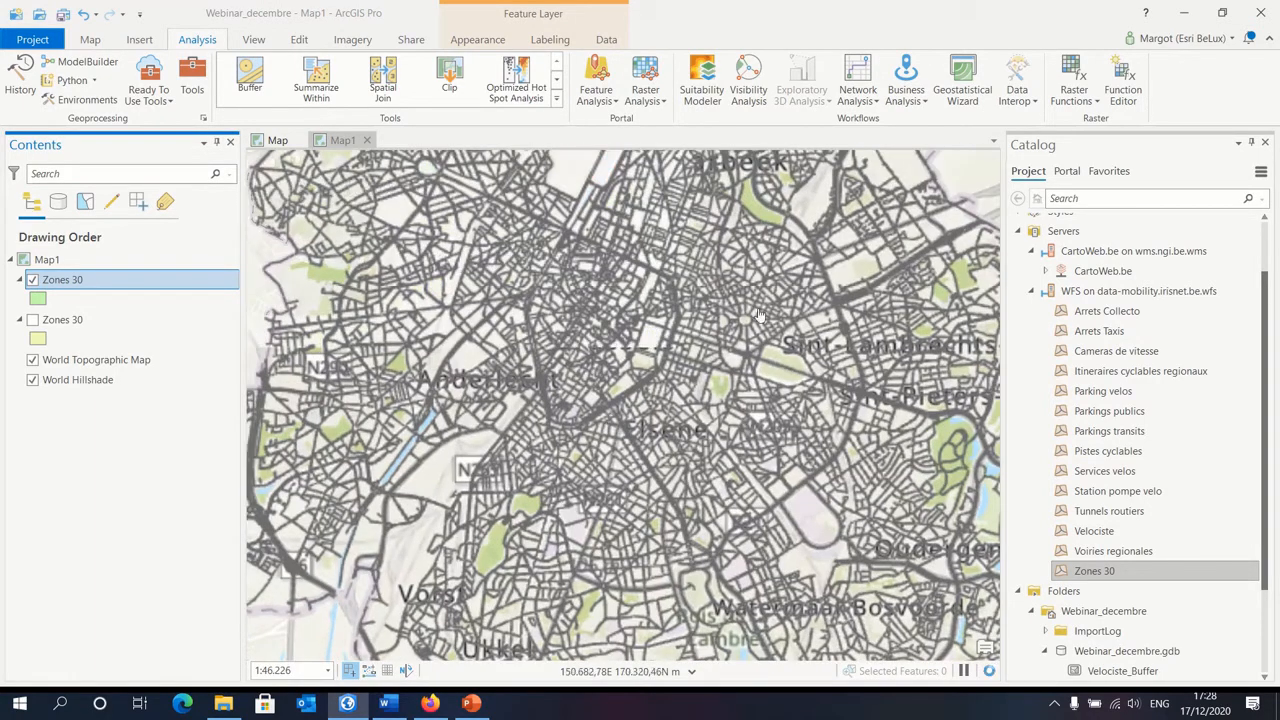
left_click_drag(723, 259, 733, 327)
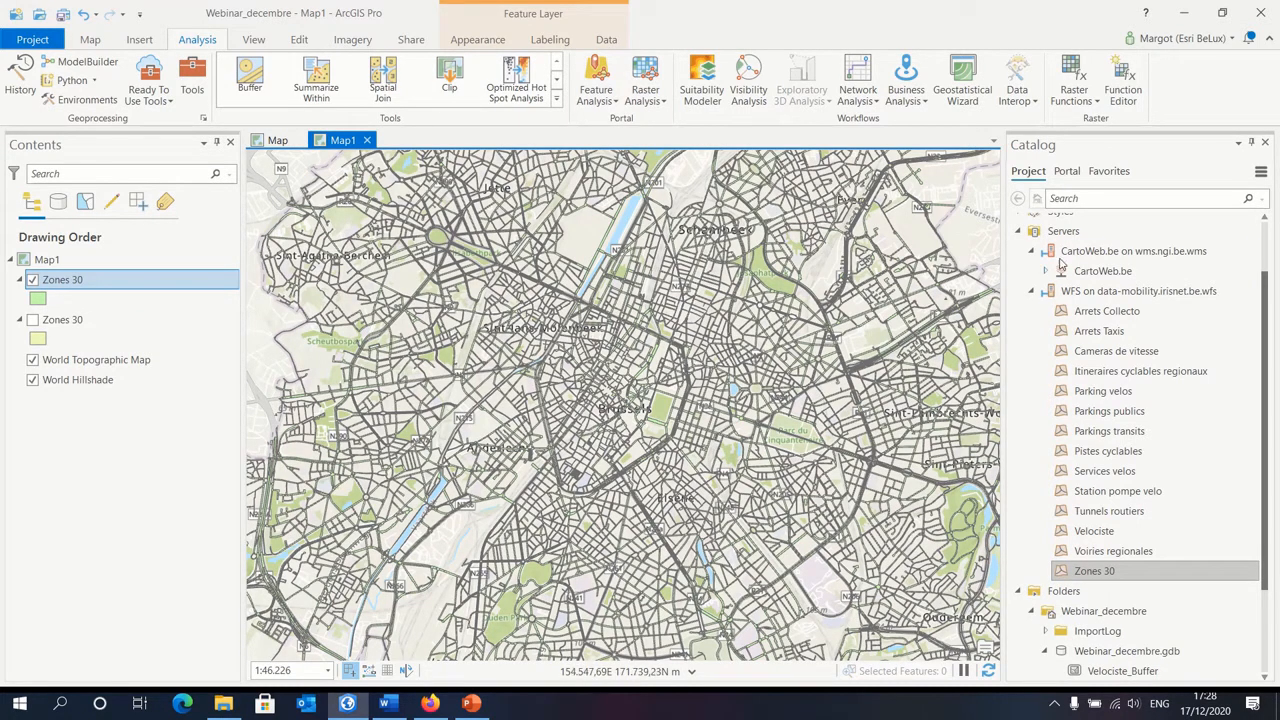
Step: Open the data-mobility.irisnet.be WFS connection's properties and add a custom request parameter named BBOX
right_click(1118, 291)
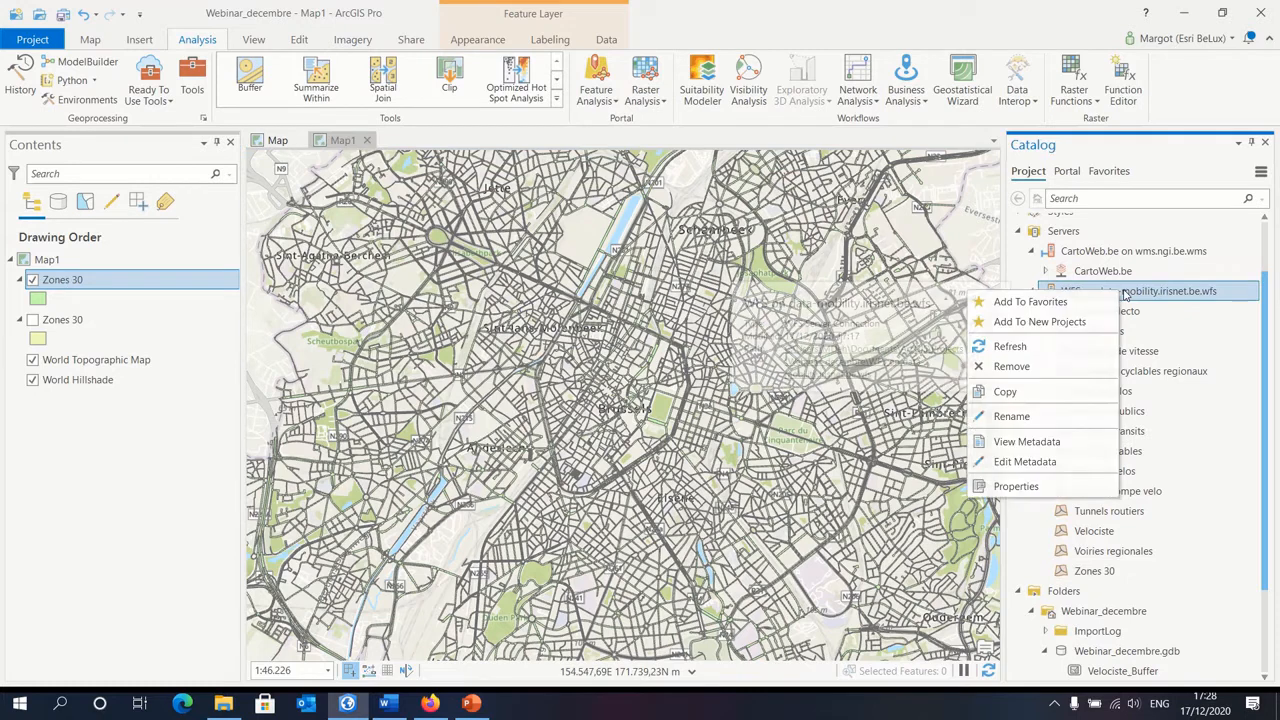
left_click(1025, 487)
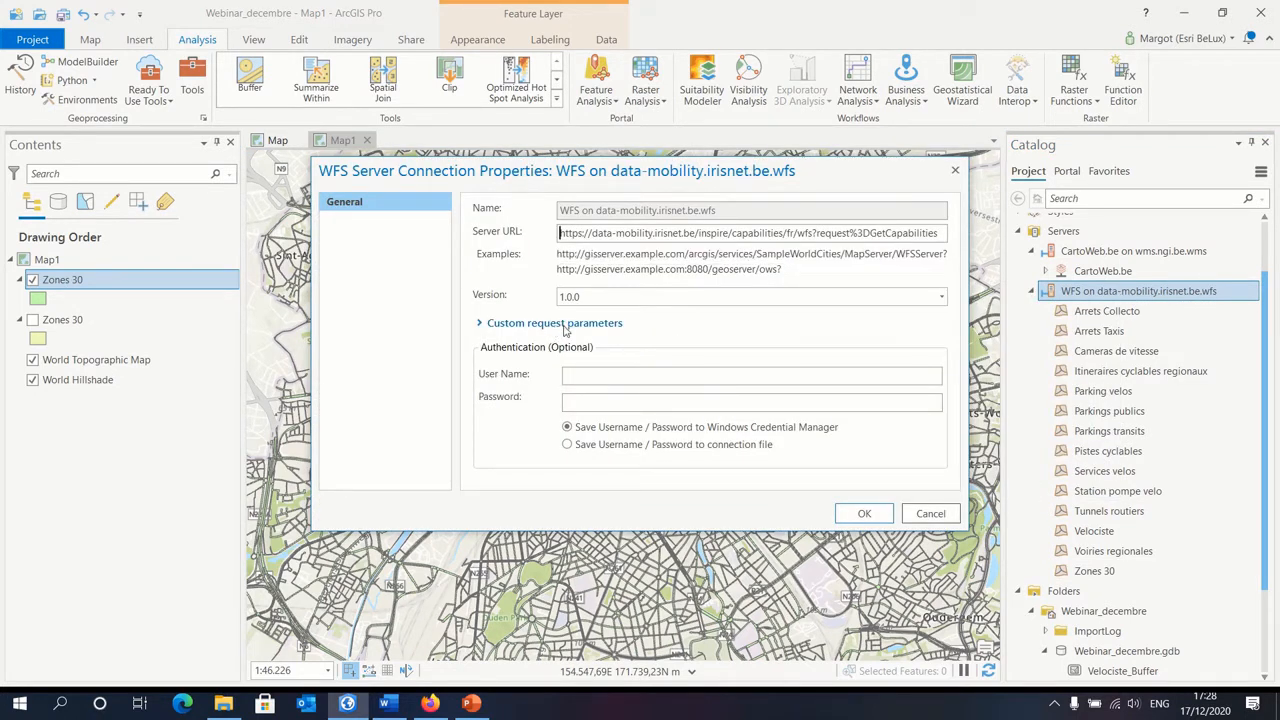
left_click(567, 330)
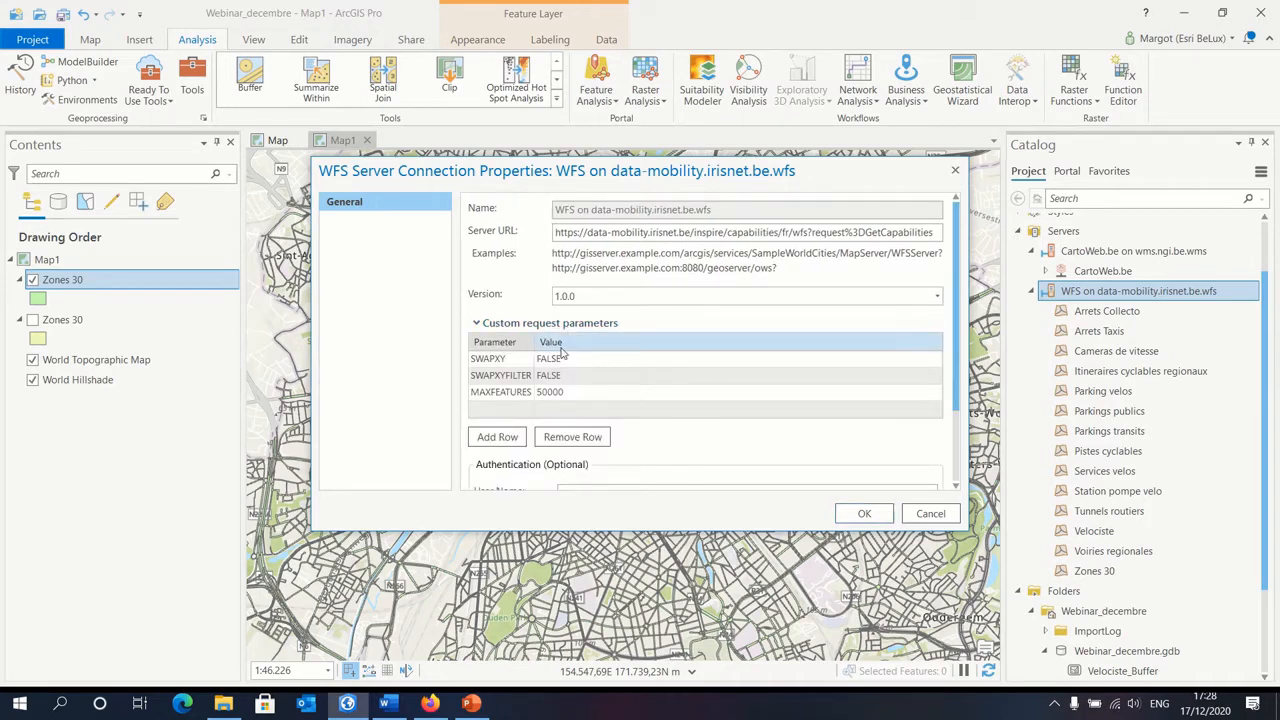
left_click(503, 393)
left_click(500, 412)
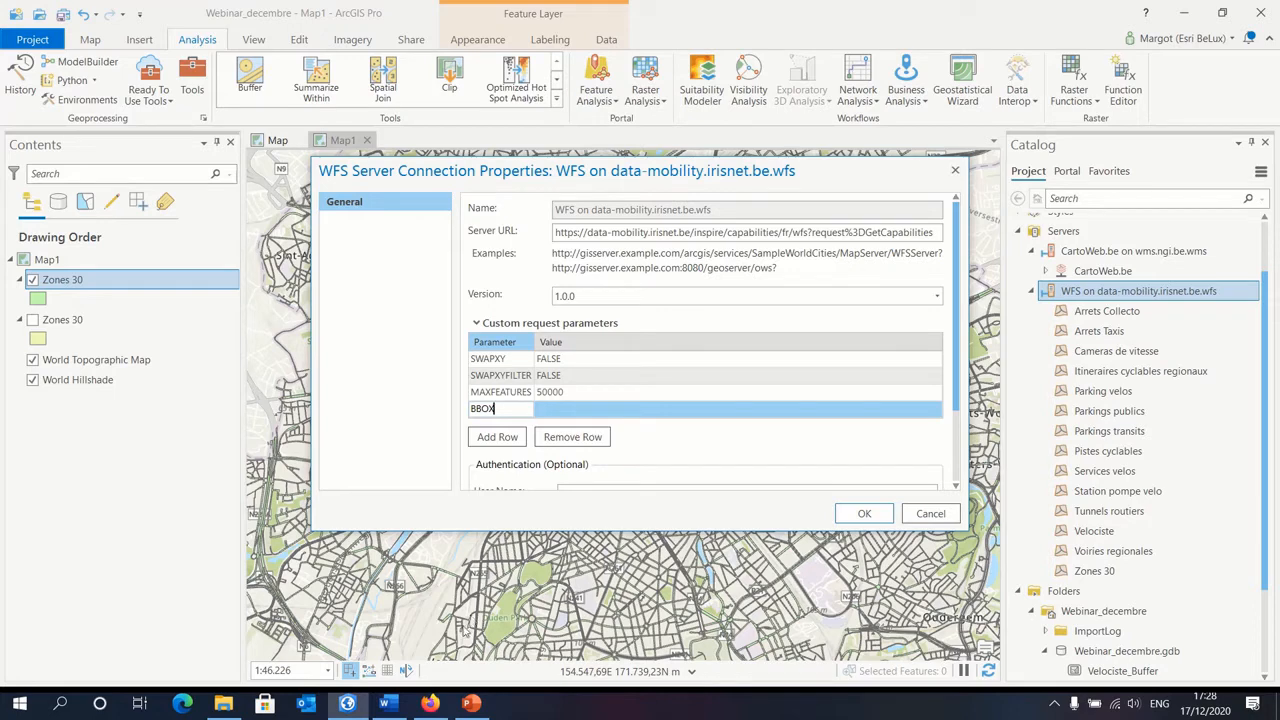
Step: Switch to bbox finder in Firefox and draw a closed polygon around central Brussels, following the inner ring road
left_click(430, 705)
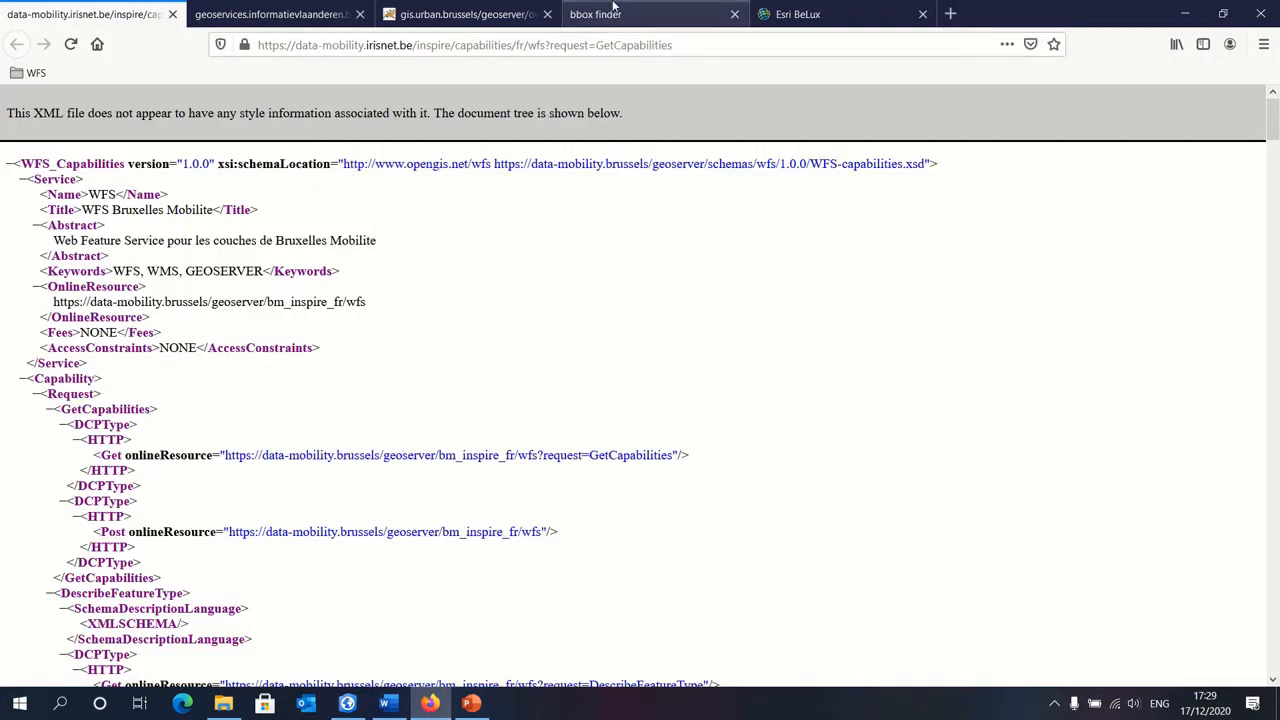
left_click(620, 14)
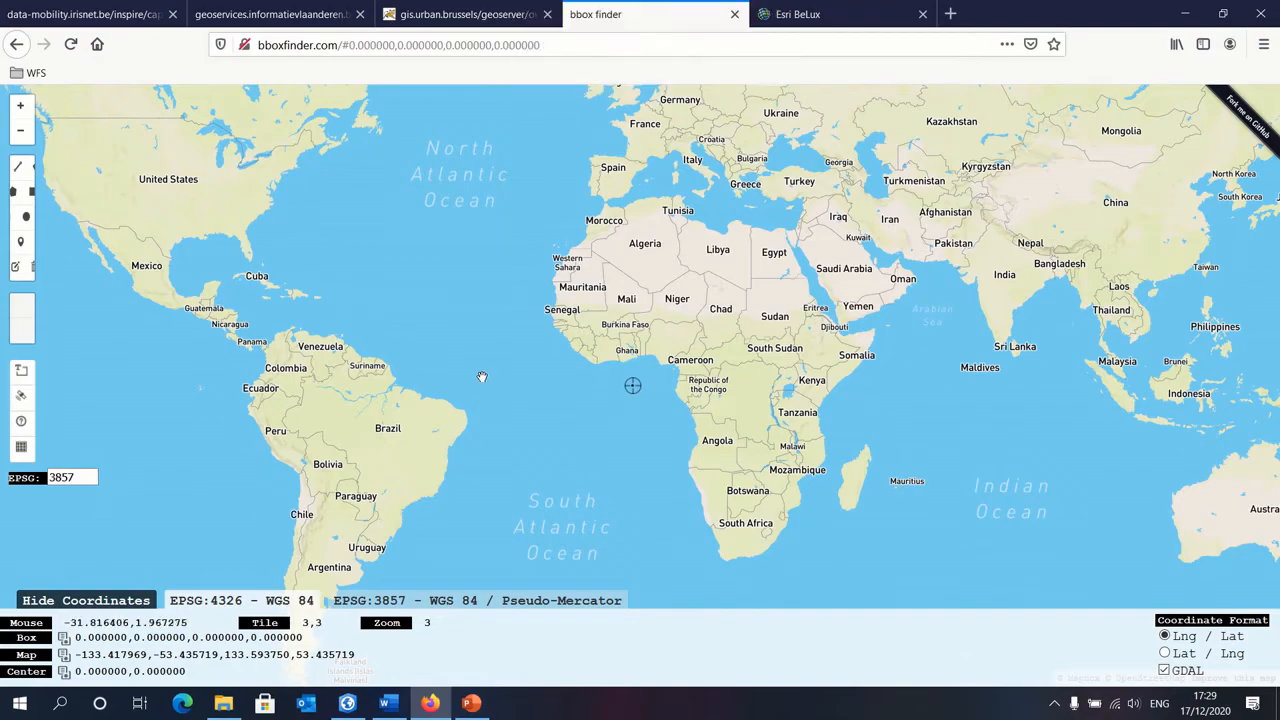
left_click_drag(647, 142, 573, 380)
scroll(519, 309, "up", 5)
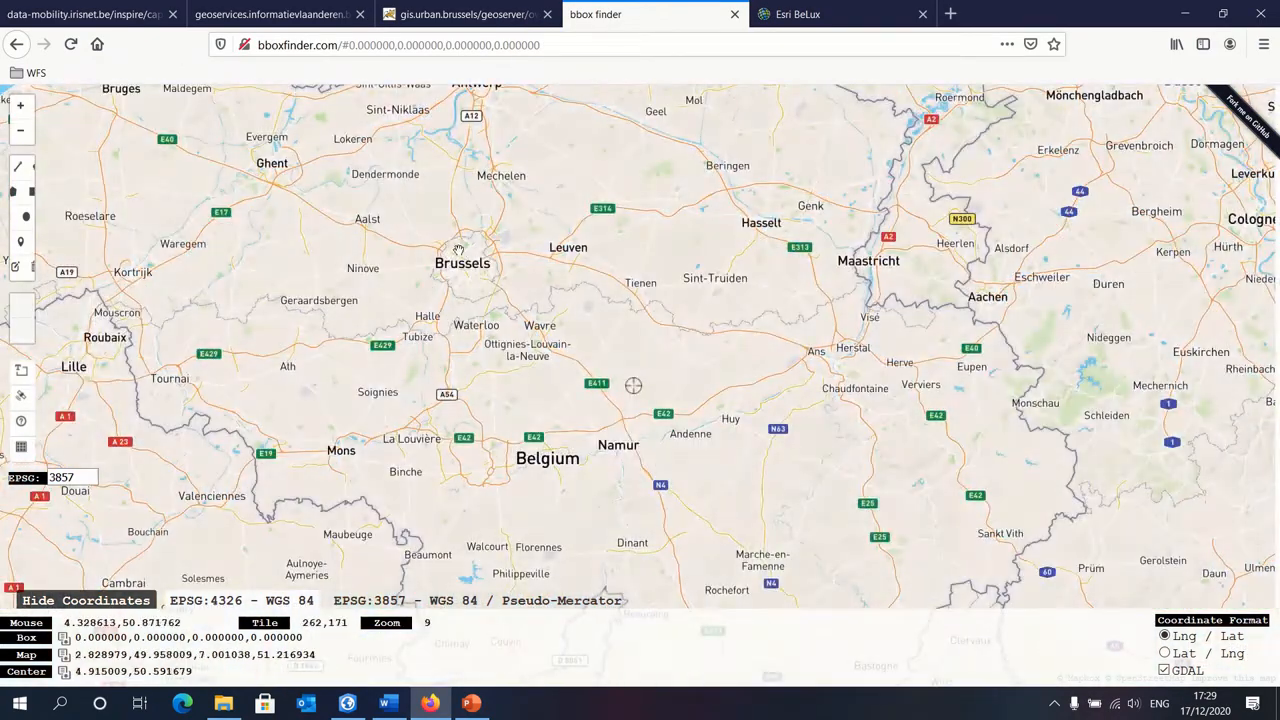
scroll(505, 308, "up", 3)
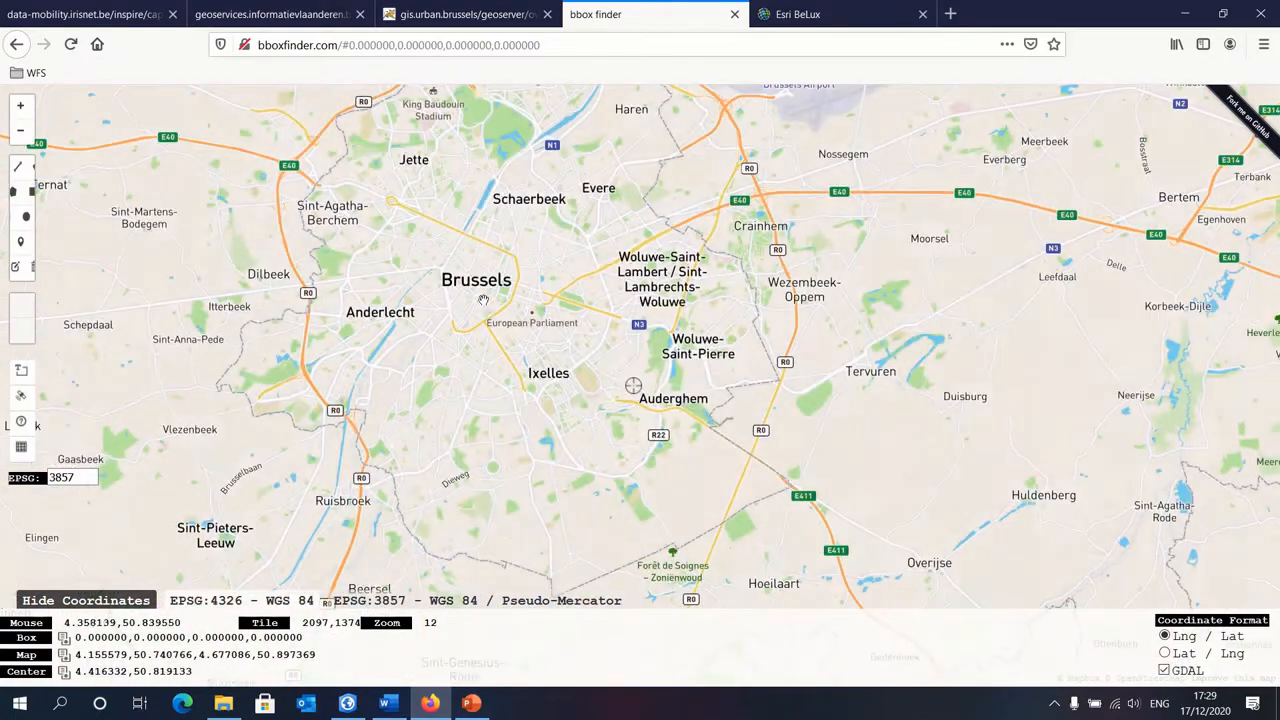
scroll(475, 307, "up", 2)
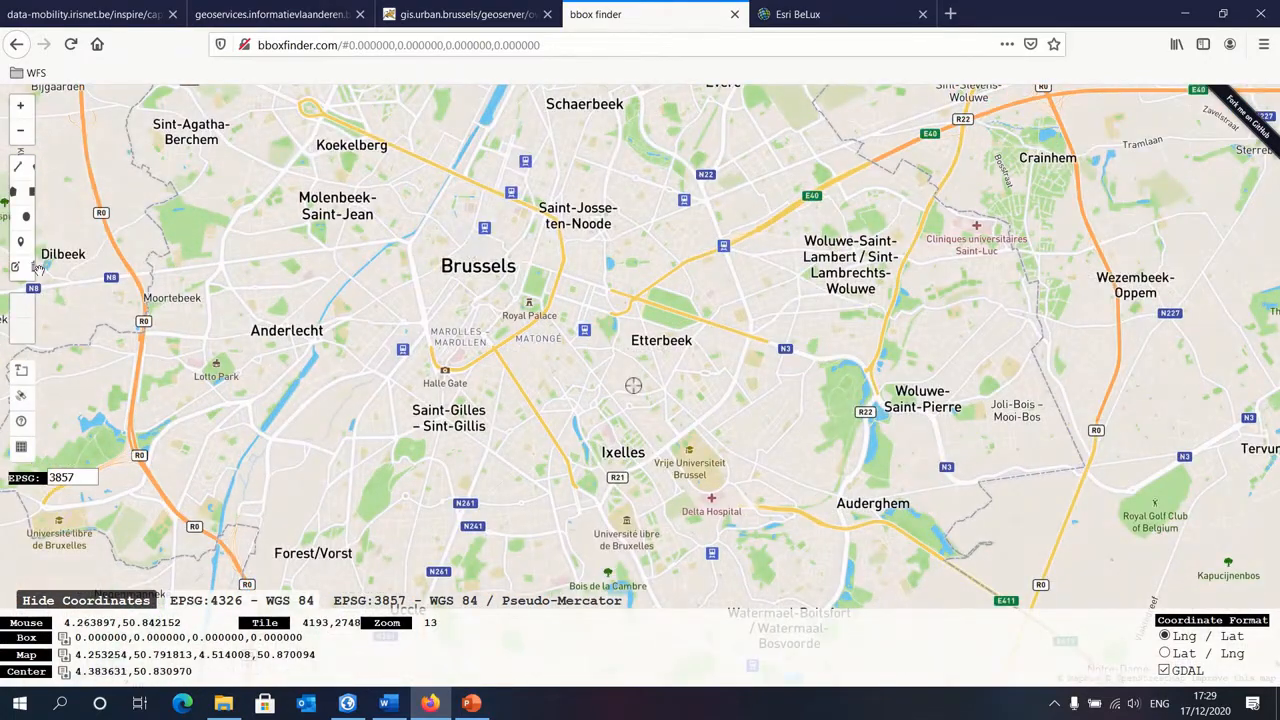
left_click(18, 191)
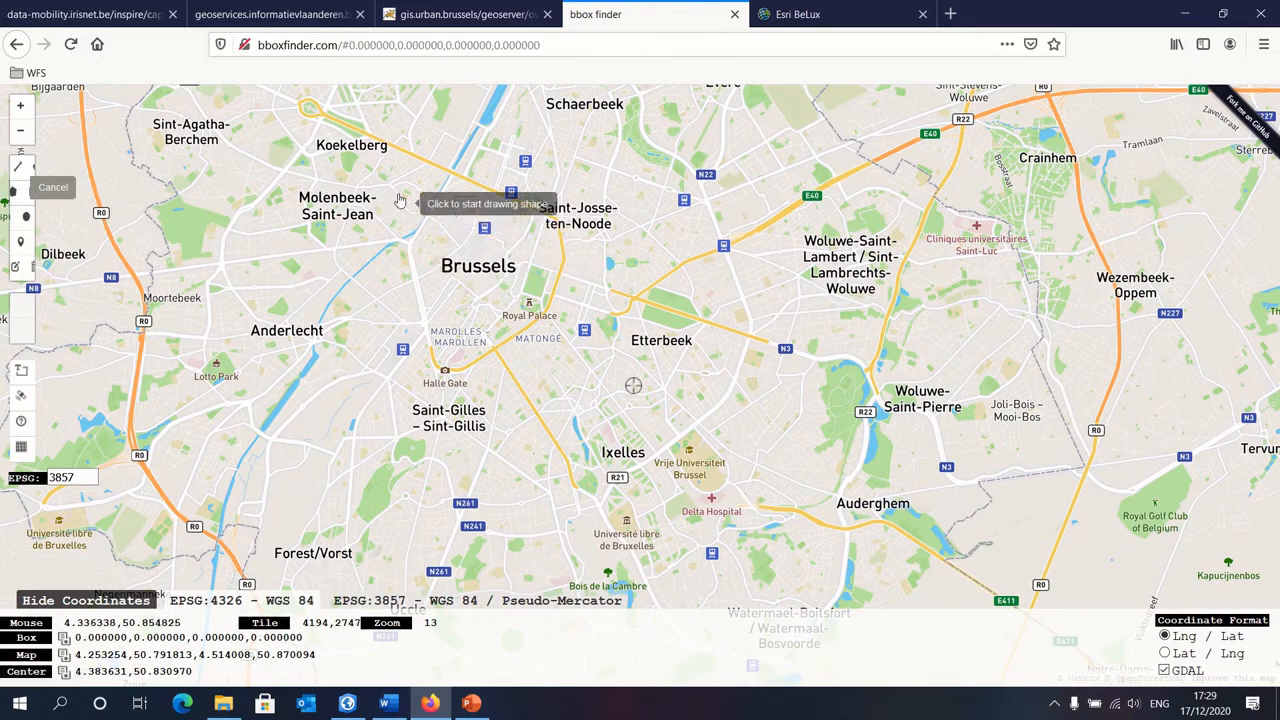
left_click(450, 176)
left_click(406, 243)
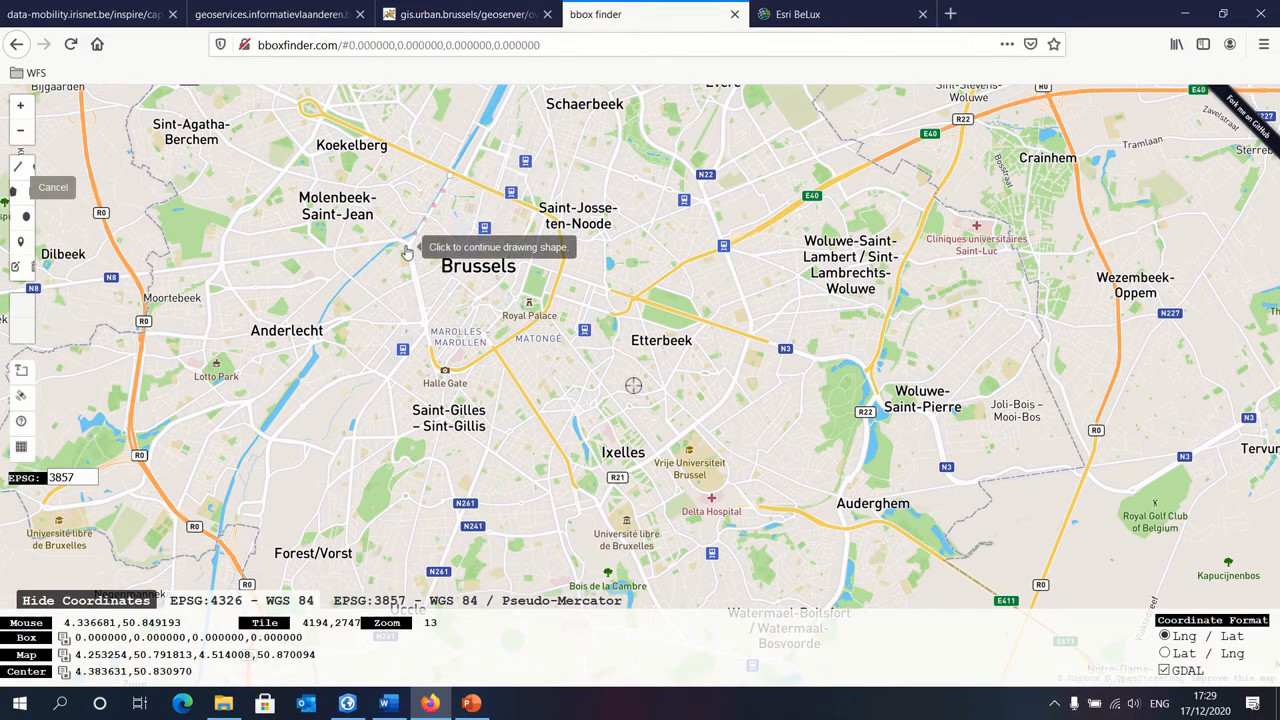
left_click(433, 365)
left_click(457, 371)
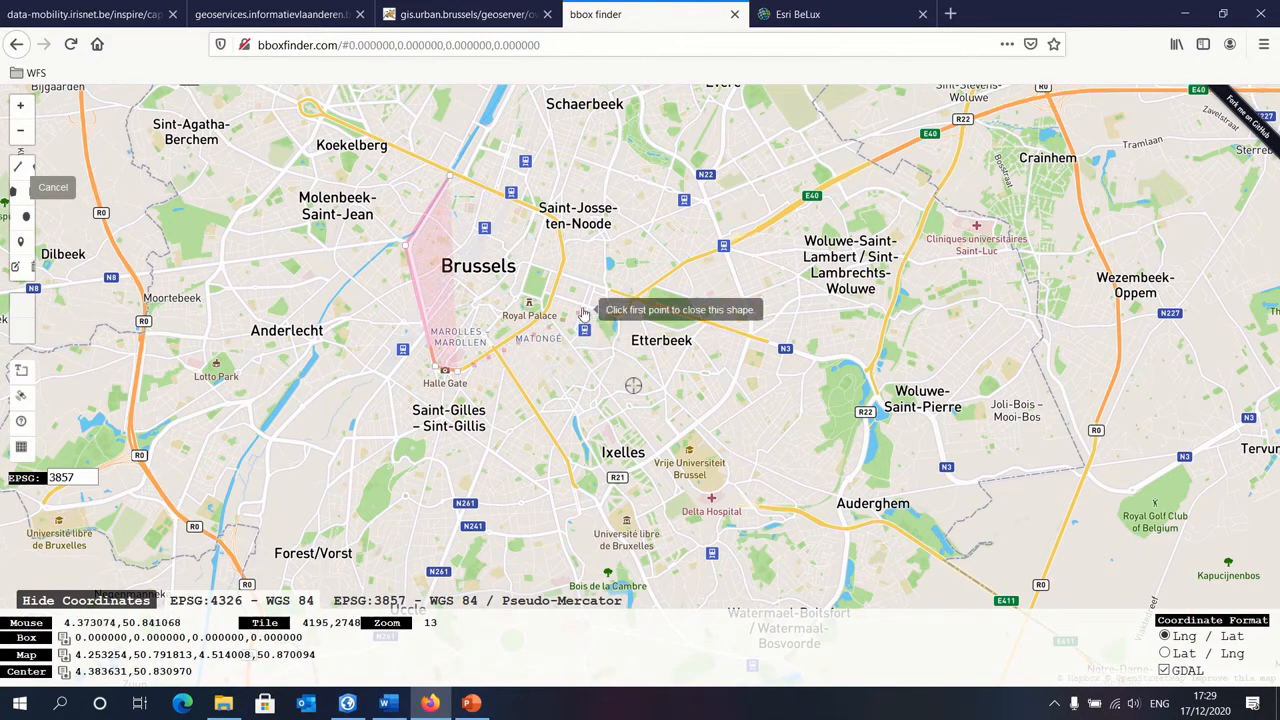
left_click(550, 308)
left_click(566, 256)
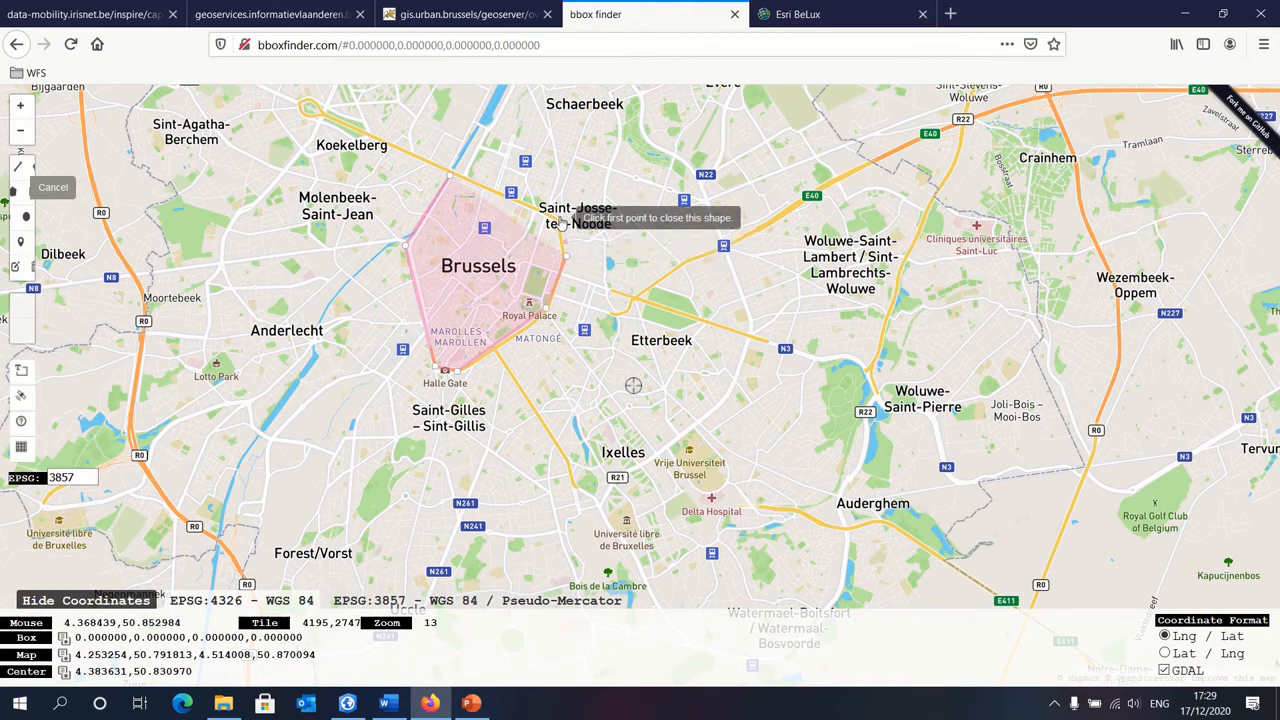
left_click(450, 177)
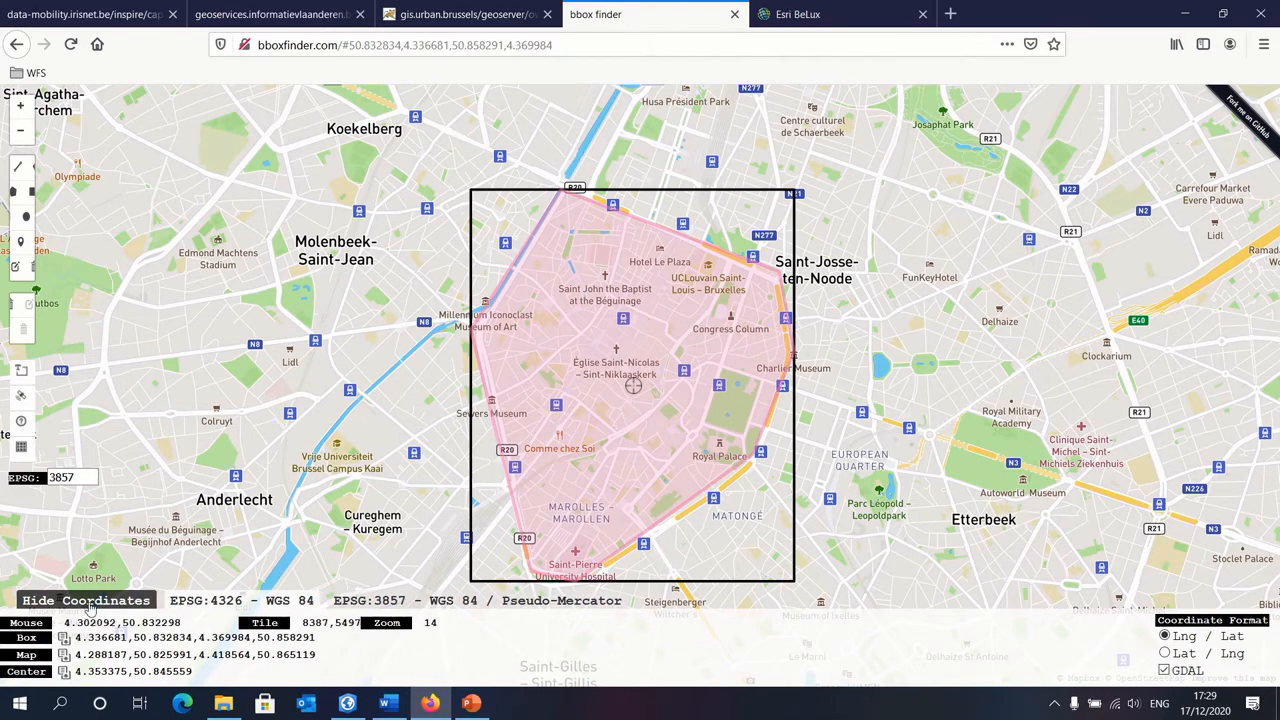
Step: Compare the box's coordinate format with the SRS code of the feature types in the WFS capabilities document
left_click_drag(80, 637, 179, 637)
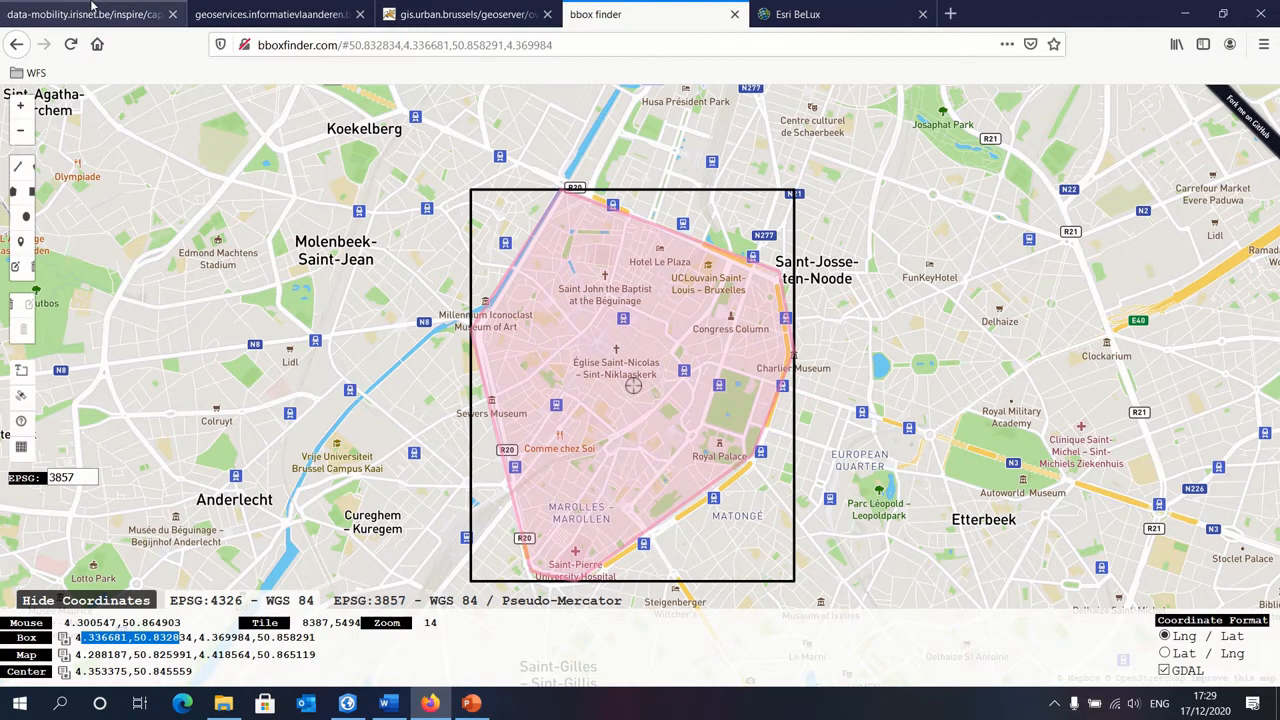
left_click(95, 10)
scroll(224, 350, "down", 15)
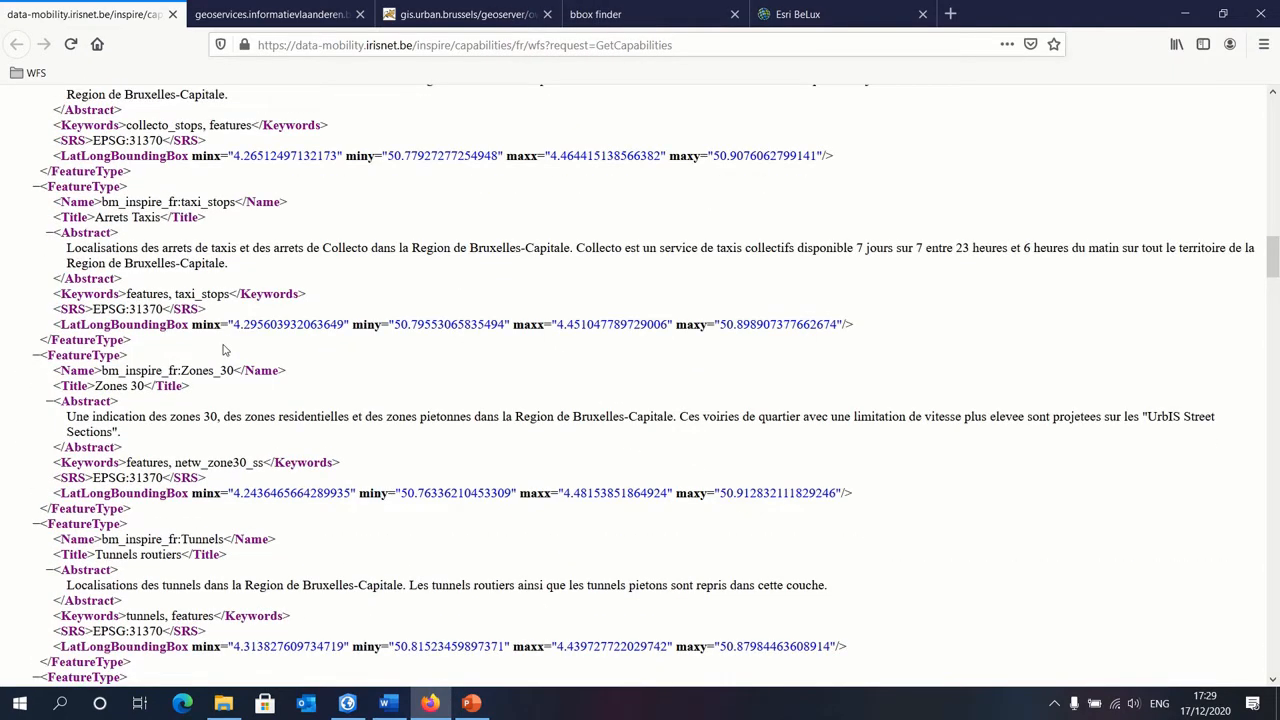
left_click_drag(93, 309, 165, 309)
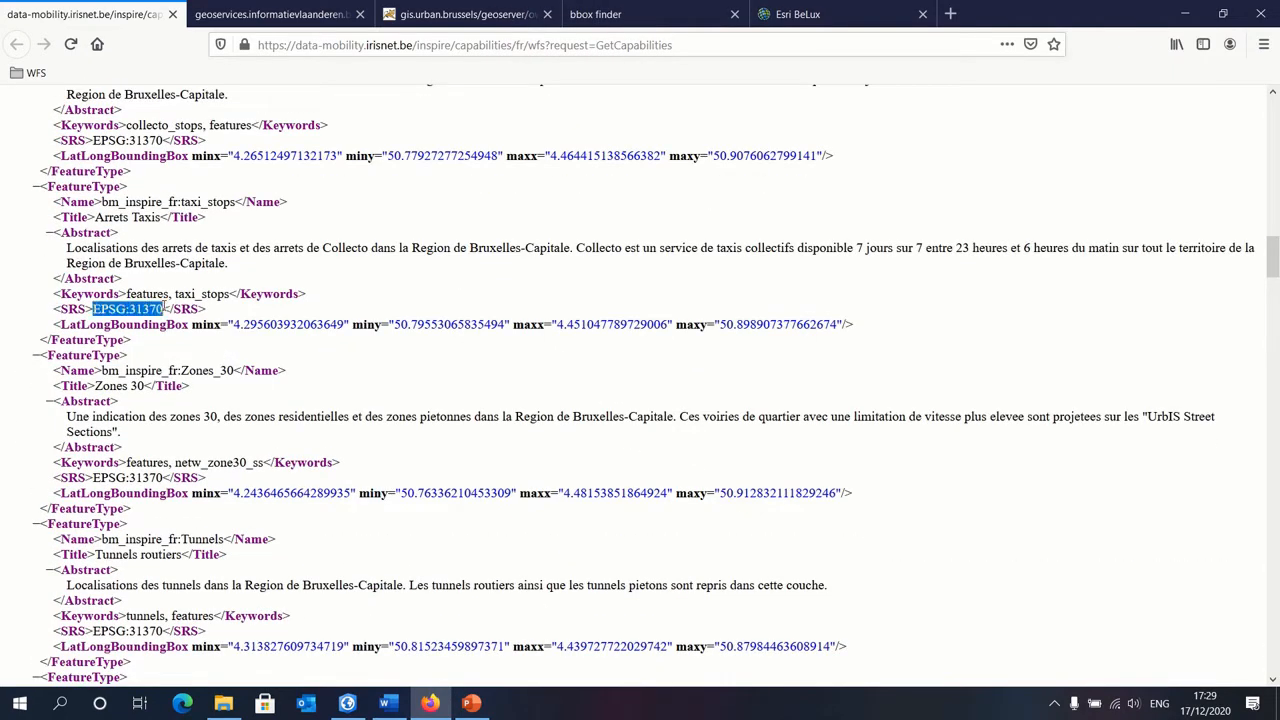
Step: Set the bbox finder projection to EPSG 31370, Belge 1972 / Belgian Lambert 72, and display the coordinates in that system
left_click(597, 14)
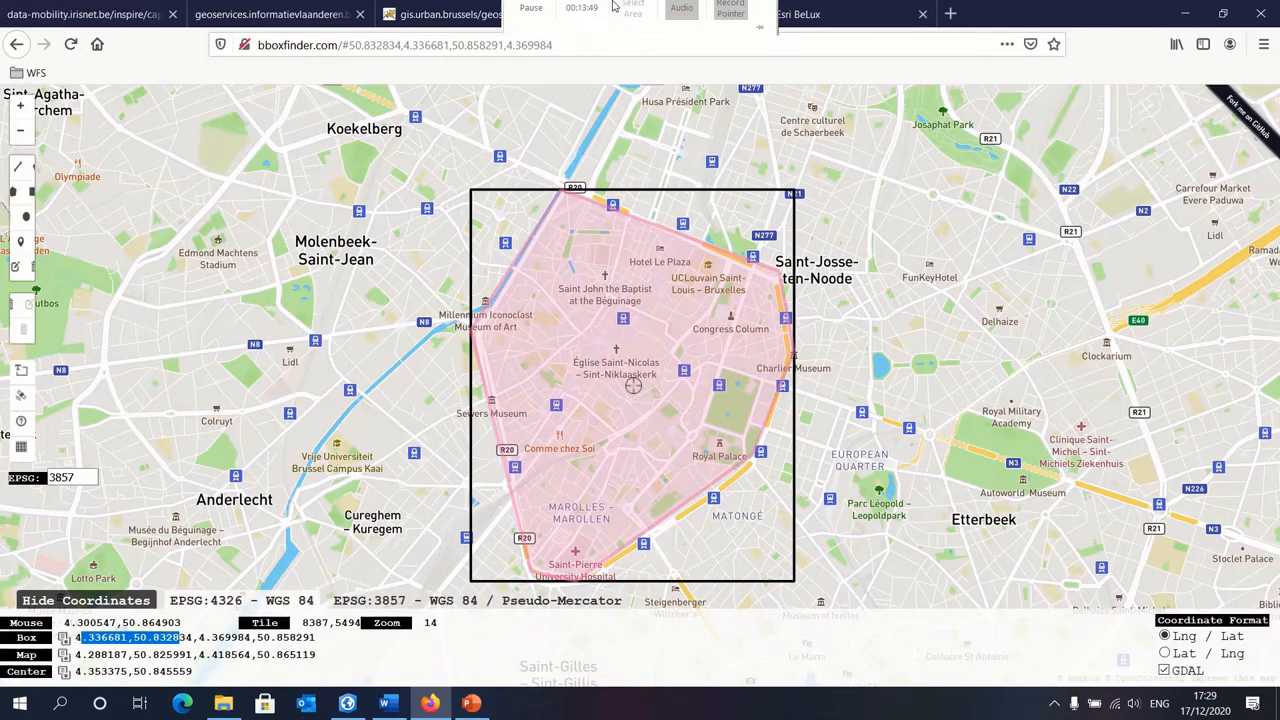
double_click(62, 477)
type("31370")
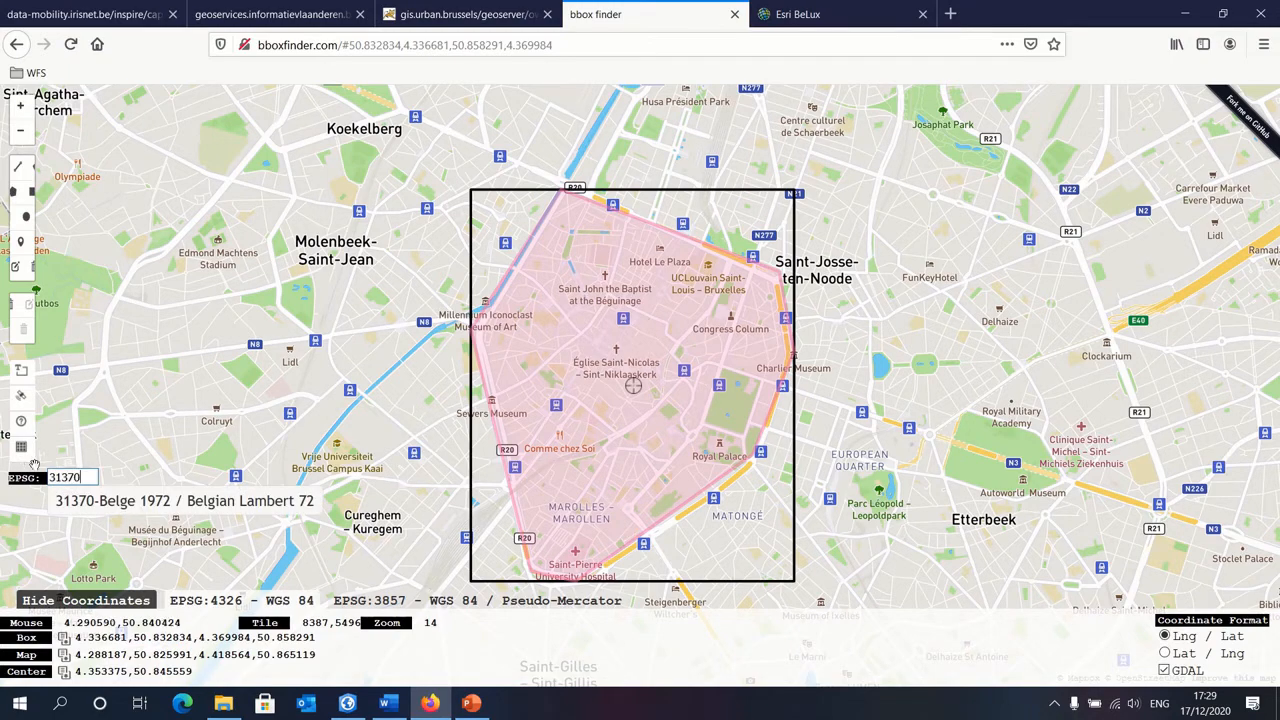
left_click(158, 506)
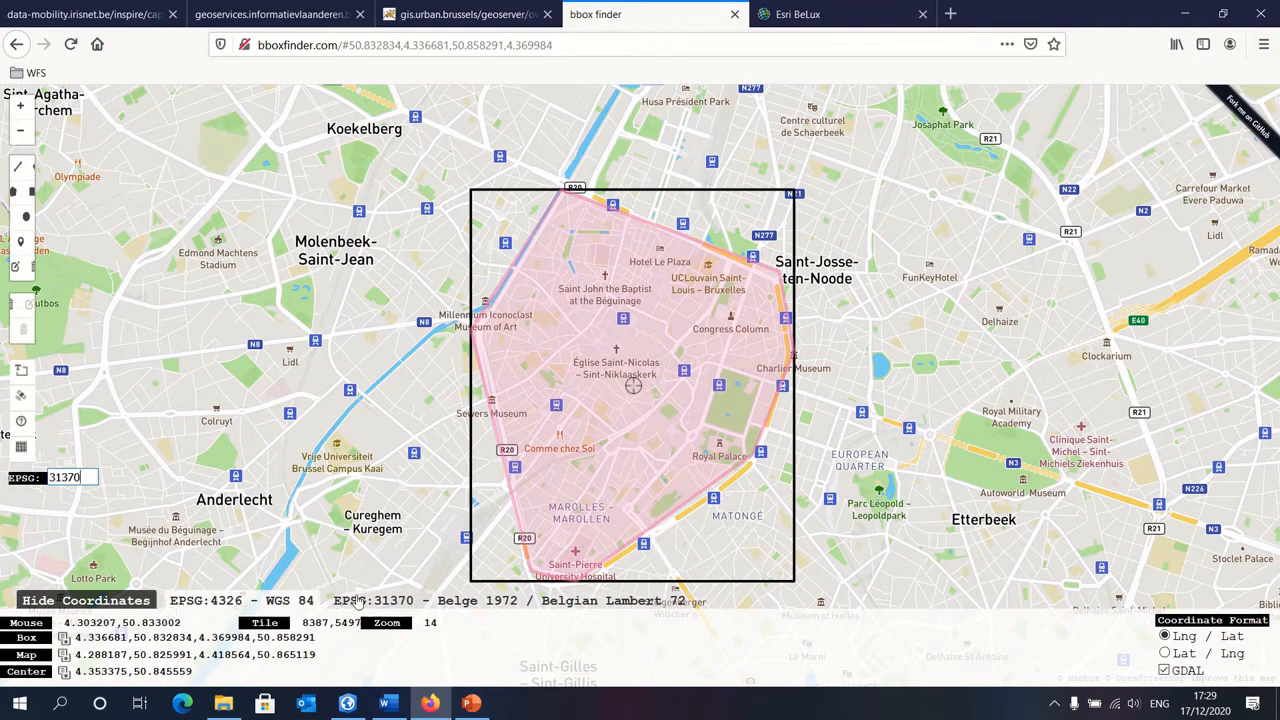
left_click(395, 603)
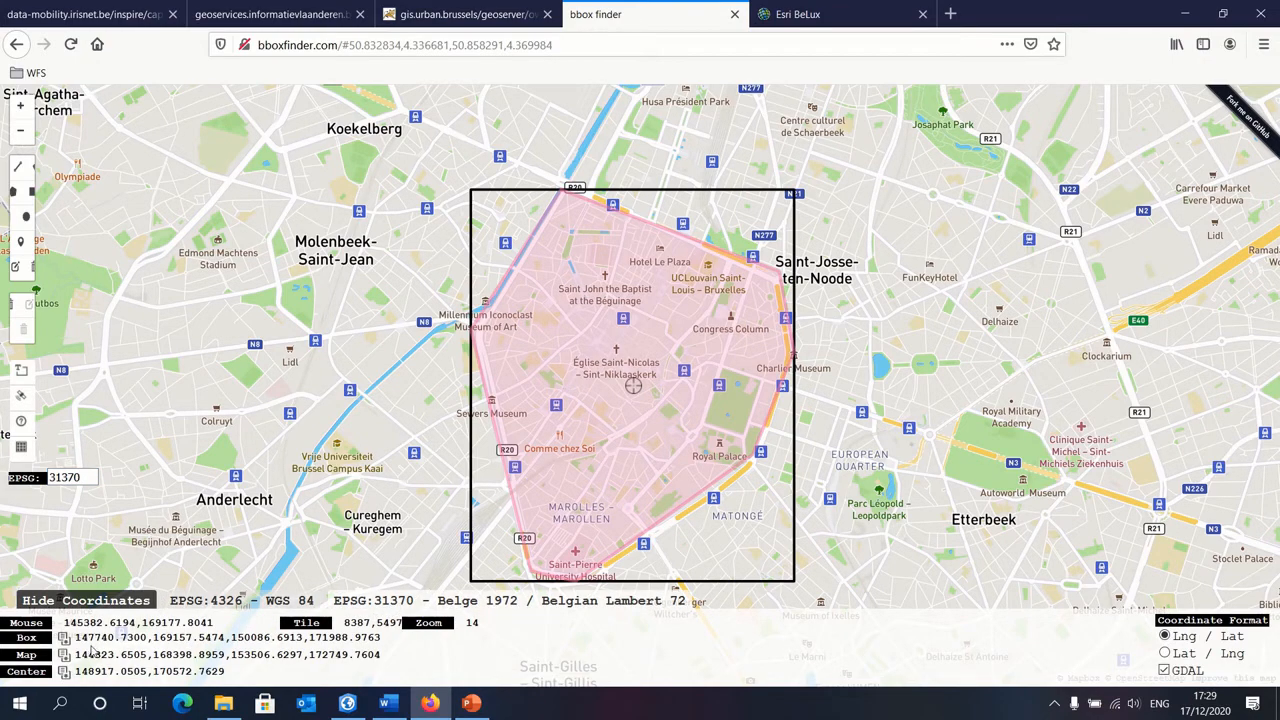
Step: Copy the full Box coordinates of the drawn polygon, 147740.7300,169157.5474,150086.6913,171988.9763
left_click_drag(75, 637, 396, 636)
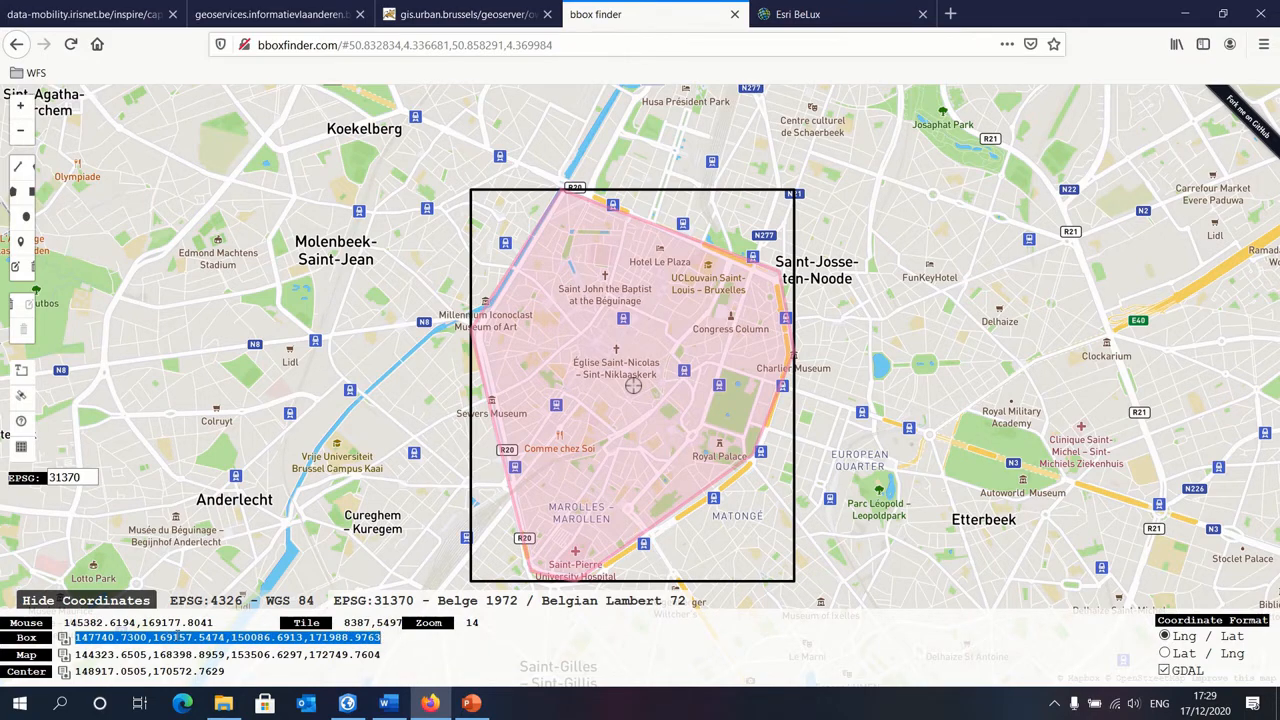
right_click(177, 637)
left_click(205, 501)
Step: Return to ArcGIS Pro, paste the copied coordinates as the BBOX parameter's value, and save the WFS connection properties
left_click(346, 704)
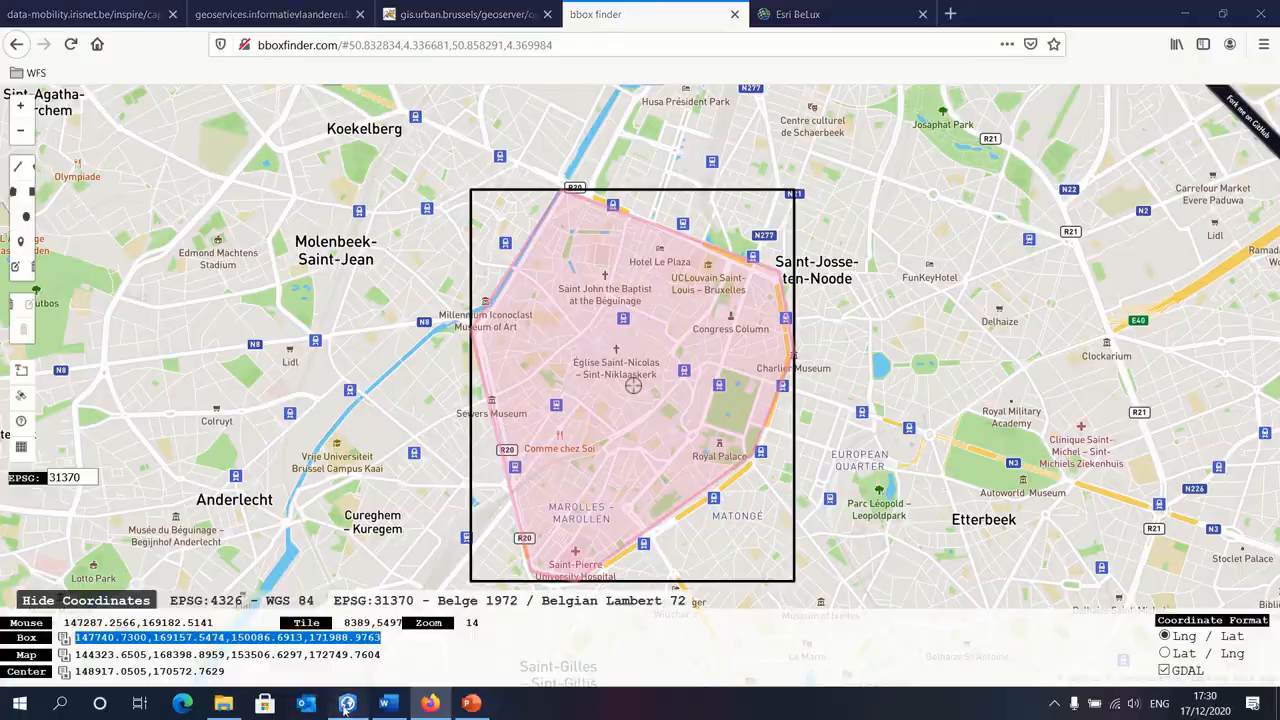
left_click(563, 410)
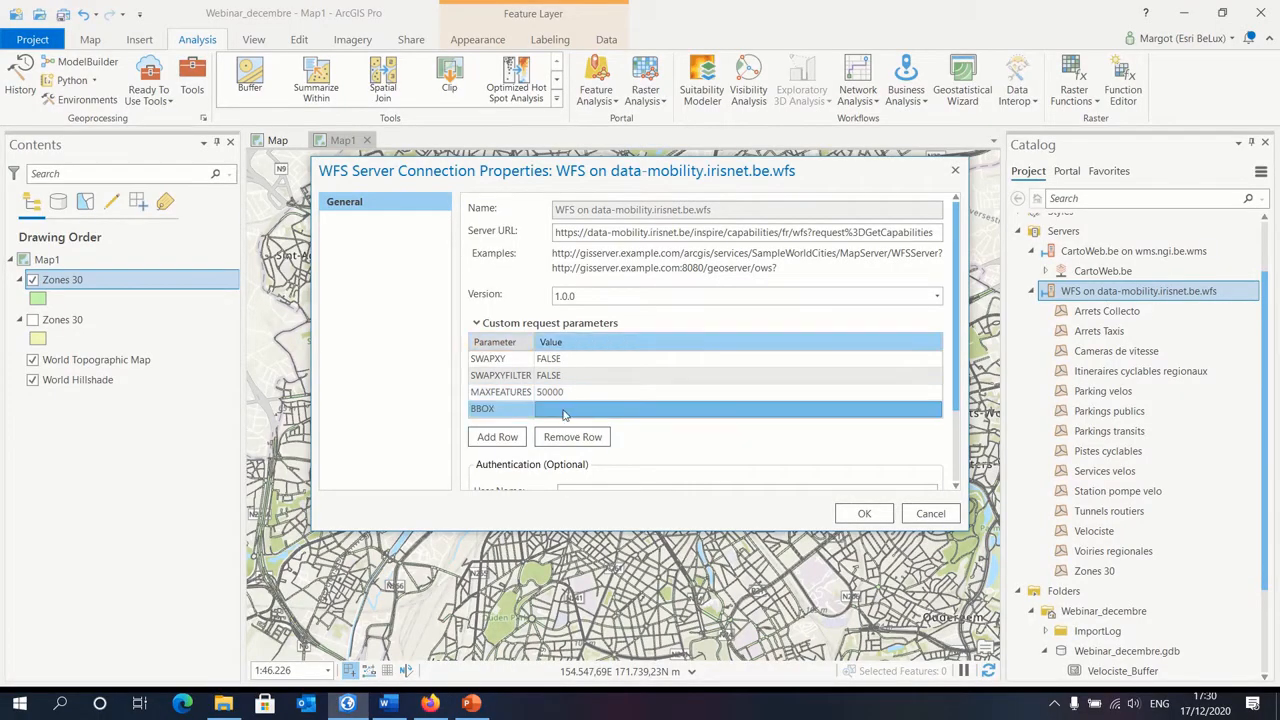
right_click(563, 413)
left_click(558, 410)
right_click(566, 409)
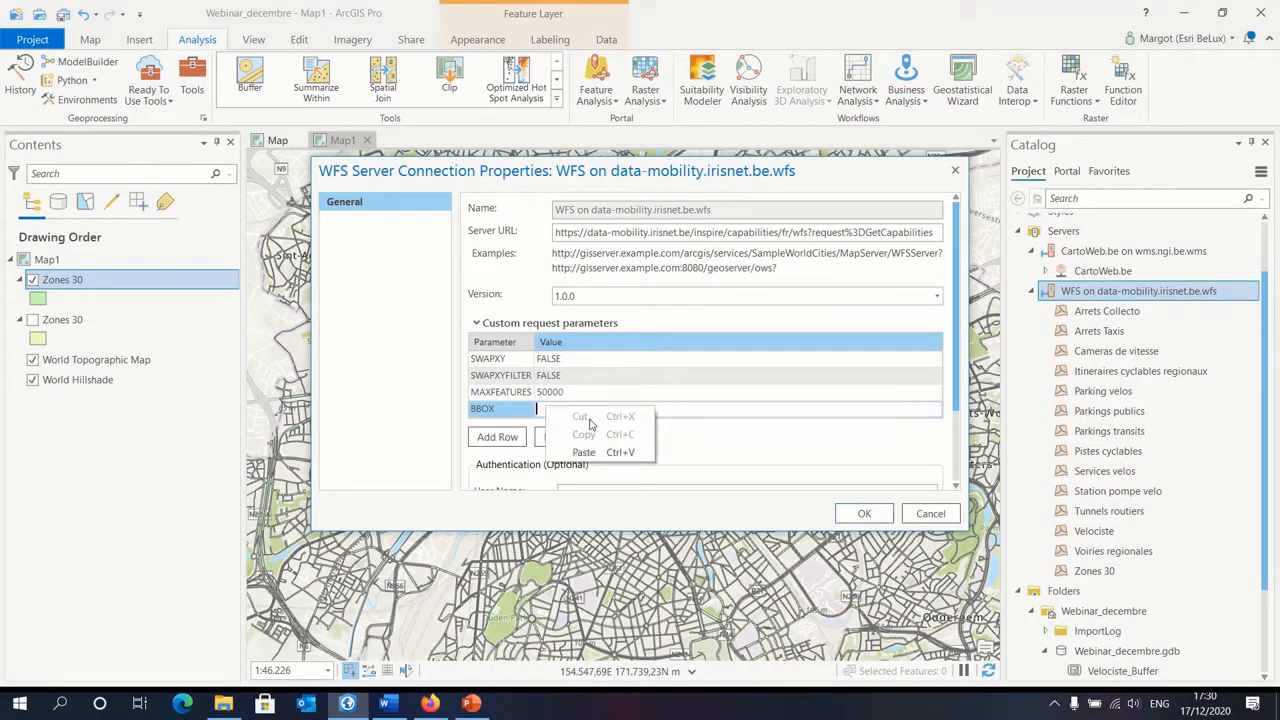
left_click(595, 453)
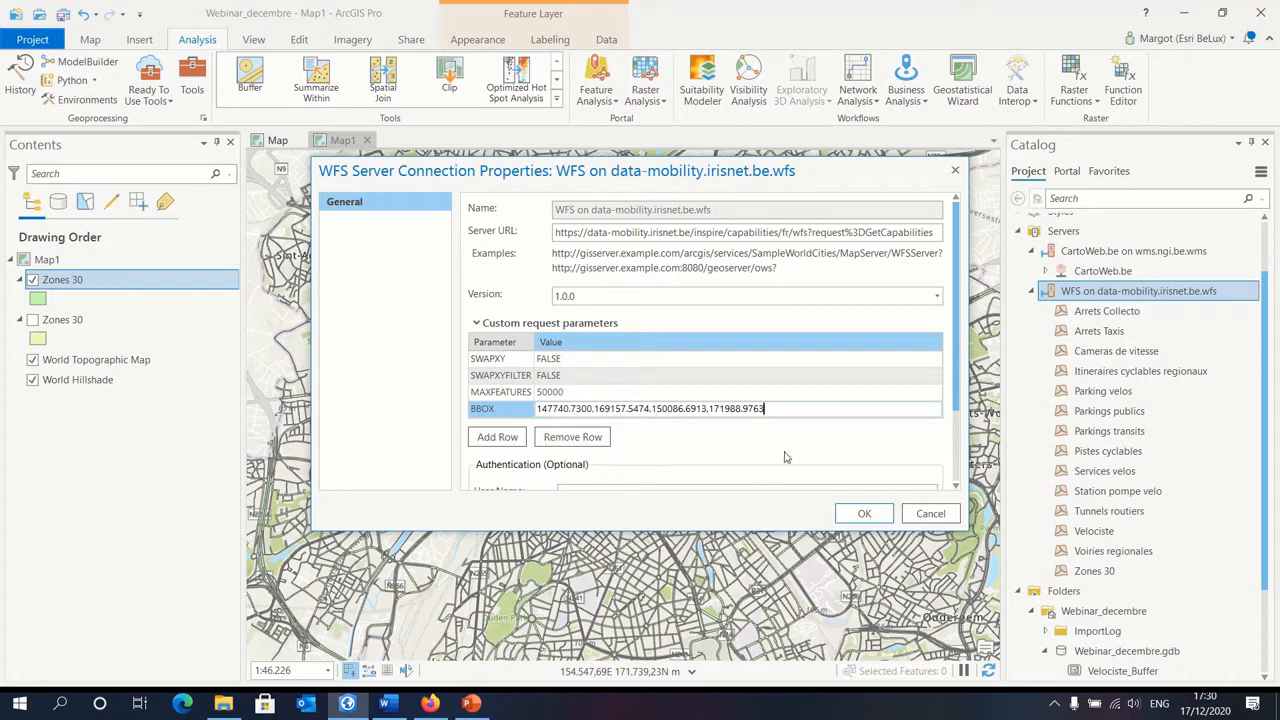
left_click(864, 513)
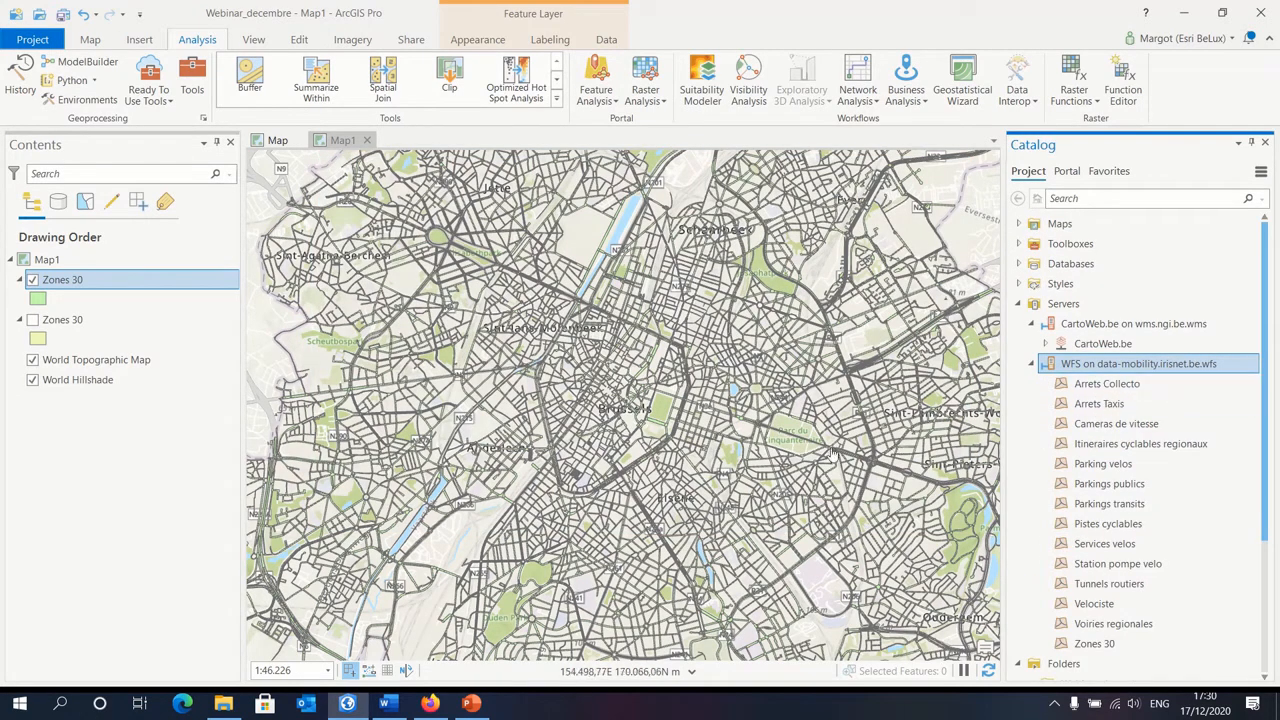
Step: Hide the visible Zones 30 layer, add Zones 30 from the WFS connection to Map1 again, and inspect its extent
scroll(1128, 483, "down", 2)
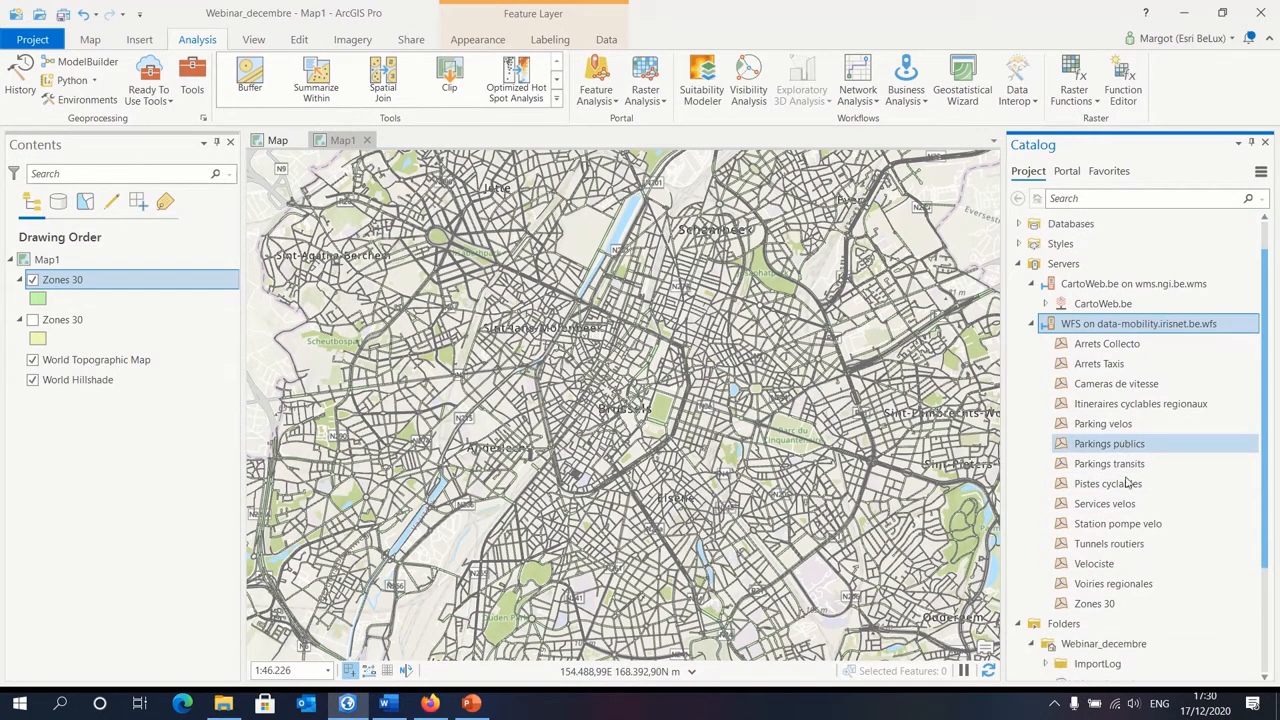
scroll(1128, 483, "down", 2)
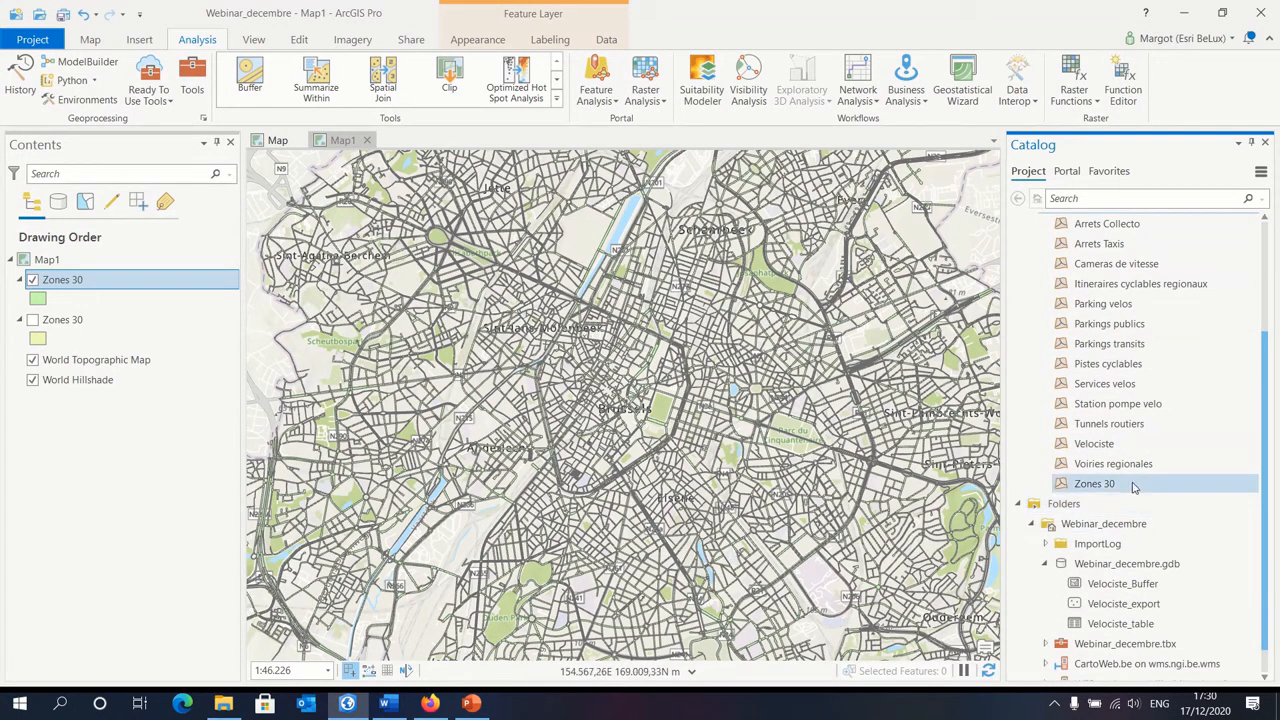
left_click(32, 280)
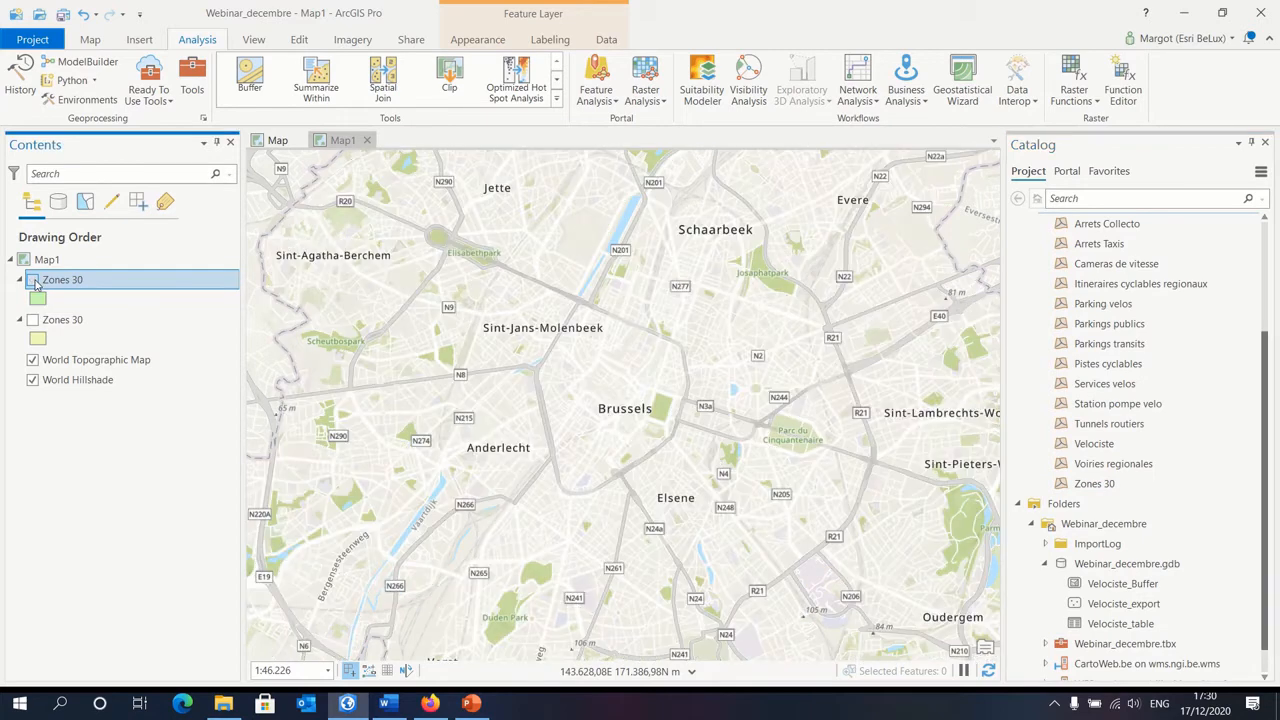
double_click(1115, 485)
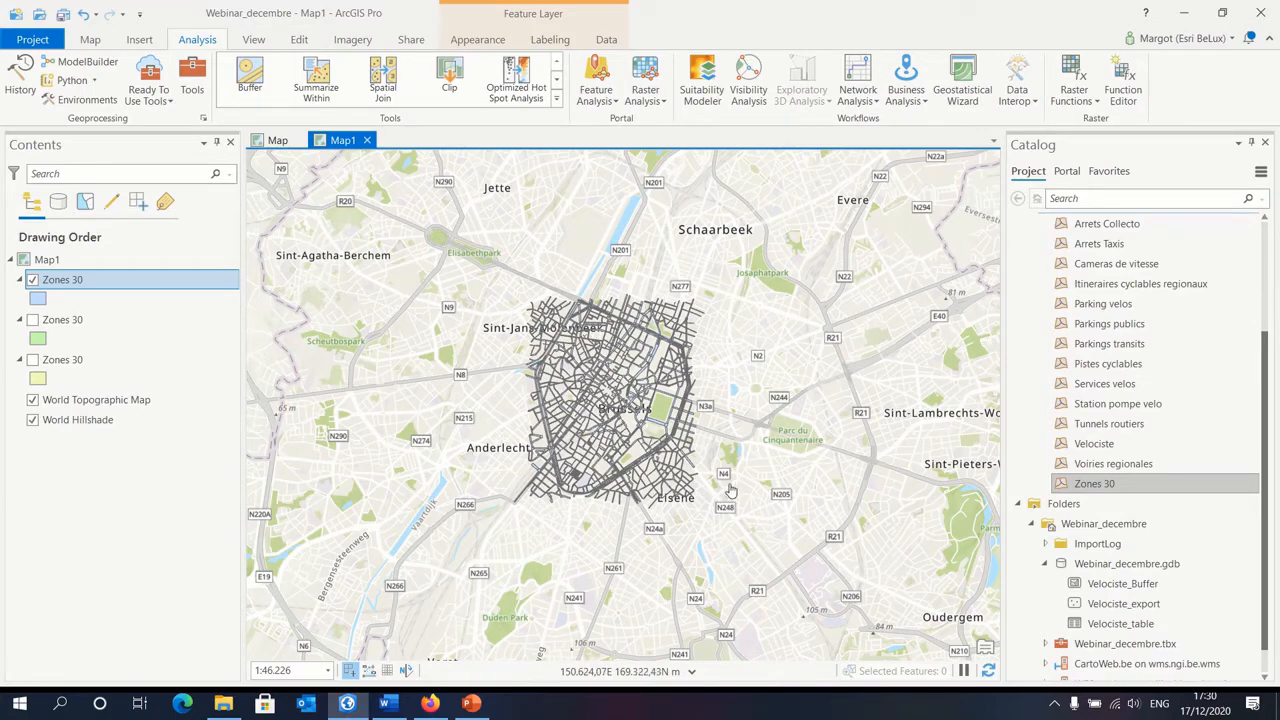
scroll(708, 472, "up", 4)
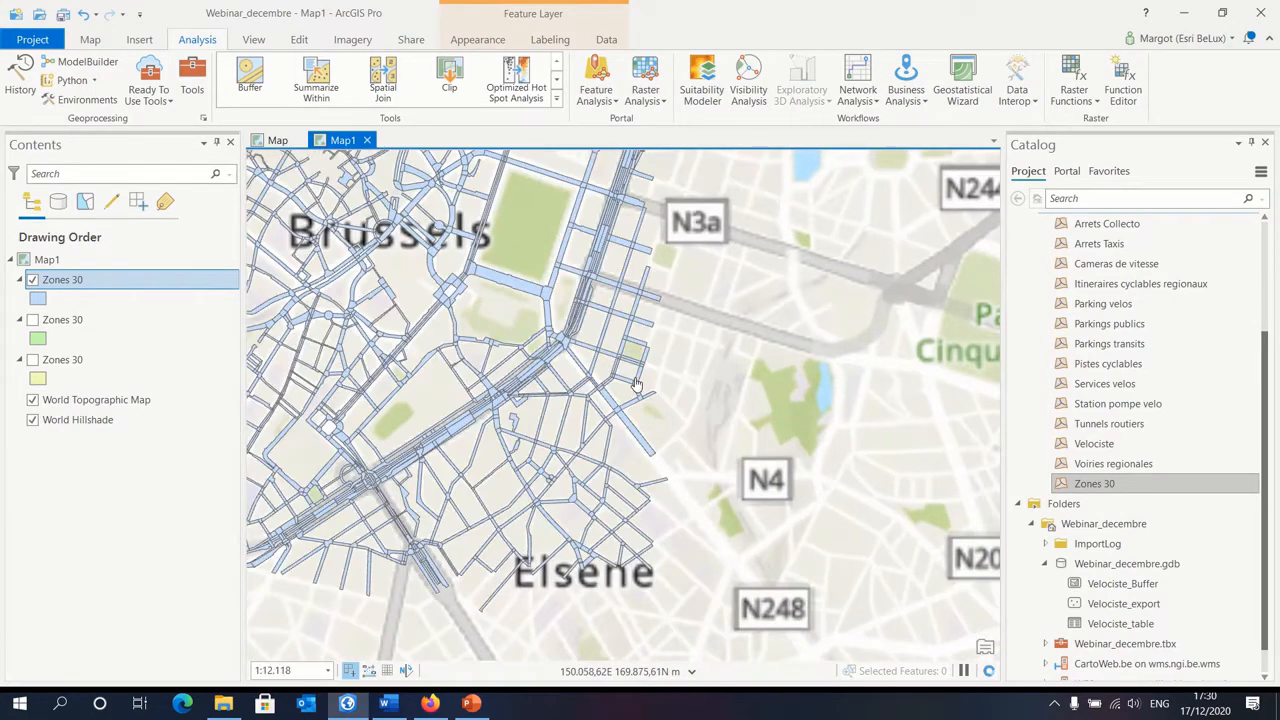
scroll(637, 385, "down", 4)
left_click_drag(517, 336, 572, 478)
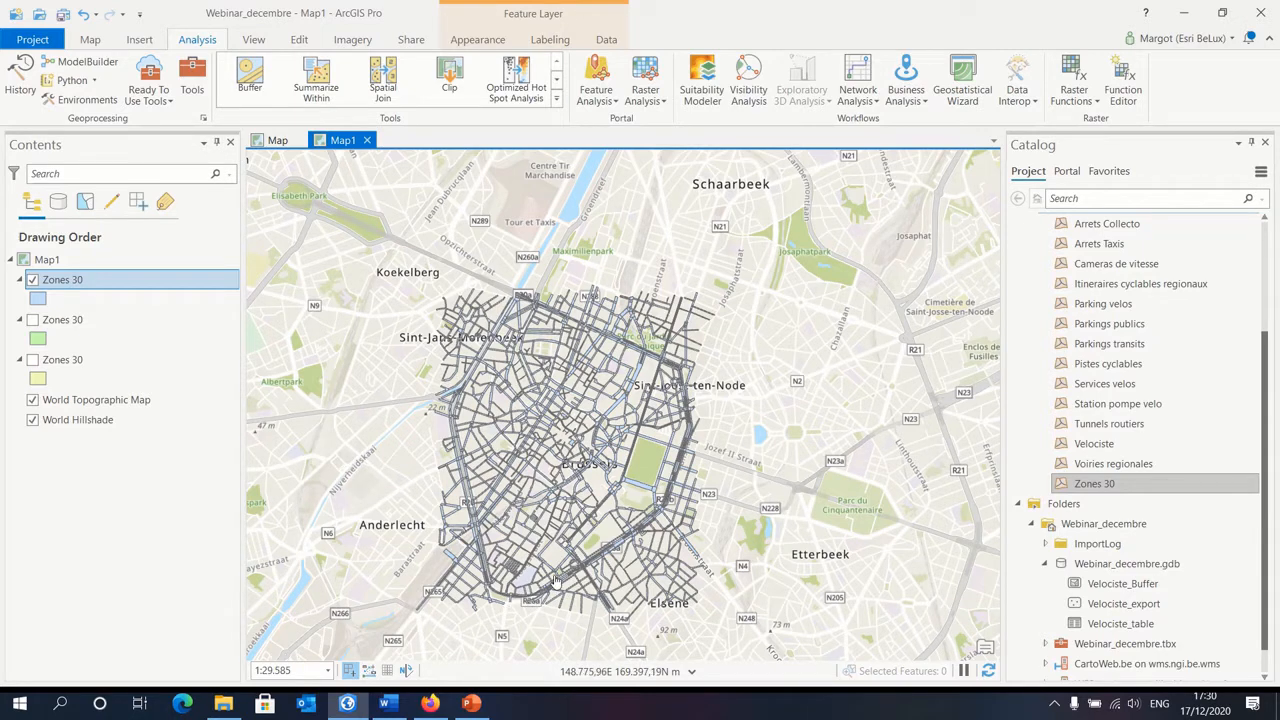
Step: Start a feature export of the visible Zones 30 layer to Webinar_decembre.gdb with the output name Zone30_1000Bxl
right_click(101, 284)
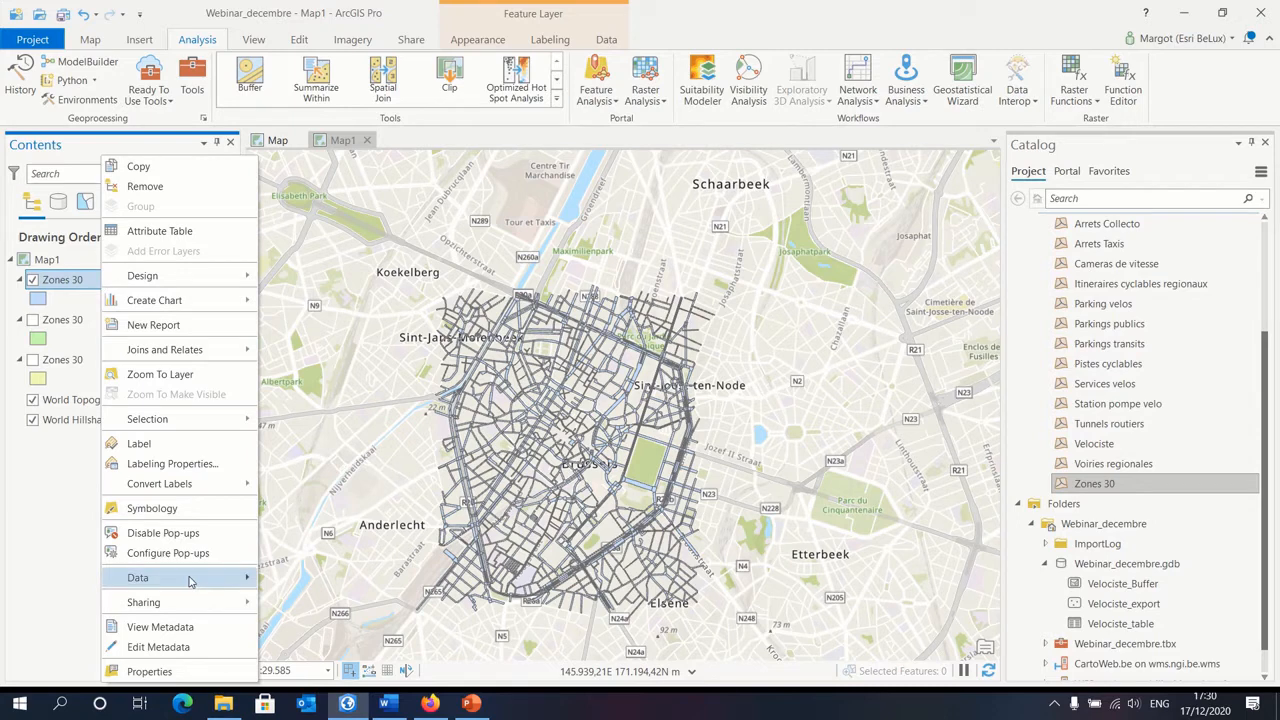
mouse_move(190, 582)
left_click(316, 583)
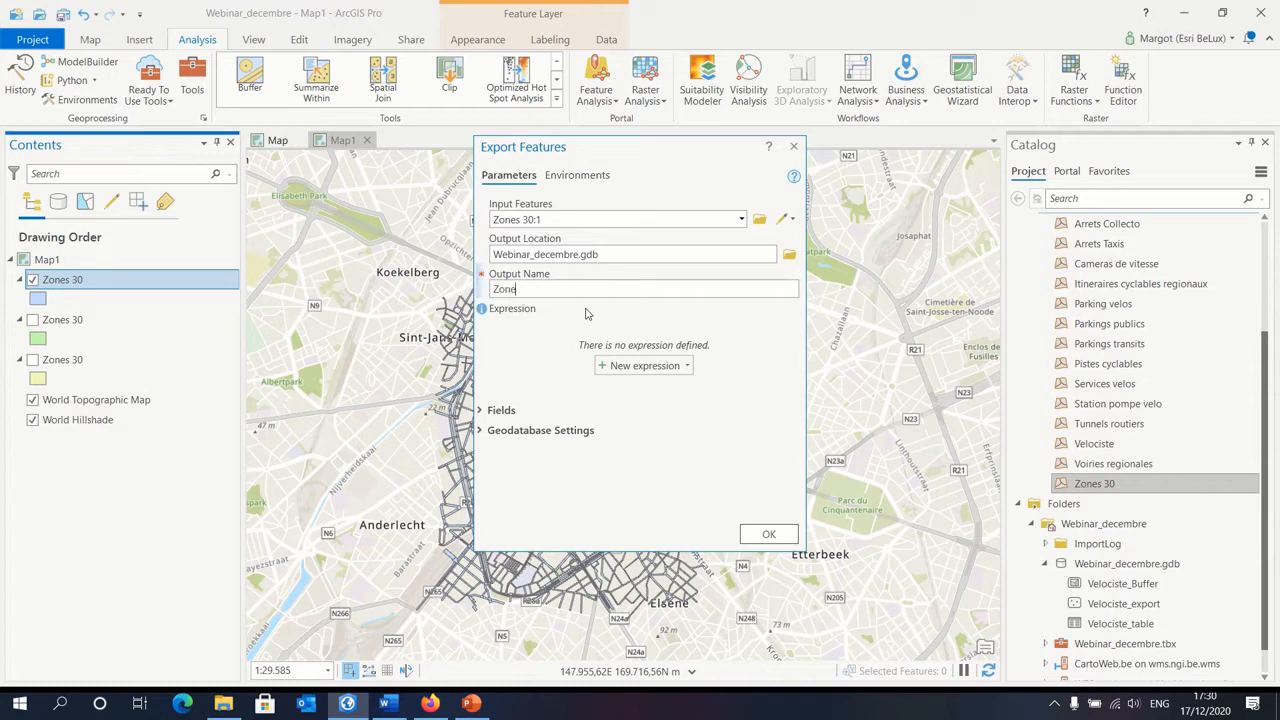
type("30_1000Bxl")
Step: Restrict the export to features where mu_name_fr is equal to Bruxelles, run it, and hide the source Zones 30 layer
left_click(645, 366)
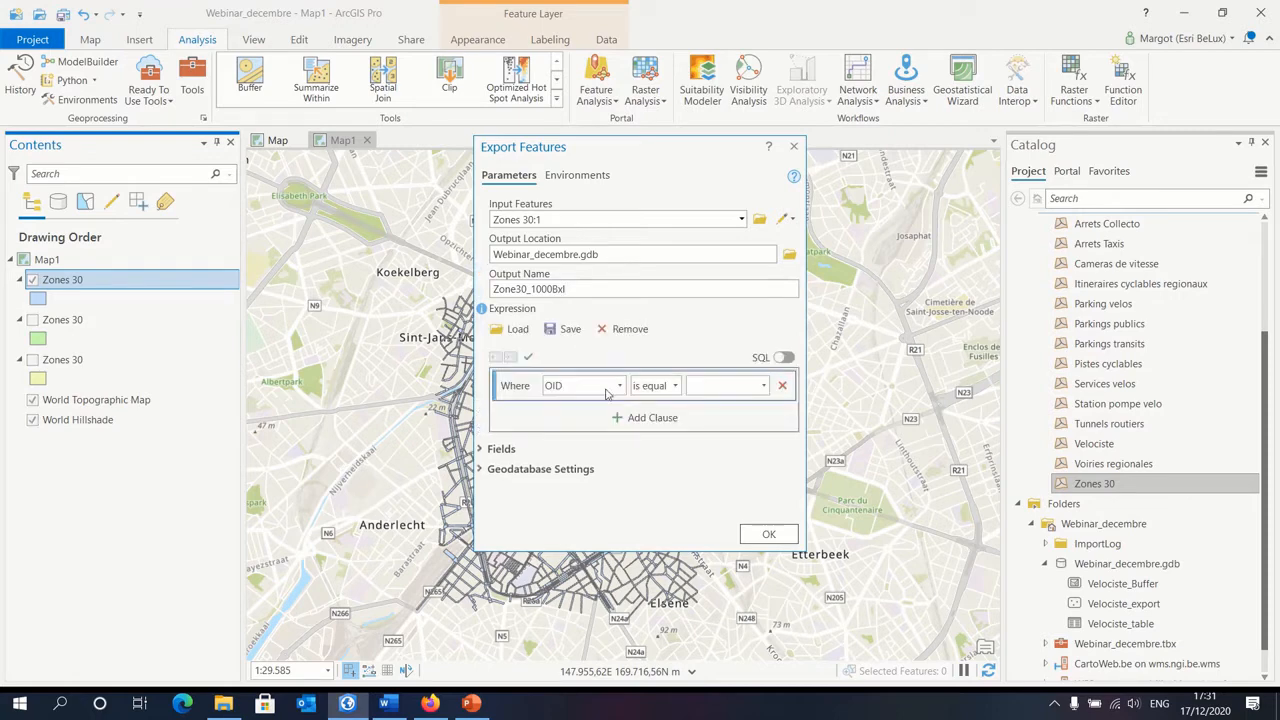
left_click(616, 387)
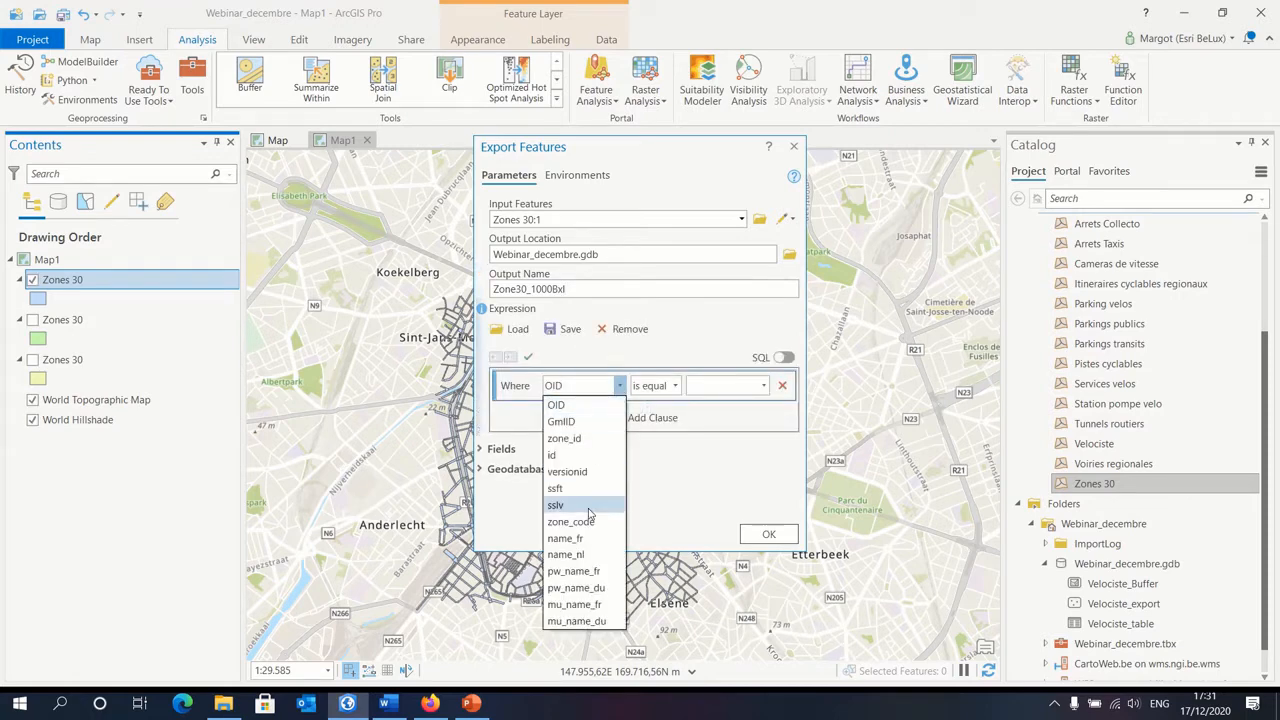
left_click(585, 604)
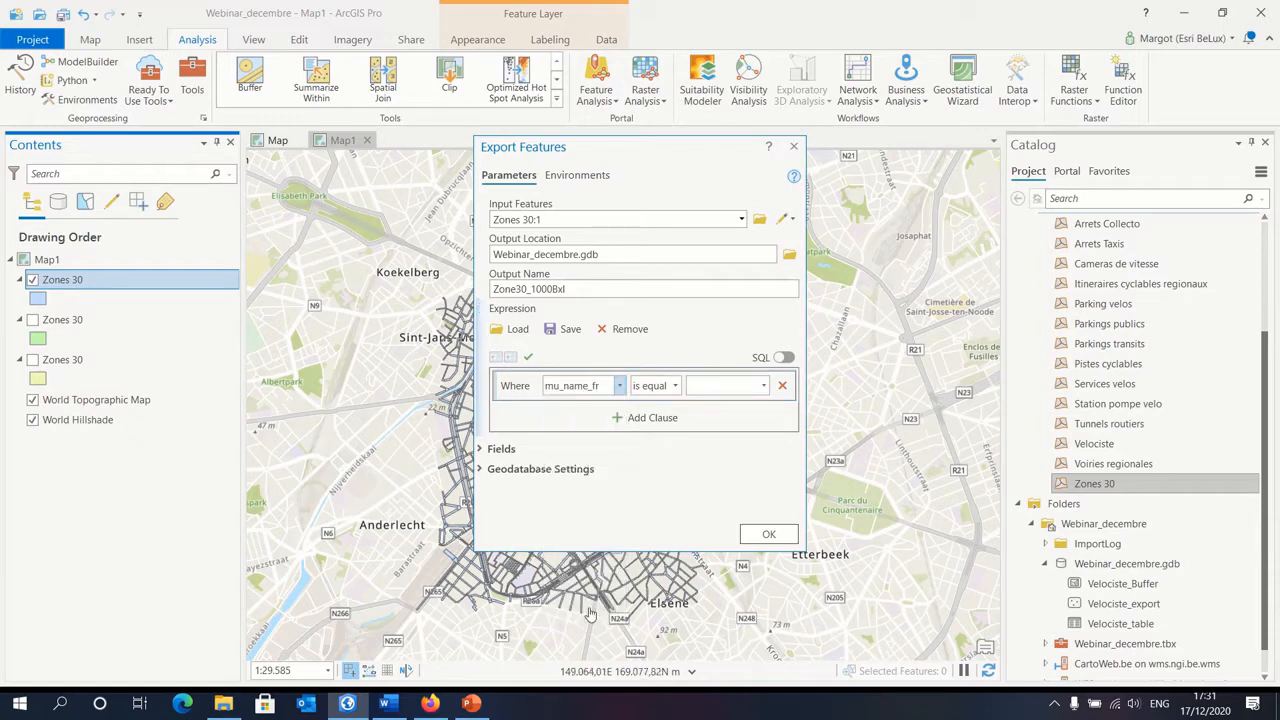
left_click(763, 386)
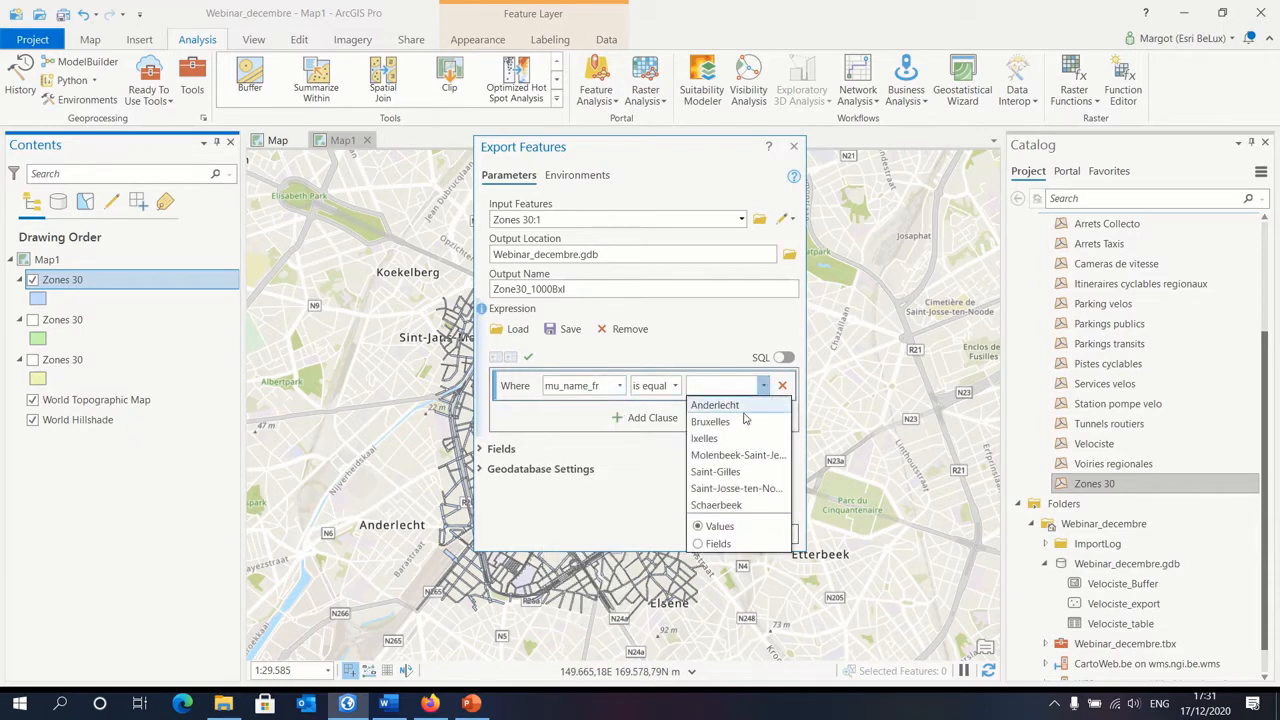
left_click(711, 422)
left_click(766, 534)
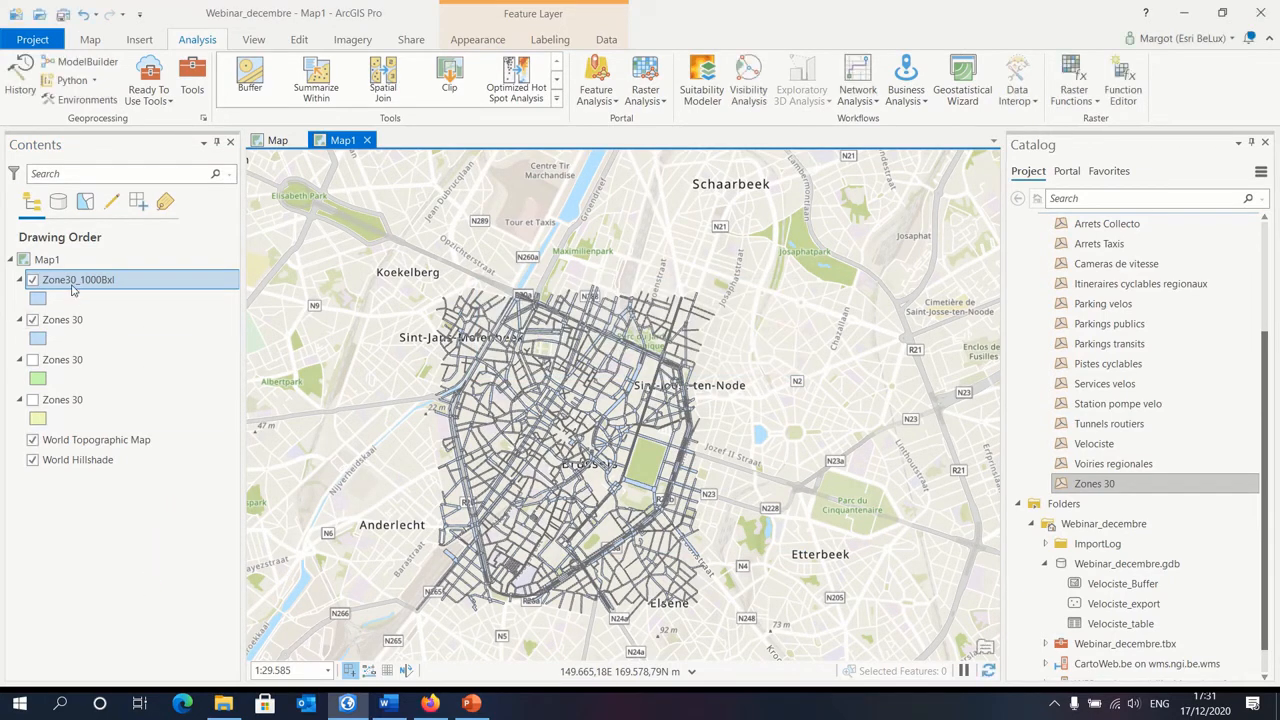
left_click(32, 320)
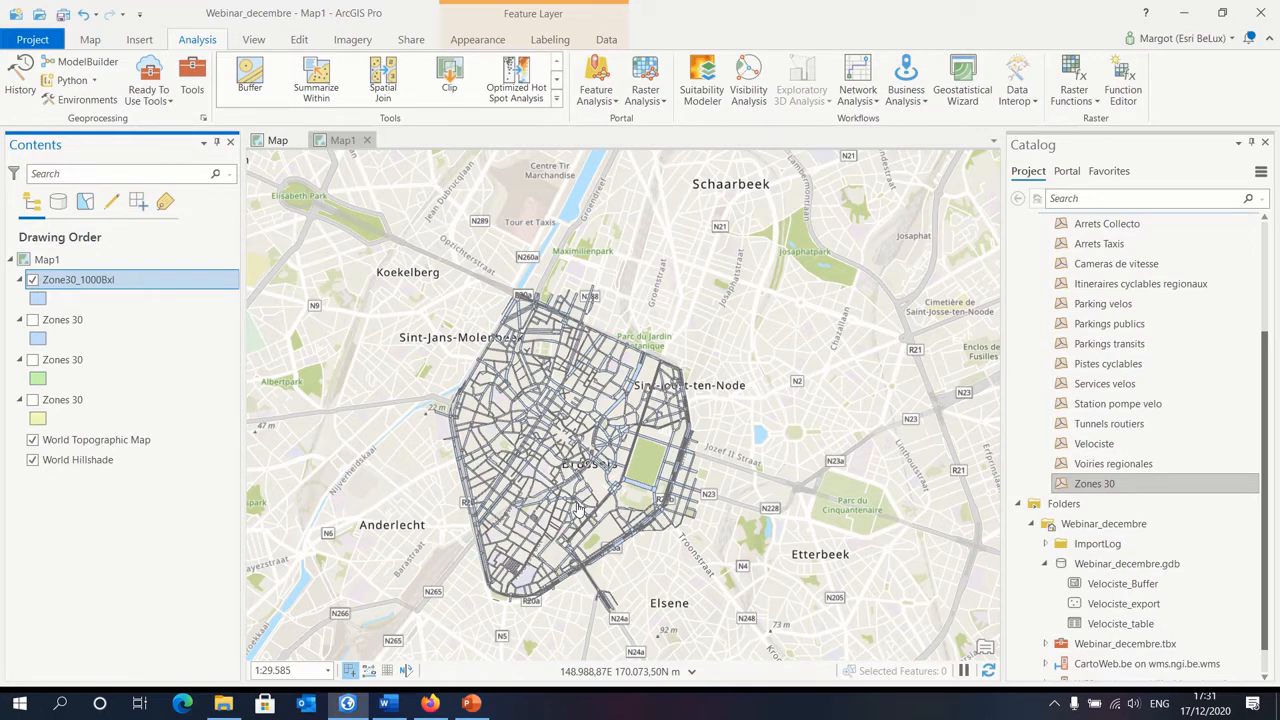
Step: Review the WFS connection mode and maximum features settings of the green Zones 30 layer without changing them
right_click(85, 368)
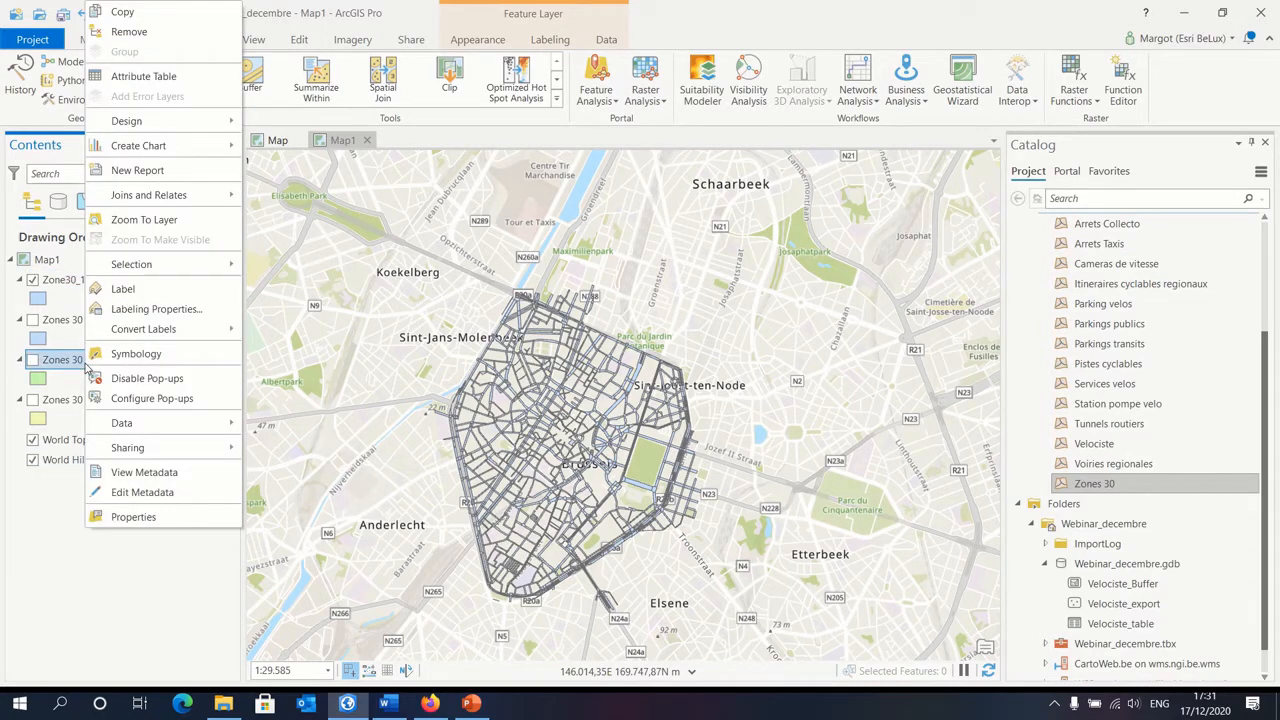
left_click(156, 522)
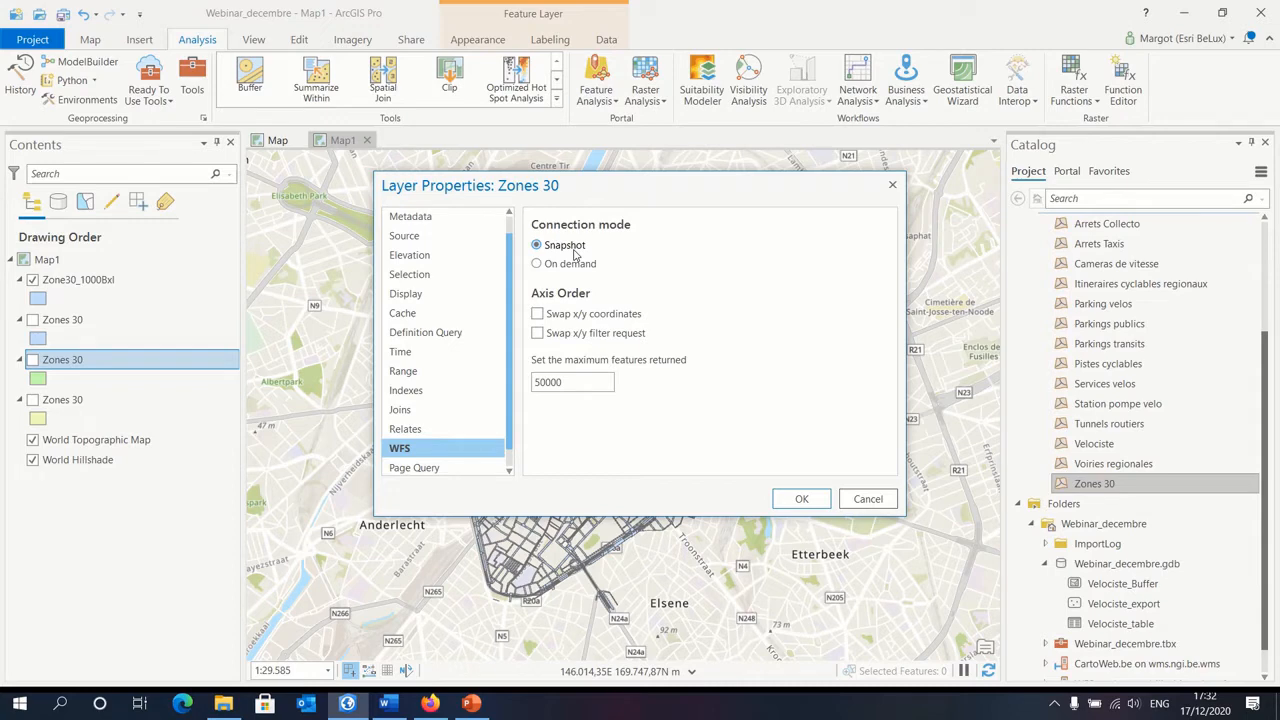
left_click(868, 499)
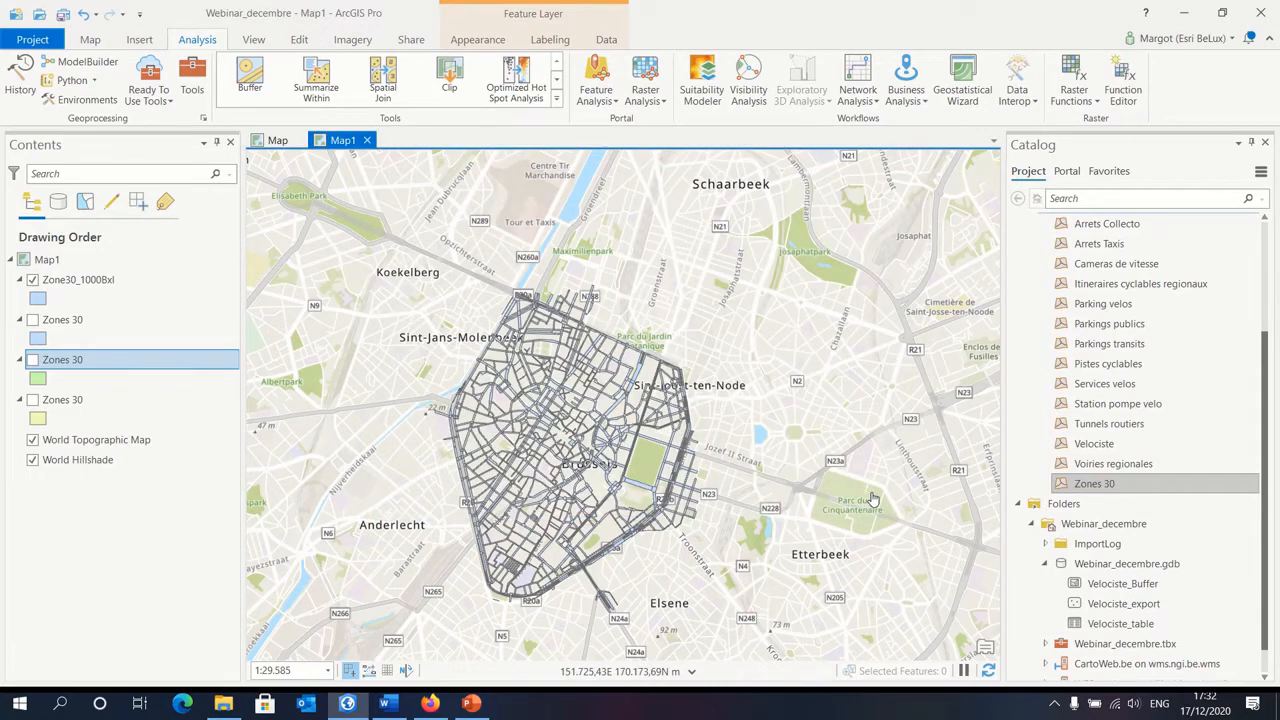
Step: Switch to Firefox and copy the Gebouwenregister WFS getcapabilities URL from geoservices.informatievlaanderen.be
left_click(429, 703)
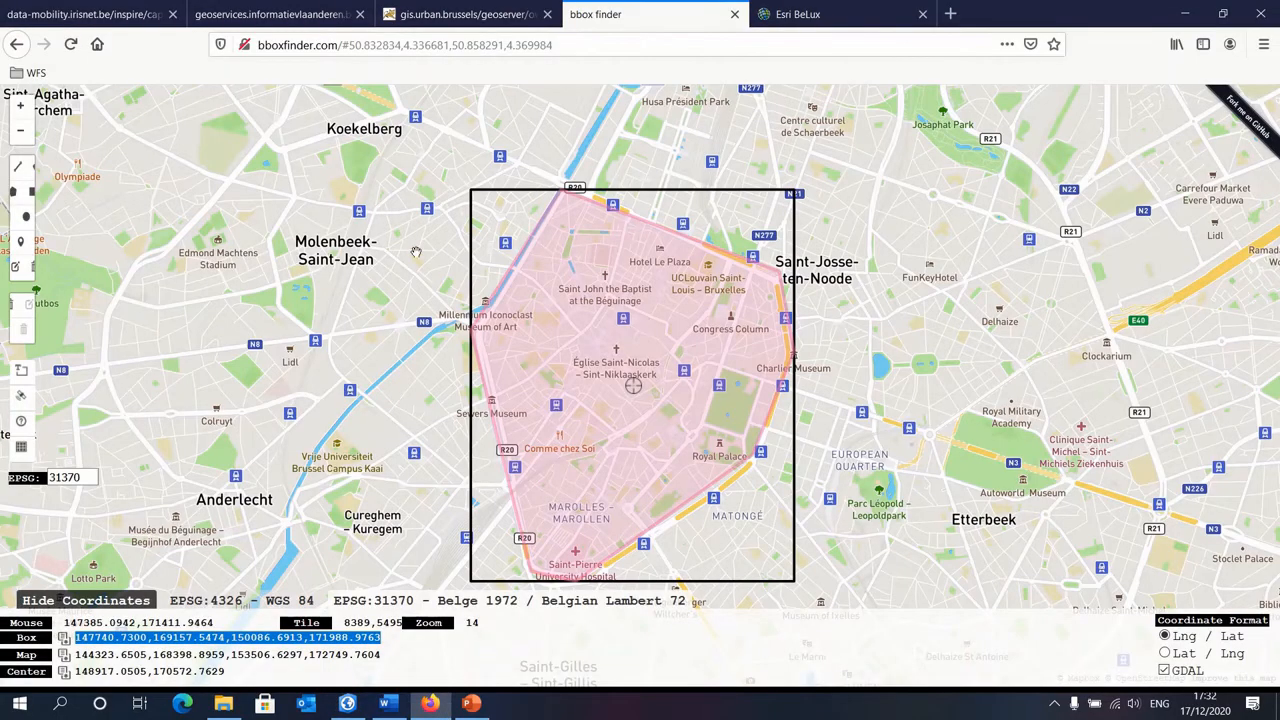
left_click(285, 12)
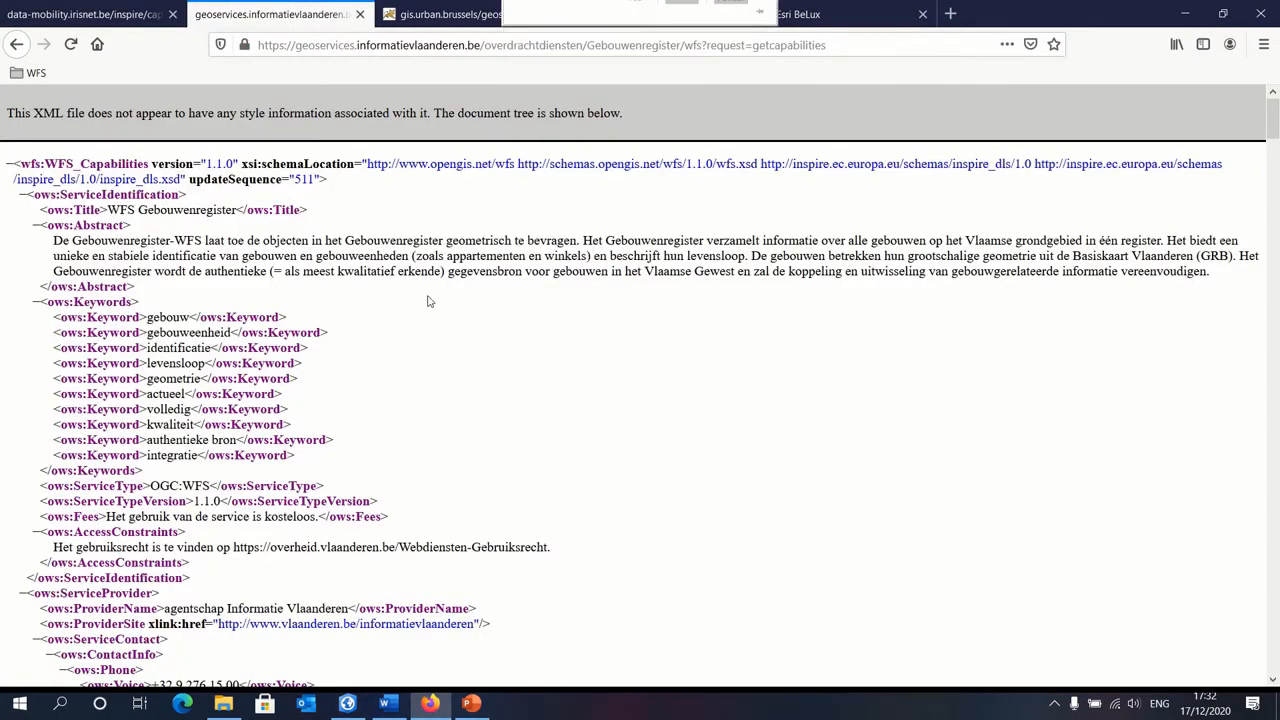
left_click(458, 45)
key("cmd+c")
right_click(460, 50)
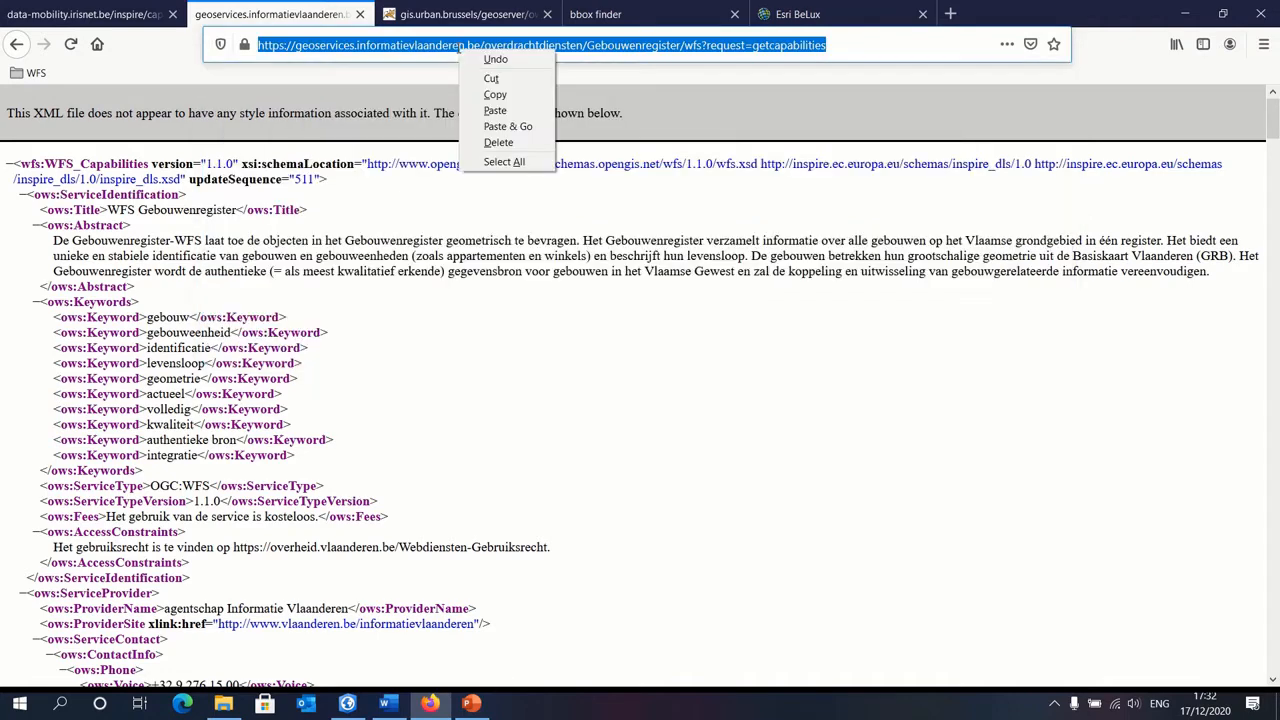
left_click(510, 96)
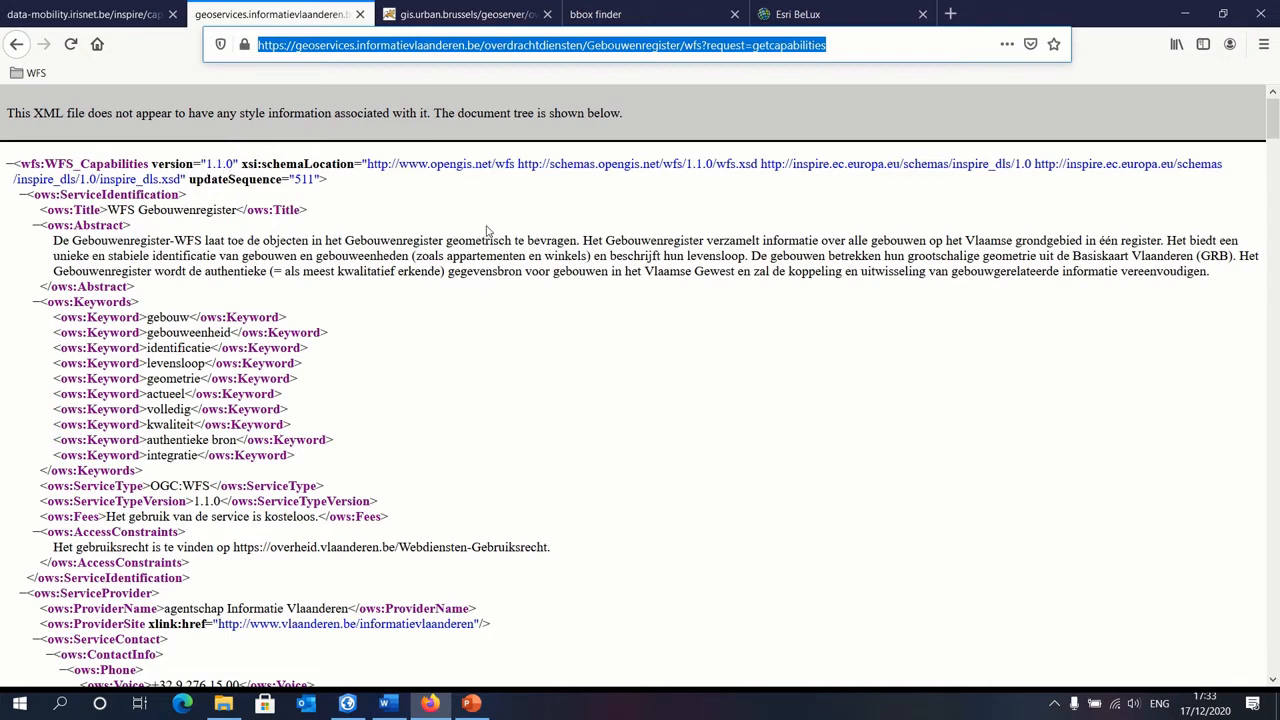
Step: Return to ArcGIS Pro and add a new WFS server connection using the copied Gebouwenregister URL and the default version
left_click(347, 703)
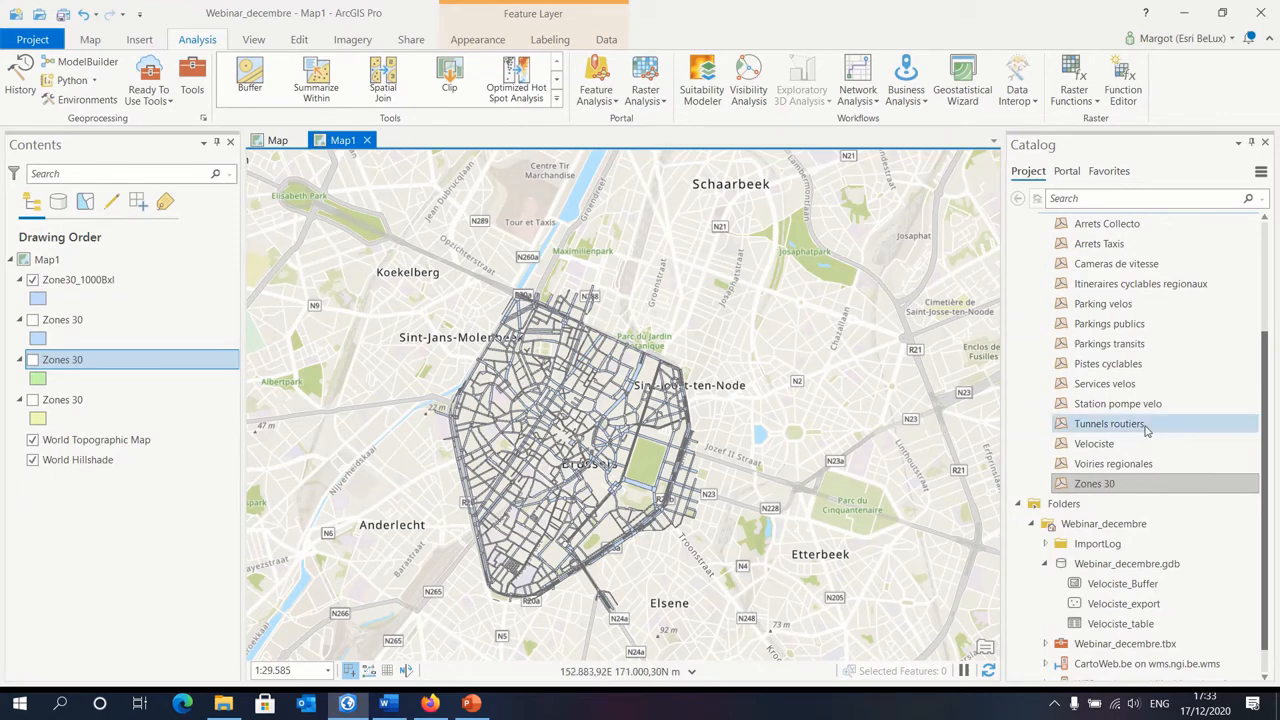
scroll(1135, 400, "up", 3)
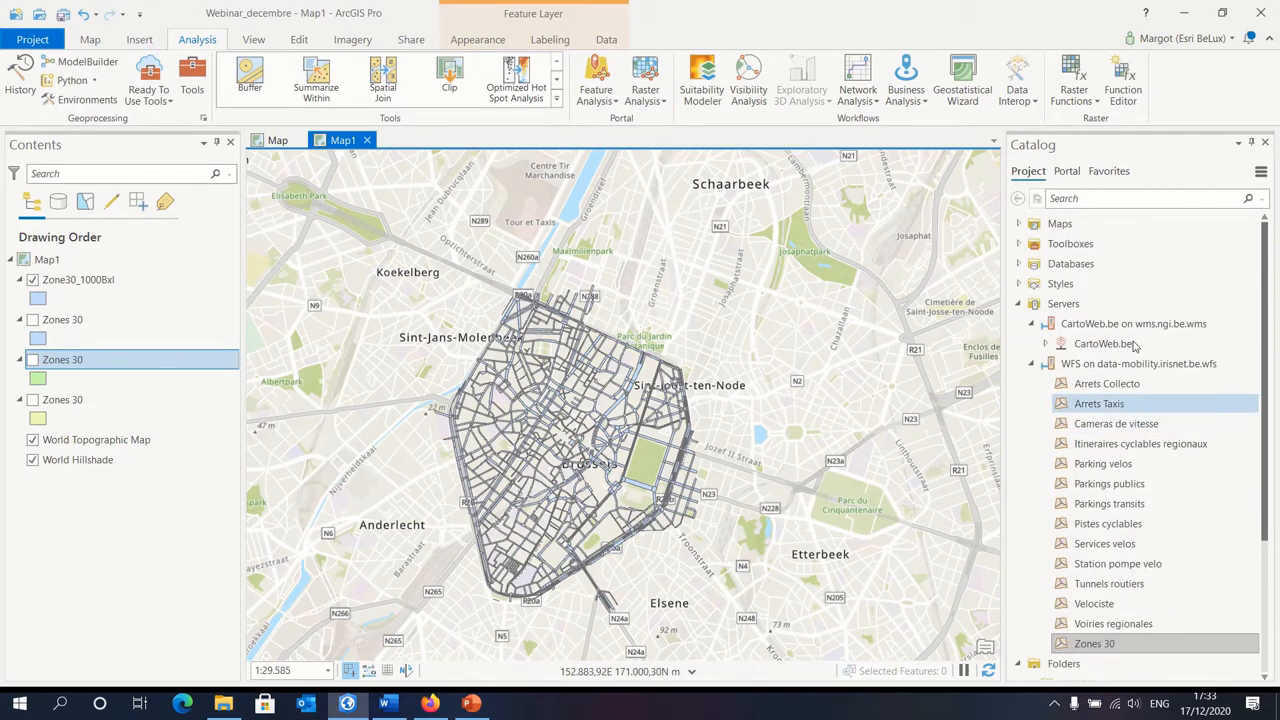
right_click(1094, 309)
left_click(1004, 403)
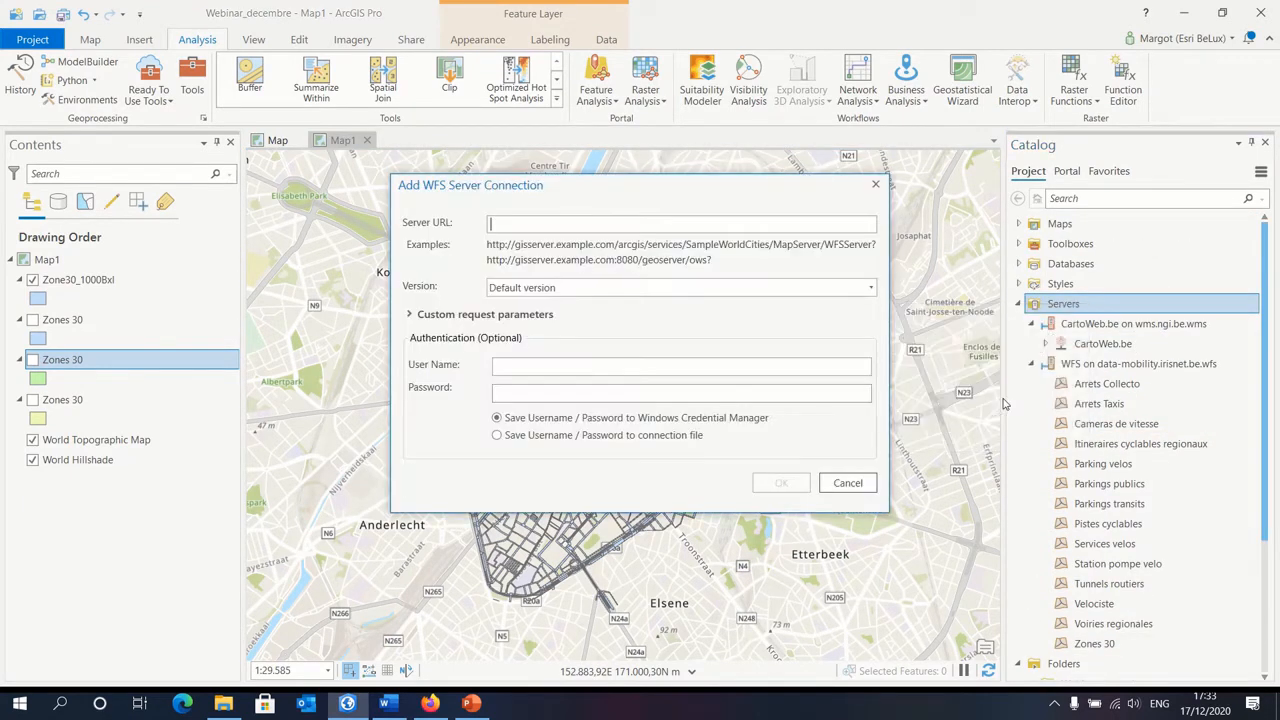
right_click(577, 227)
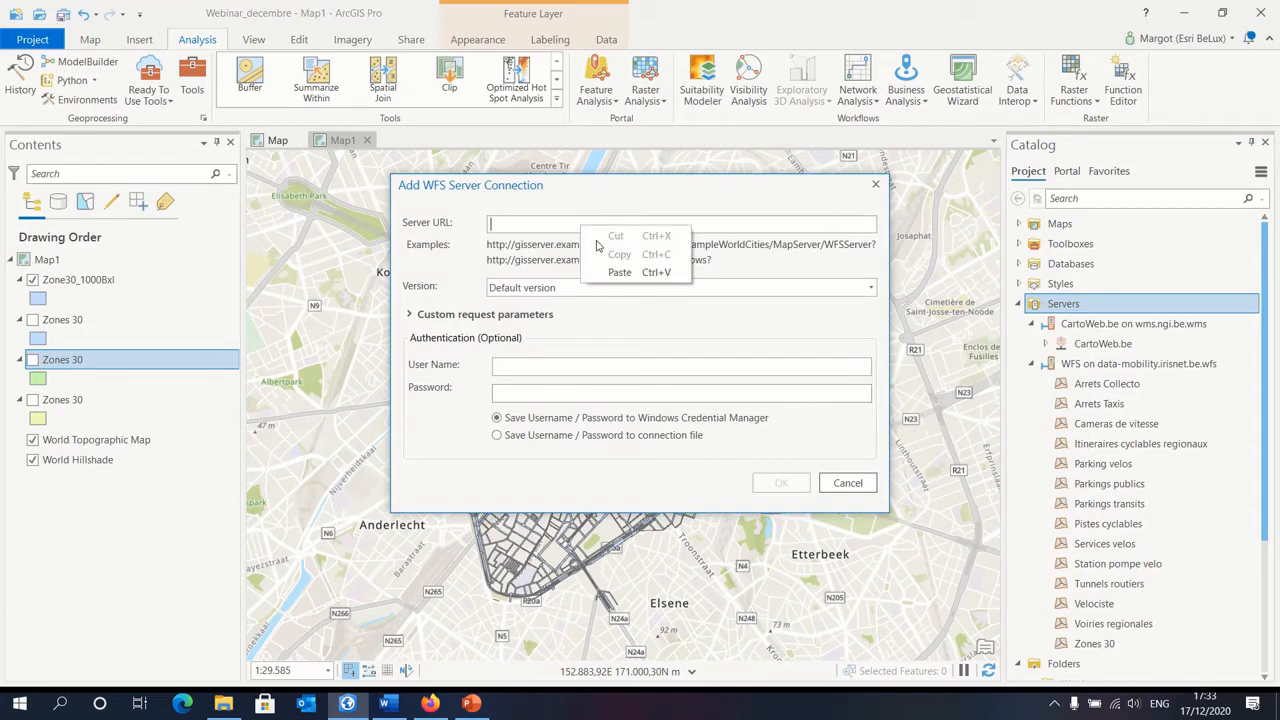
left_click(628, 281)
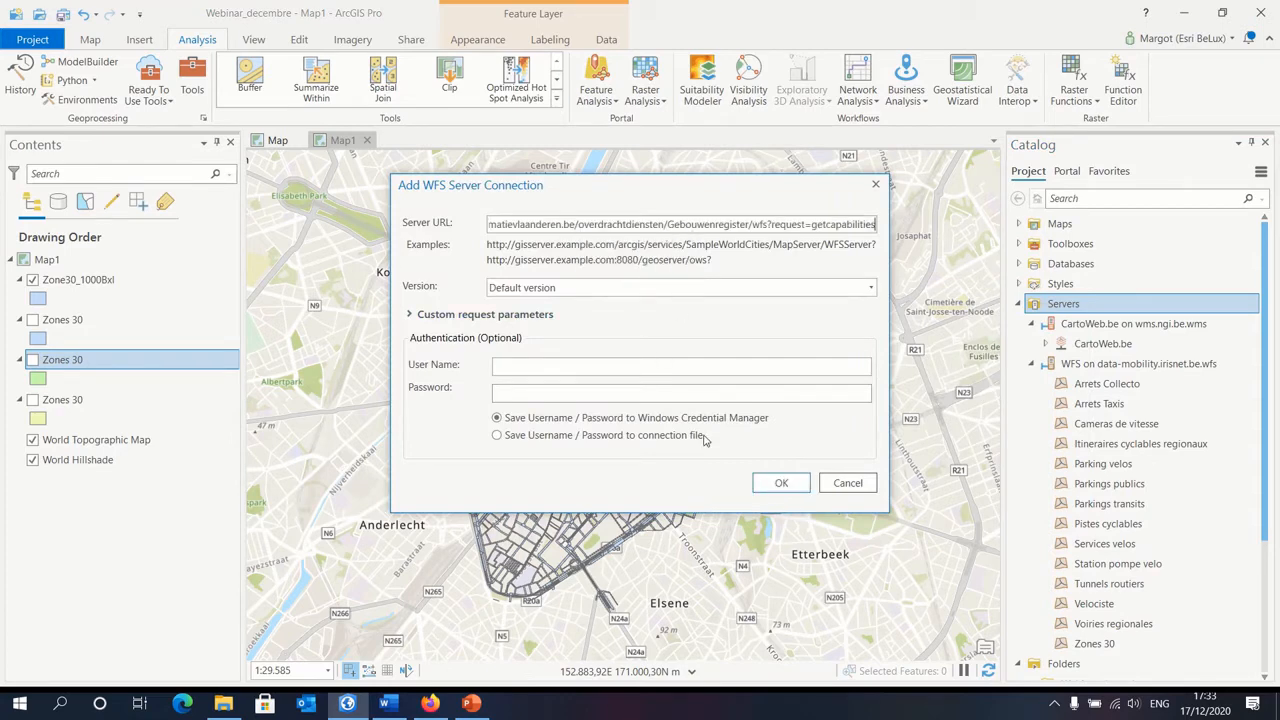
left_click(787, 487)
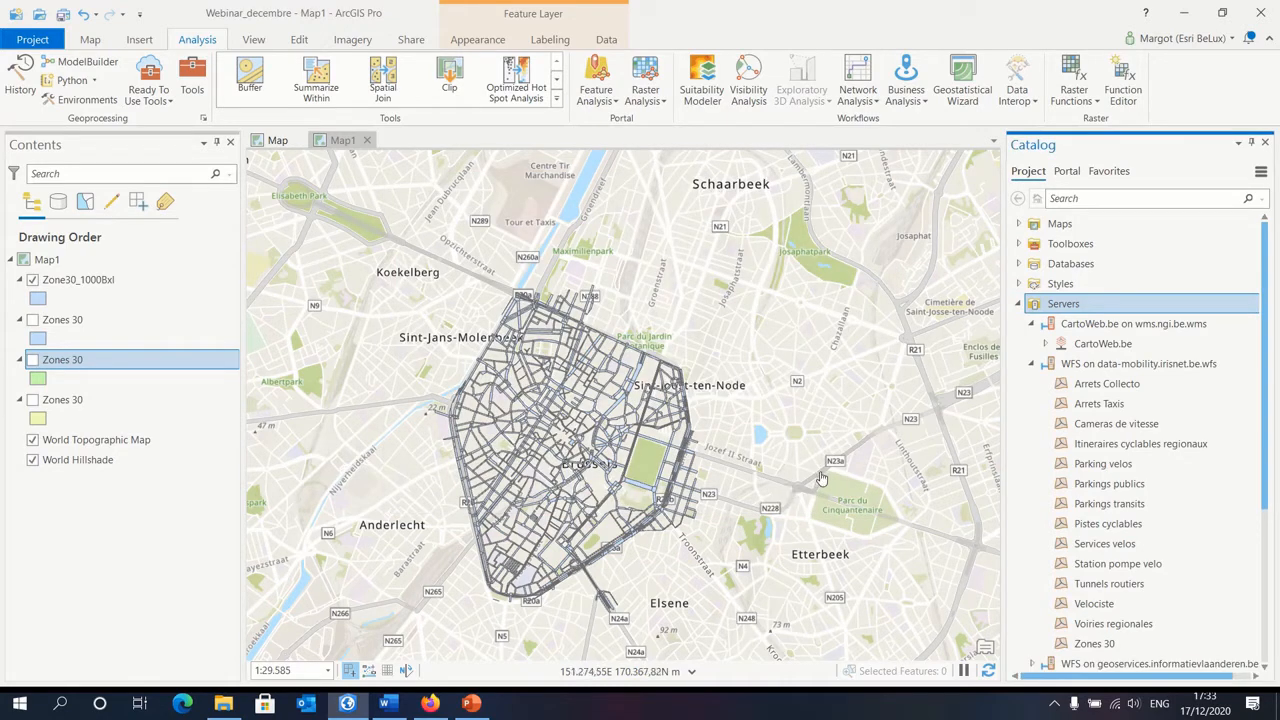
Step: Hide the Zone30_1000Bxl layer and add Gebouw from the geoservices.informatievlaanderen.be WFS connection to Map1
left_click(32, 280)
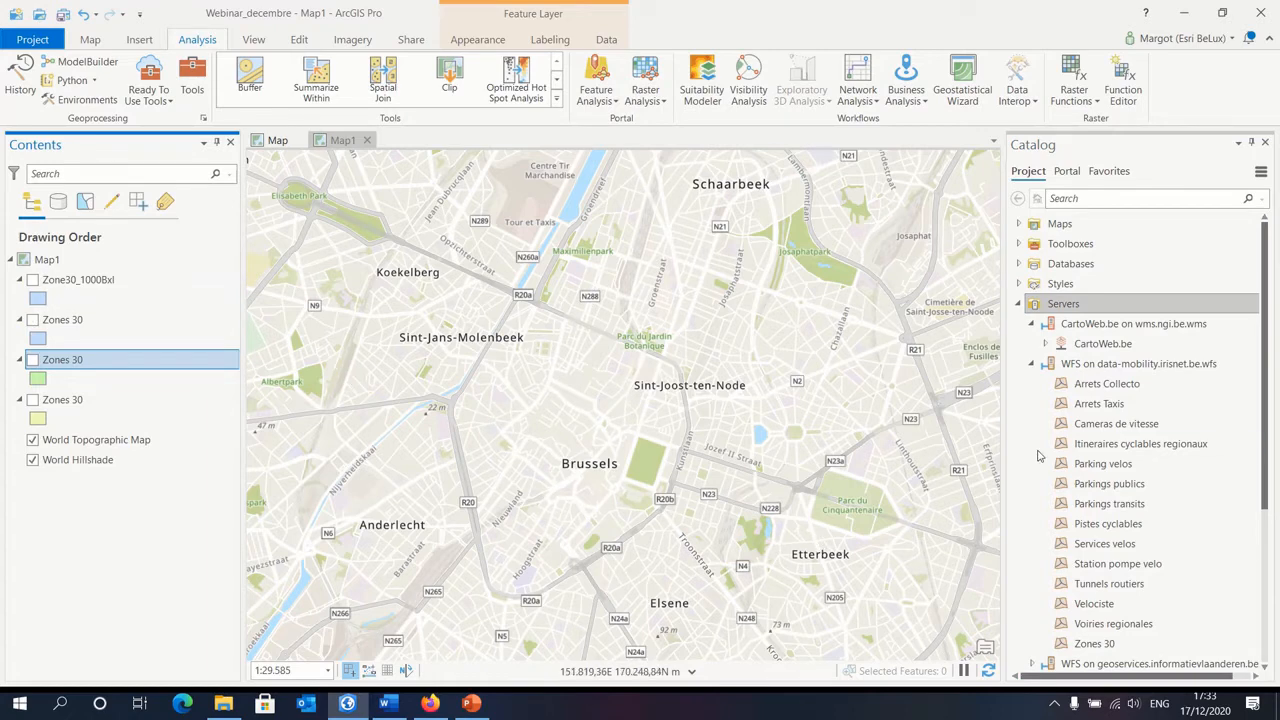
scroll(1093, 385, "down", 4)
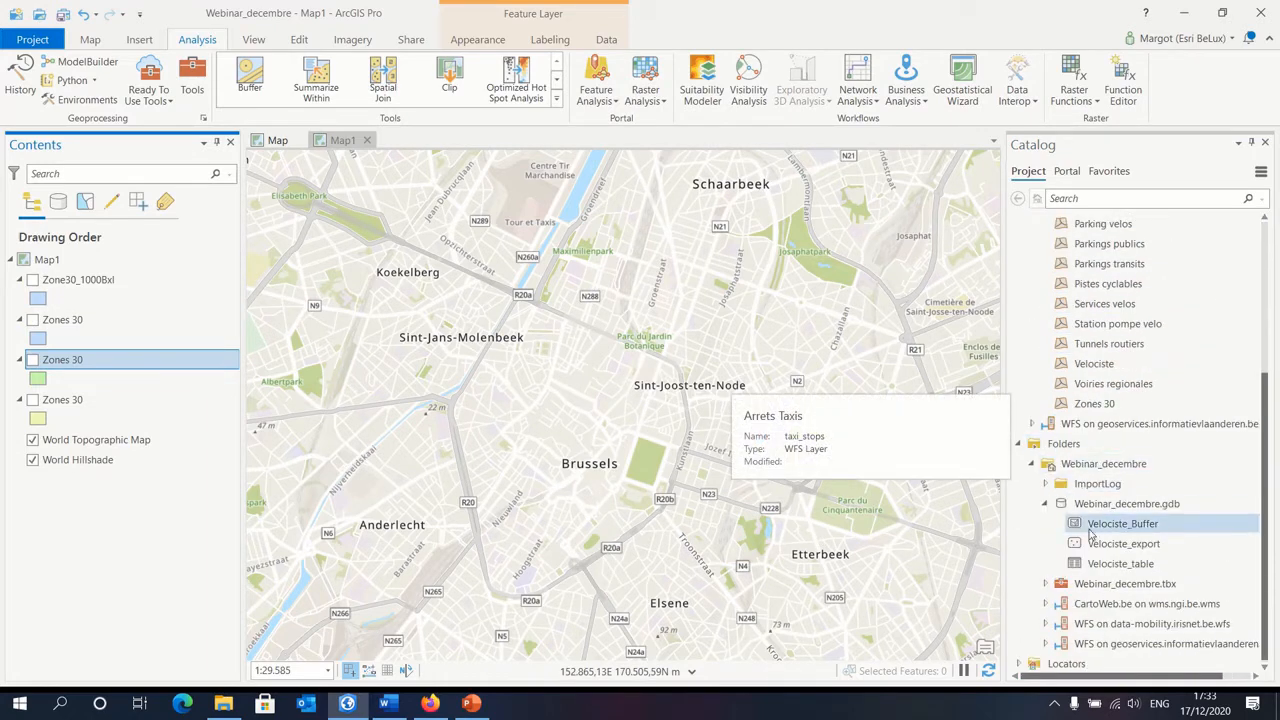
left_click(1034, 424)
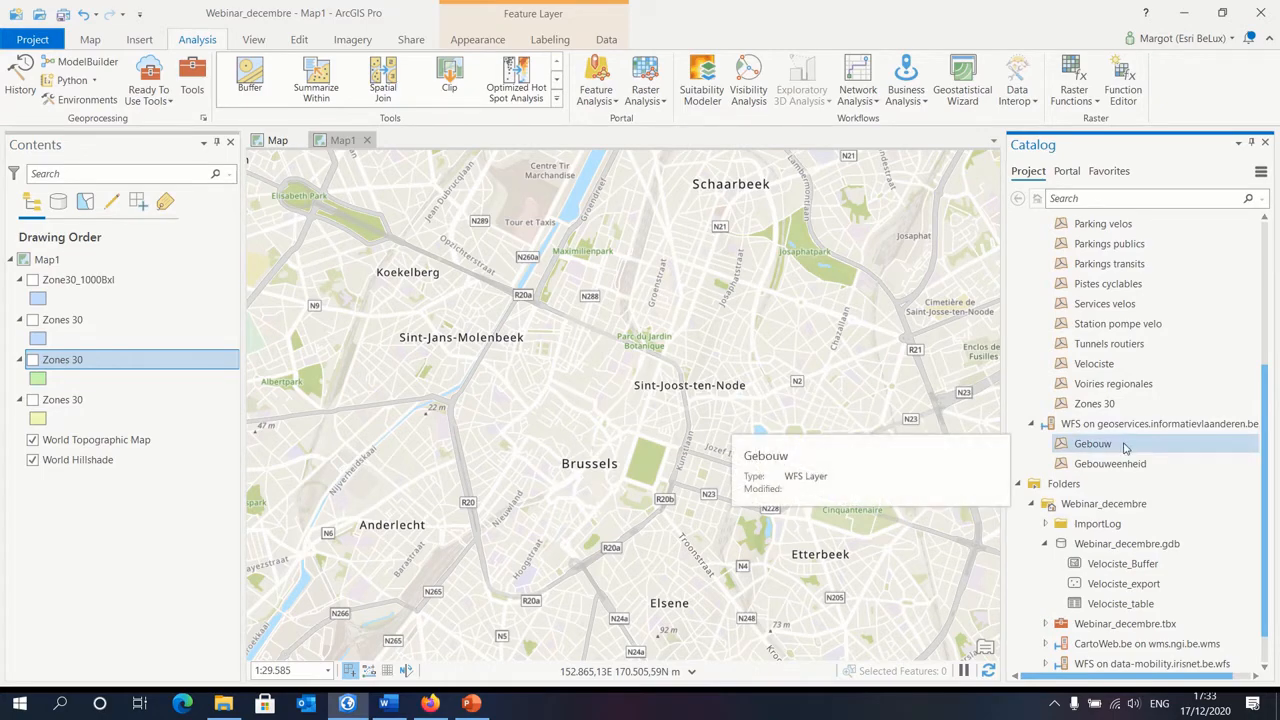
left_click_drag(1124, 447, 683, 388)
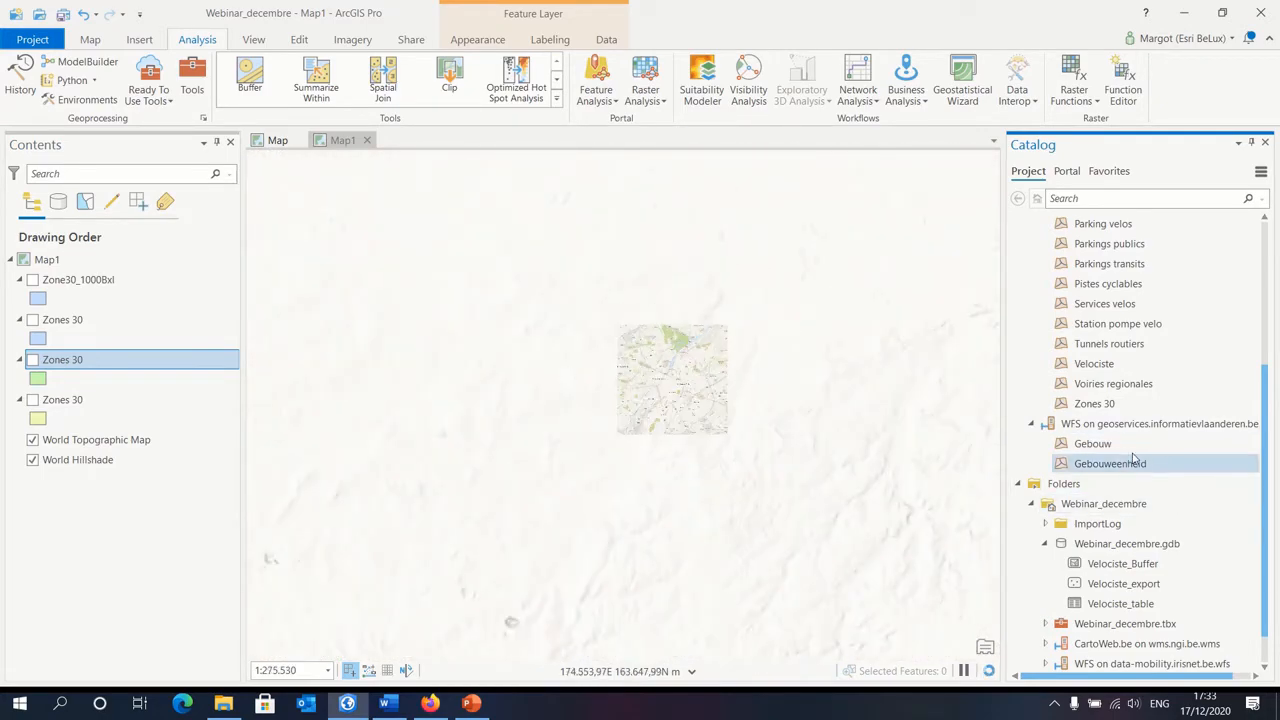
left_click_drag(1122, 445, 616, 379)
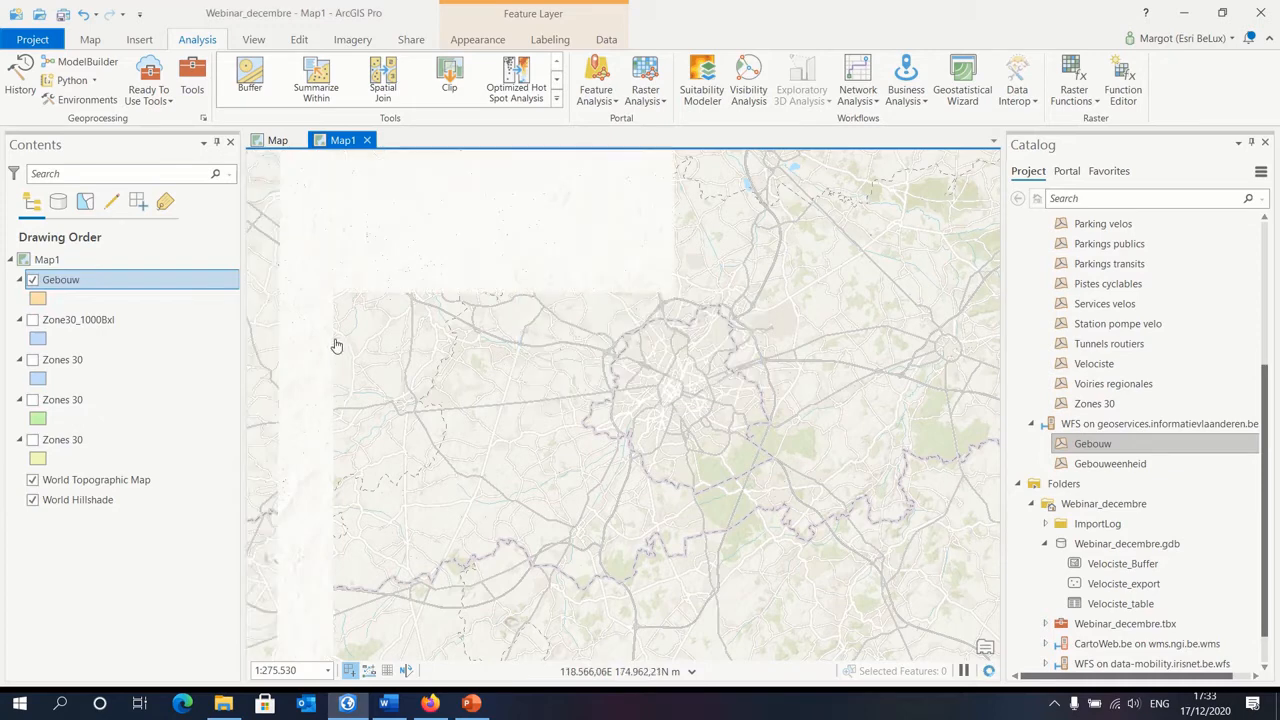
Step: Examine the Gebouw layer's coverage across Flanders and at close range around Woubrechtegem
left_click_drag(388, 355, 574, 429)
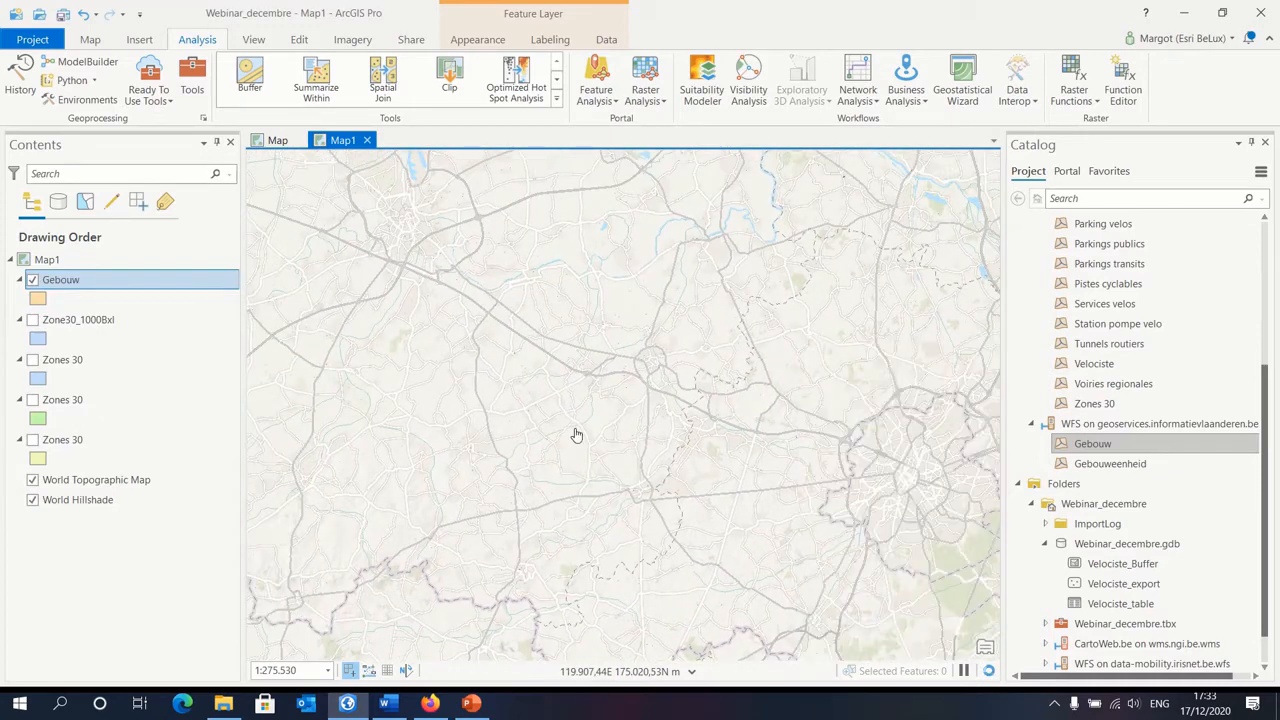
scroll(562, 421, "down", 2)
scroll(563, 421, "down", 2)
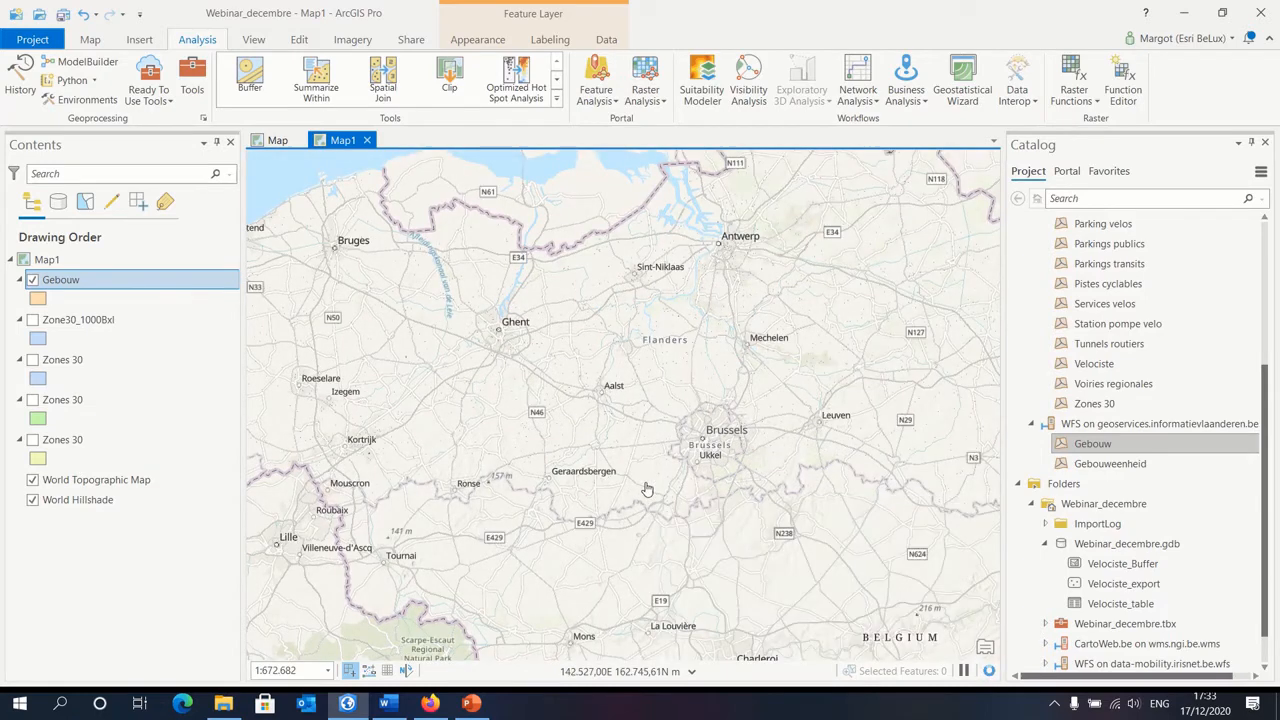
left_click_drag(588, 387, 589, 466)
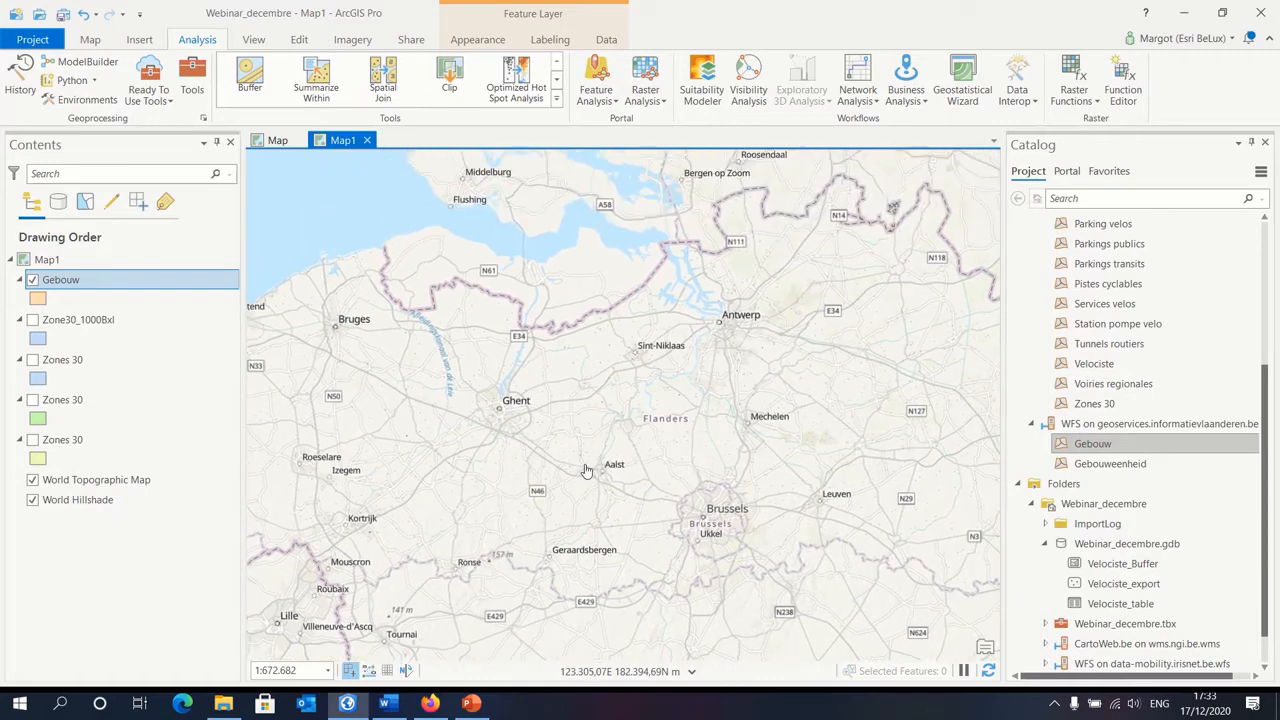
scroll(558, 516, "up", 5)
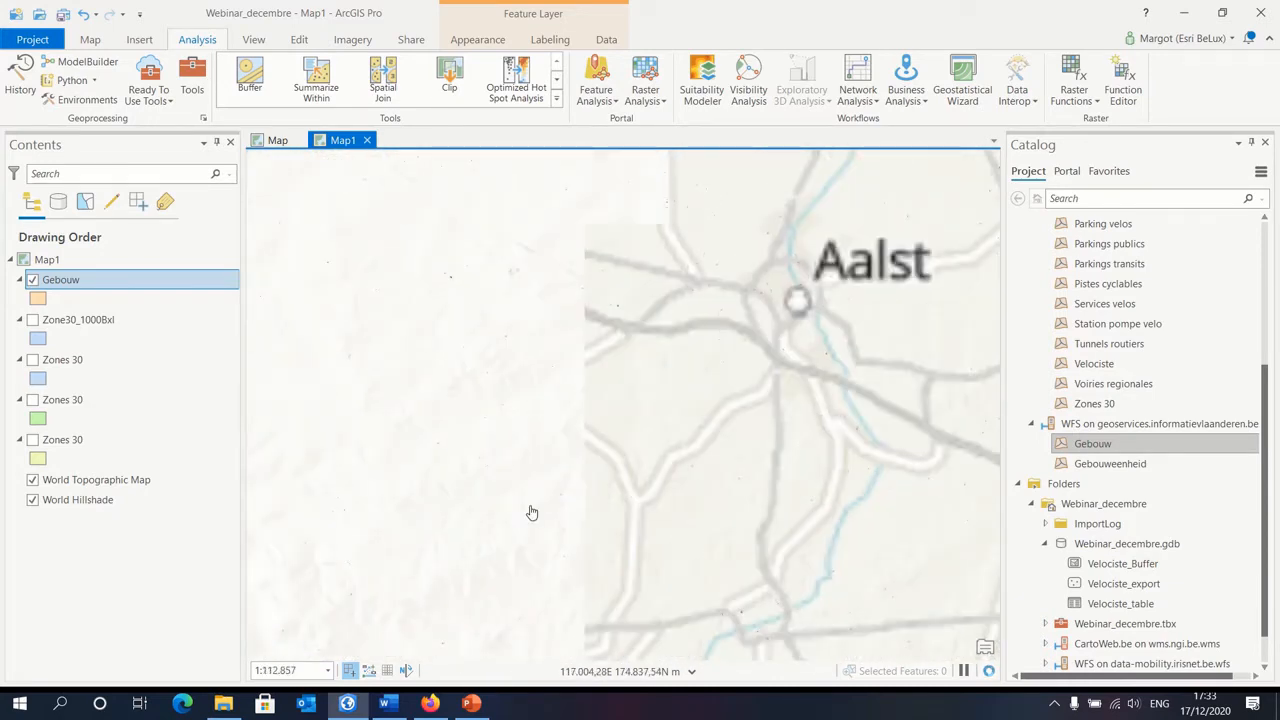
scroll(533, 514, "up", 5)
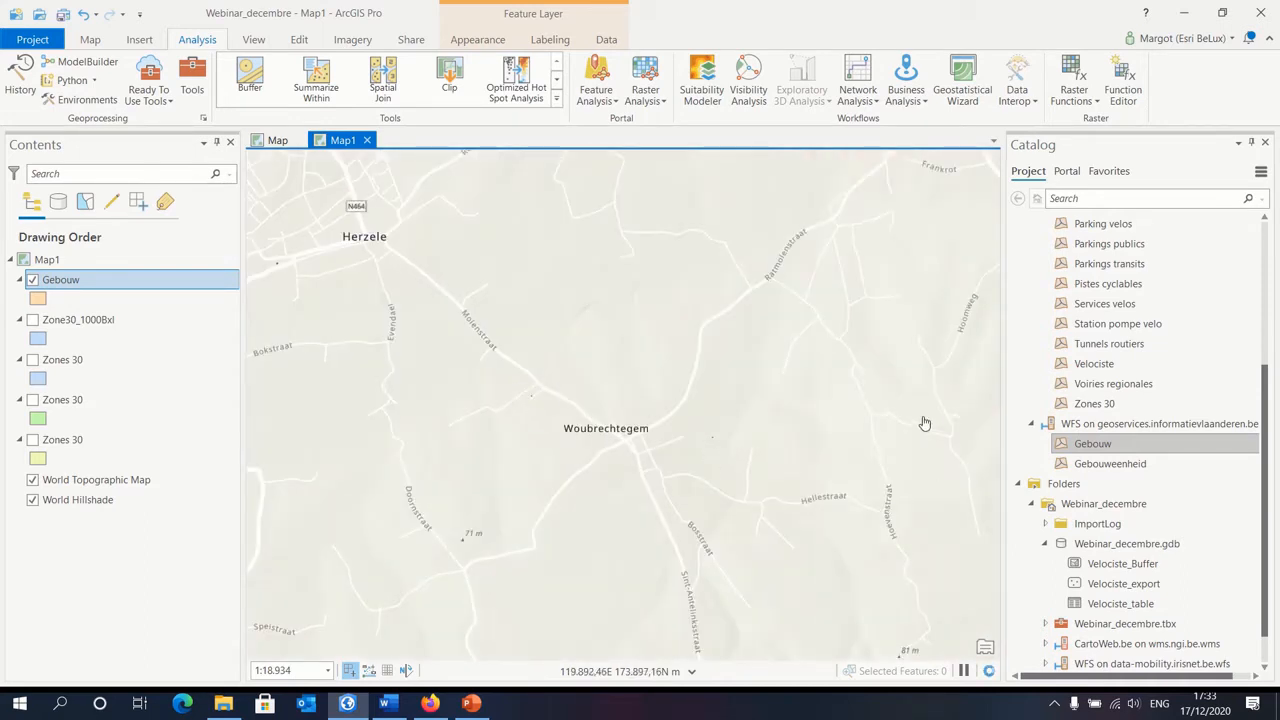
Step: Check the Gebouw layer's WFS settings for the maximum features returned, and open its attribute table to compare the record count
right_click(81, 284)
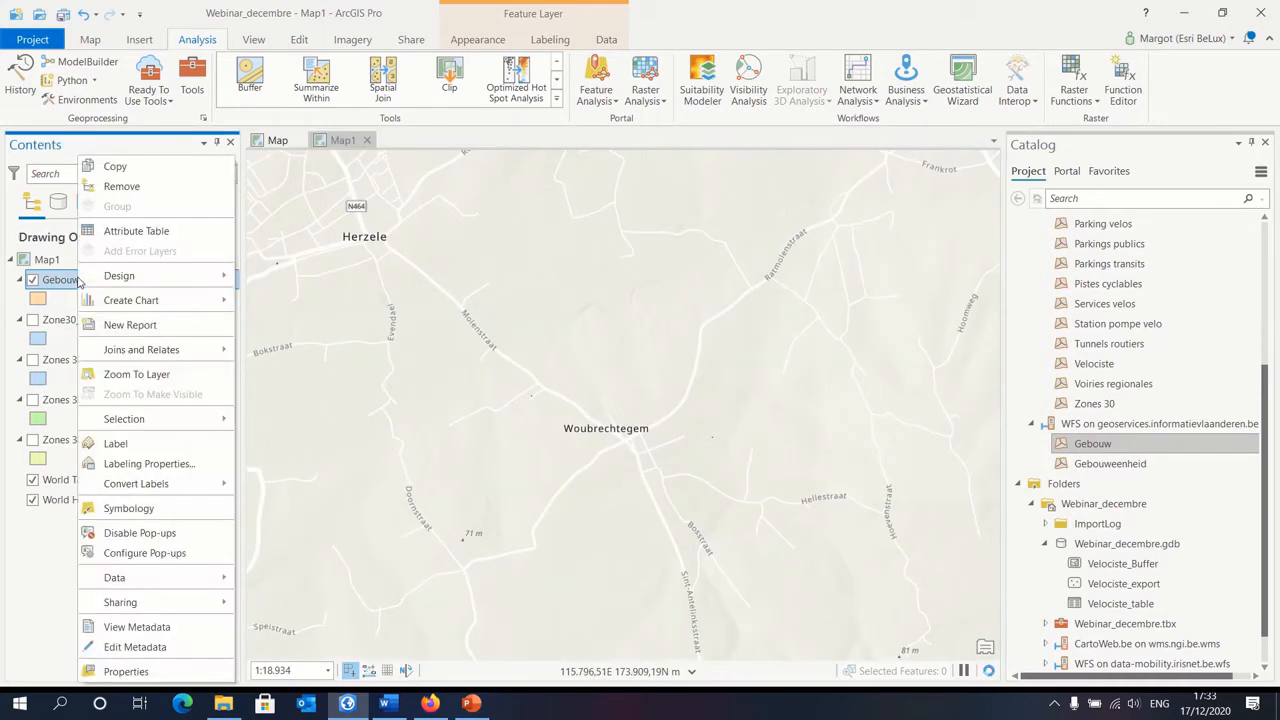
left_click(126, 671)
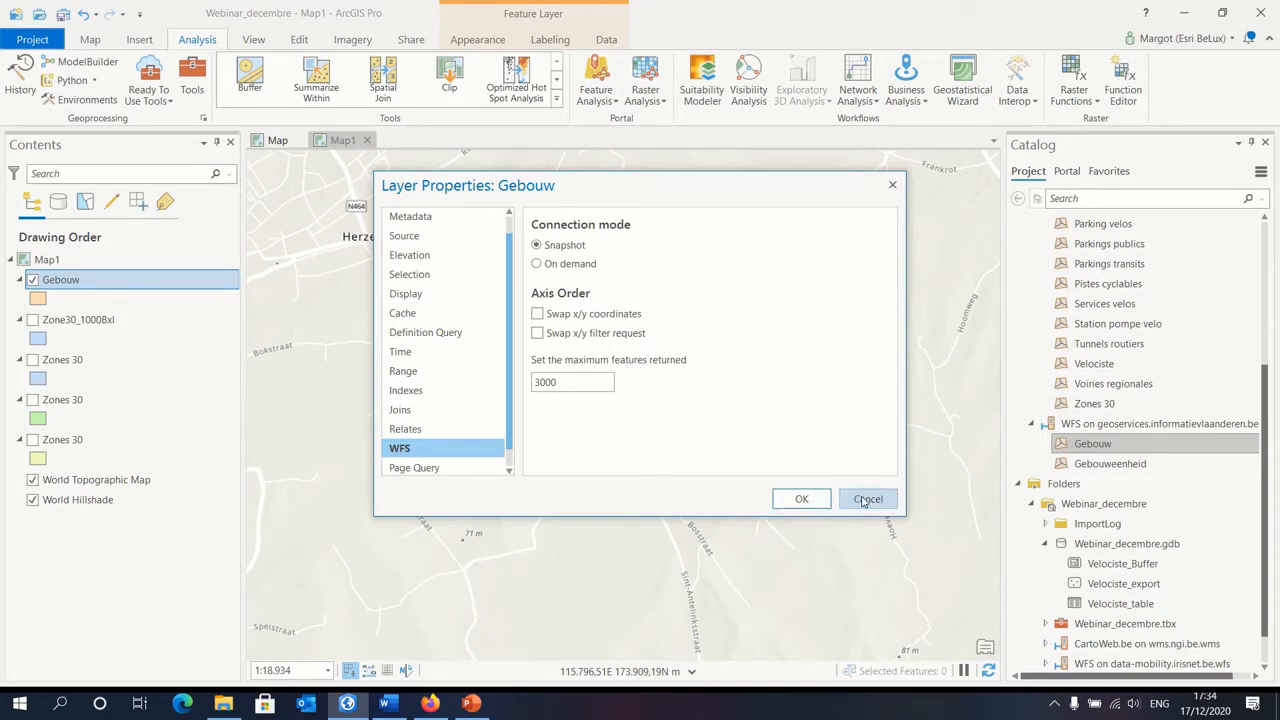
left_click(802, 498)
right_click(131, 282)
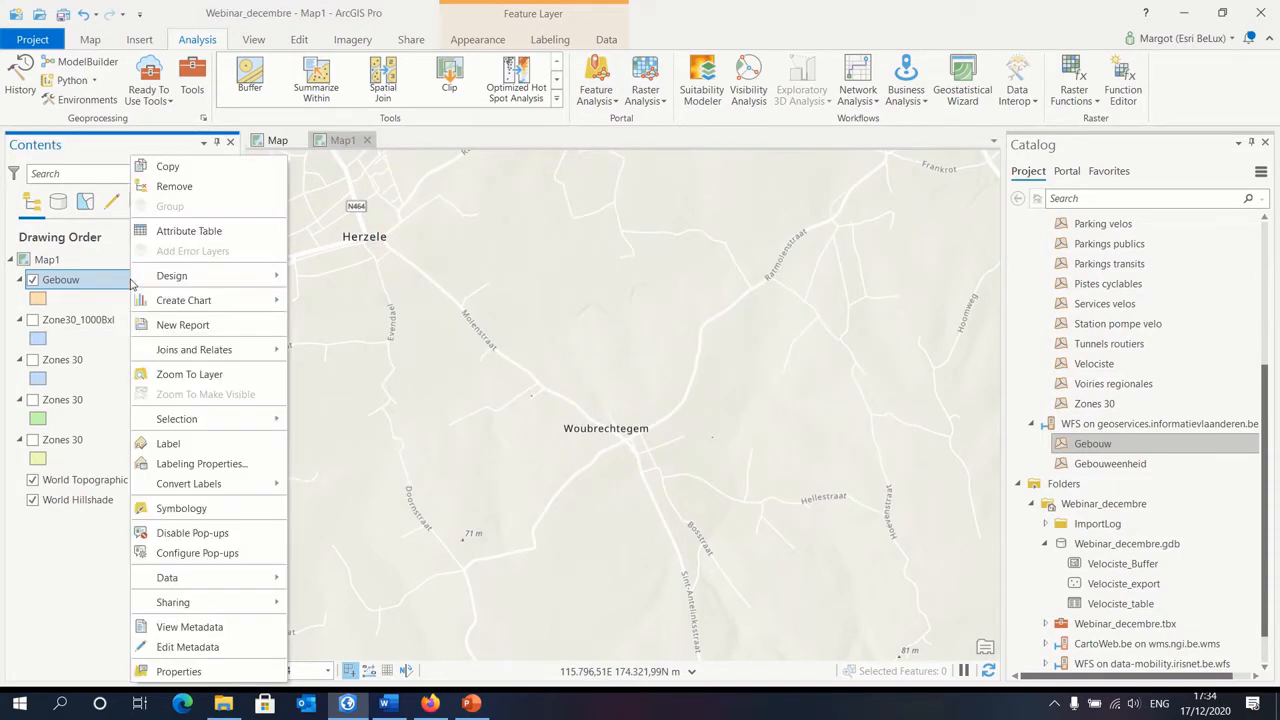
left_click(205, 232)
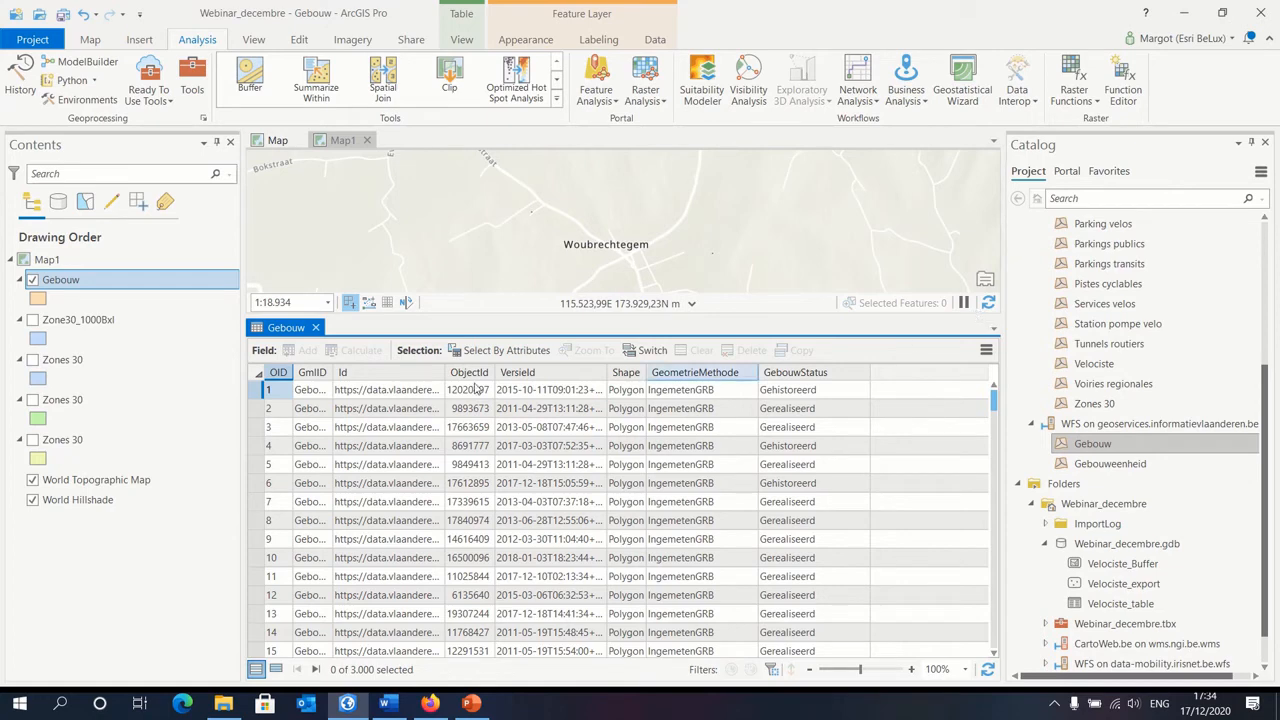
Step: Close the Gebouw attribute table and set the layer's WFS connection mode to On demand
left_click(316, 328)
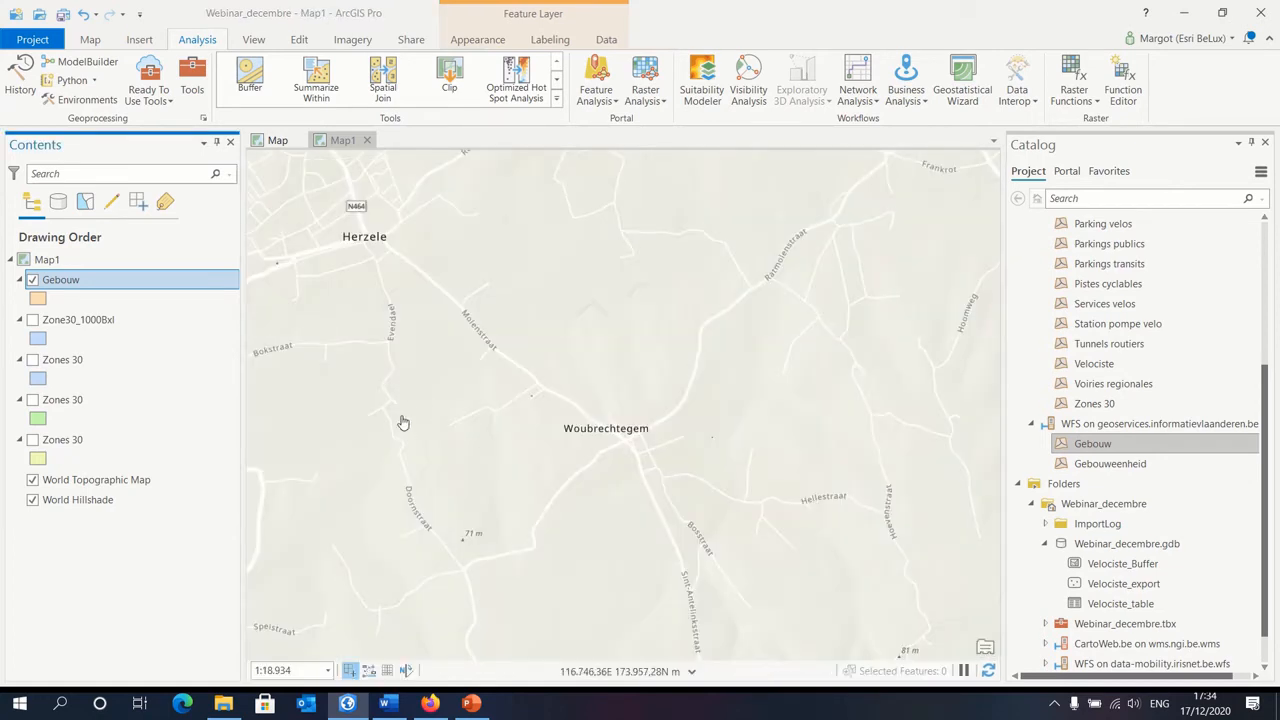
right_click(77, 284)
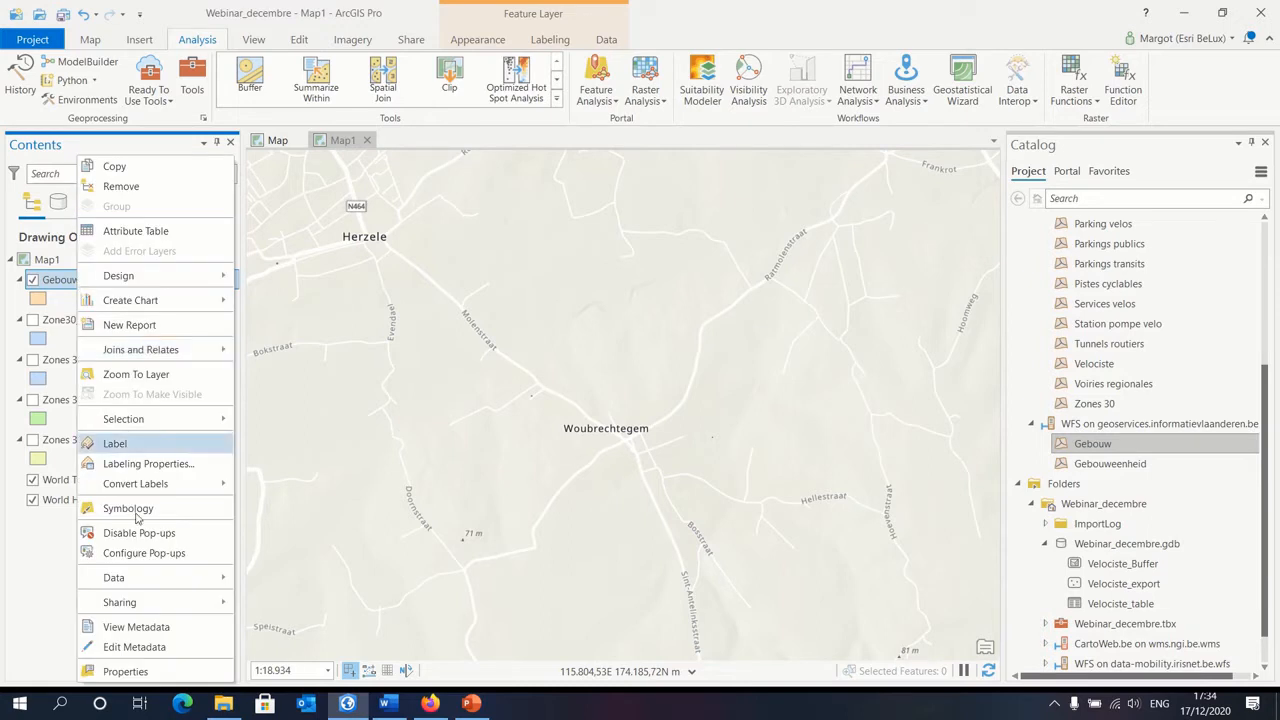
left_click(127, 671)
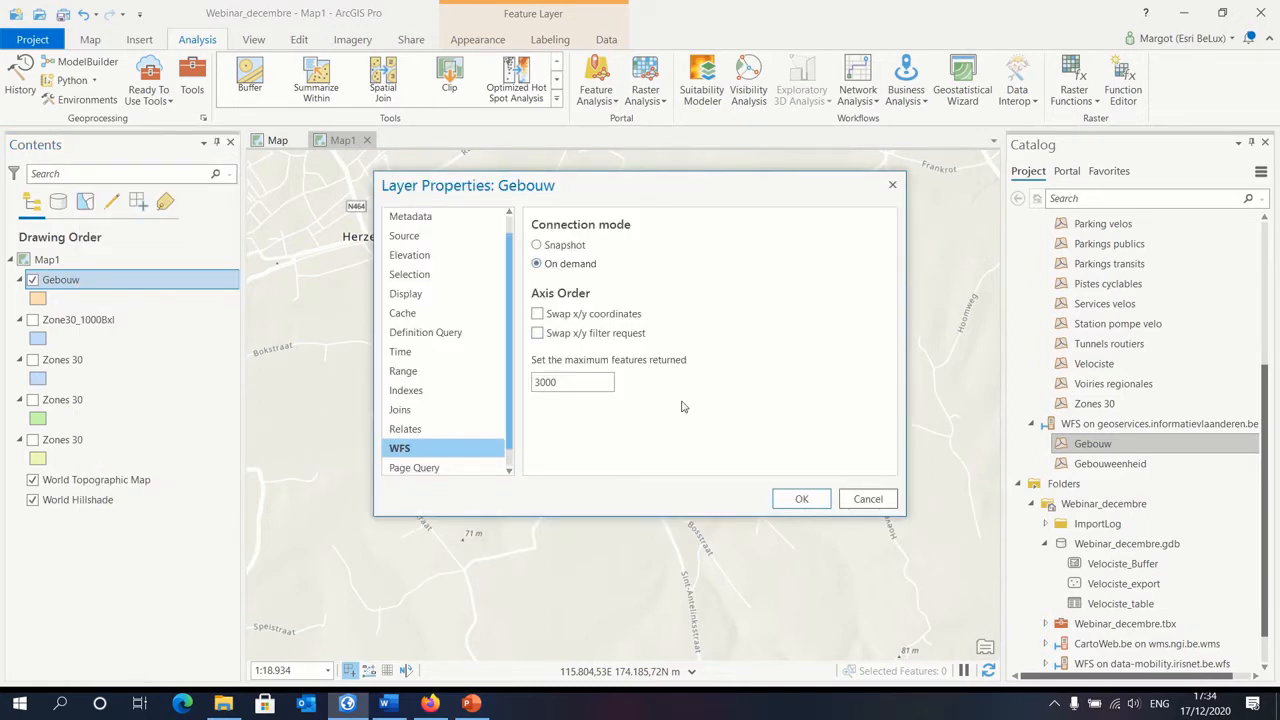
left_click(820, 505)
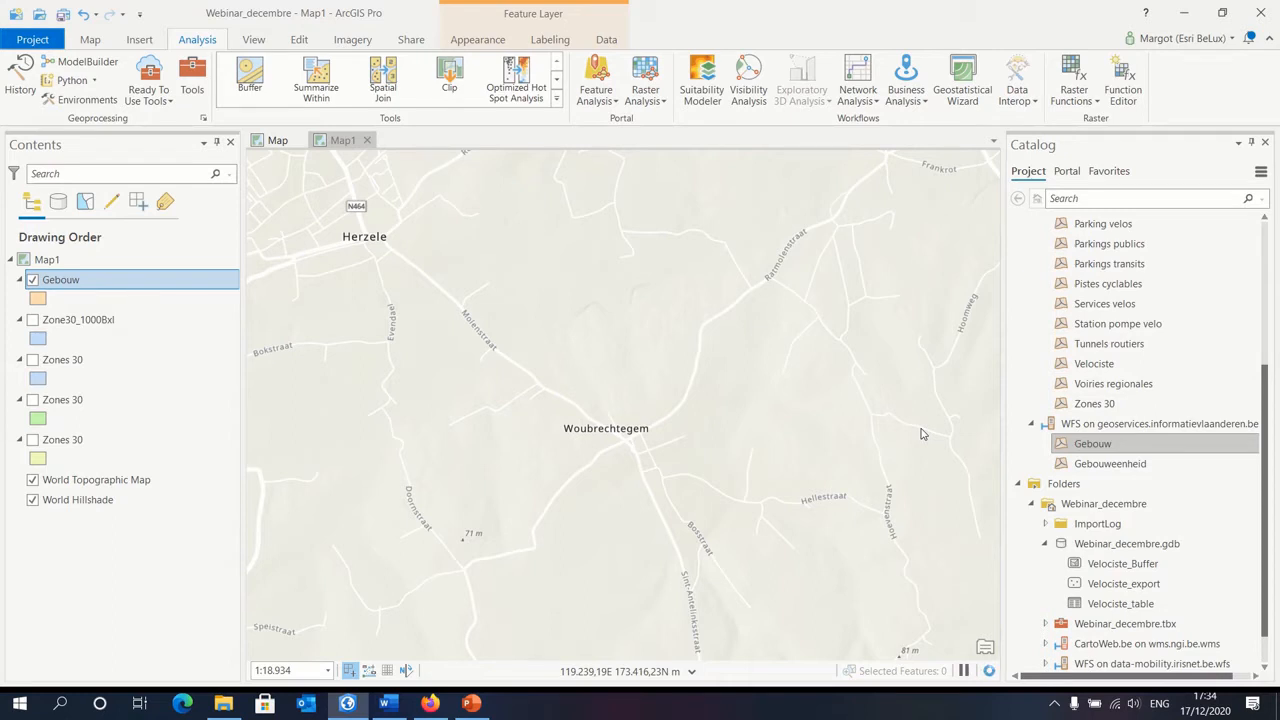
Step: Examine how the Gebouw buildings load across Herzele, Ressegem, Borsbeke and Bambrugge at the current scale
mouse_move(477, 329)
left_mouse_down()
mouse_move(614, 360)
mouse_move(843, 516)
left_mouse_up()
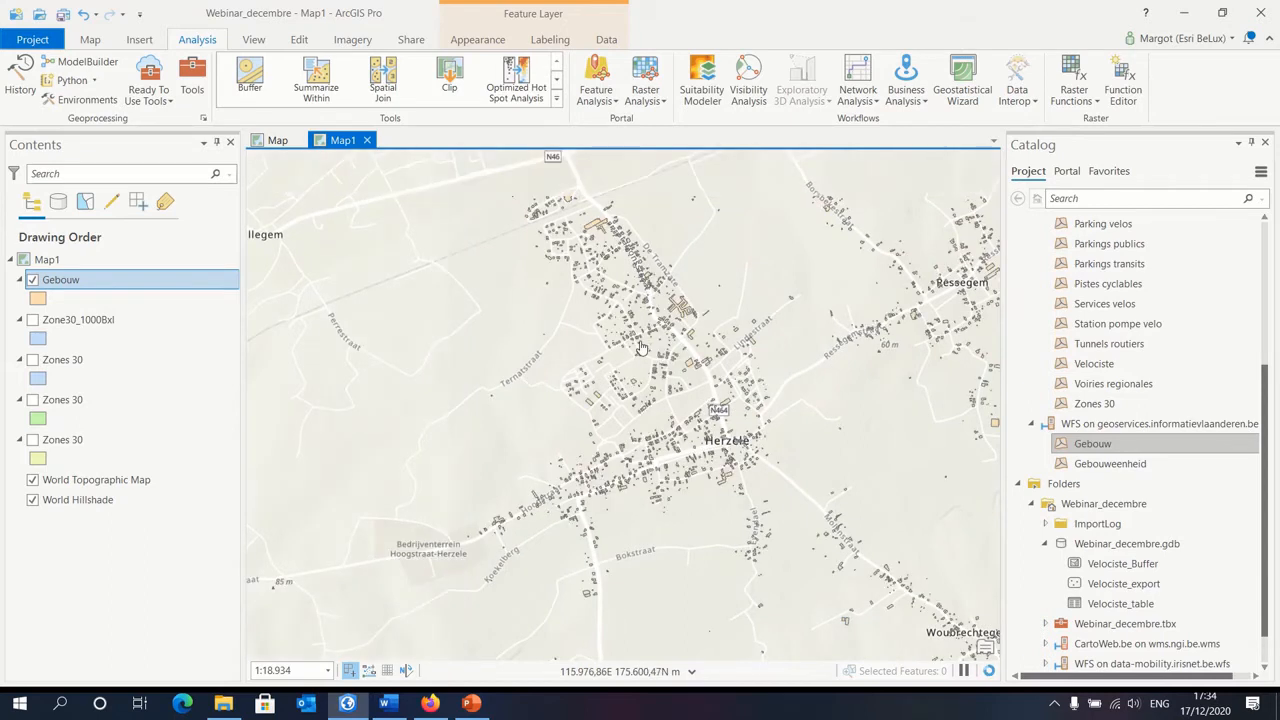
left_click_drag(908, 440, 878, 459)
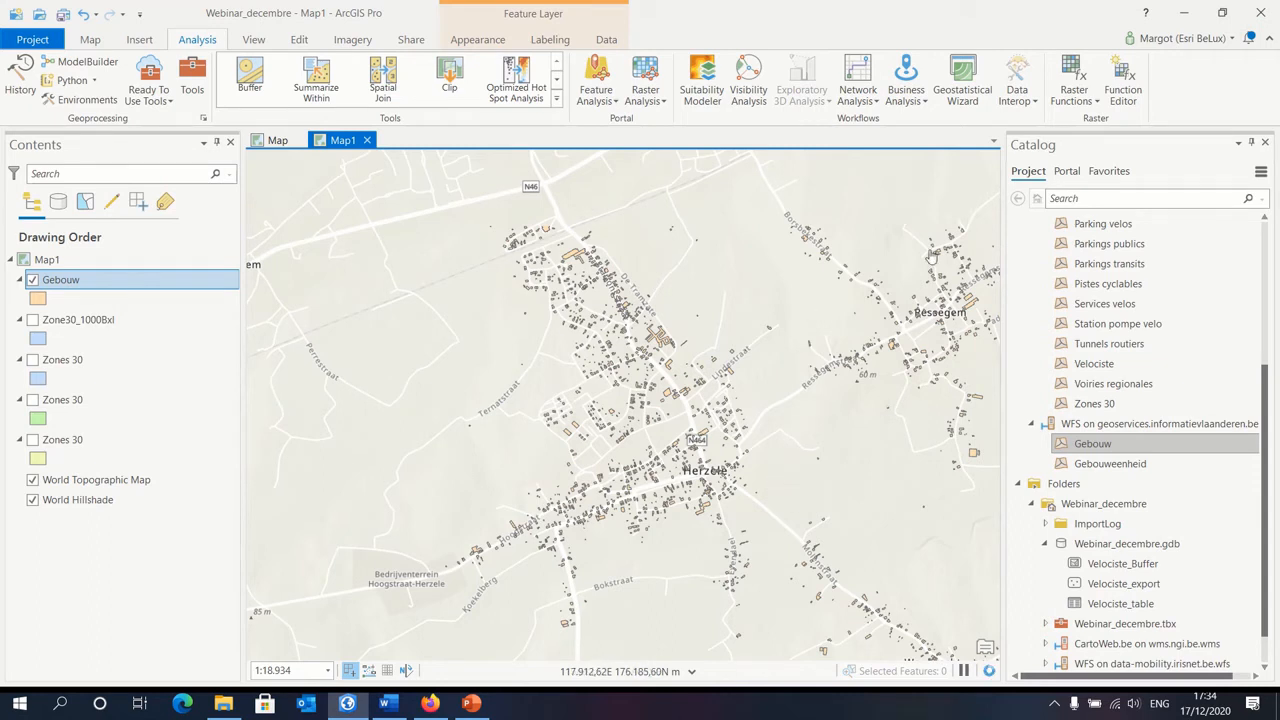
left_click_drag(919, 249, 577, 457)
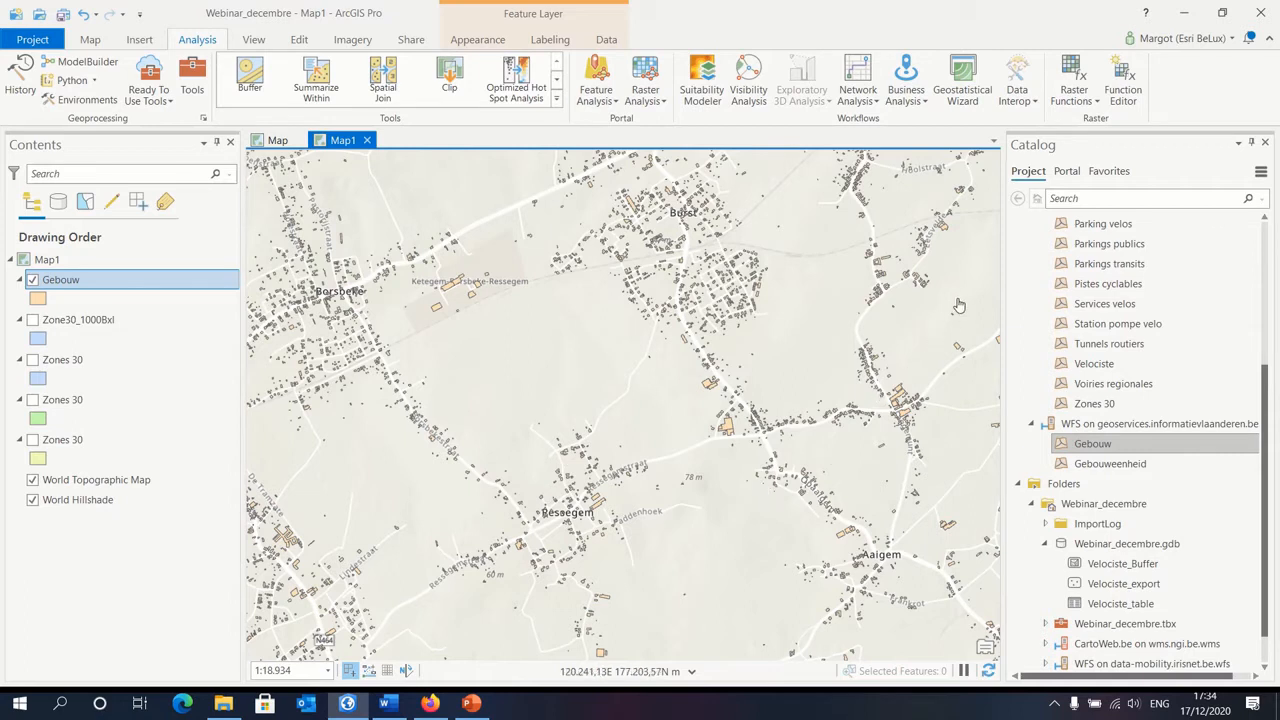
left_click_drag(960, 298, 740, 492)
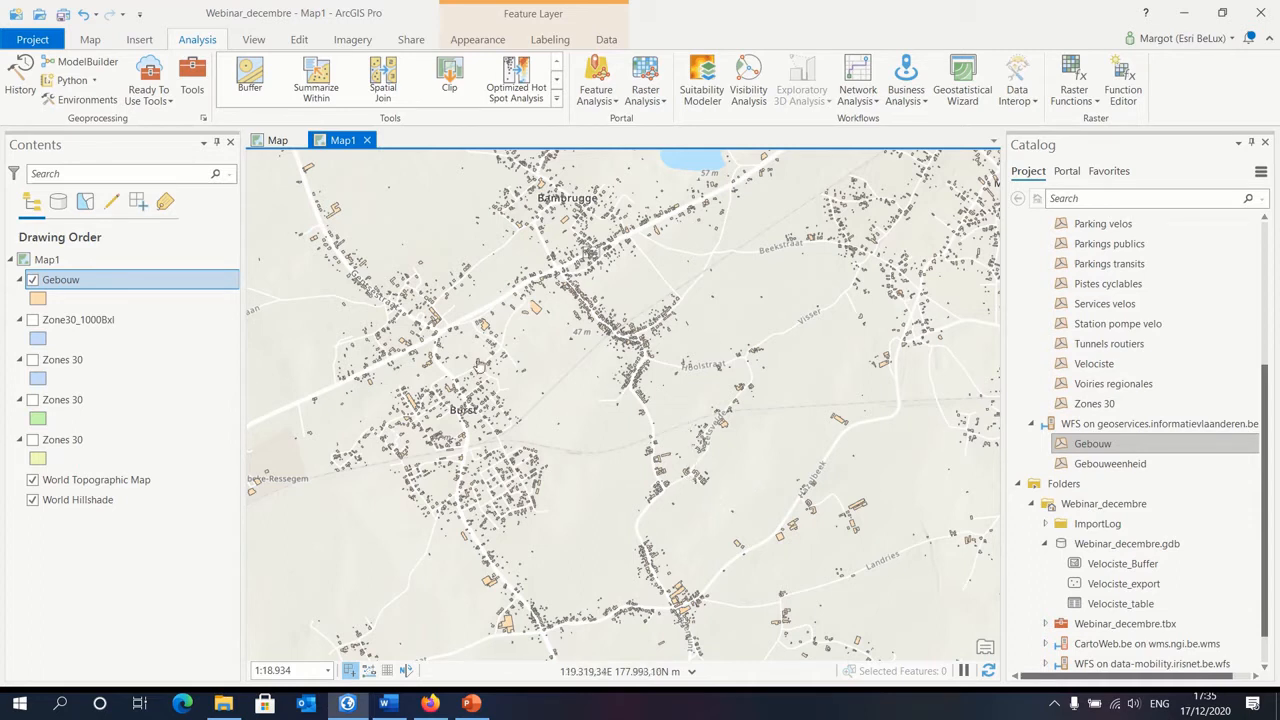
left_click(139, 40)
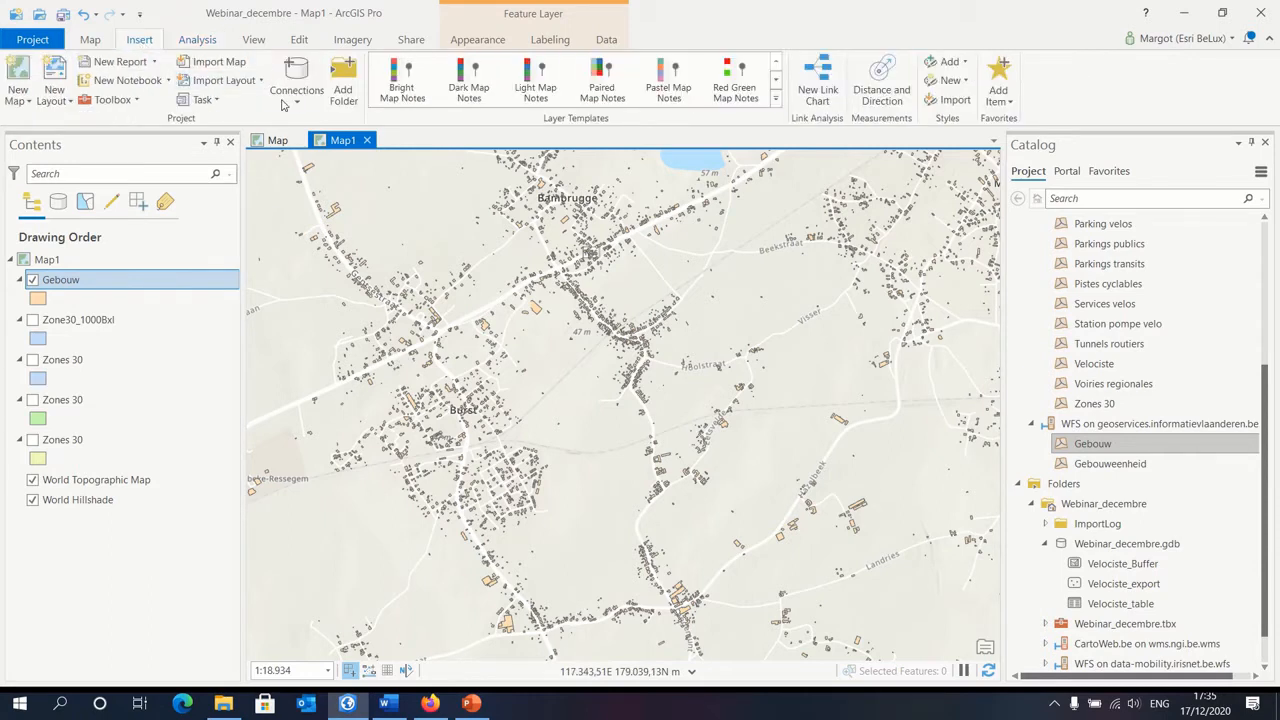
scroll(1140, 420, "up", 5)
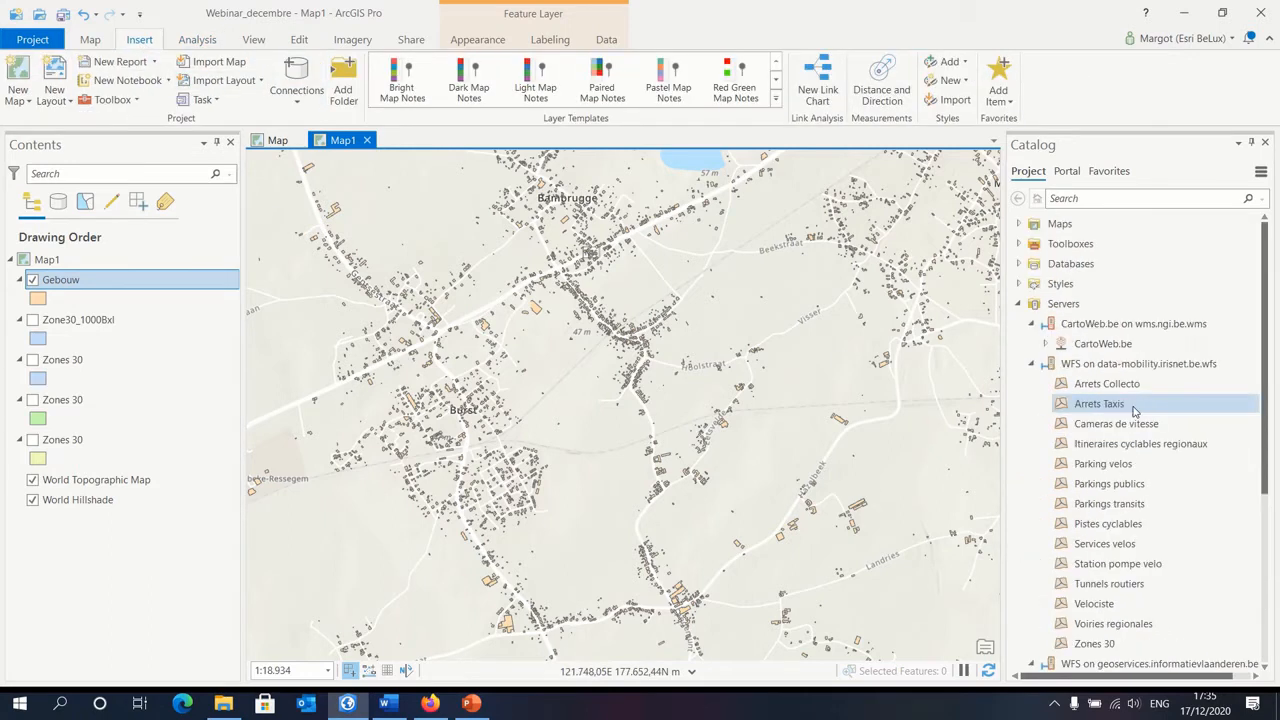
left_click(1093, 363)
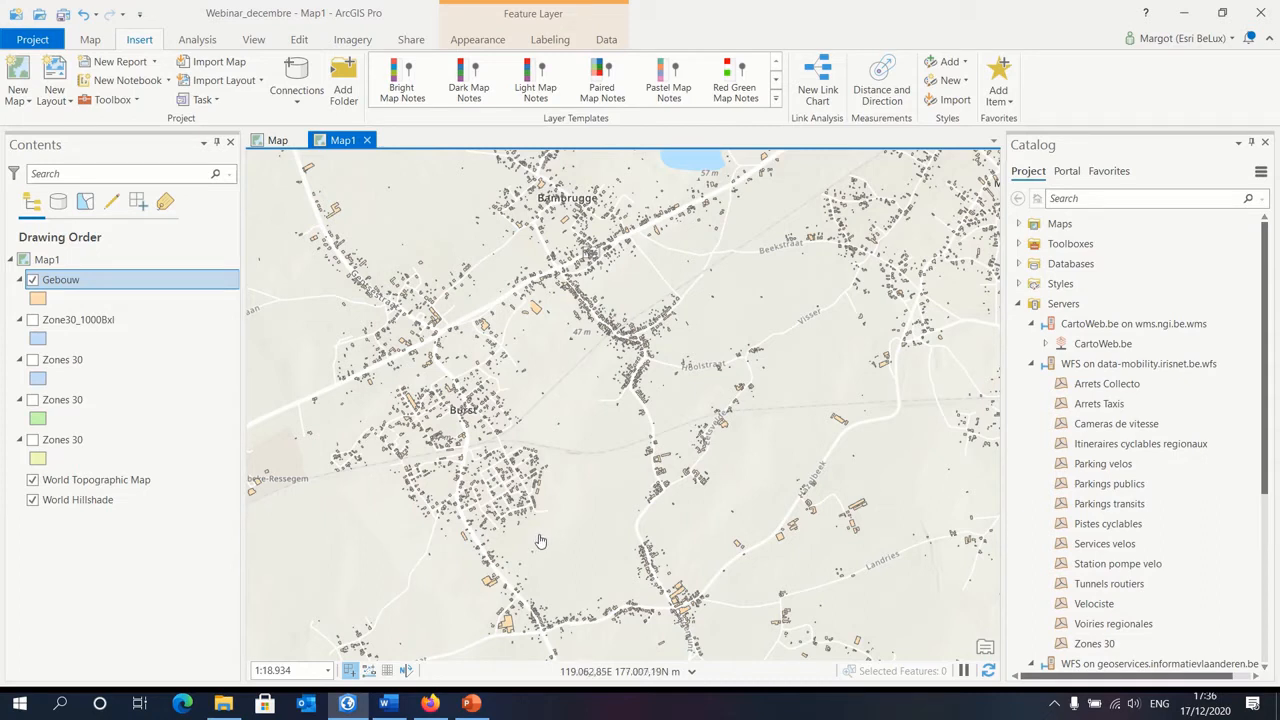
Step: Find the WFS To Feature Class conversion tool among the geoprocessing tools and open it
left_click(186, 44)
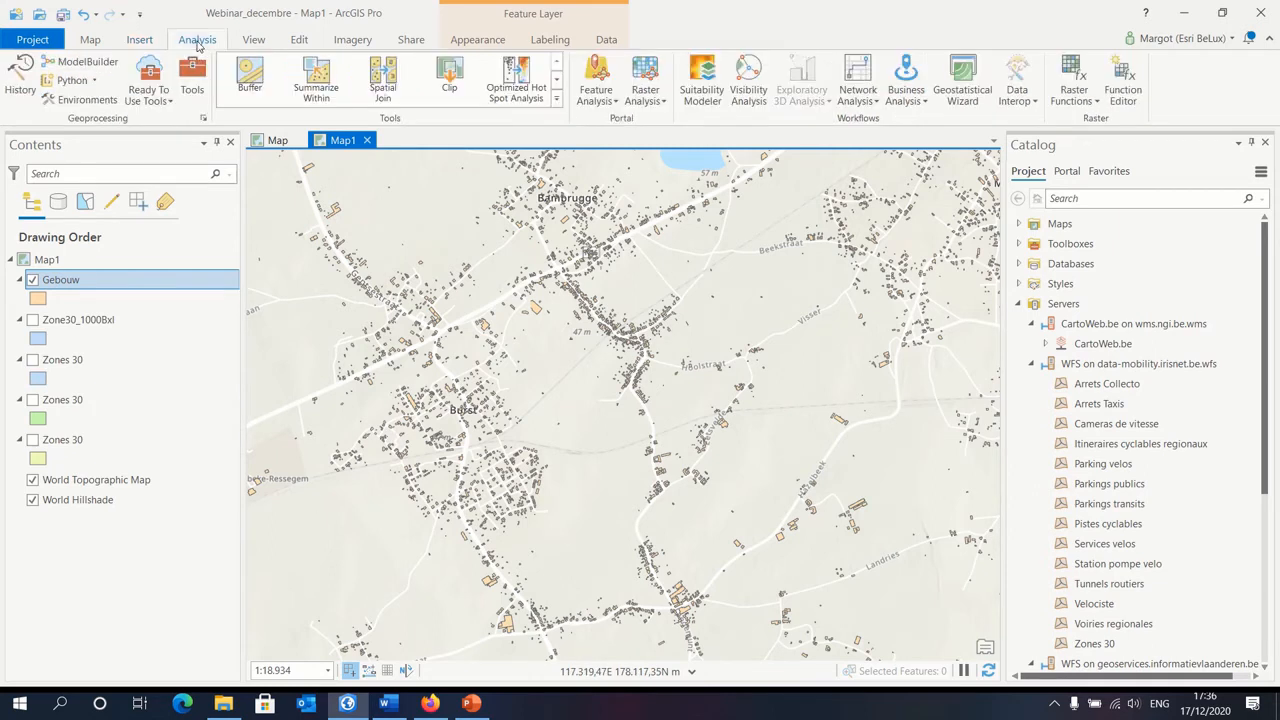
left_click(192, 88)
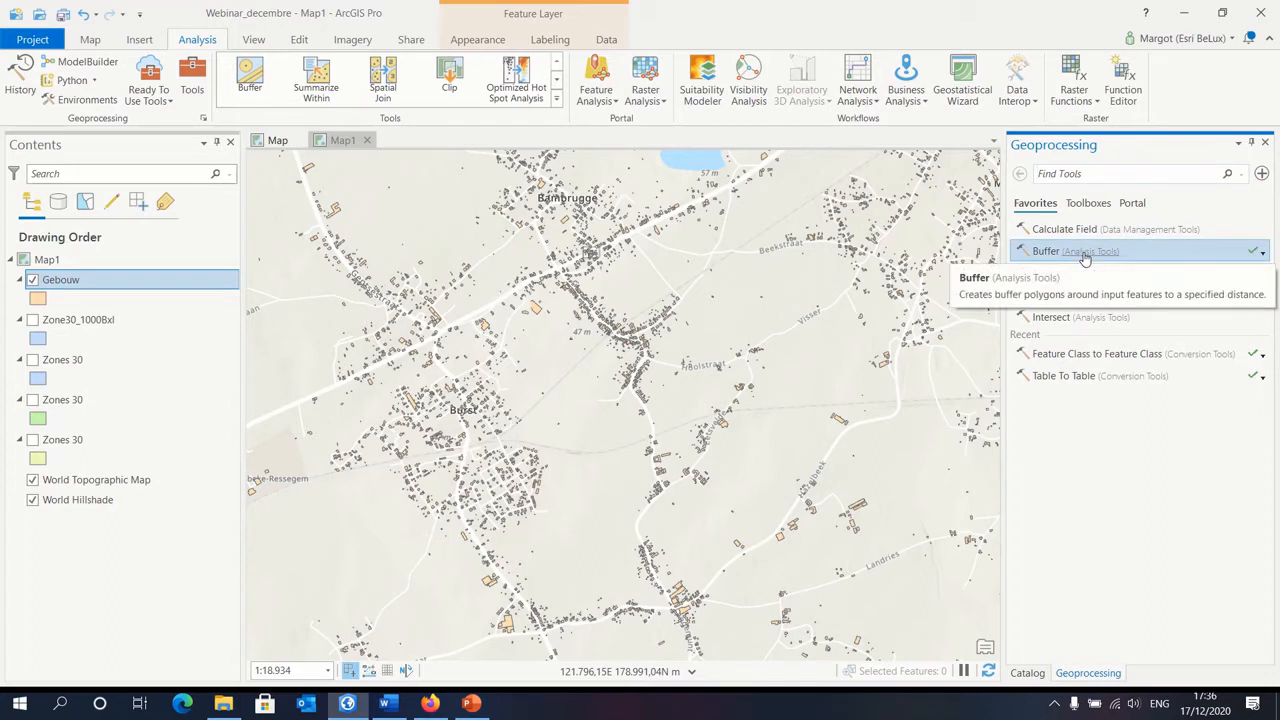
type("wfs to feature c")
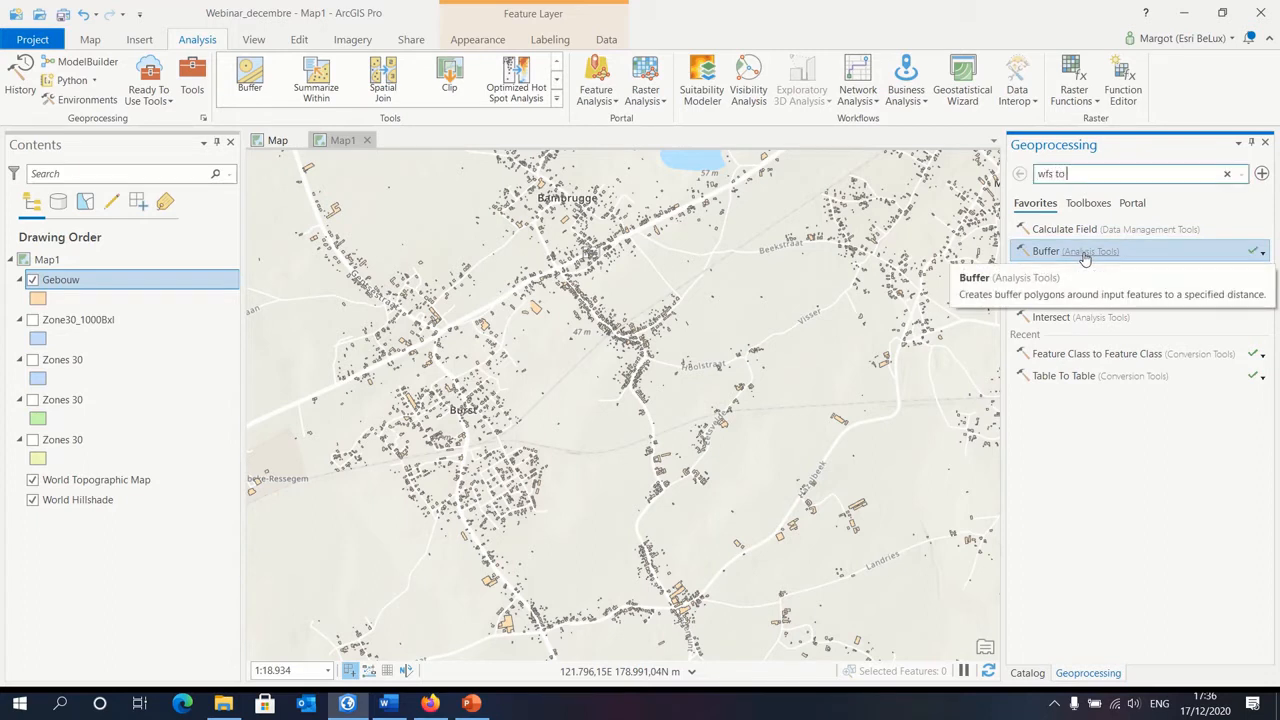
type("lass")
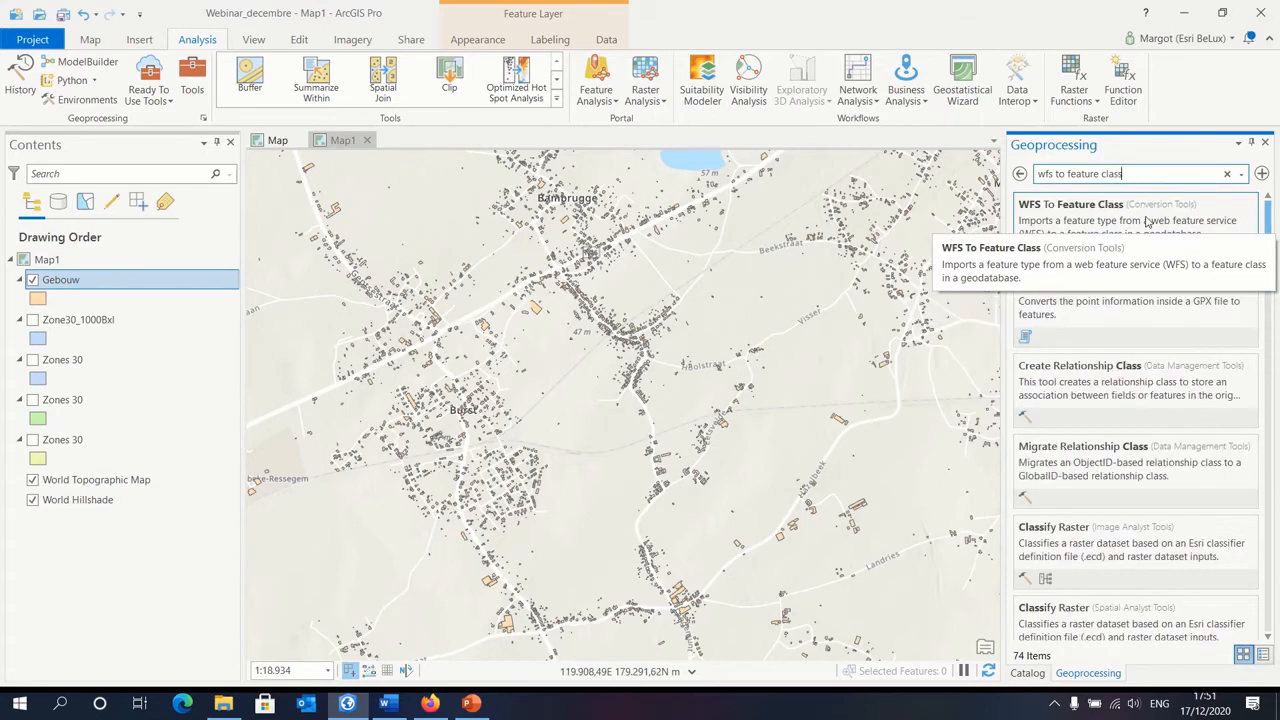
left_click(1138, 222)
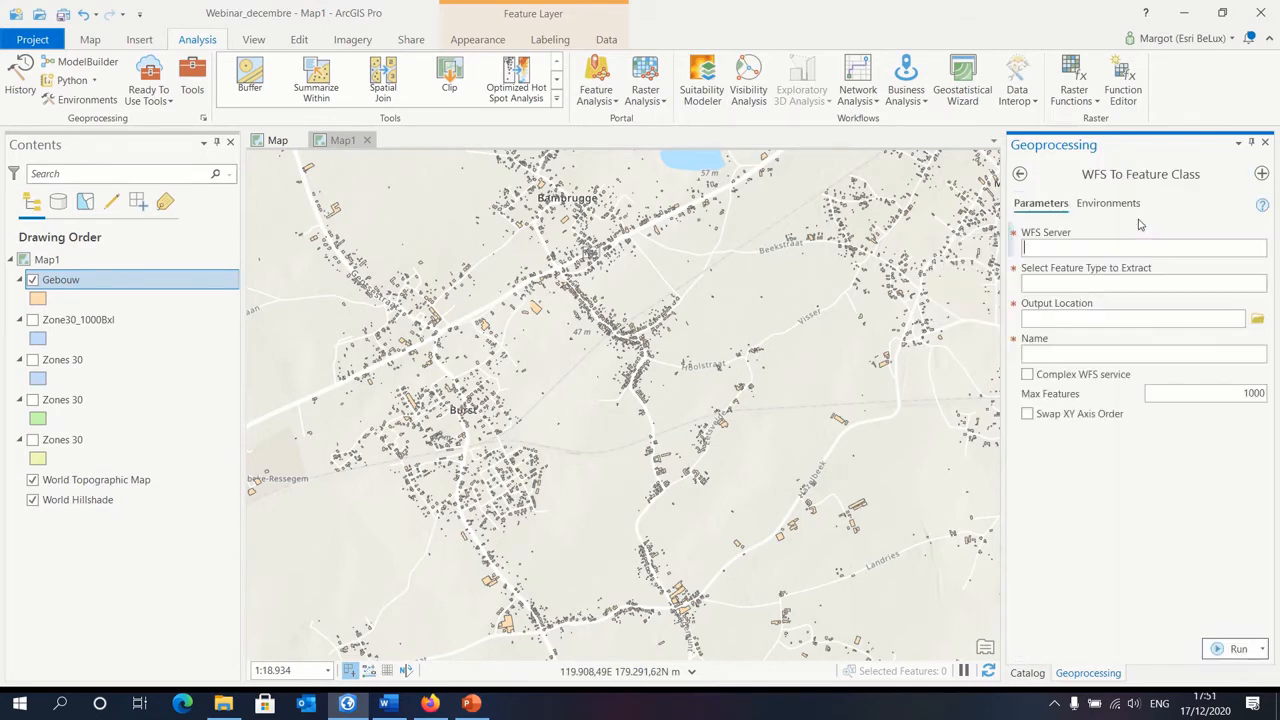
Step: Switch to Firefox and copy the full GetCapabilities URL of the data-mobility.irisnet.be WFS
left_click(430, 705)
left_click(95, 14)
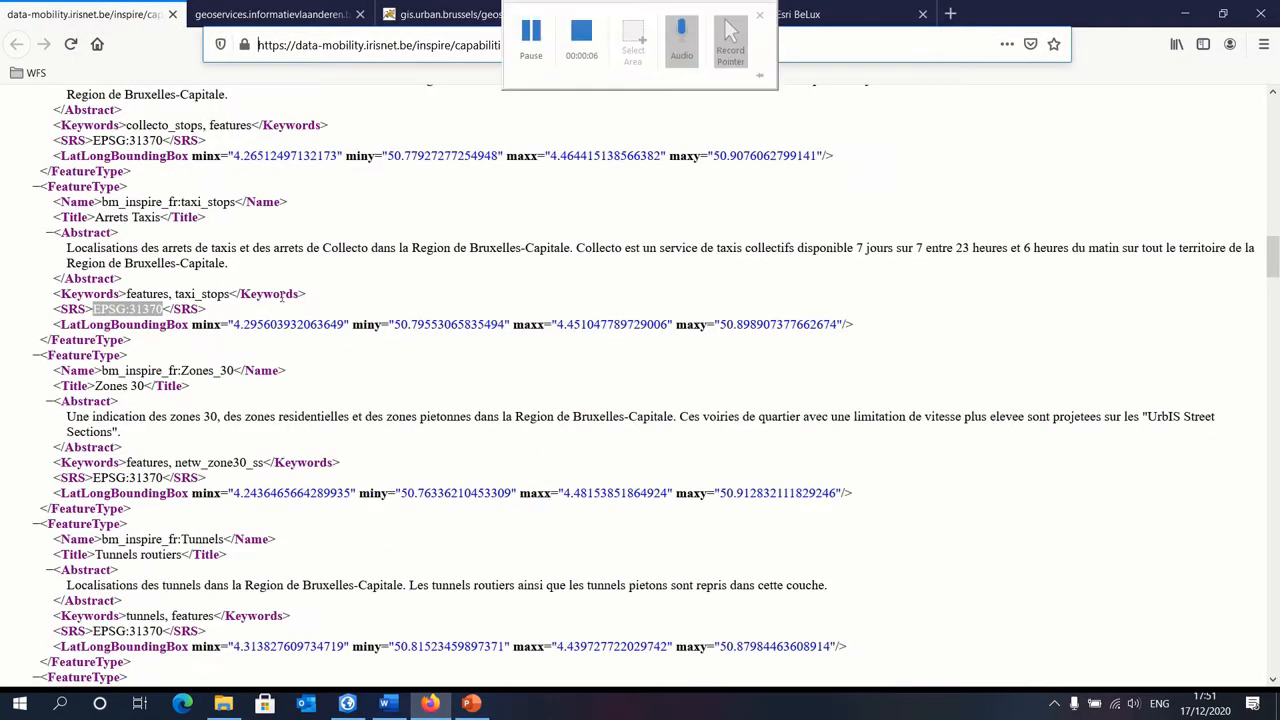
left_click(718, 45)
double_click(718, 45)
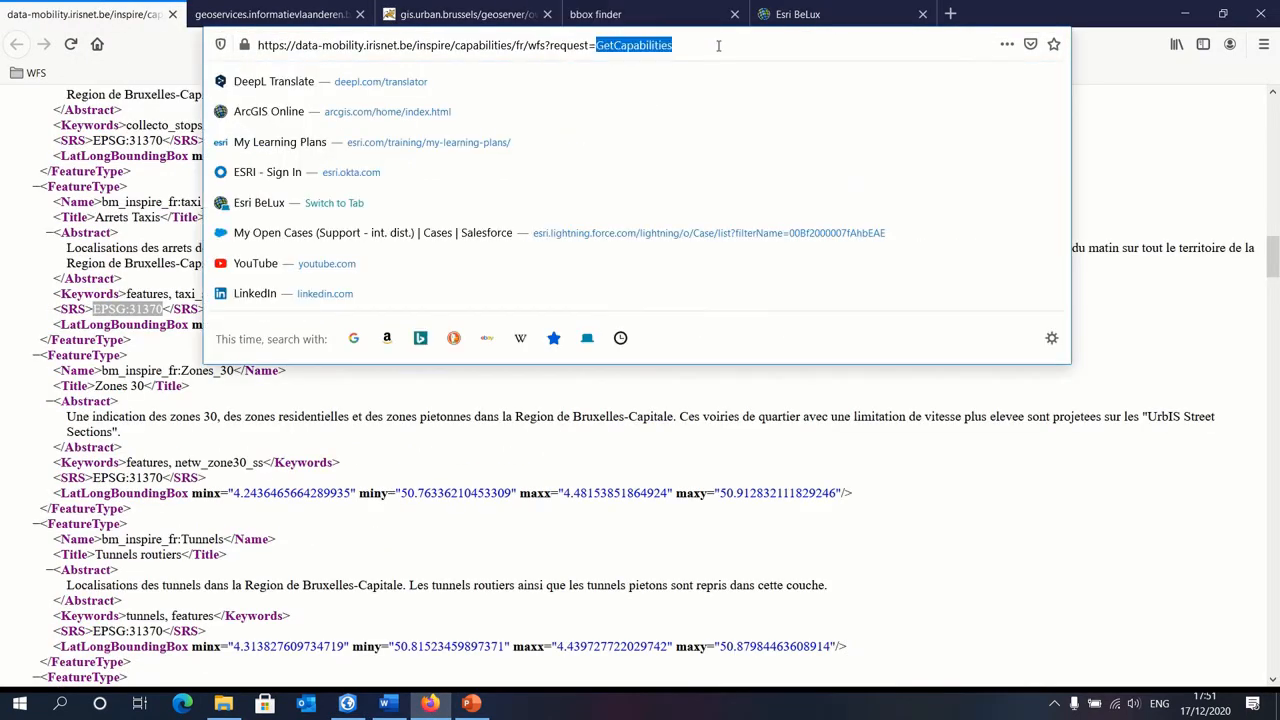
left_click(718, 45)
right_click(718, 45)
left_click(758, 88)
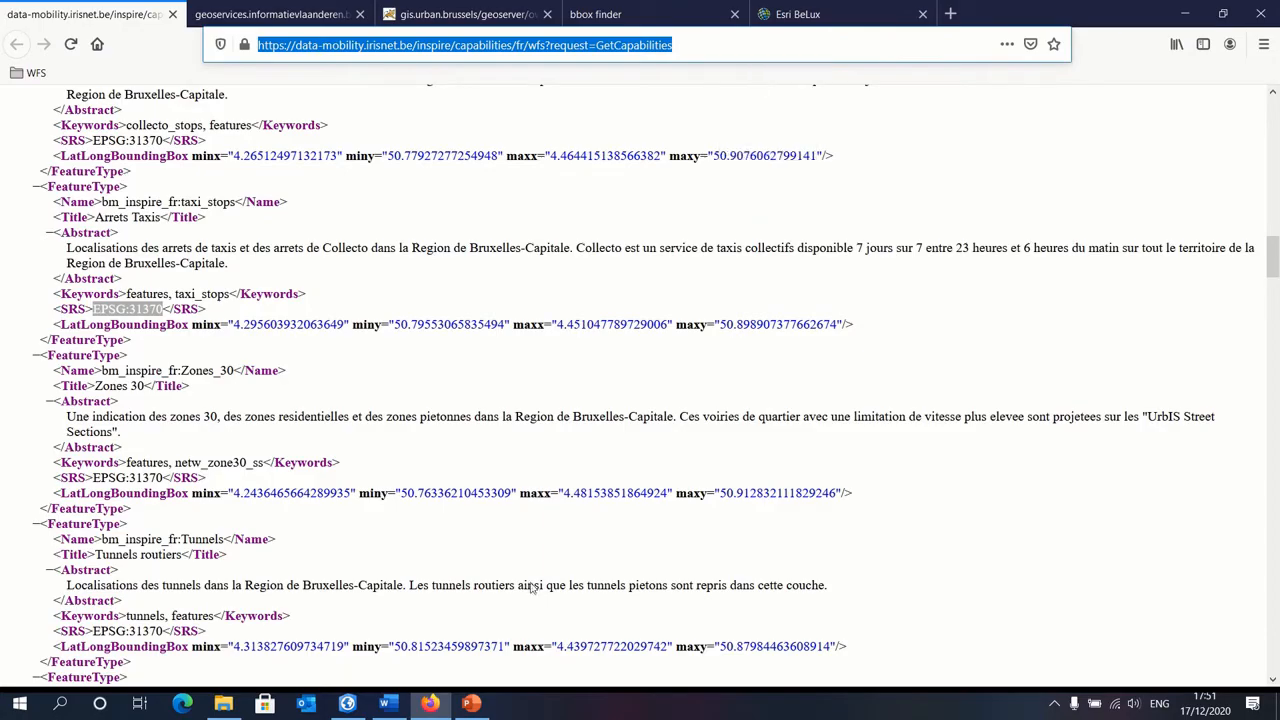
Step: Return to ArcGIS Pro, enter the copied URL as the WFS server, and choose collecto_stops as the feature type to extract
left_click(347, 703)
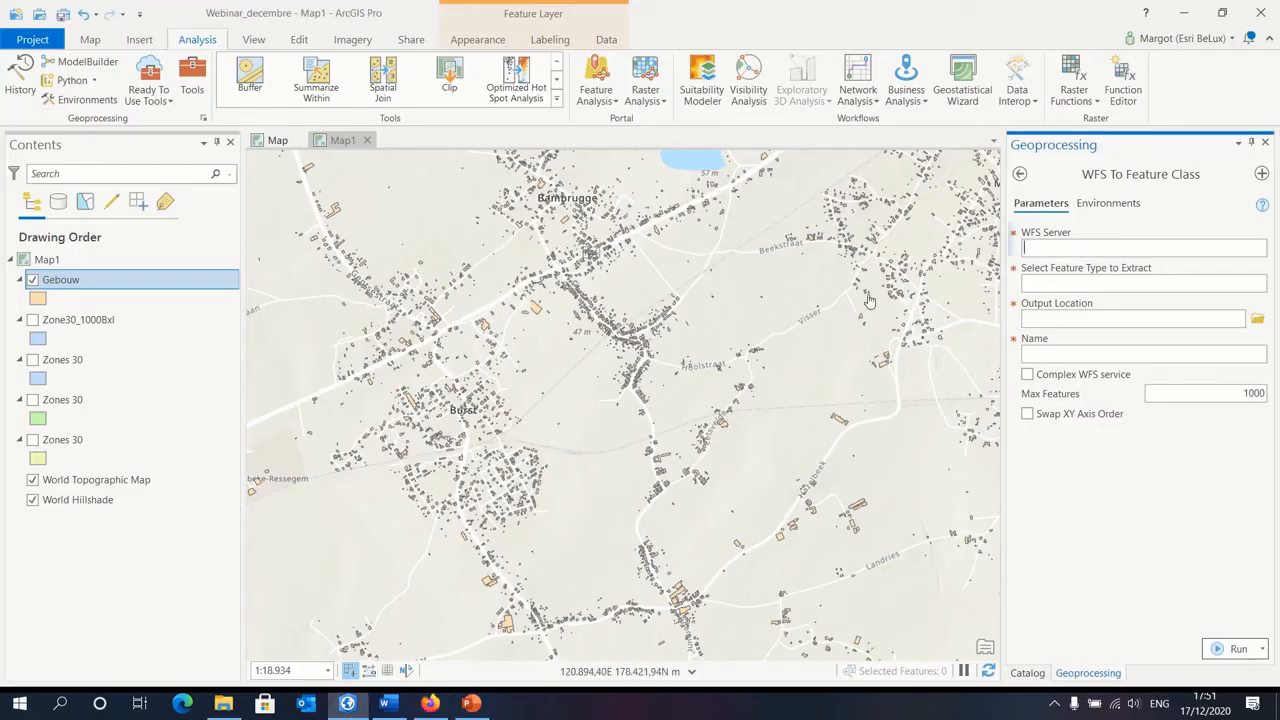
right_click(1027, 244)
left_click(1080, 288)
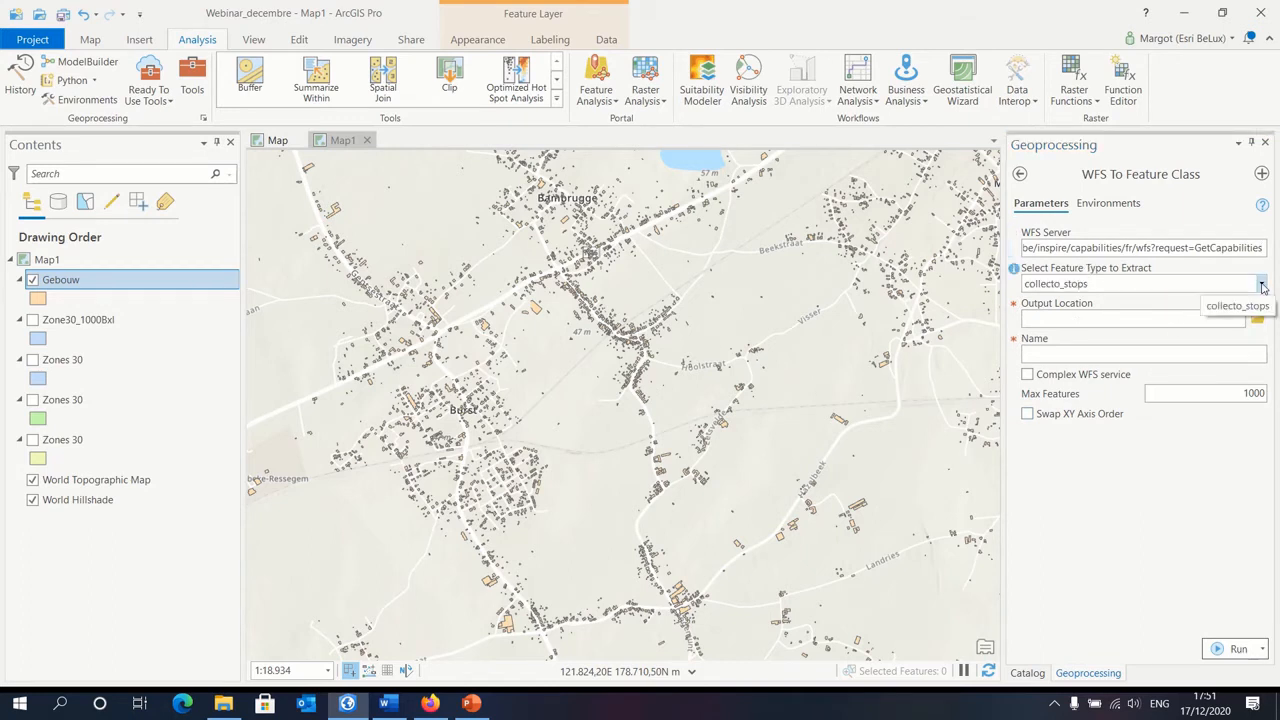
left_click(1262, 285)
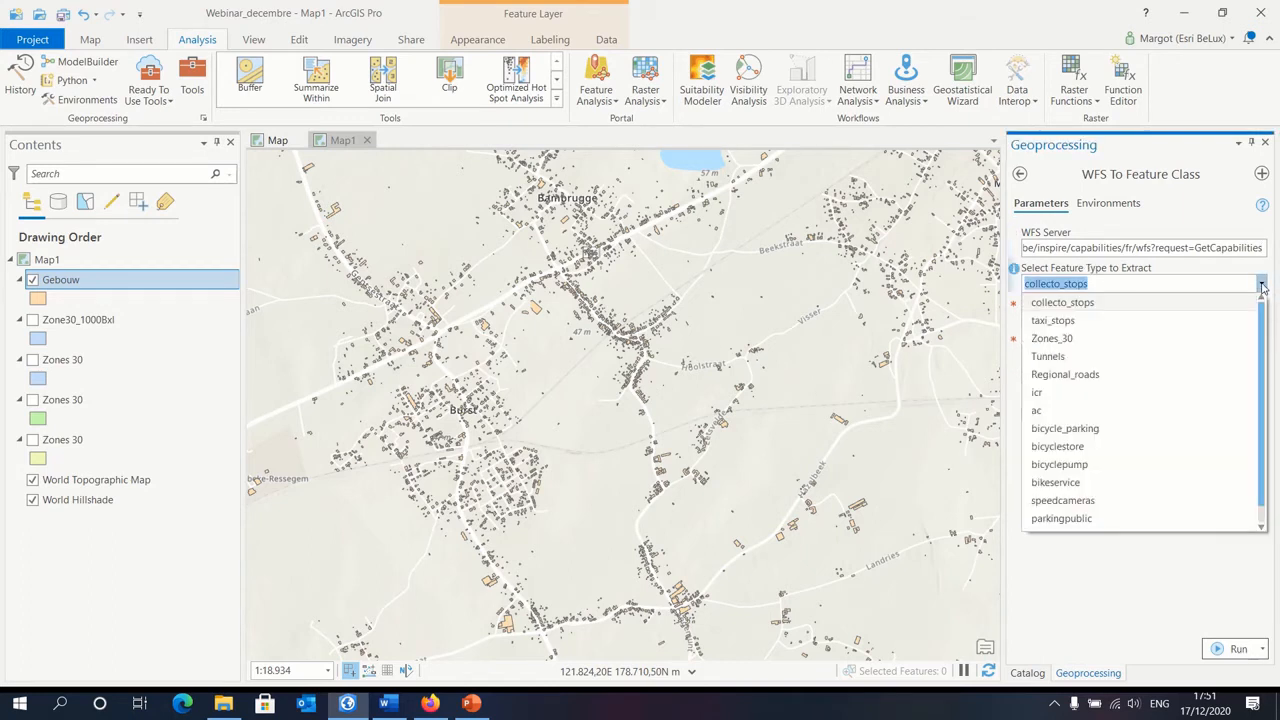
left_click(1090, 304)
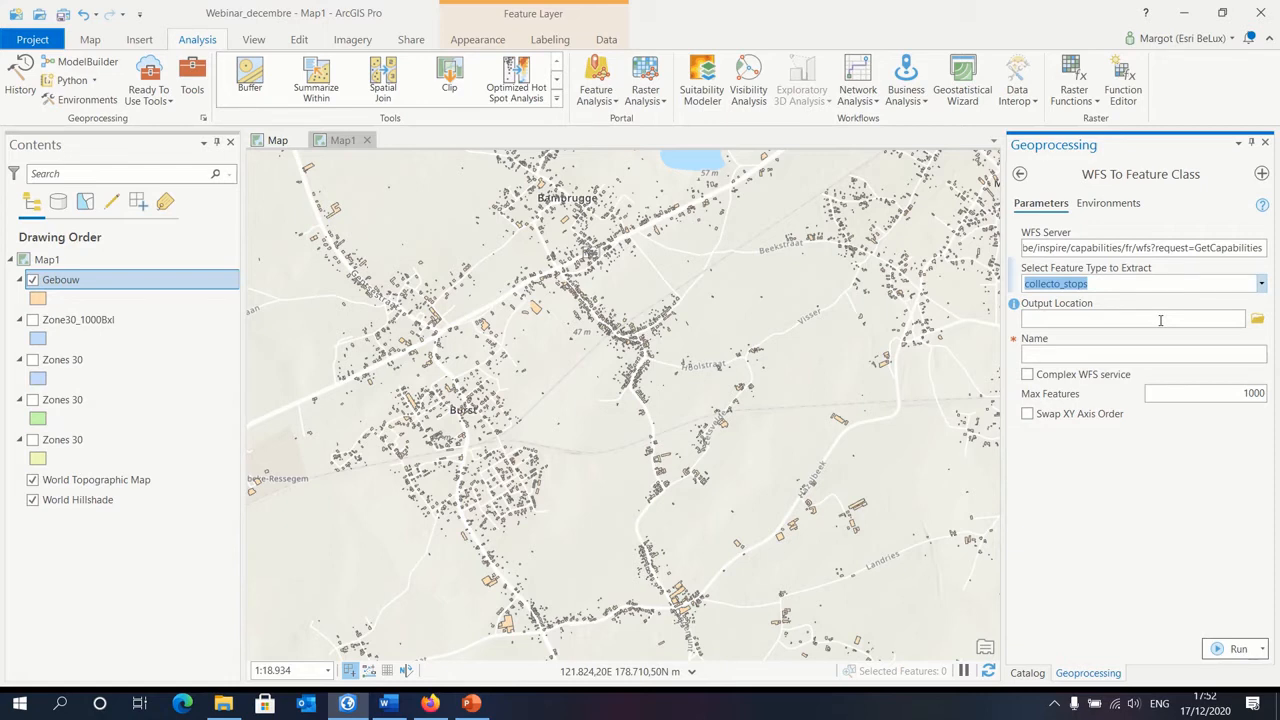
left_click(1257, 318)
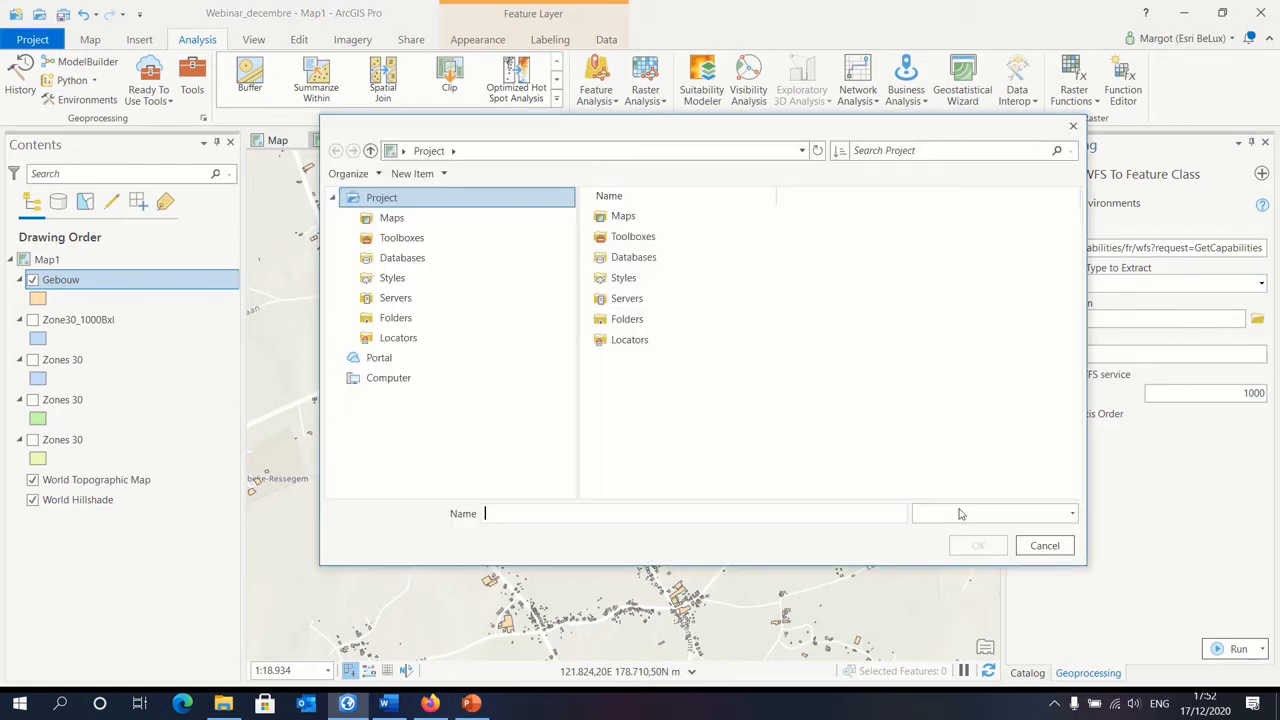
double_click(610, 322)
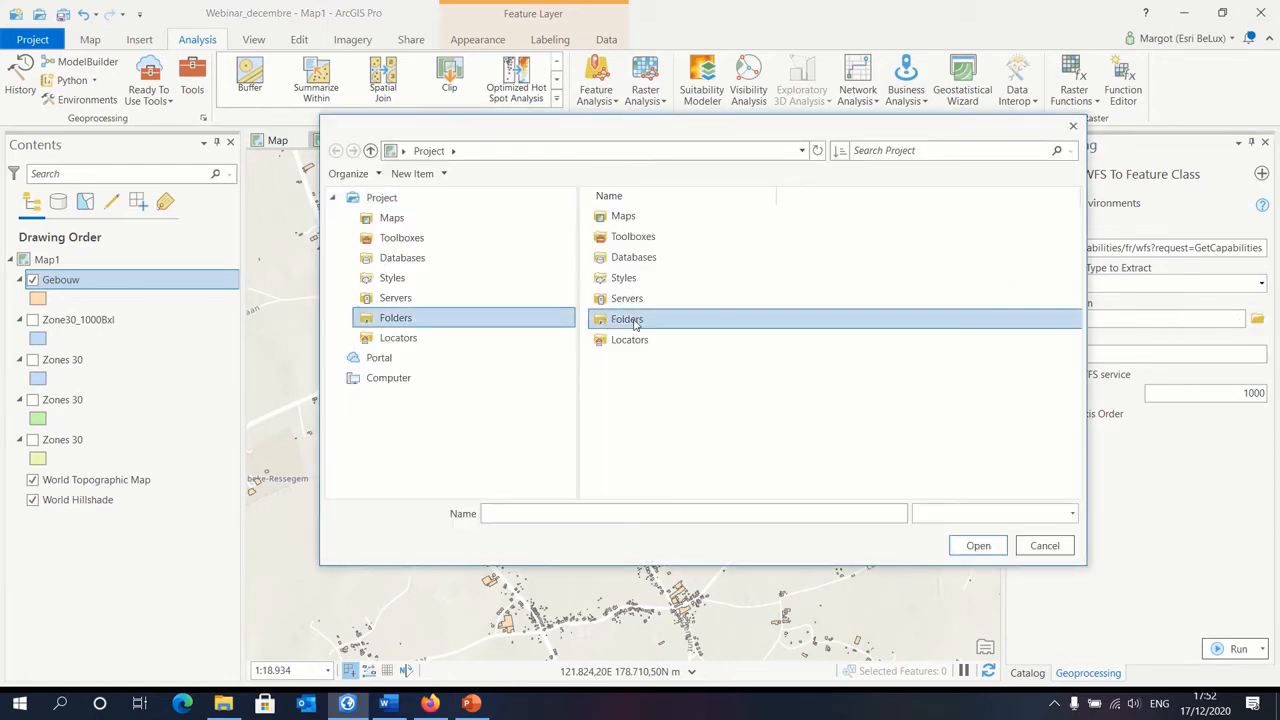
double_click(621, 217)
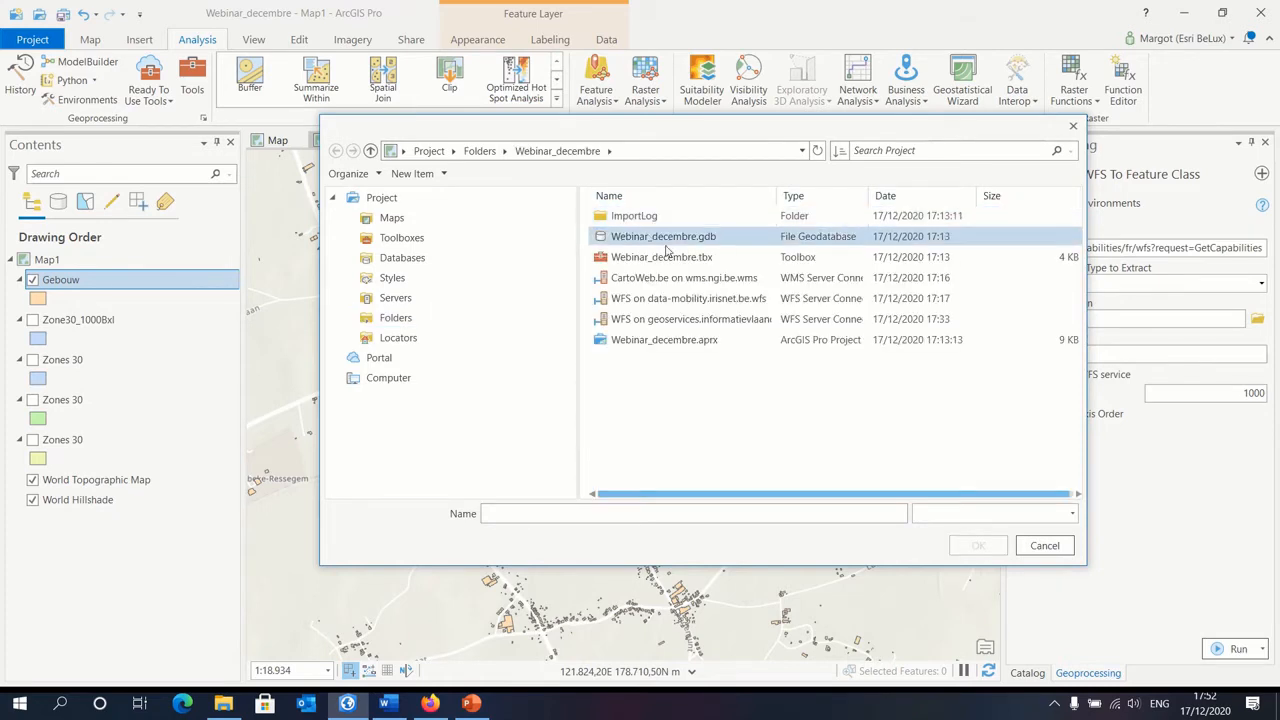
left_click(479, 151)
left_click(429, 151)
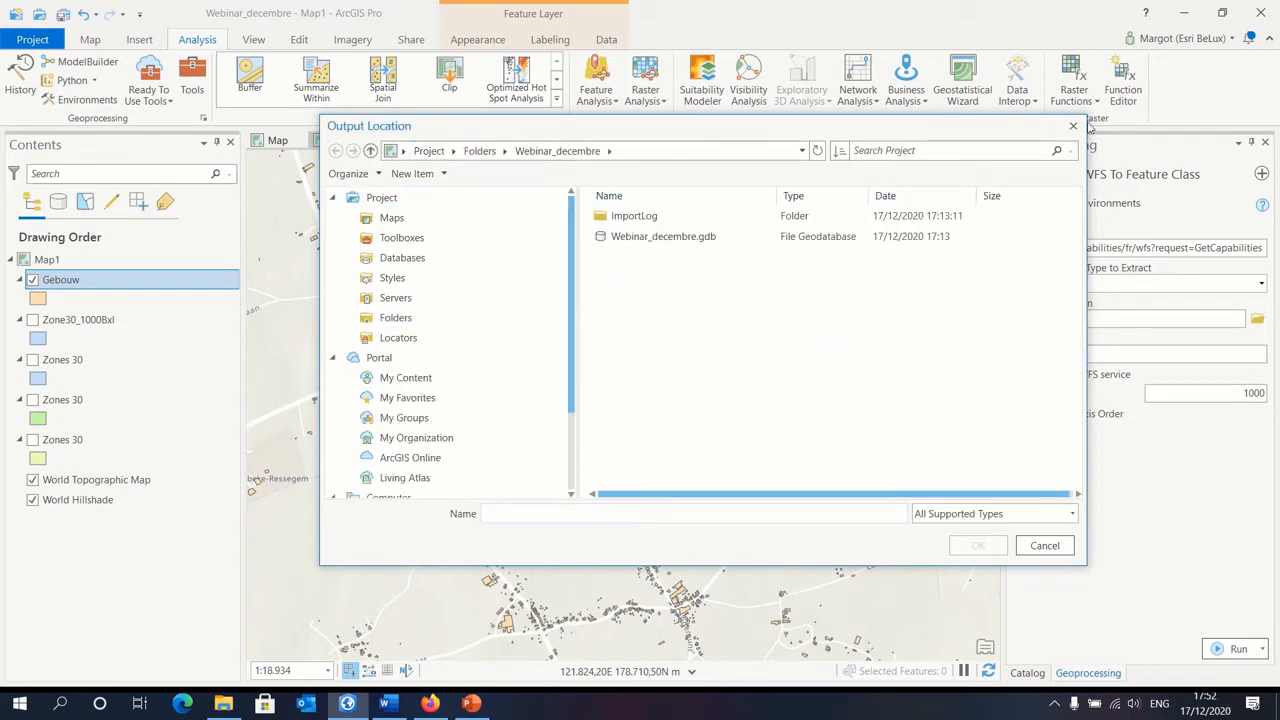
left_click(1073, 126)
left_click(1124, 355)
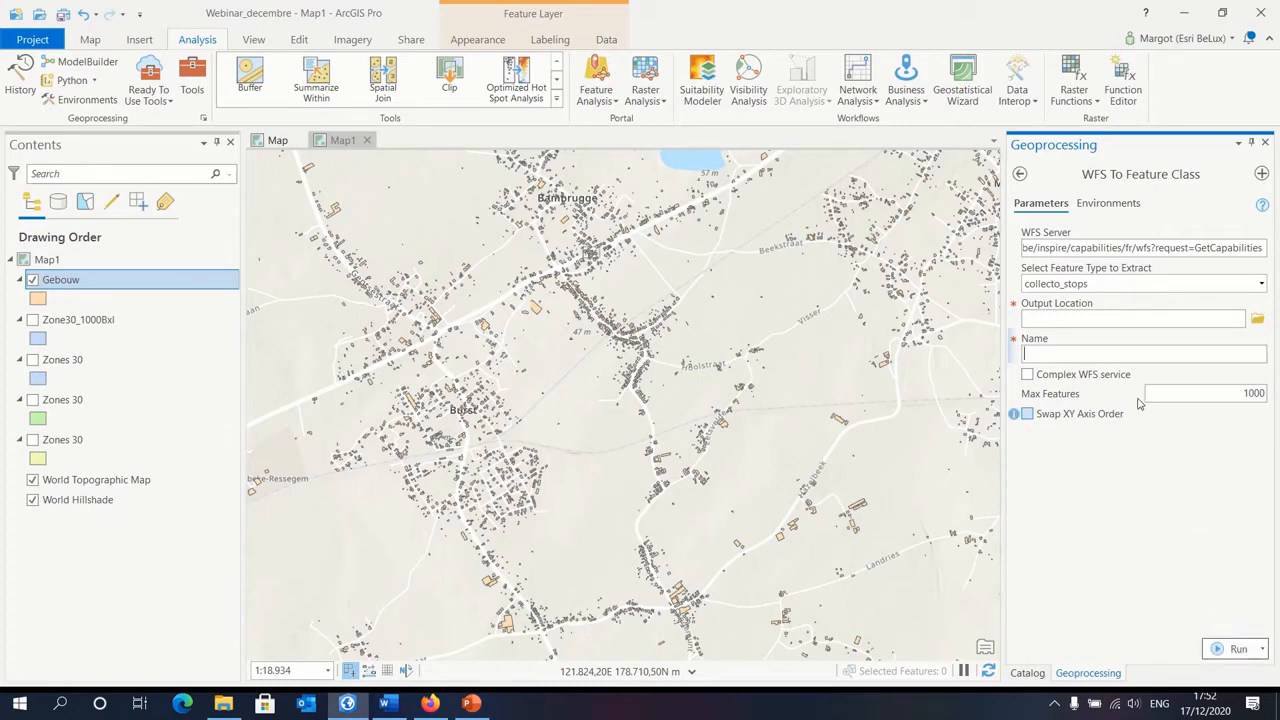
Step: Leave the WFS To Feature Class tool and search the geoprocessing tools for "quickimport"
left_click(1020, 174)
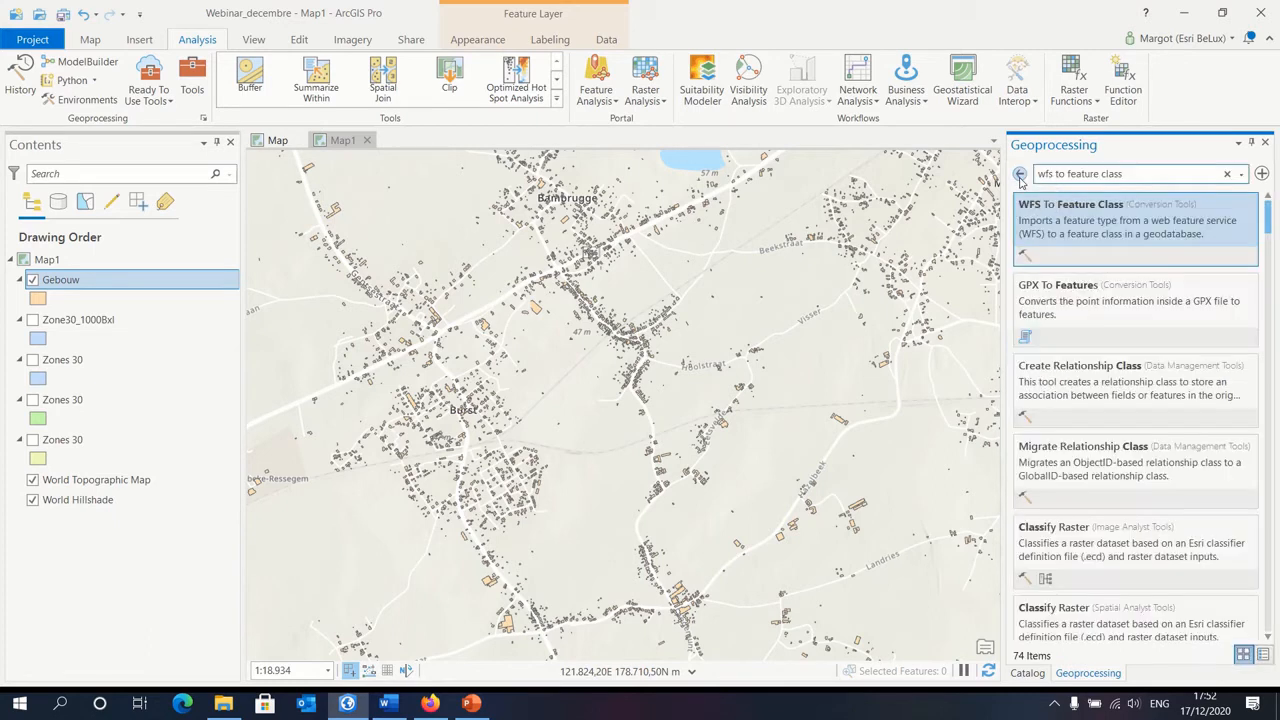
left_click(1148, 174)
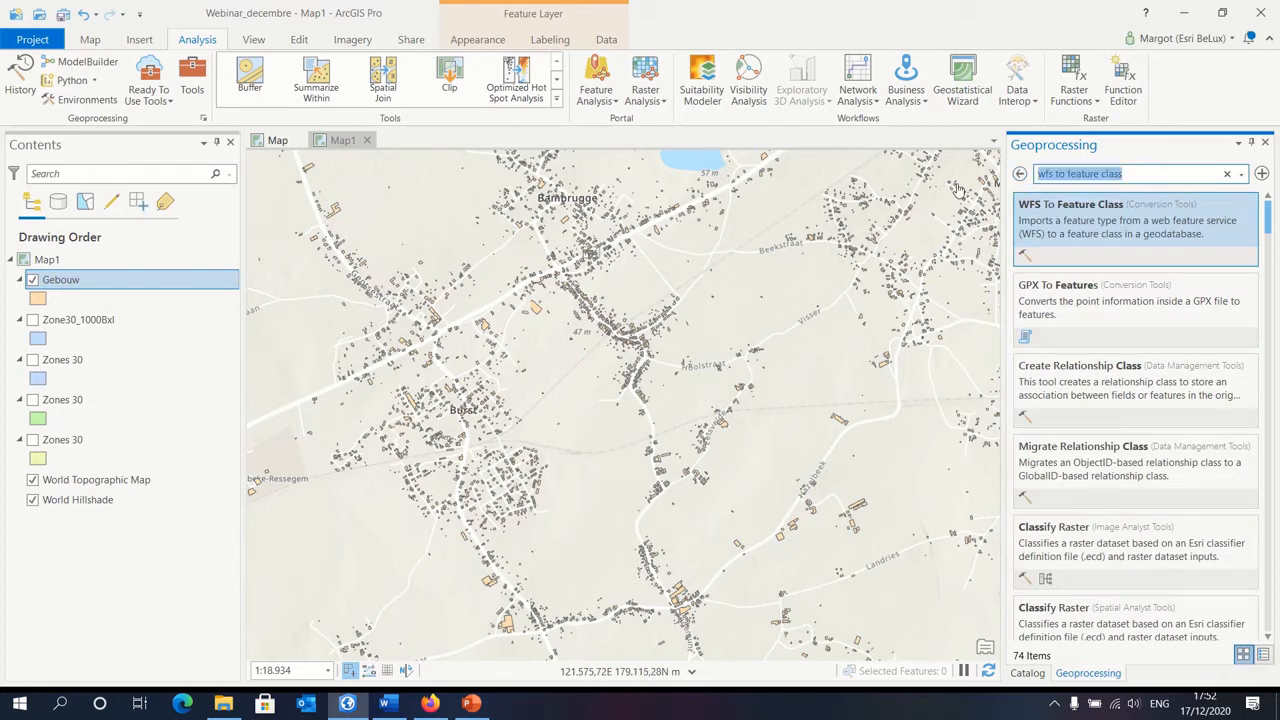
type("quickimport")
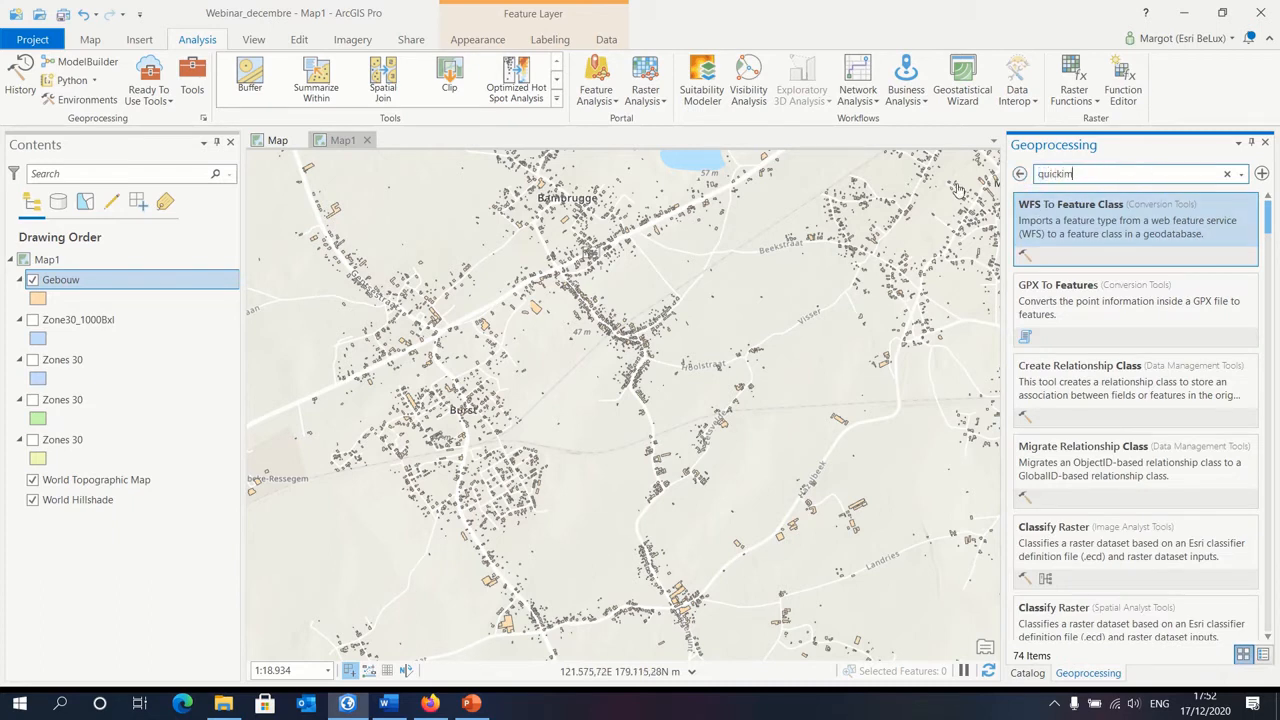
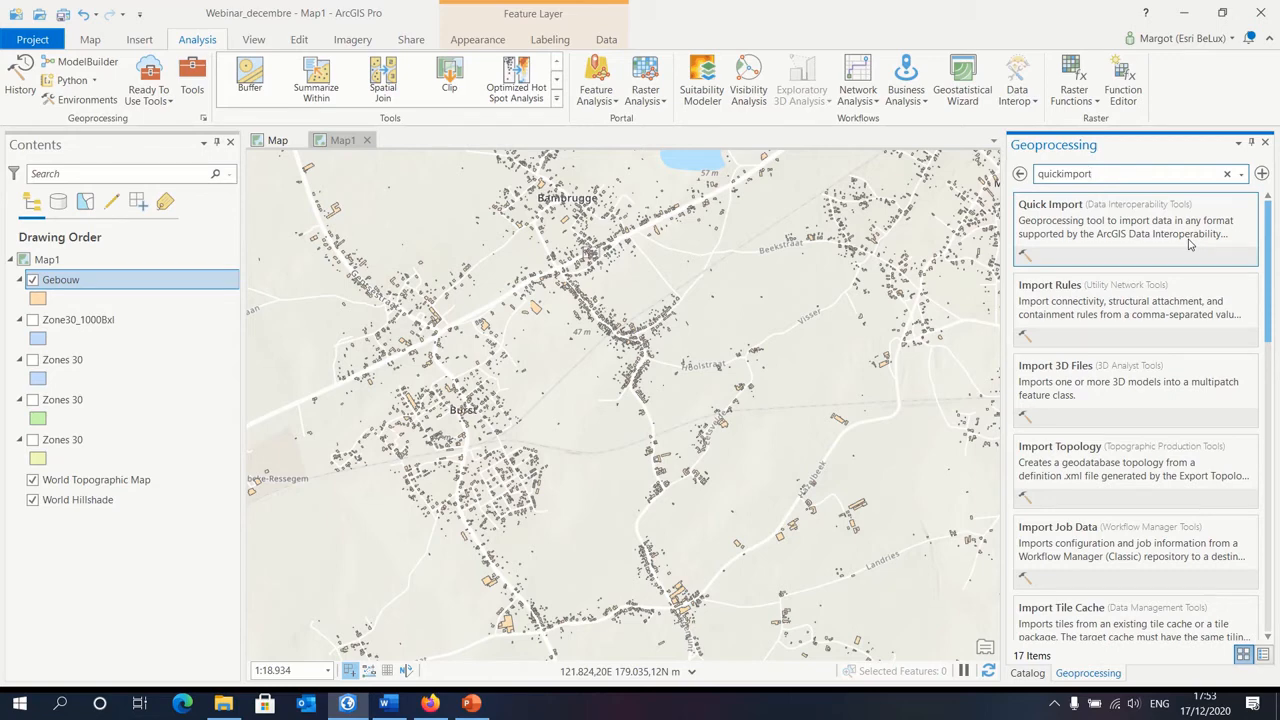
Step: Switch to the map holding the Velociste layers and start sharing the Velociste_export layer as a web layer
left_click(272, 141)
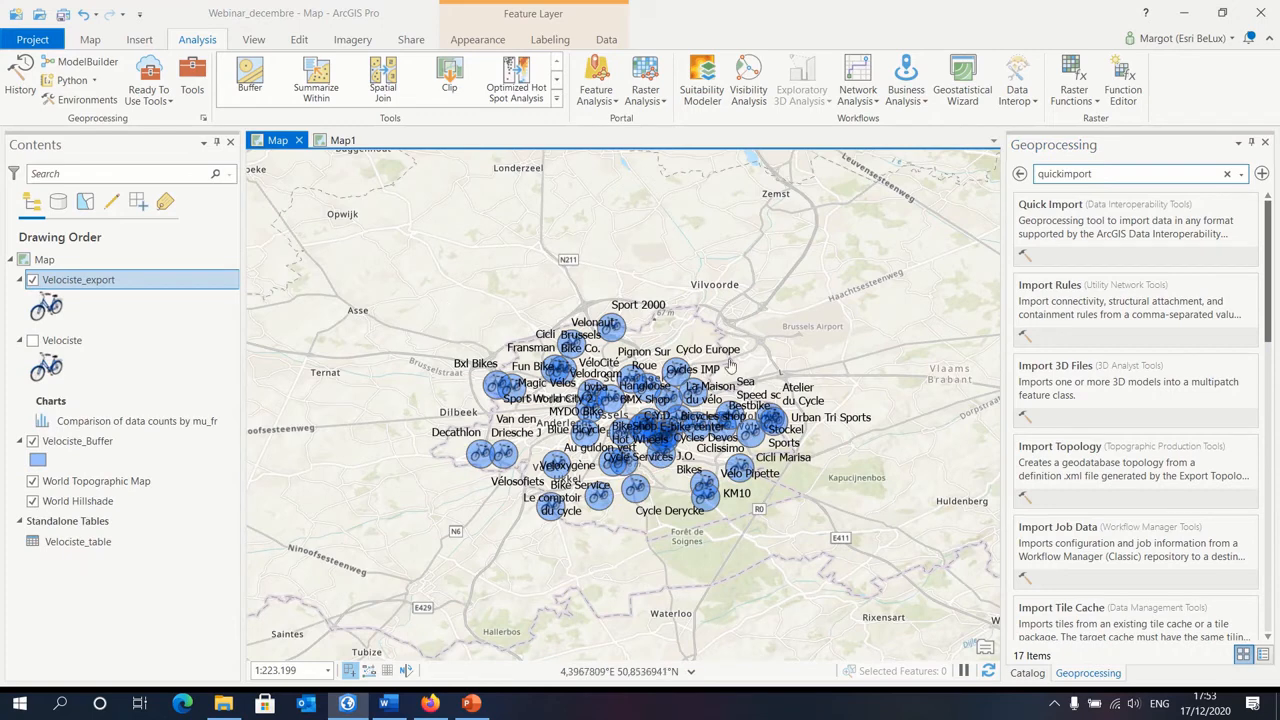
right_click(107, 287)
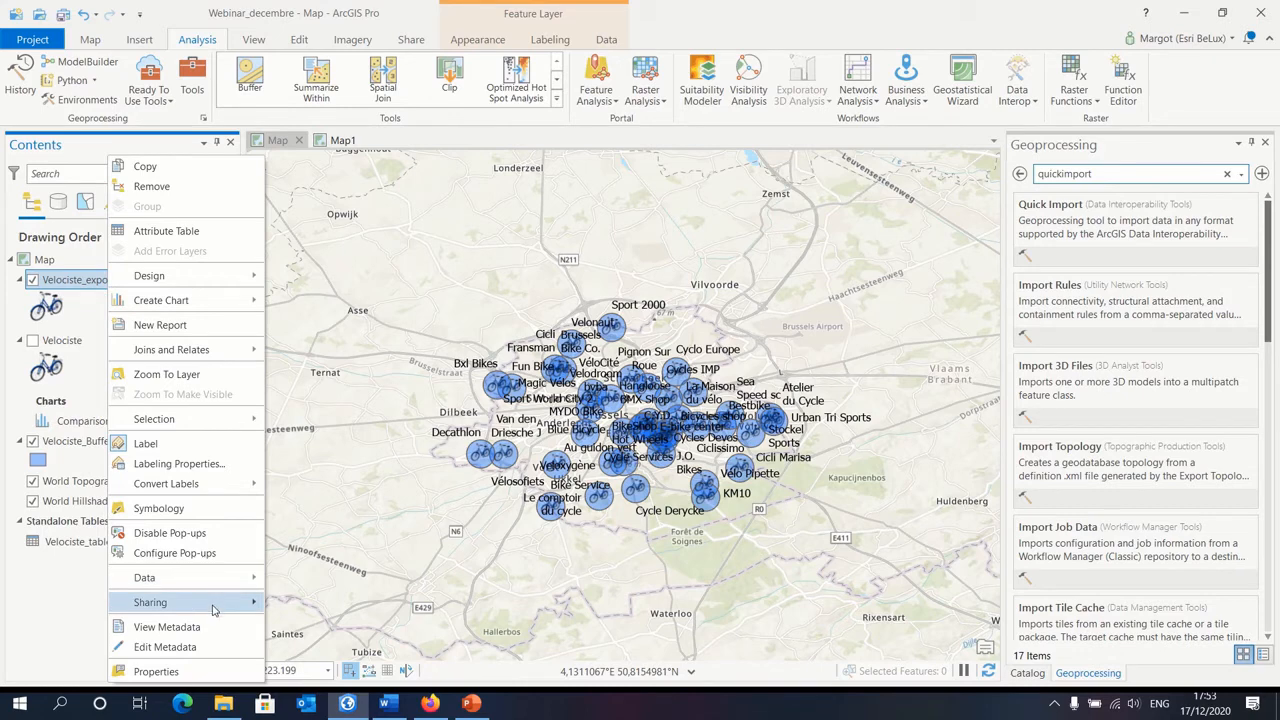
mouse_move(228, 606)
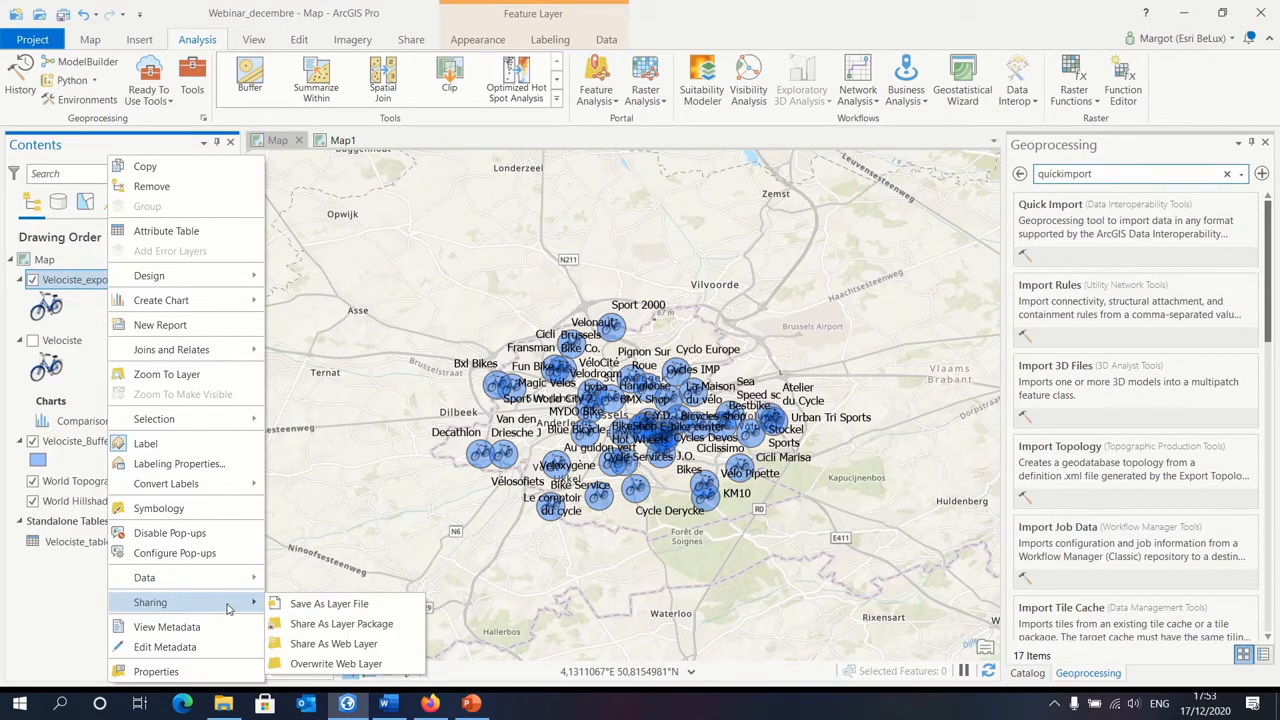
left_click(349, 646)
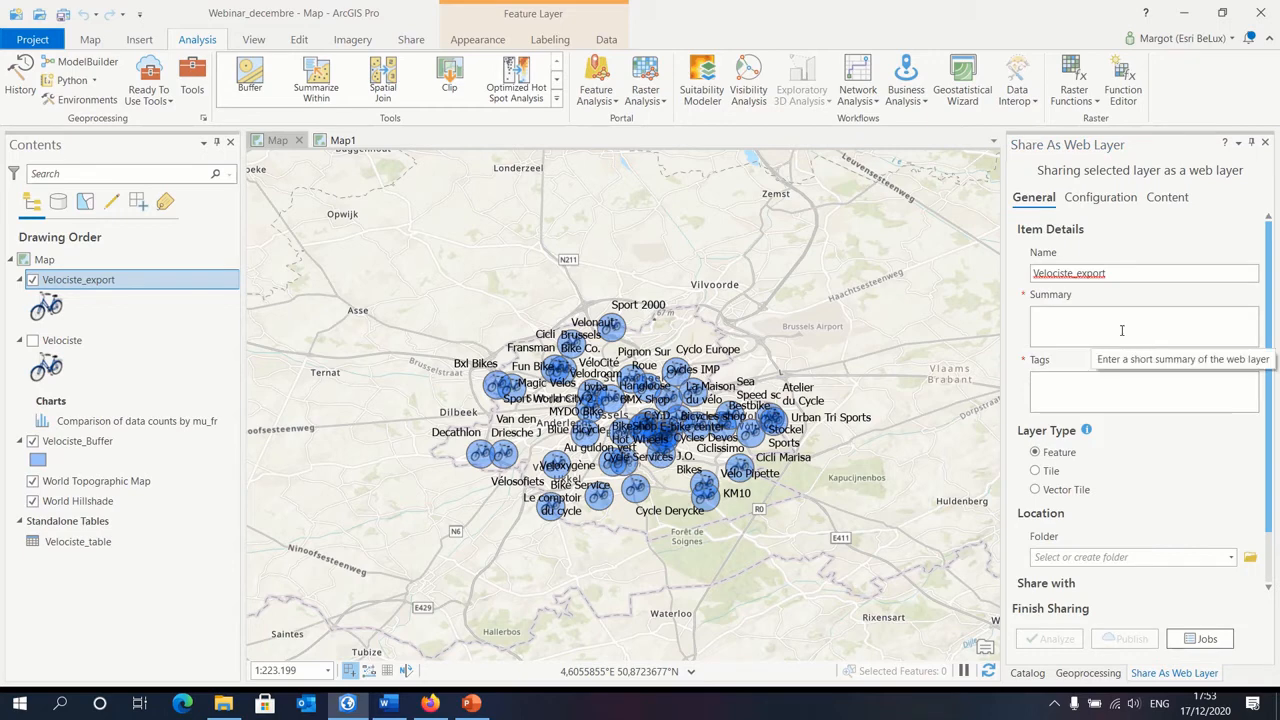
Step: Give the web layer the summary "vélocystes" and the tag "velo", then analyze and publish it
left_click(1122, 330)
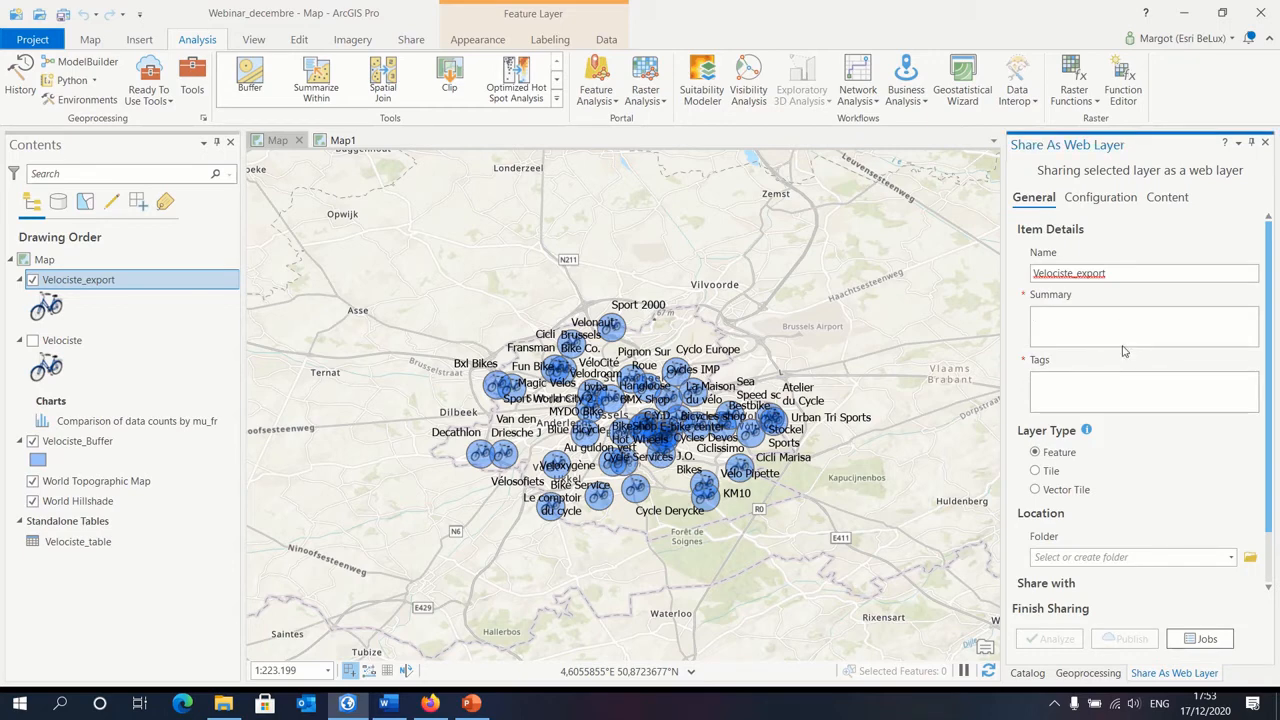
type("Vélocystes .")
left_click(1117, 381)
type("velo")
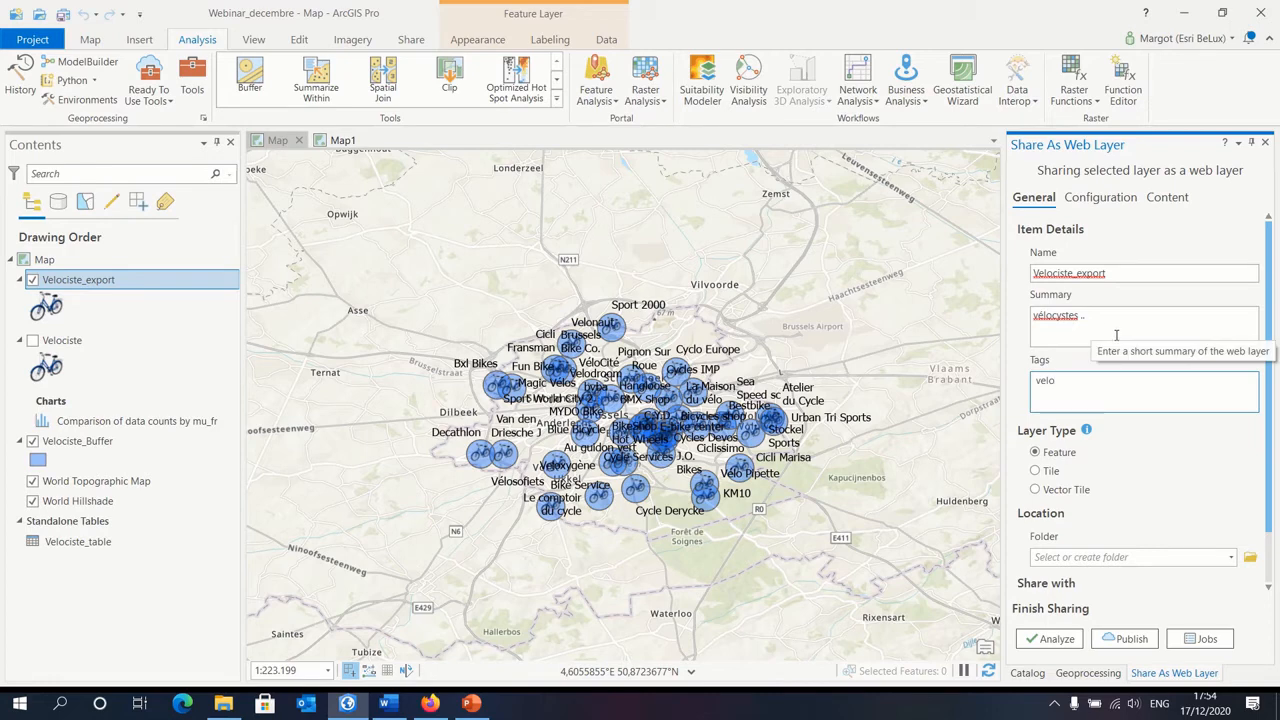
left_click(1050, 638)
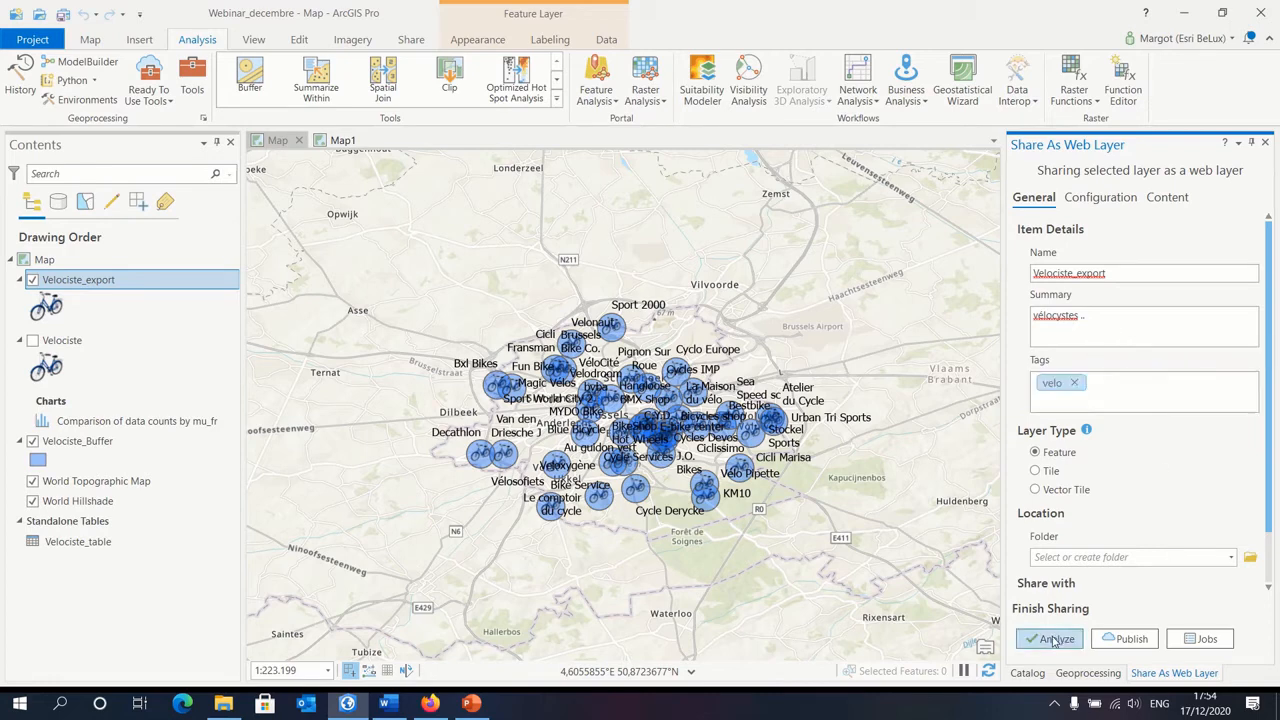
left_click(1131, 643)
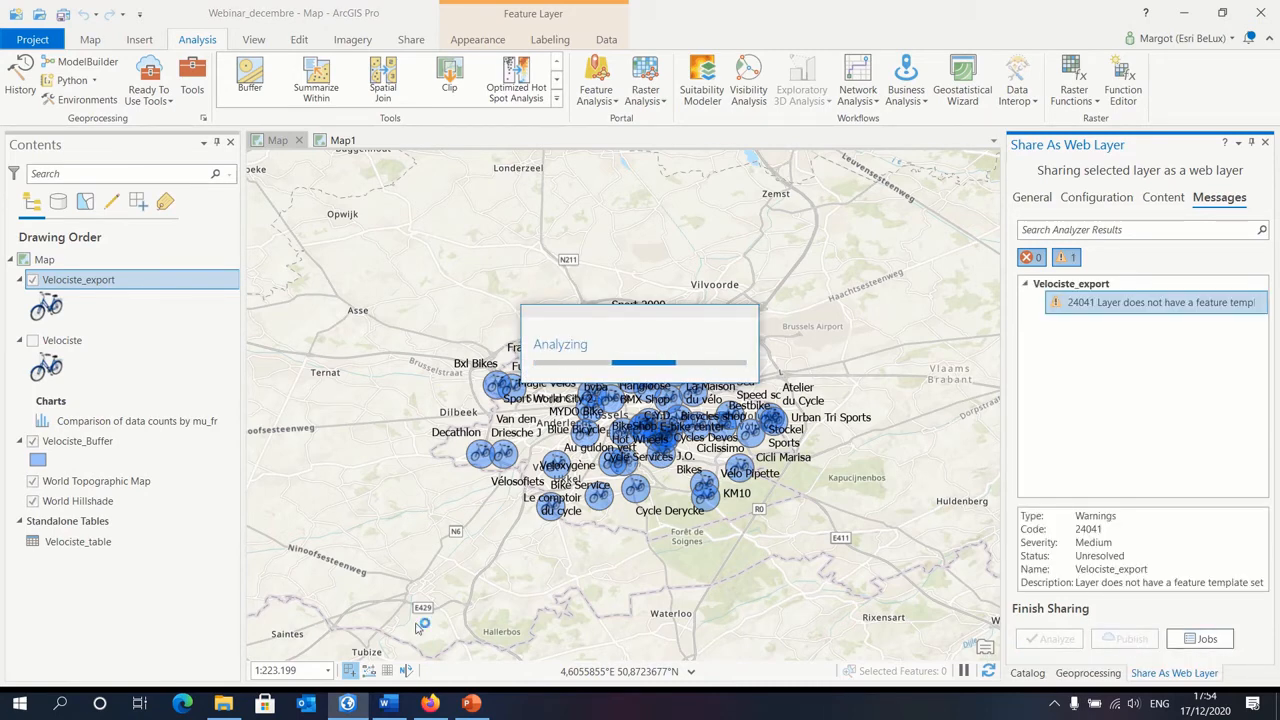
Step: Switch to Firefox, open the Esri BeLux map viewer, and start adding a layer from the web as a WFS OGC Web Service
left_click(431, 704)
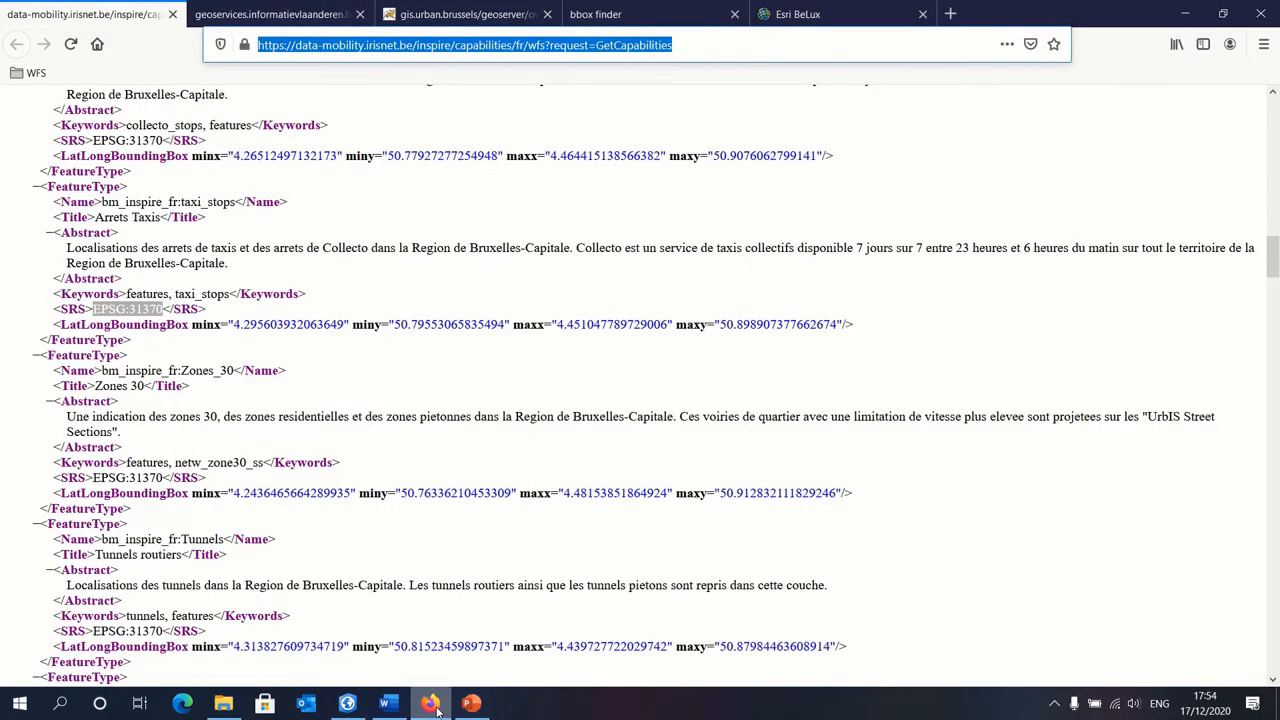
left_click(800, 14)
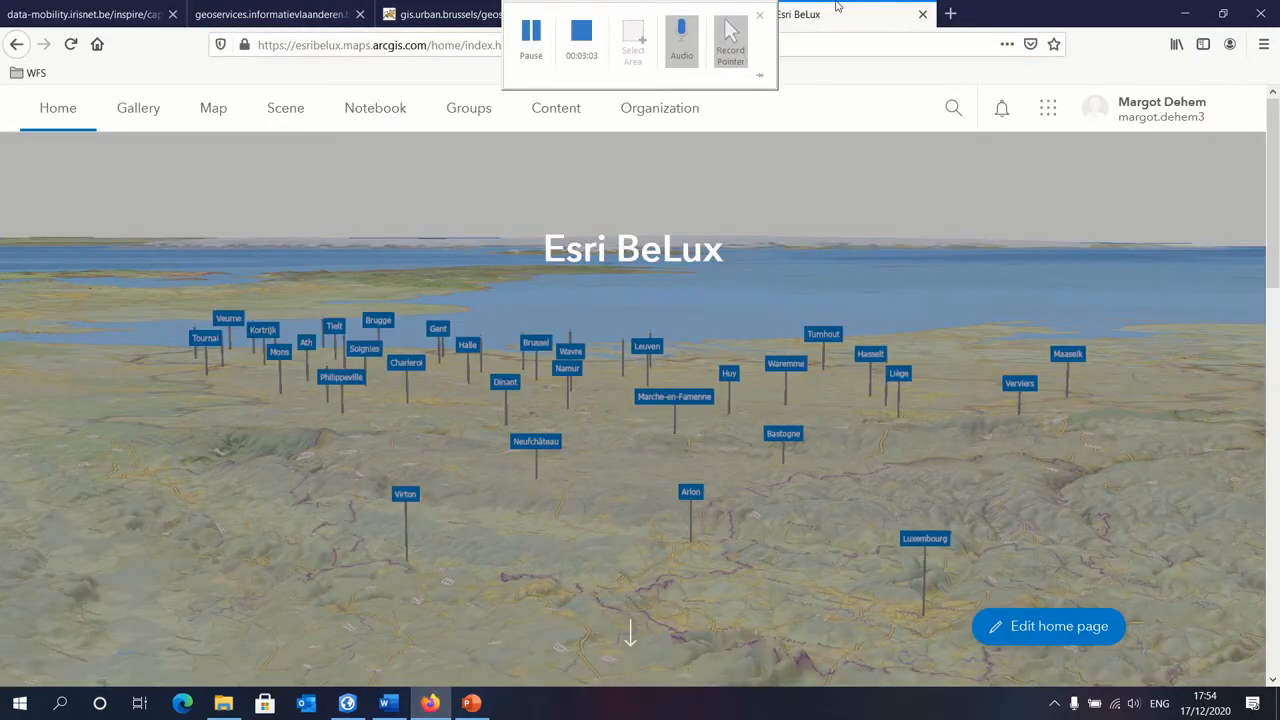
left_click(213, 112)
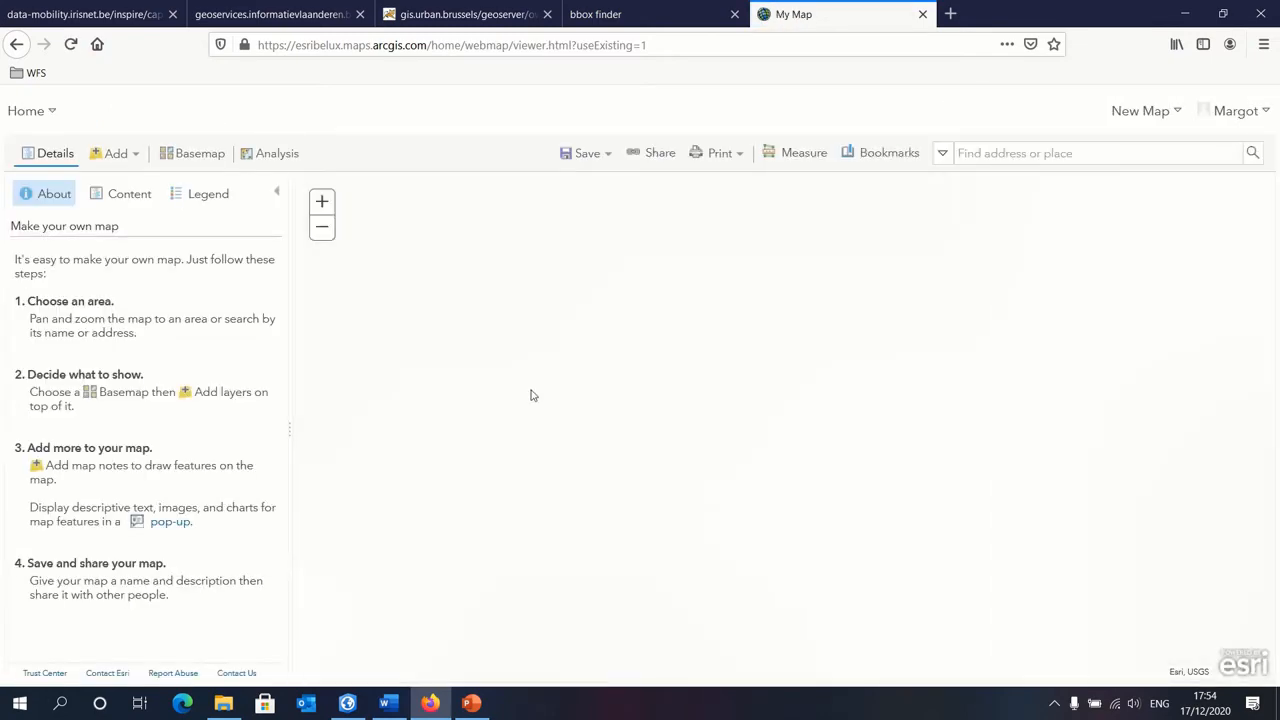
left_click(130, 156)
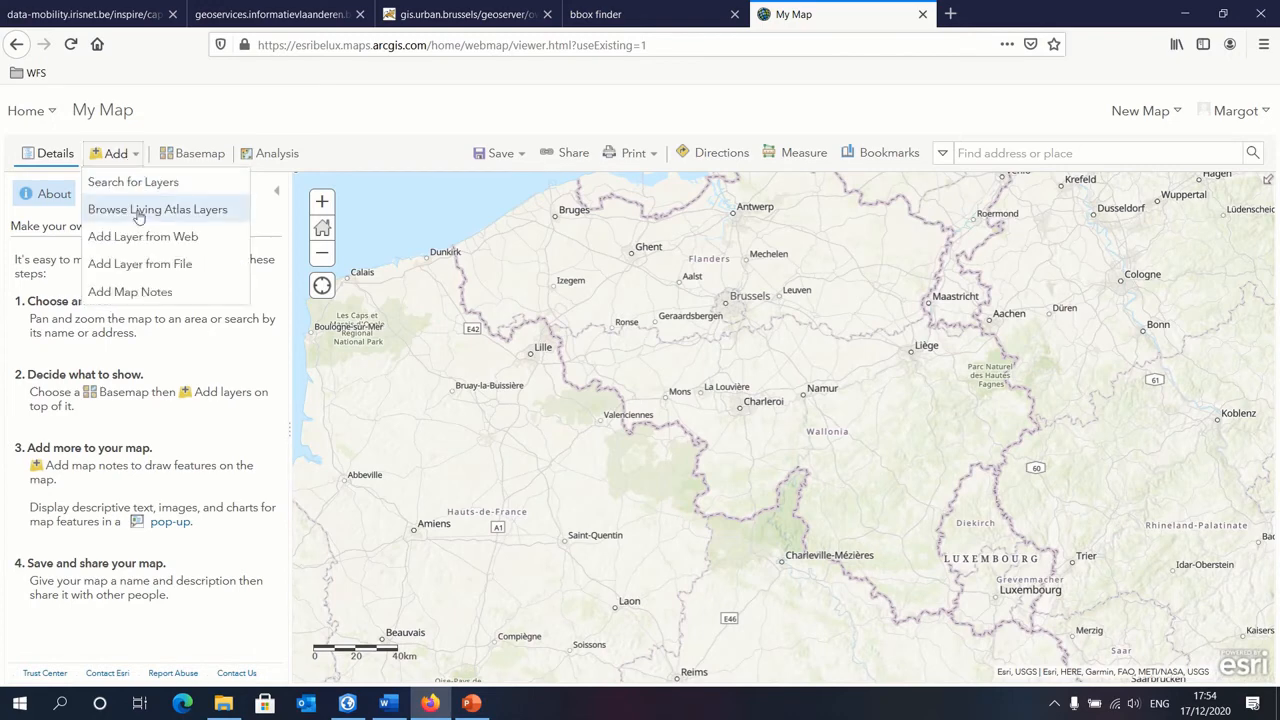
left_click(196, 238)
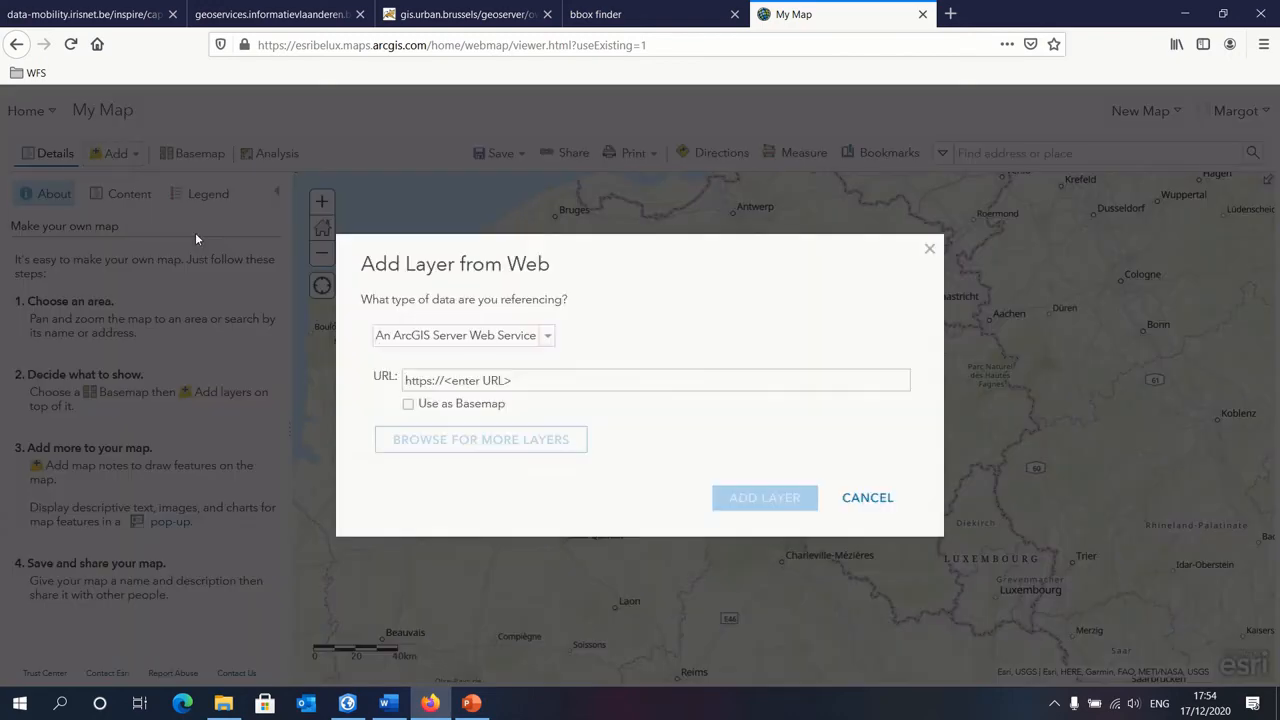
left_click(518, 340)
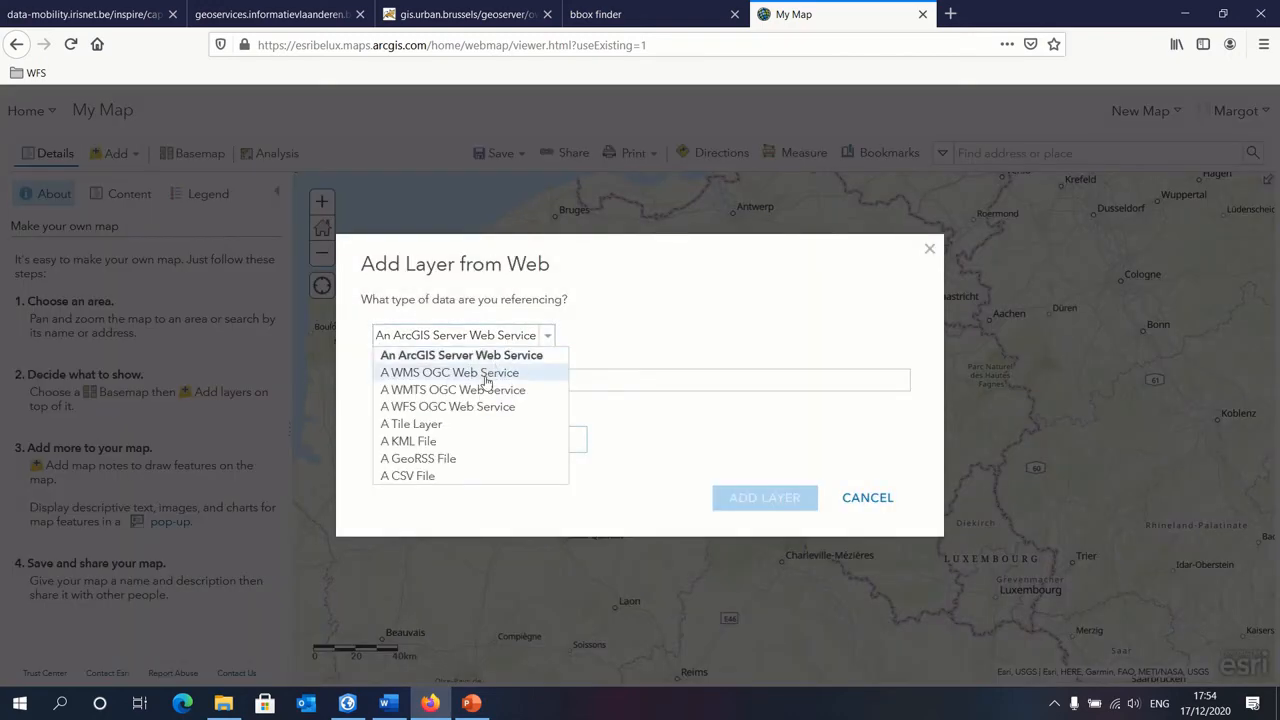
left_click(421, 407)
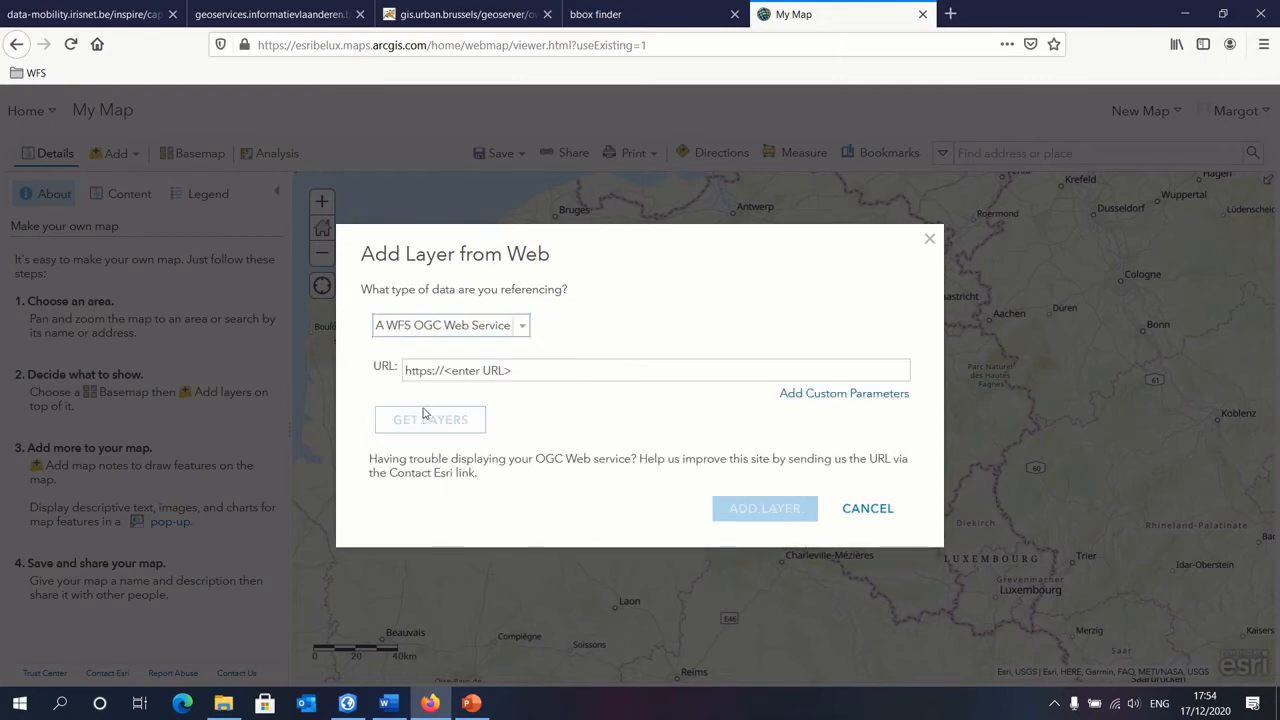
Step: Copy the full GetCapabilities URL of the gis.urban.brussels WFS
left_click(440, 14)
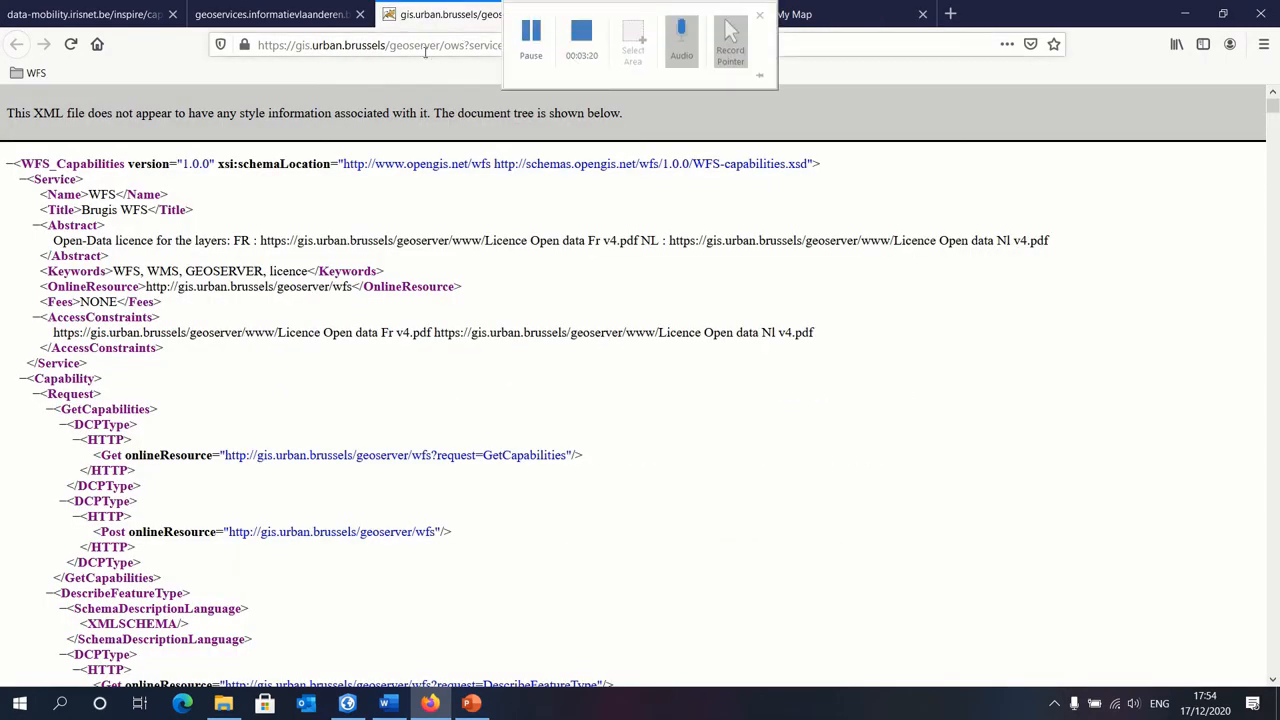
left_click(425, 46)
right_click(464, 40)
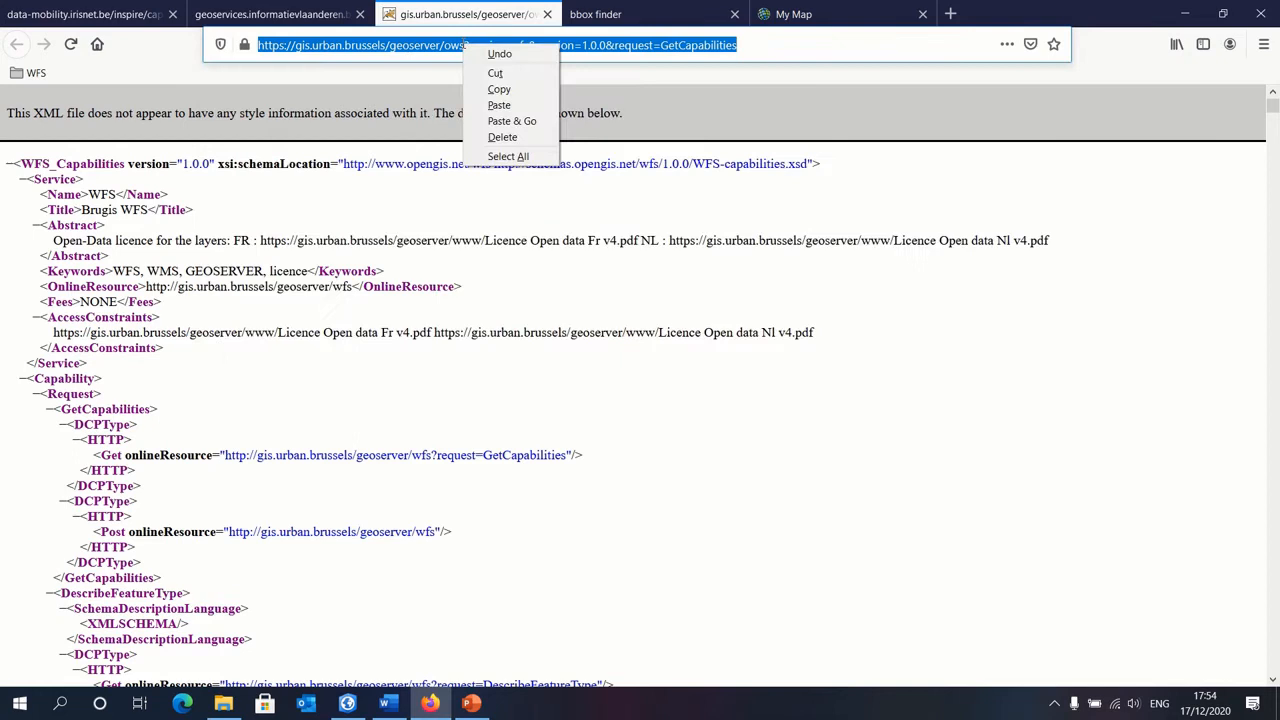
left_click(514, 86)
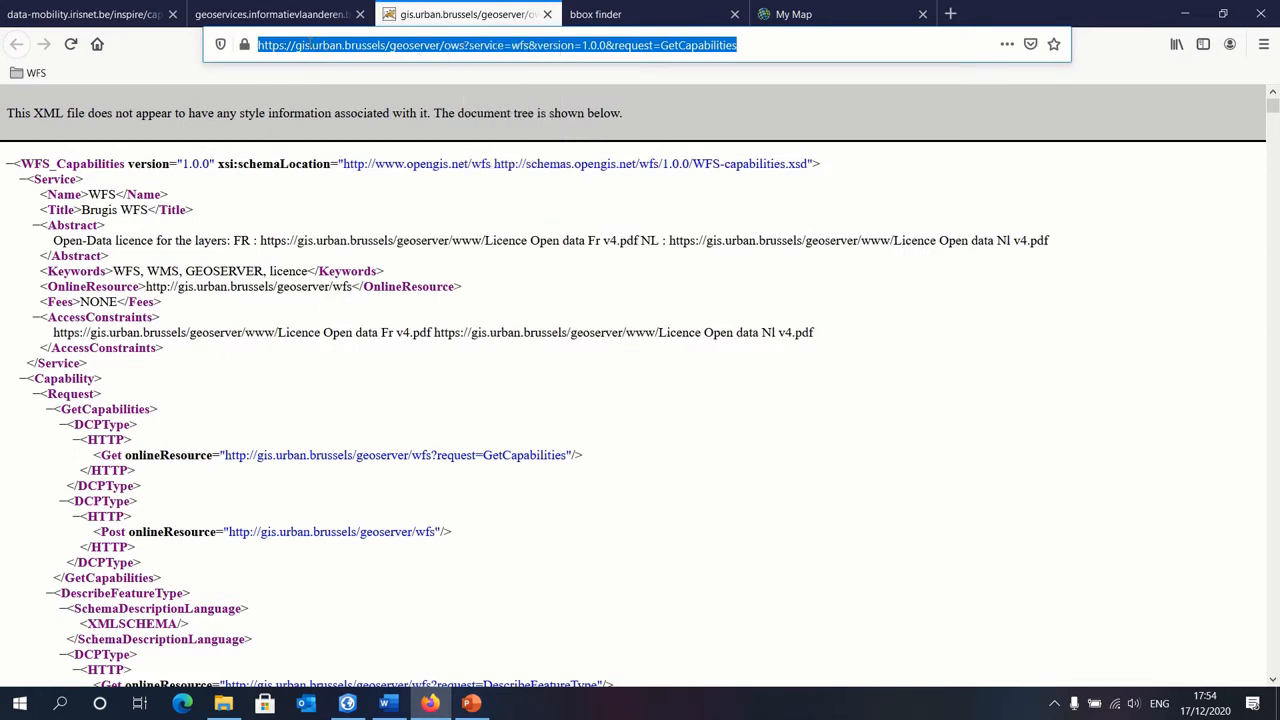
Step: Enter the copied WFS URL for the web layer, retrieve its layers, and add Arbres remarquables to My Map
left_click(793, 14)
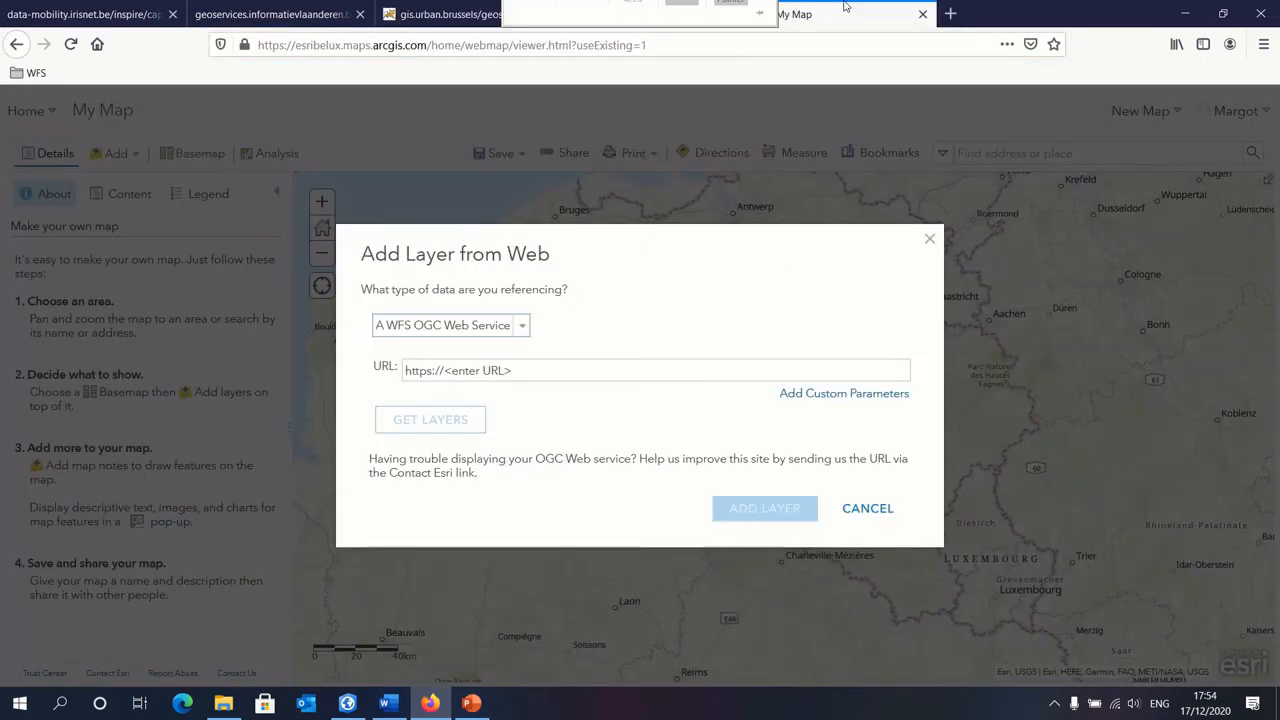
left_click(490, 368)
right_click(491, 370)
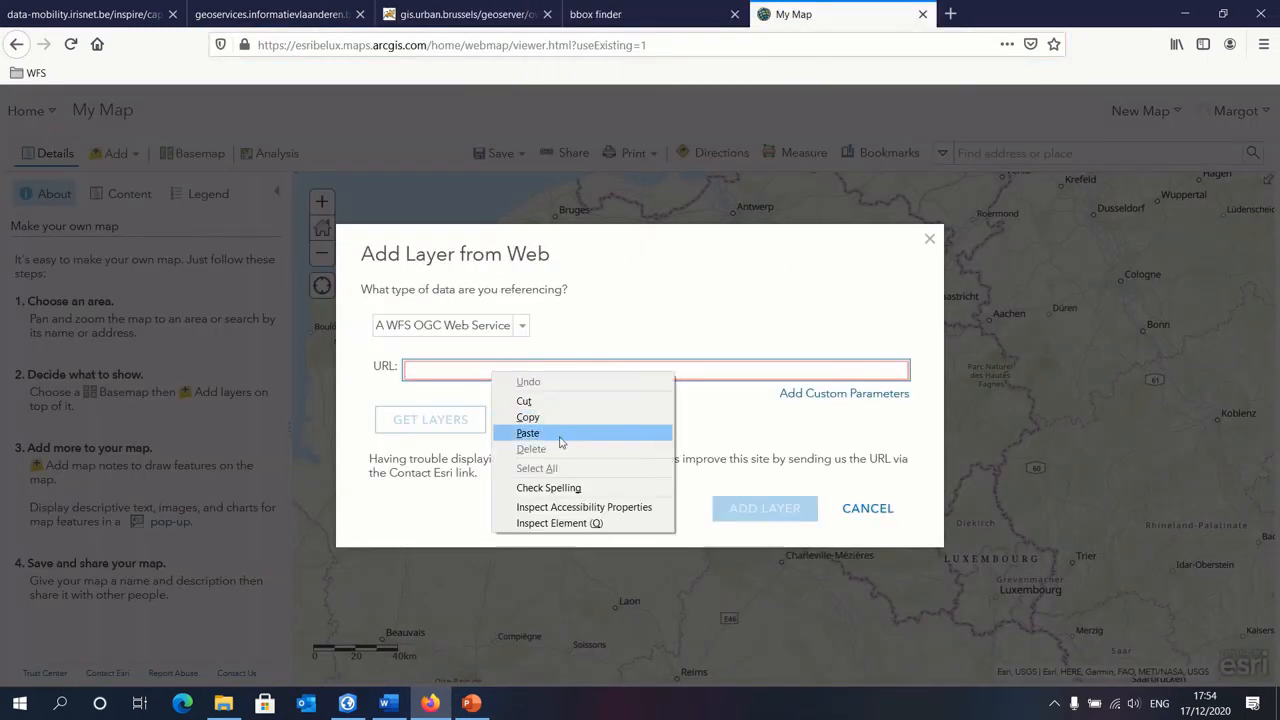
left_click(536, 429)
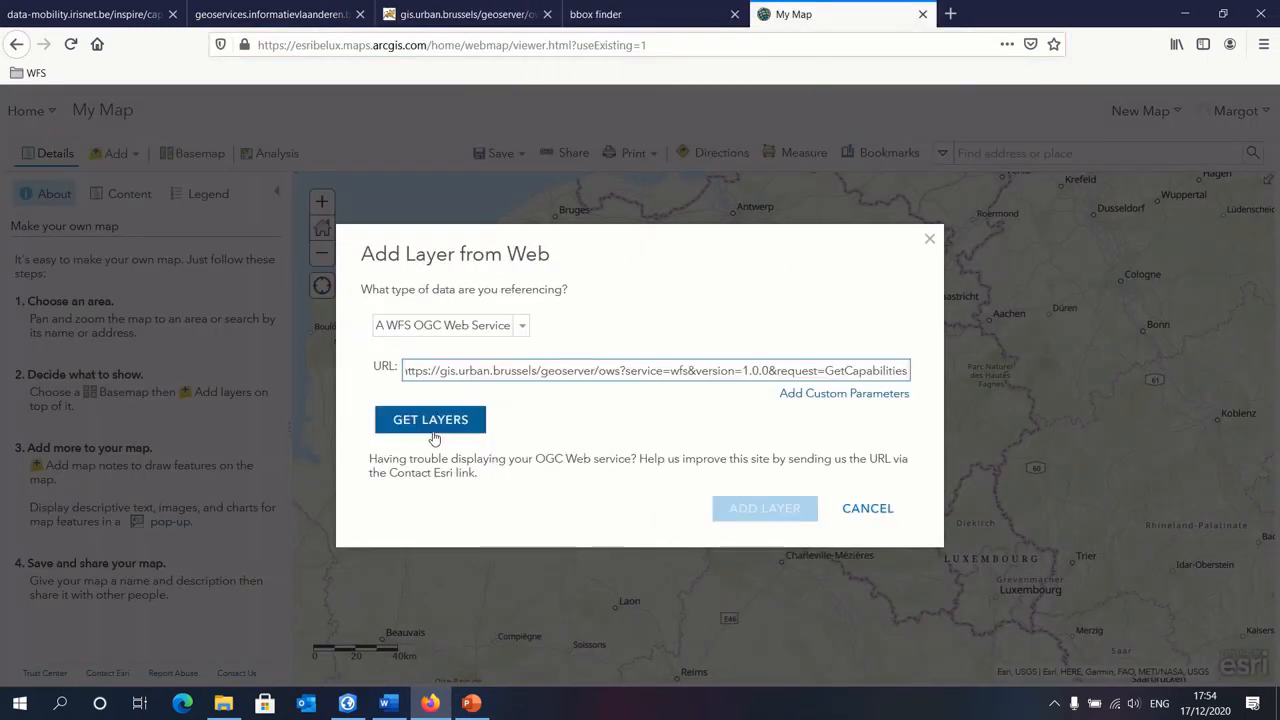
left_click(433, 424)
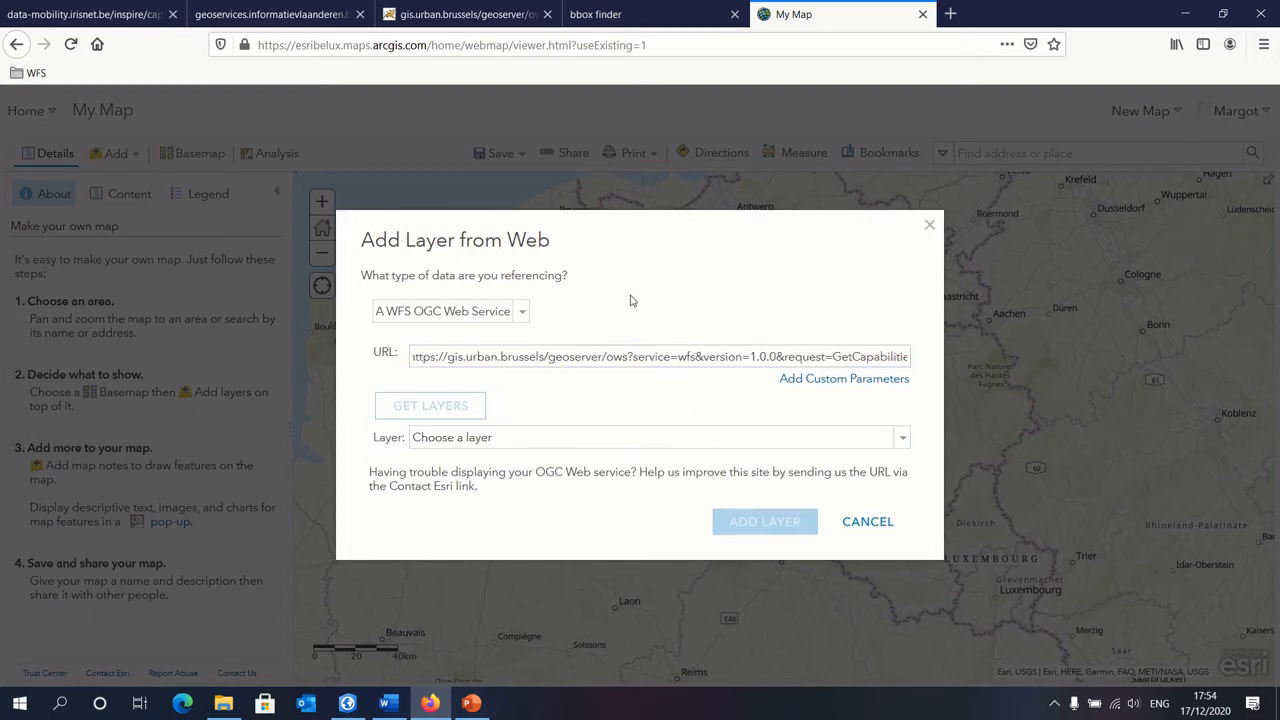
left_click(563, 442)
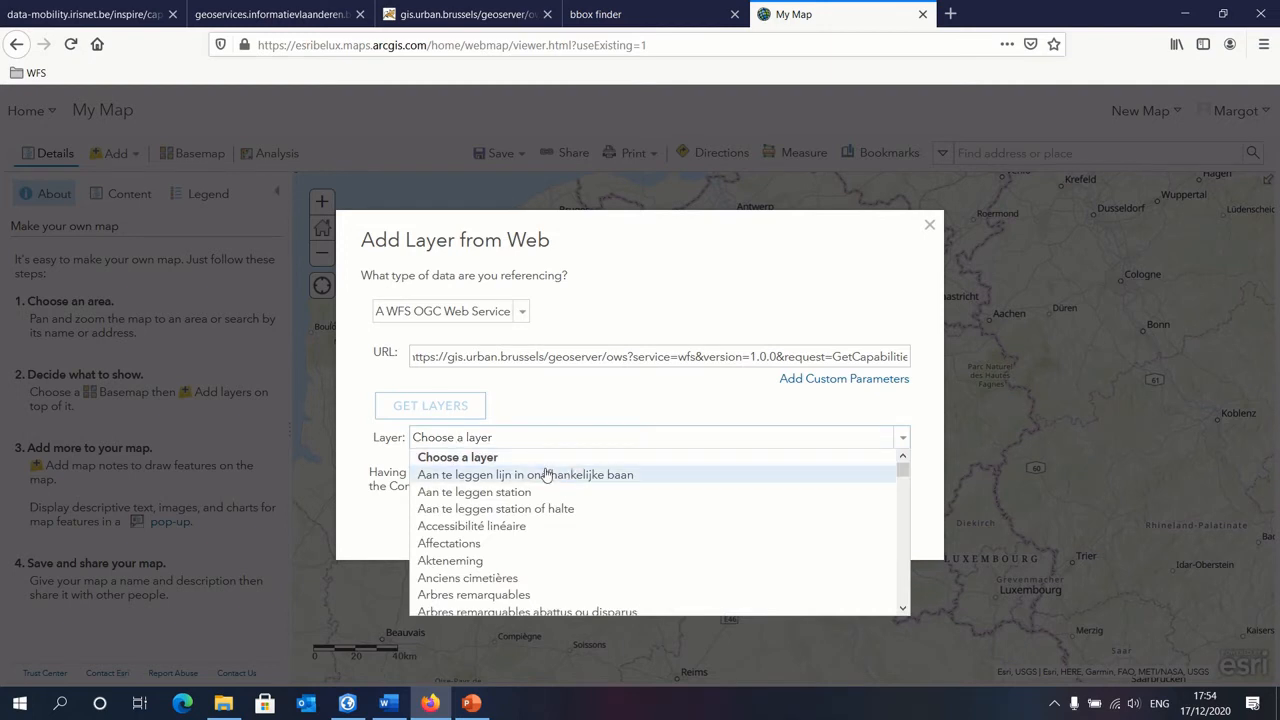
left_click(500, 600)
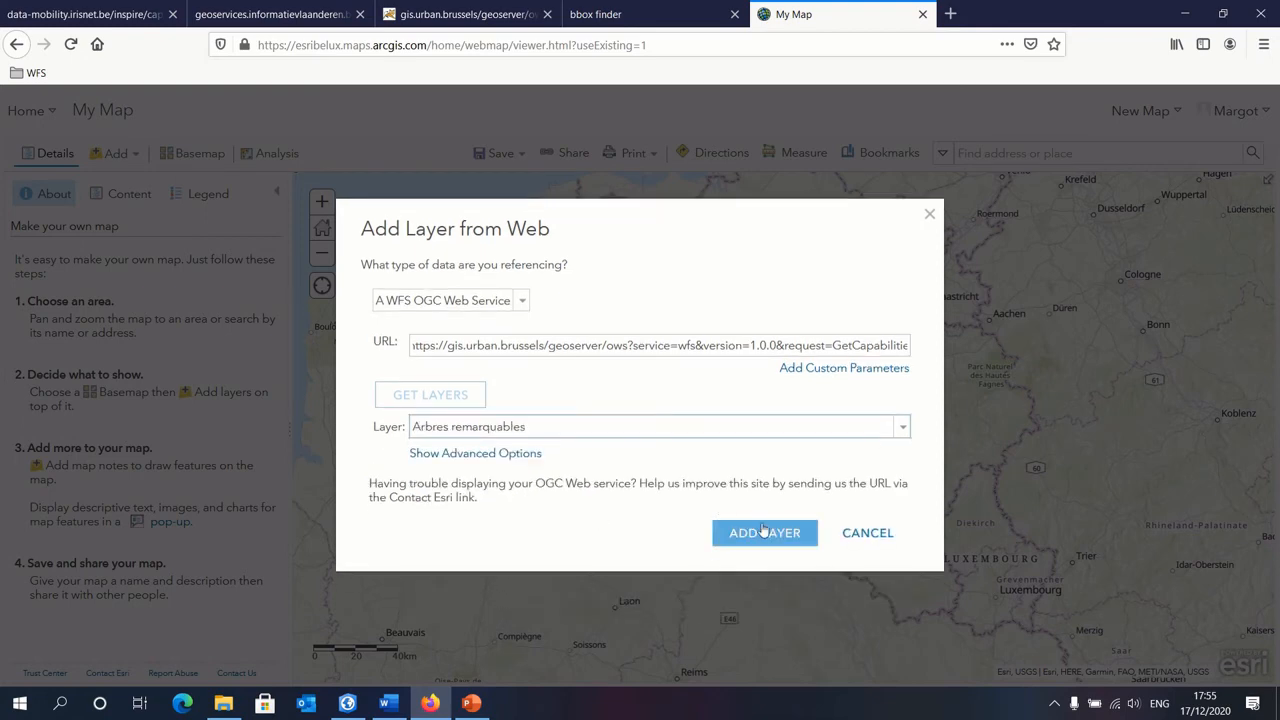
left_click(762, 531)
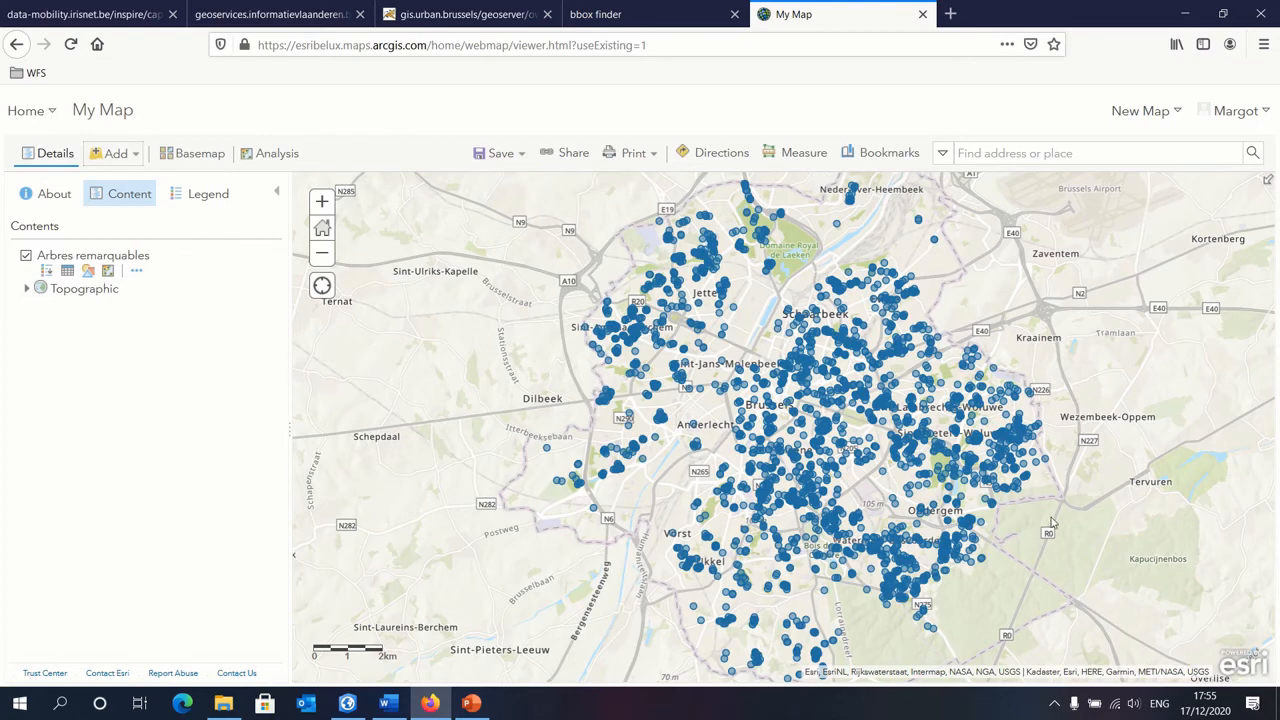
Step: Start adding a second WFS layer from the web with the same gis.urban.brussels URL and retrieve its layers
left_click_drag(1052, 522, 975, 516)
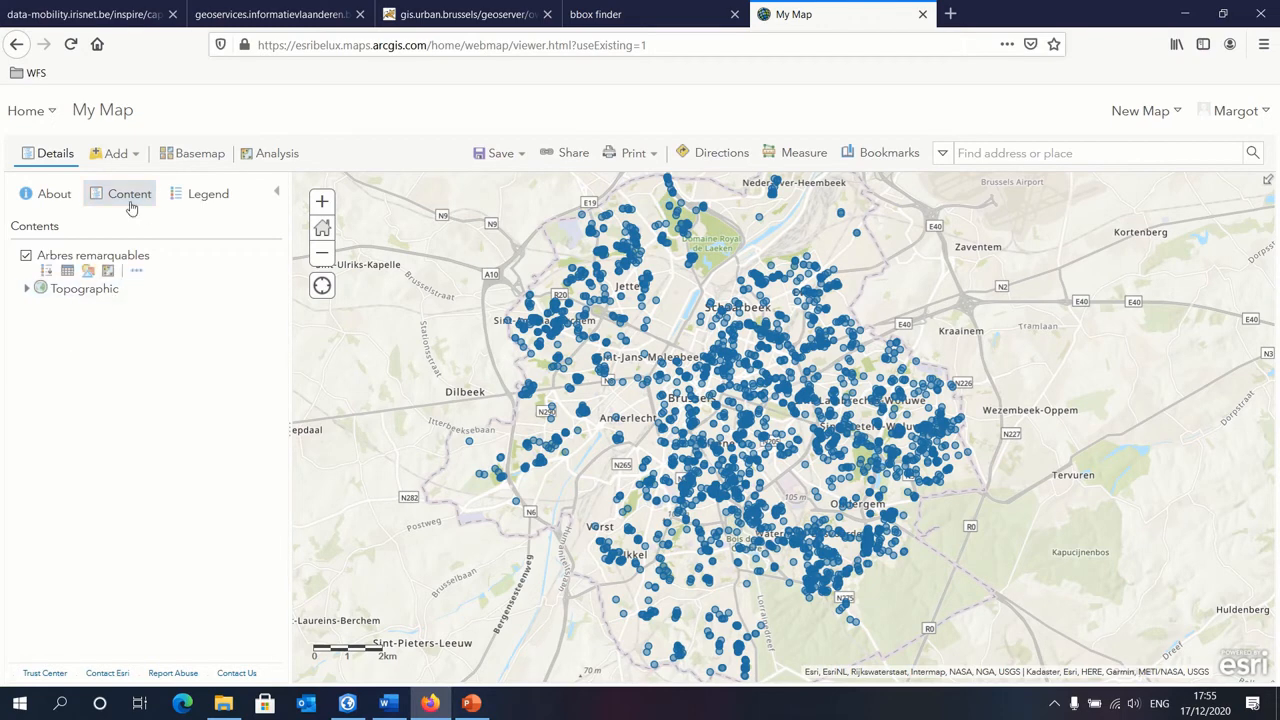
left_click(135, 157)
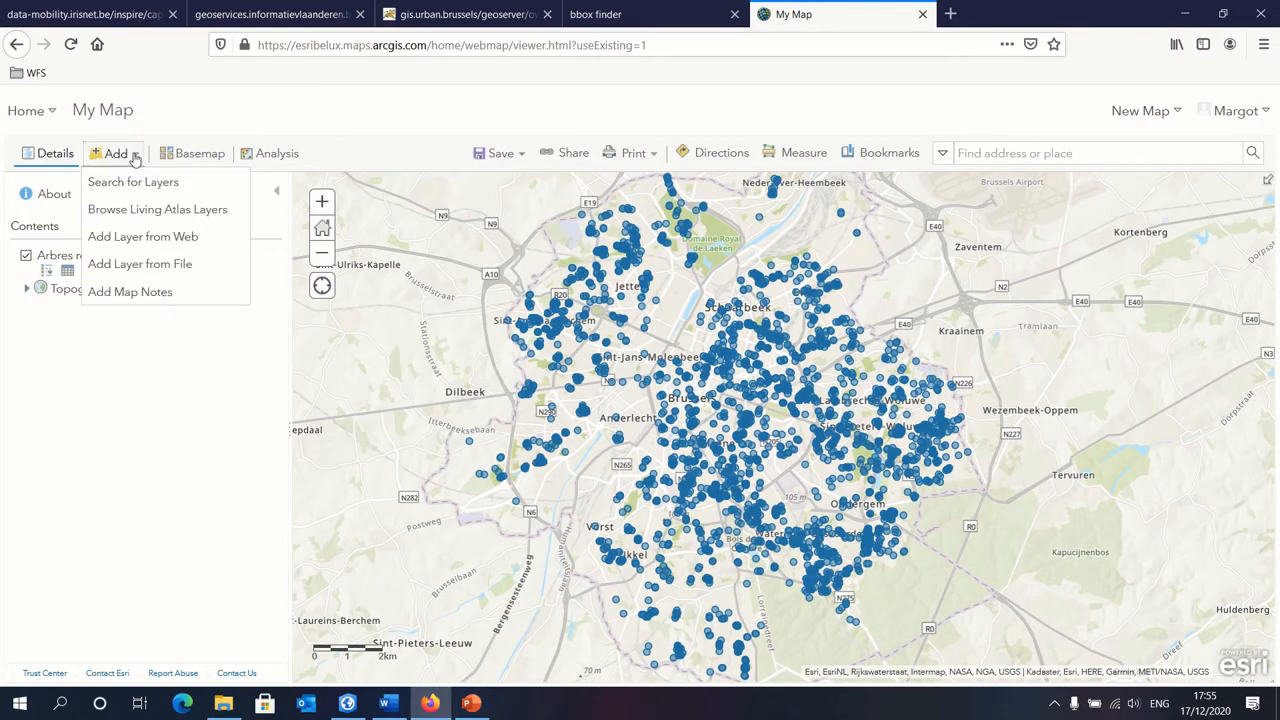
left_click(166, 240)
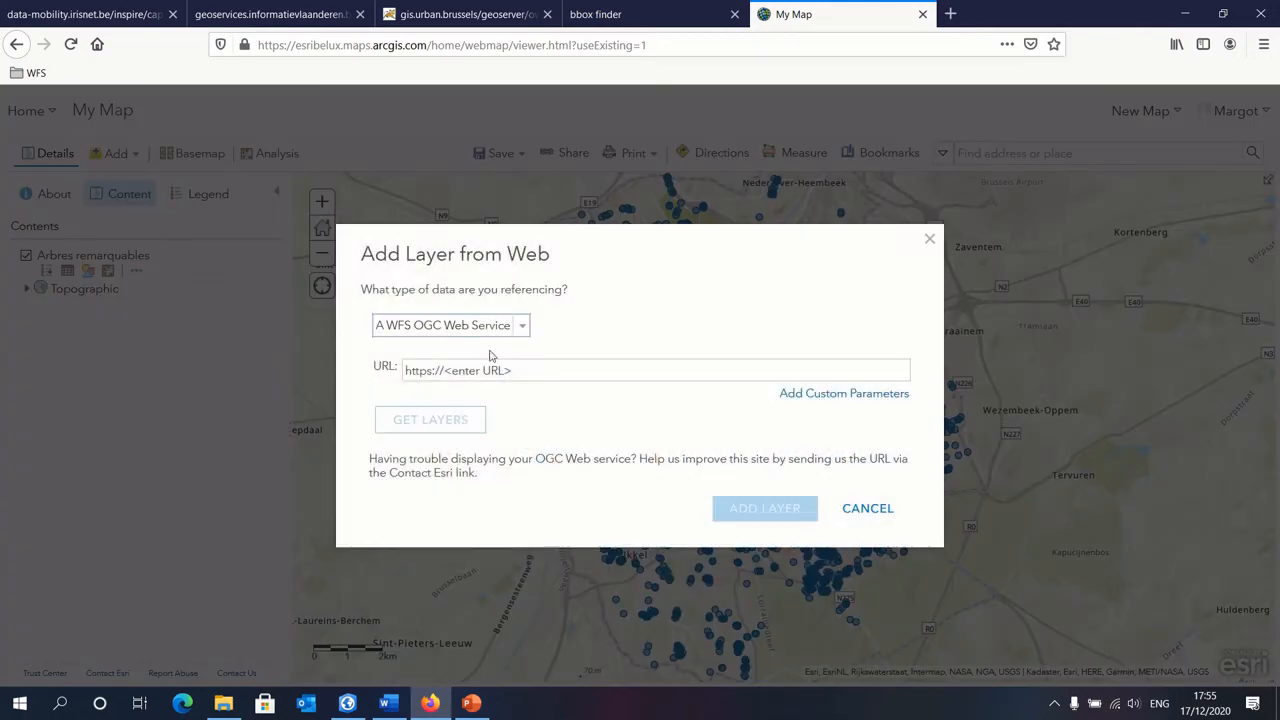
left_click(494, 371)
right_click(496, 372)
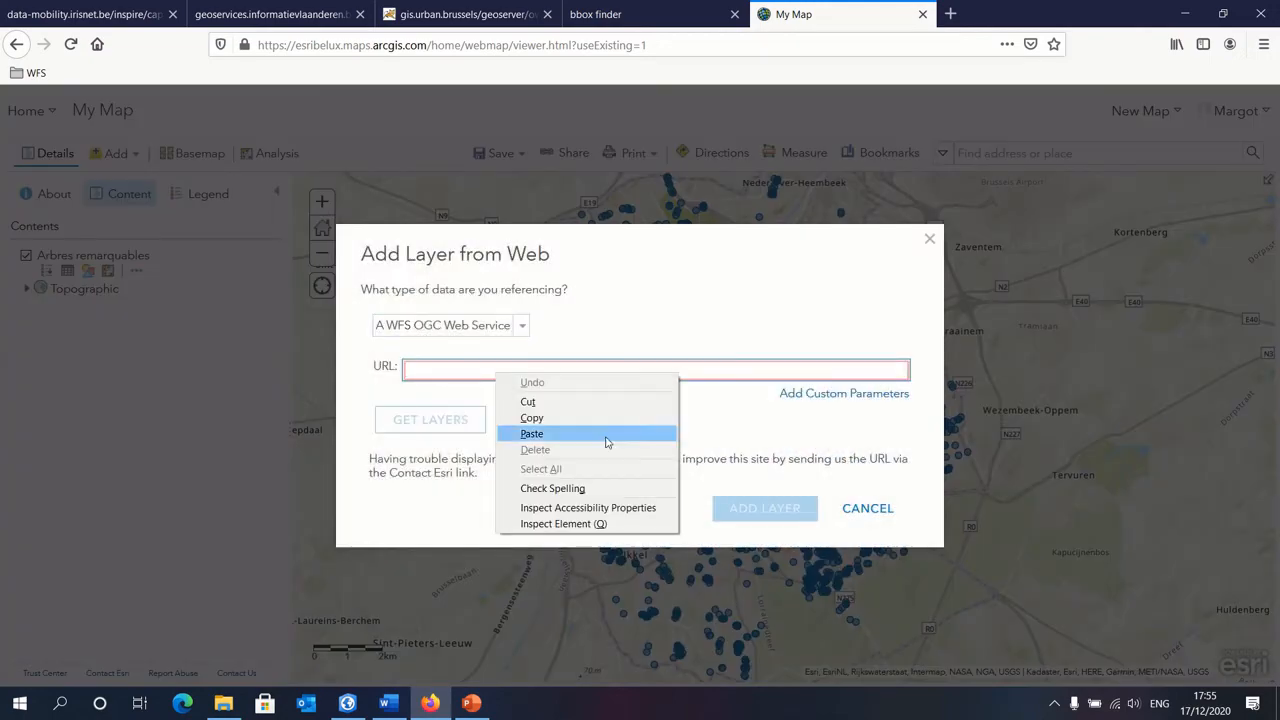
left_click(540, 434)
left_click(430, 424)
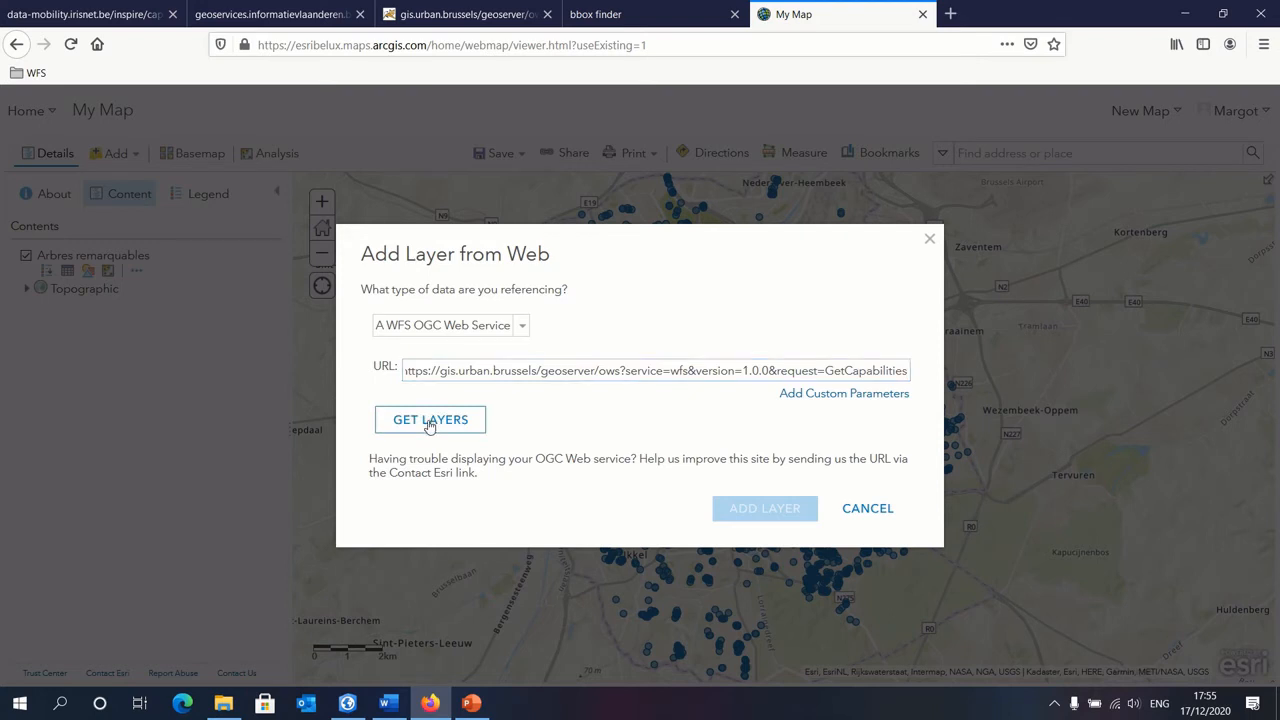
Step: Choose RER vélo from the service's layers as the second layer to add
left_click(494, 438)
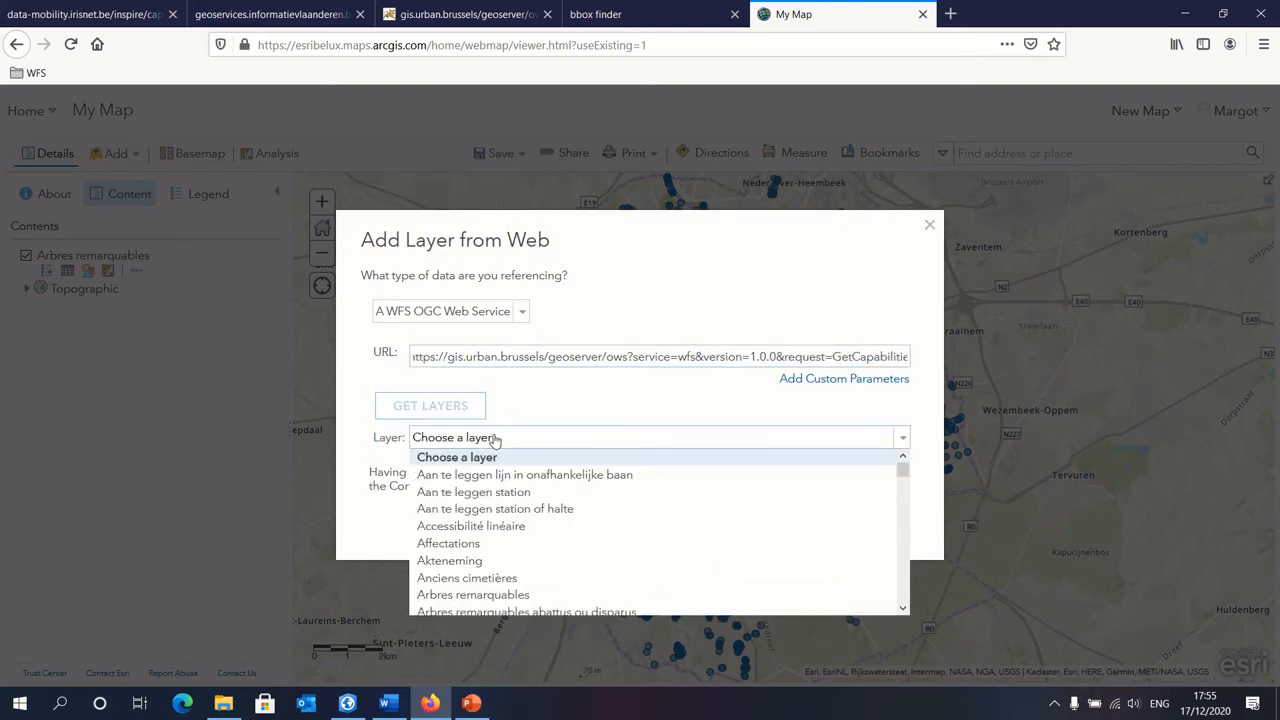
scroll(575, 510, "down", 20)
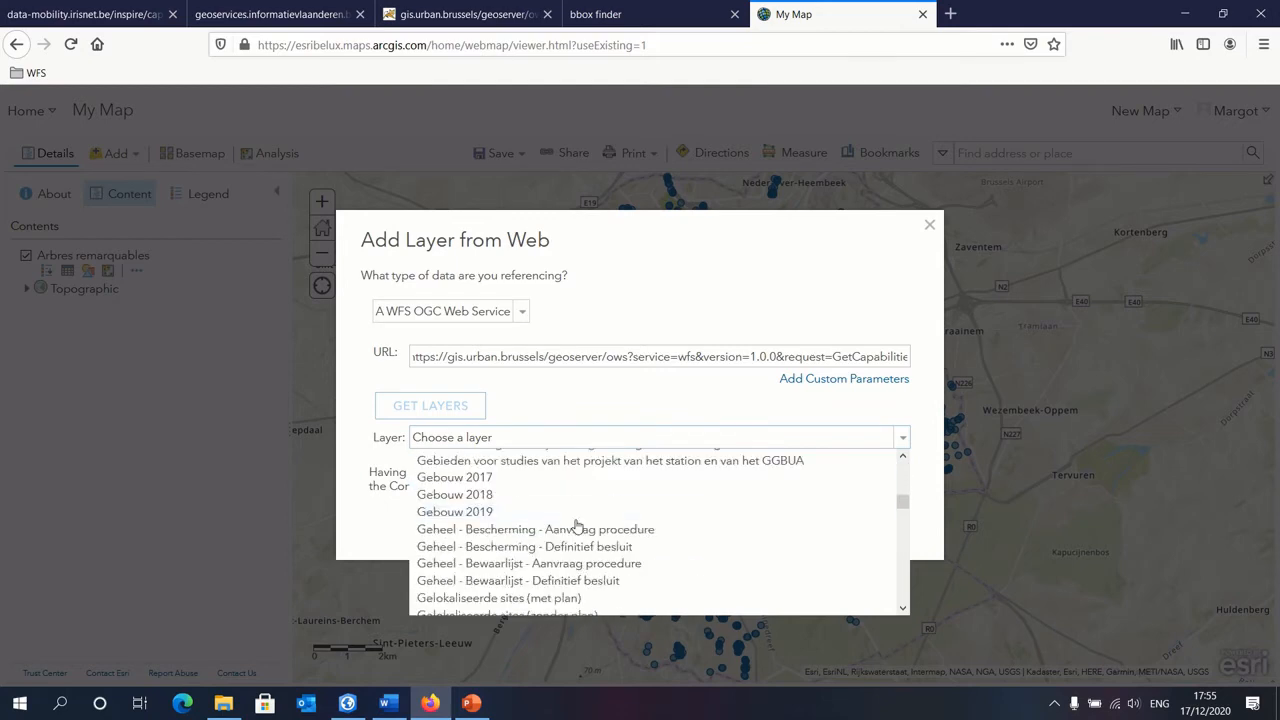
scroll(580, 522, "down", 20)
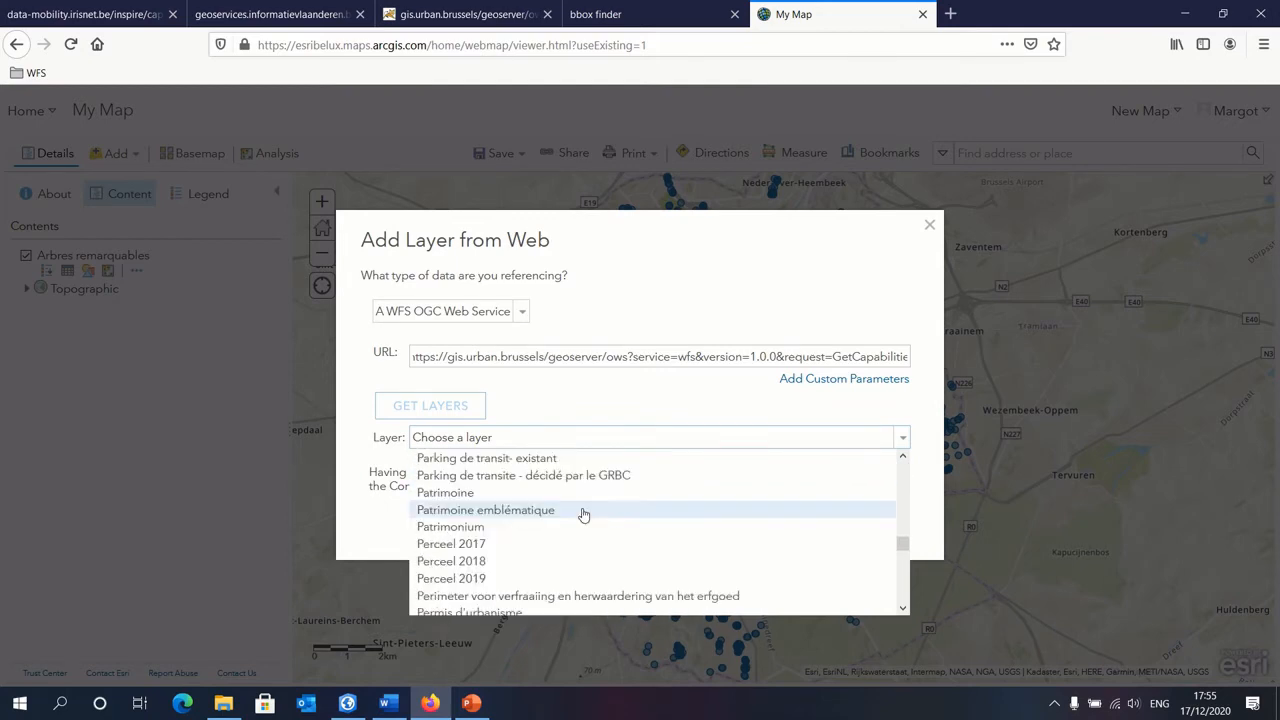
scroll(577, 518, "down", 2)
scroll(580, 521, "up", 5)
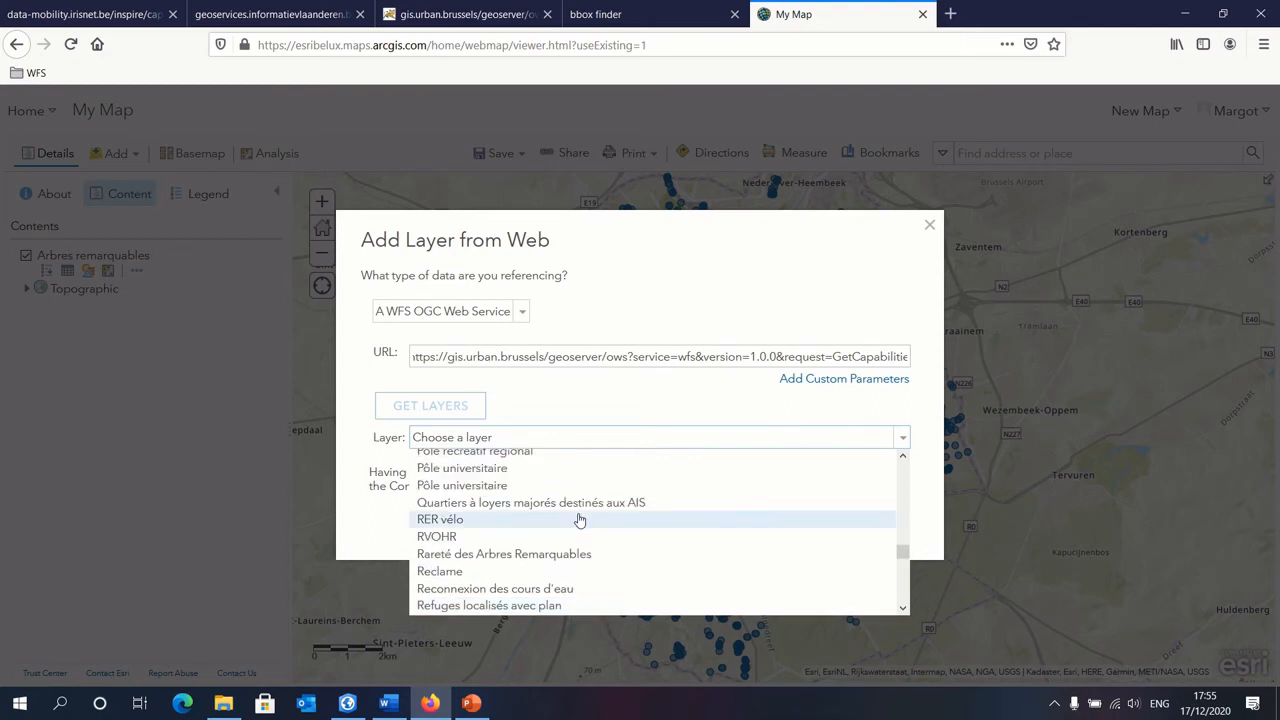
left_click(440, 522)
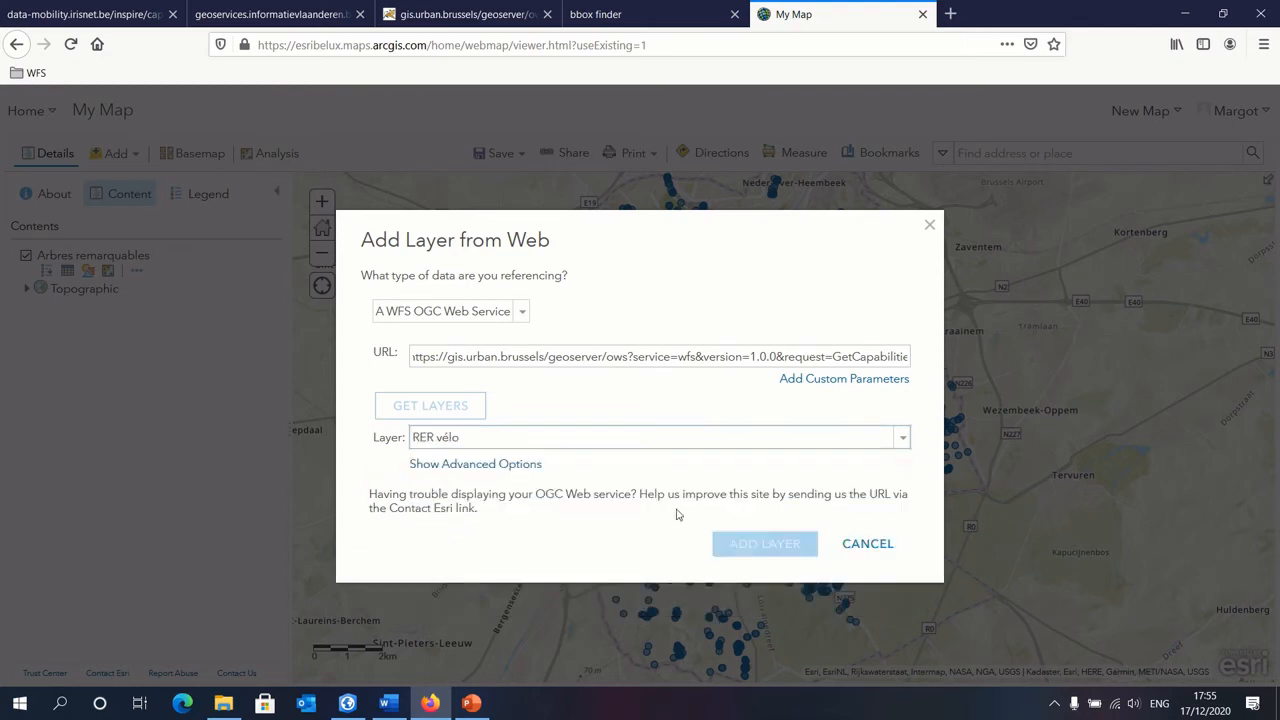
Step: Add the chosen RER vélo layer to My Map and change its line symbol colour to green #38A800
left_click(789, 538)
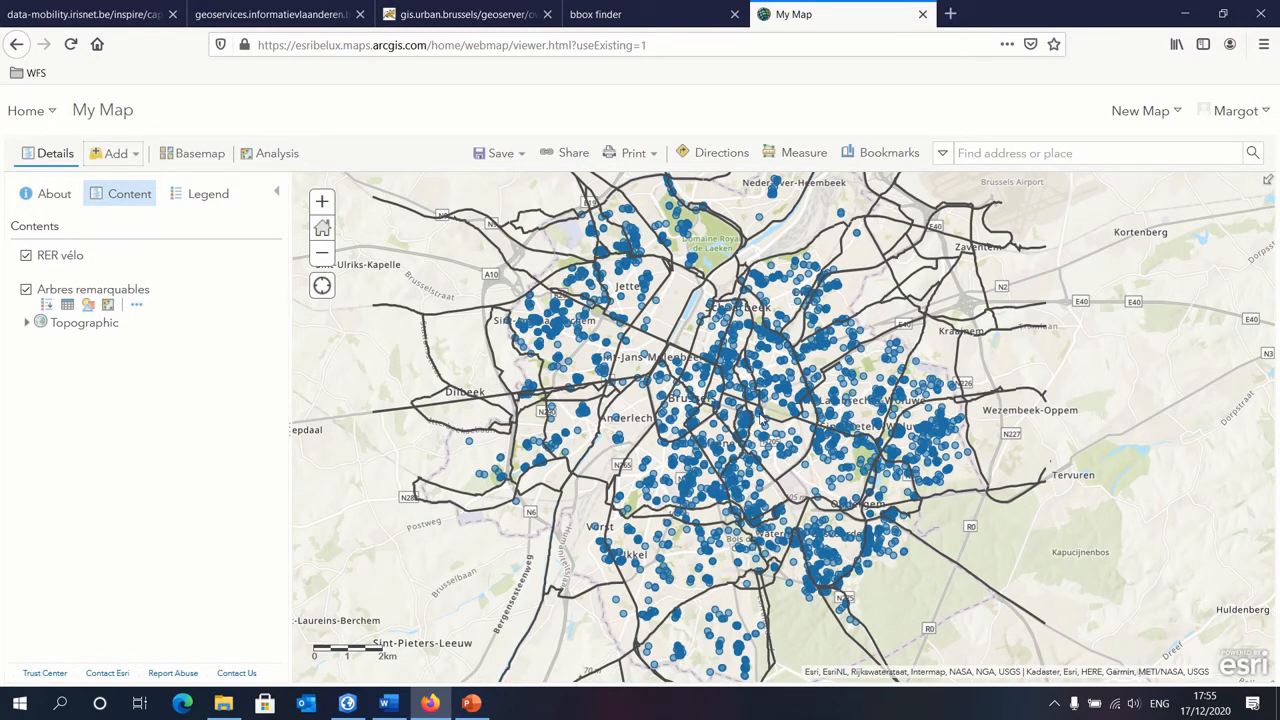
mouse_move(48, 268)
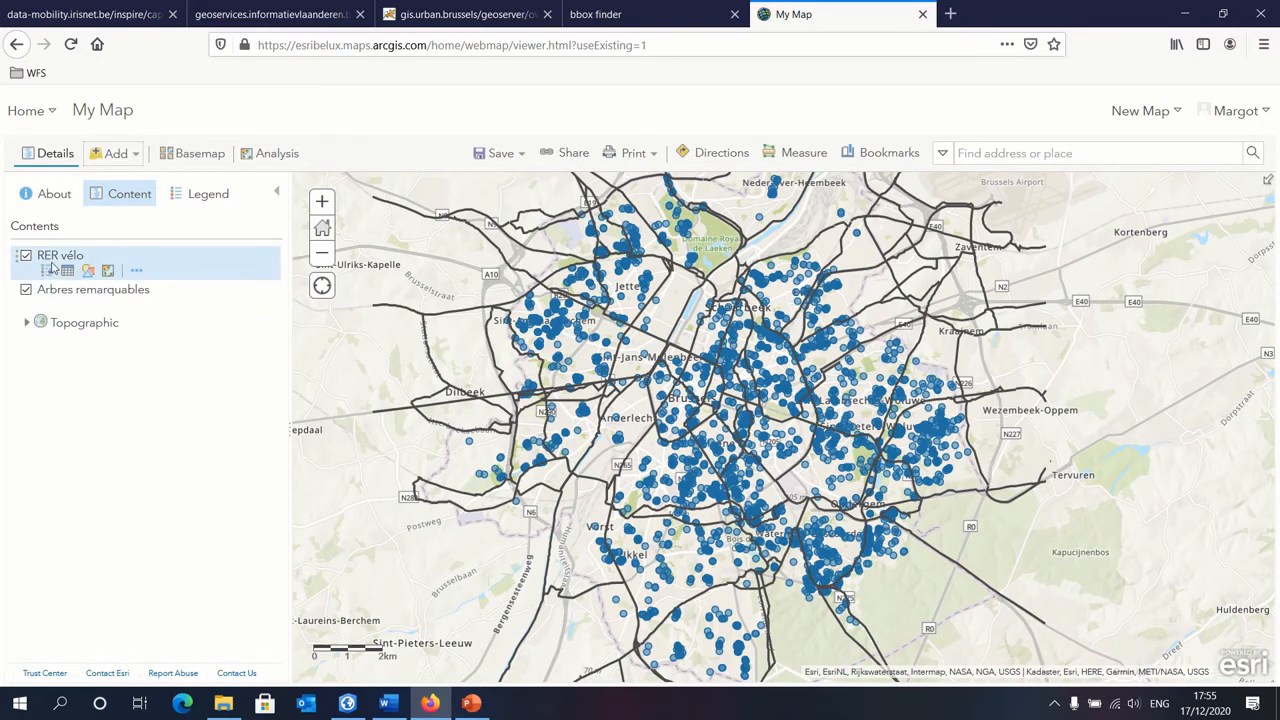
left_click(138, 272)
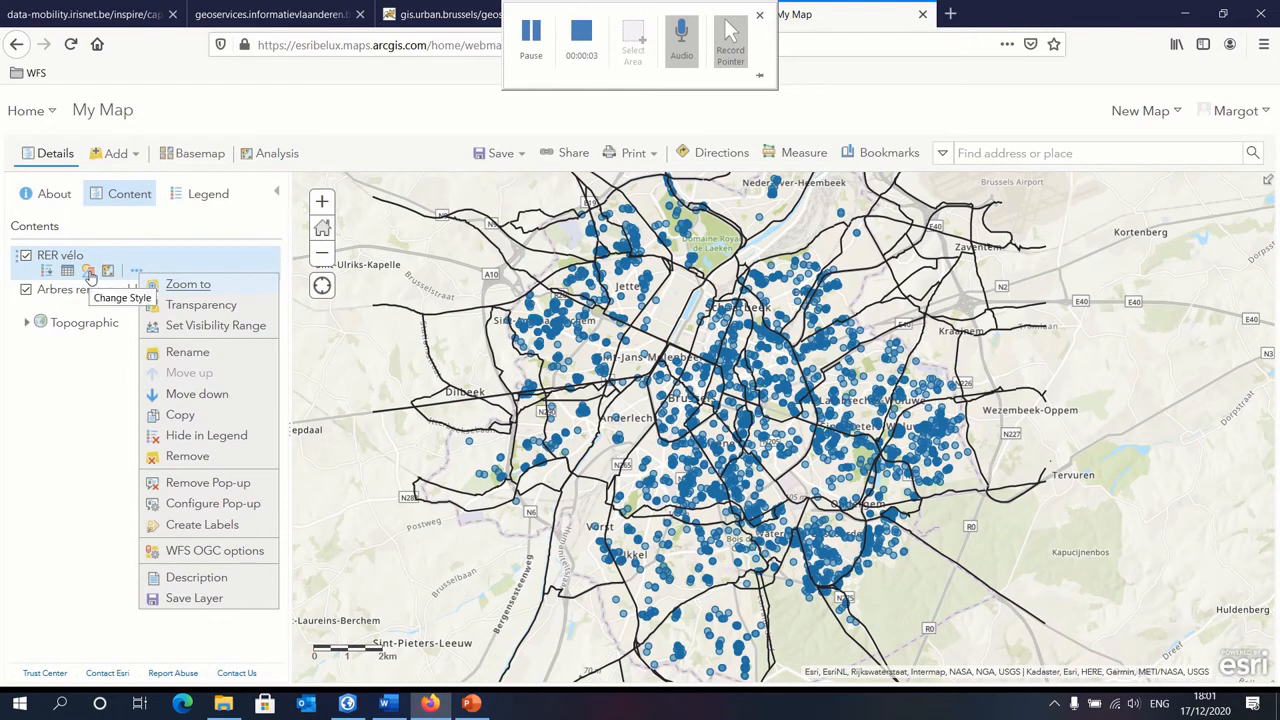
left_click(89, 273)
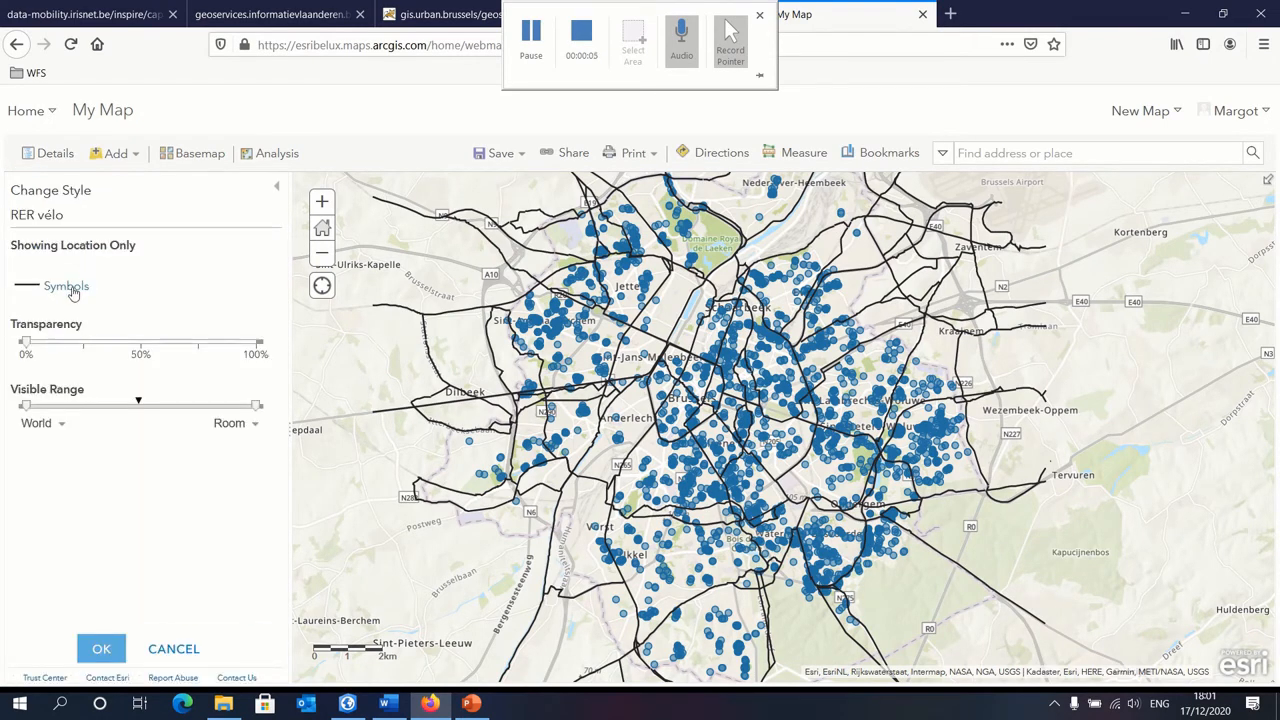
left_click(66, 286)
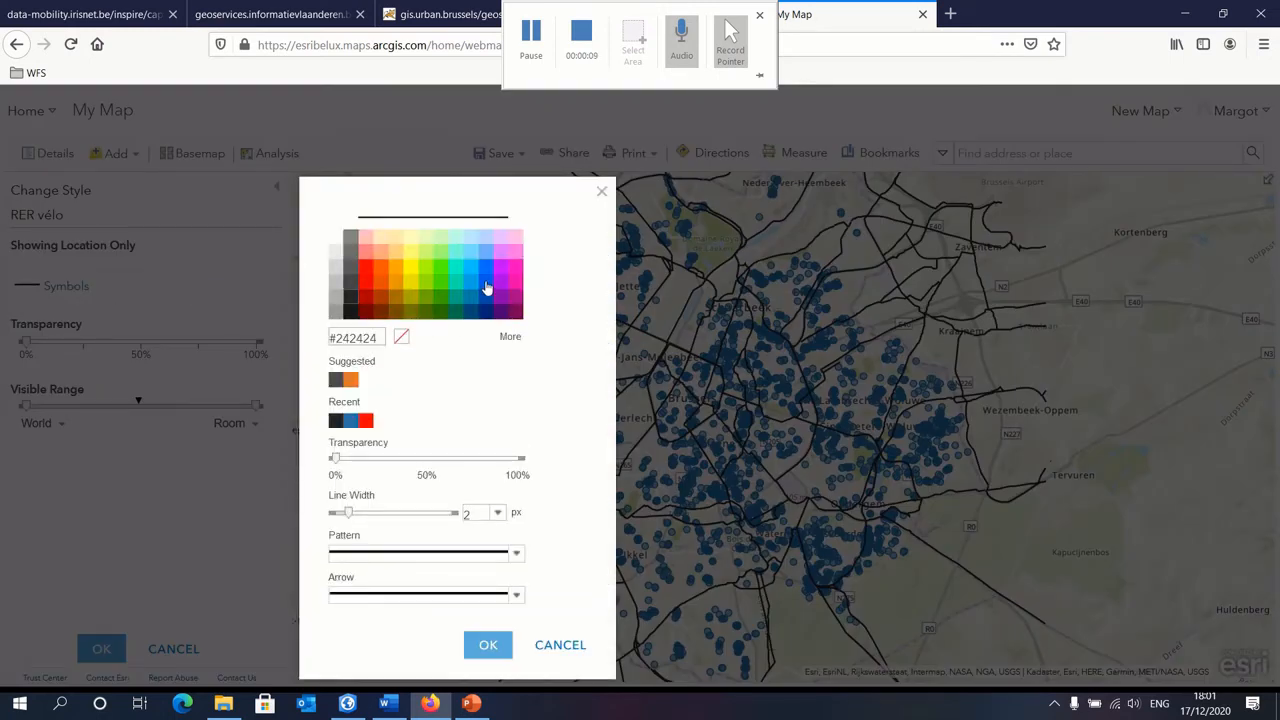
left_click(441, 297)
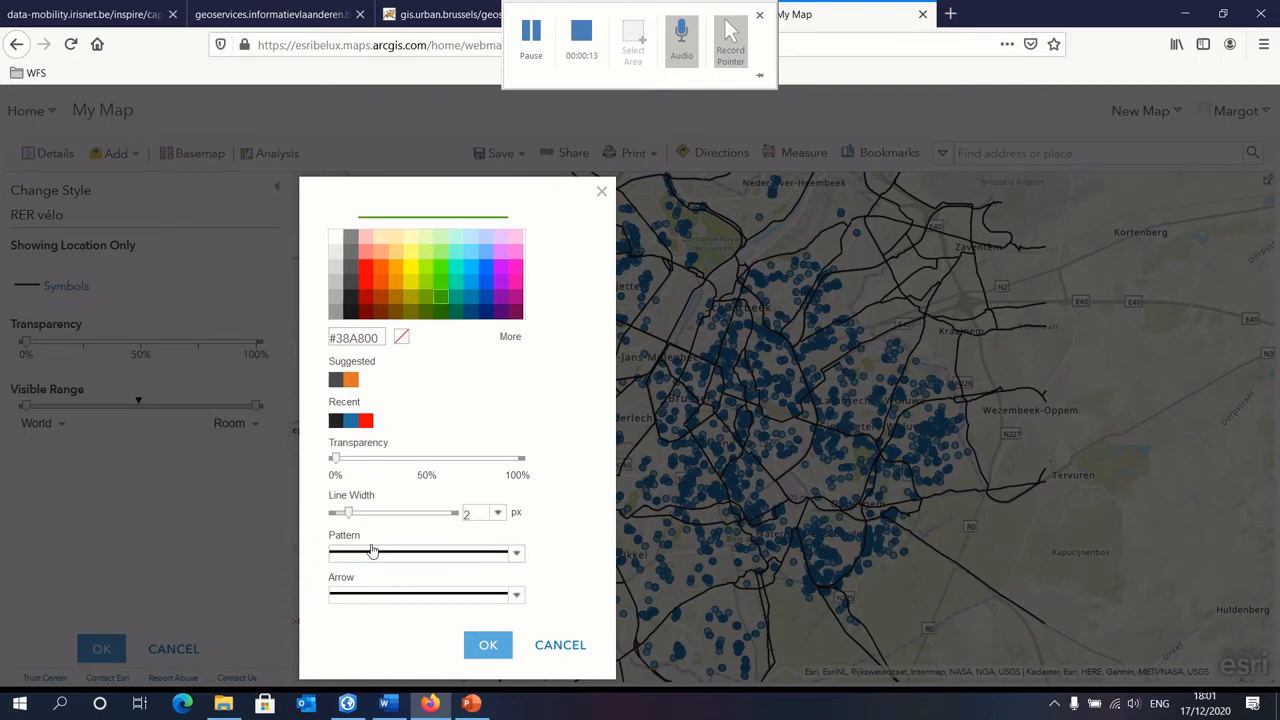
left_click(487, 645)
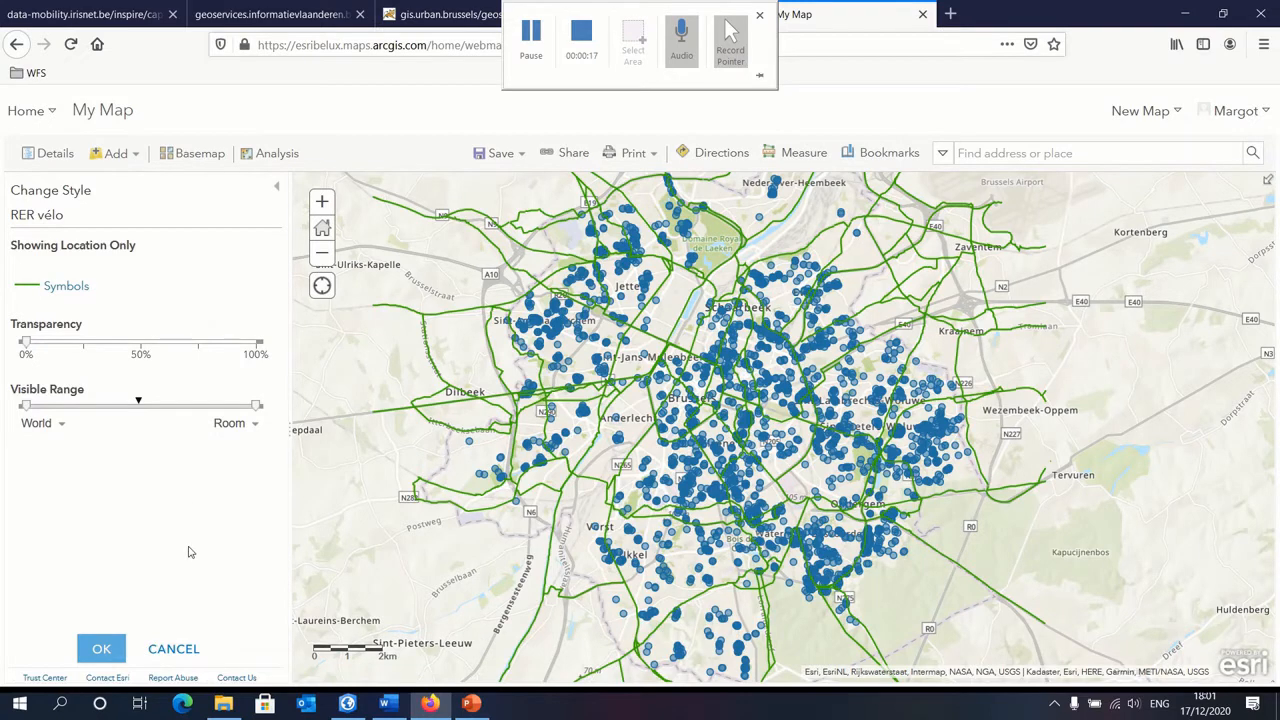
left_click(101, 648)
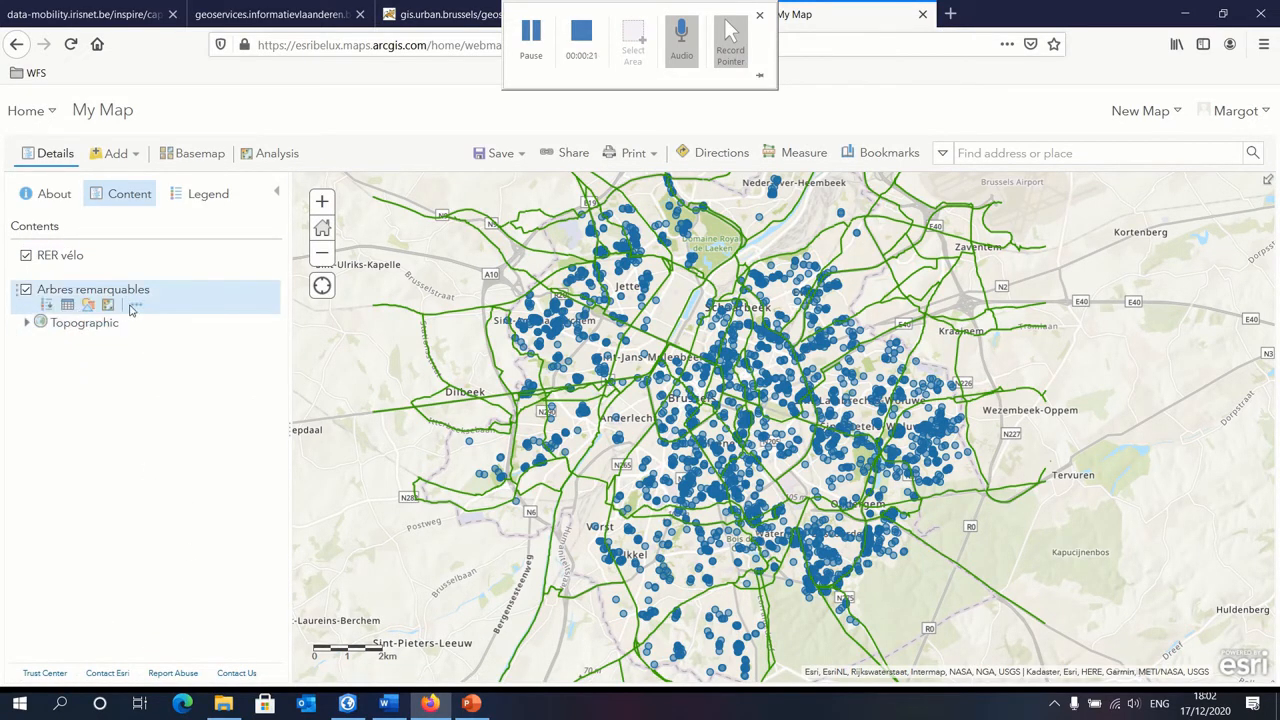
Step: Open the symbol settings in the style of the Arbres remarquables layer
left_click(87, 306)
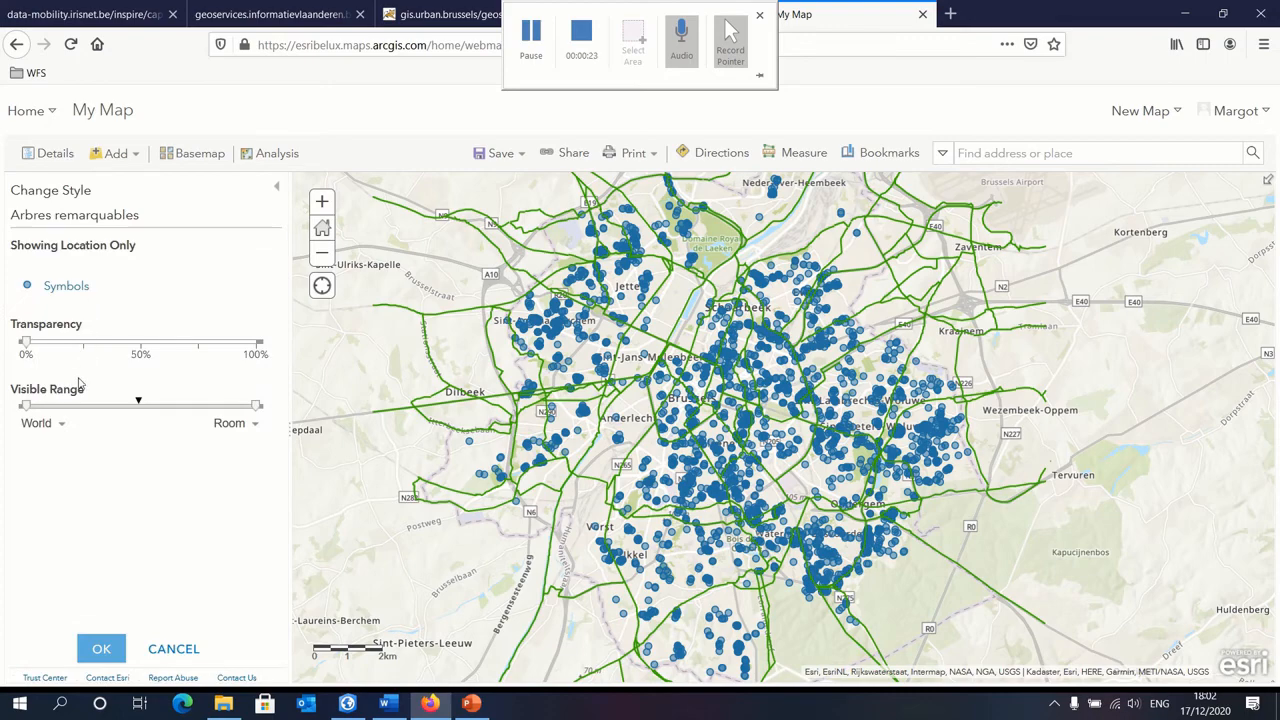
left_click(62, 288)
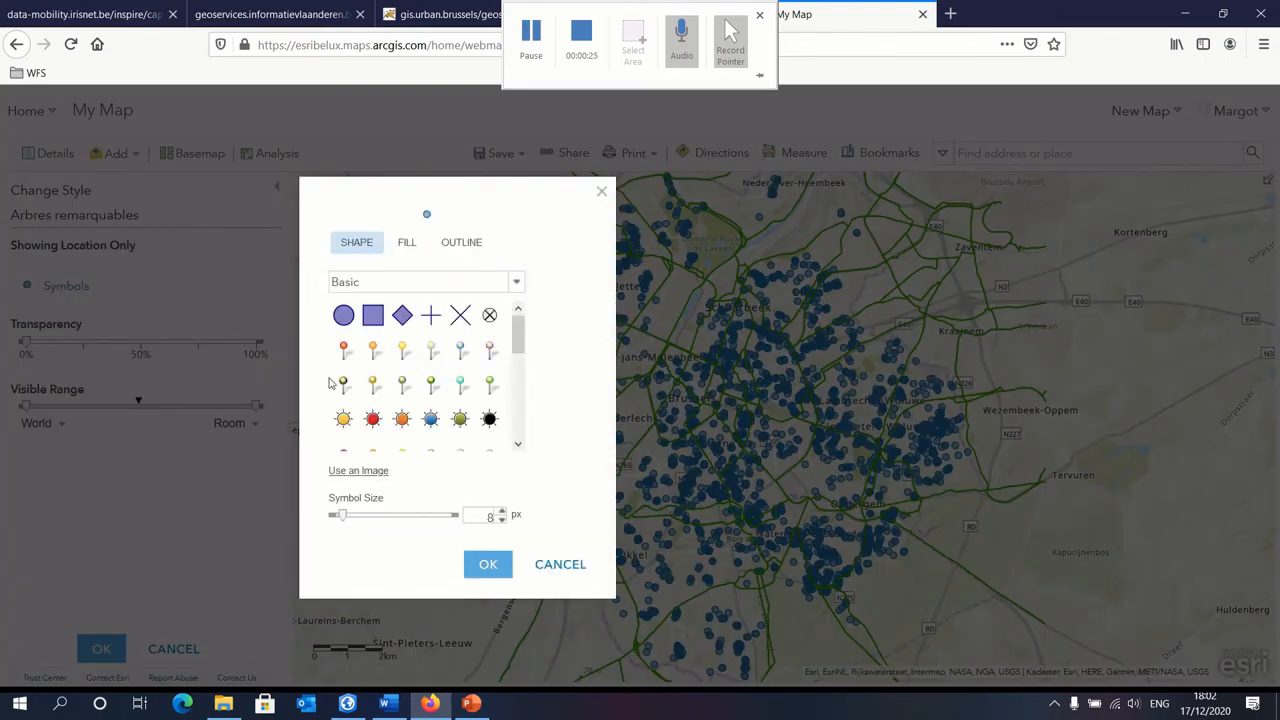
left_click(513, 282)
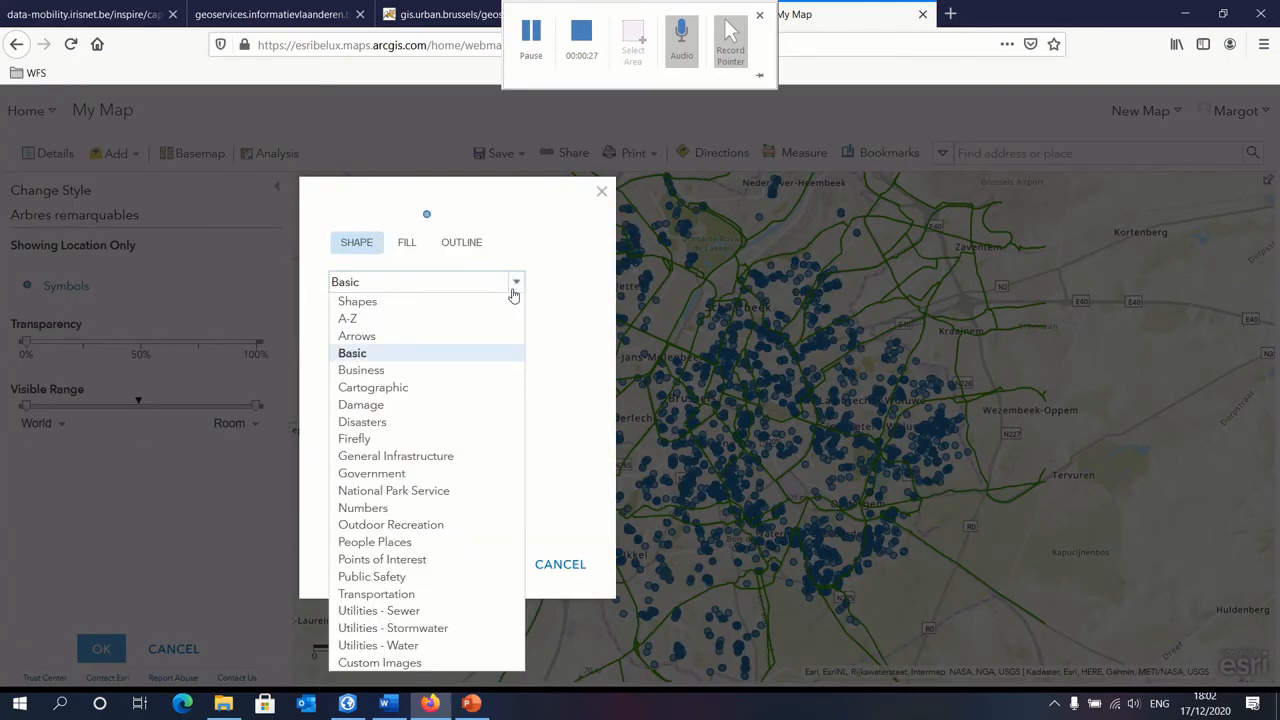
left_click(372, 473)
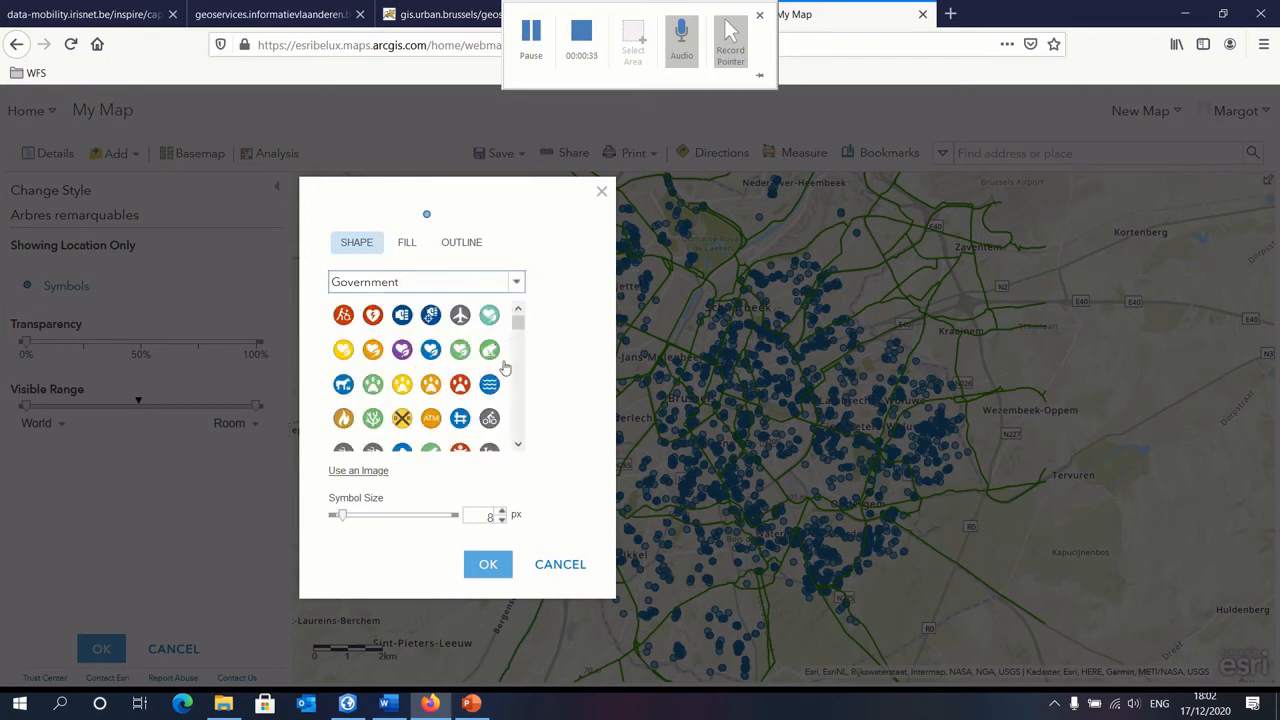
scroll(455, 368, "down", 4)
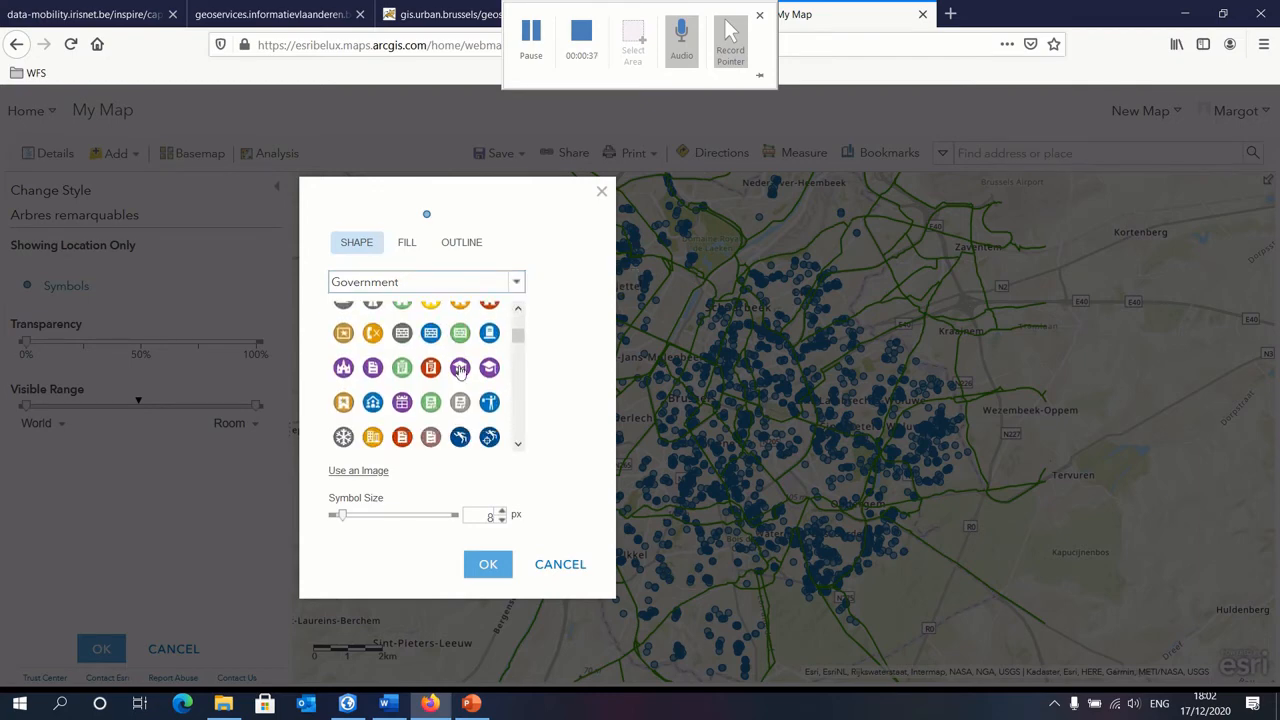
scroll(459, 370, "up", 5)
left_click(514, 284)
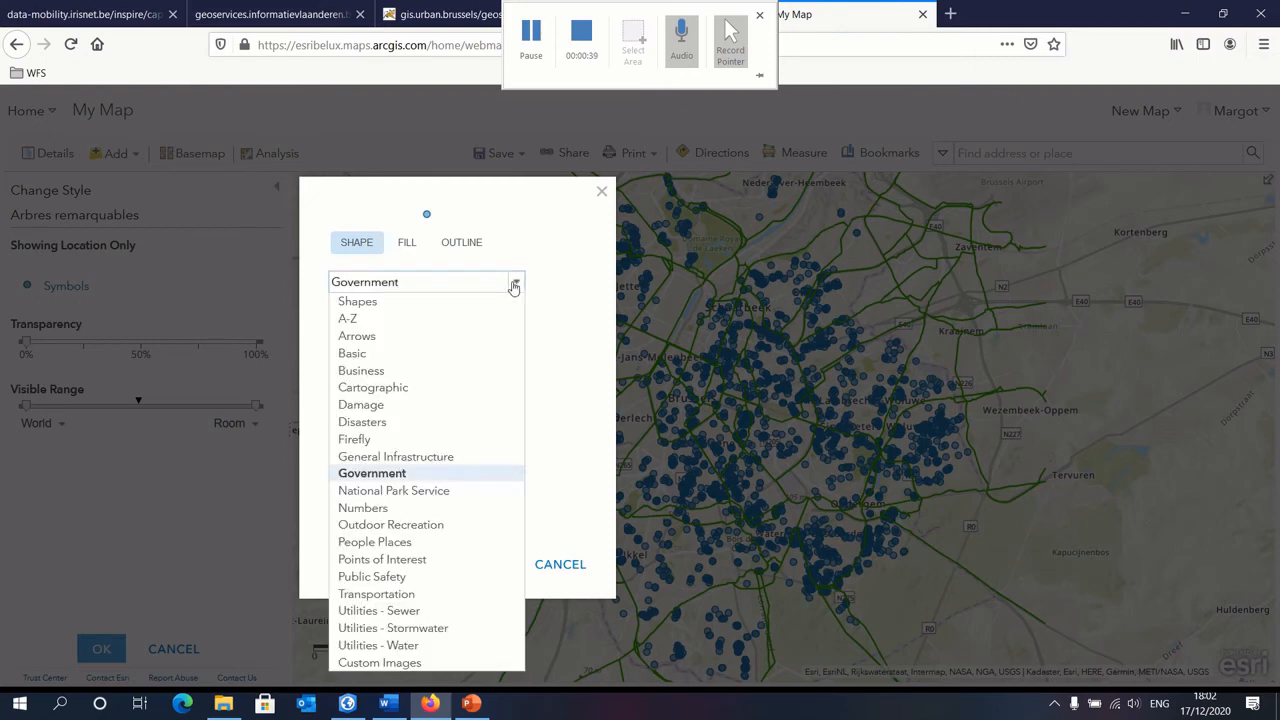
left_click(423, 356)
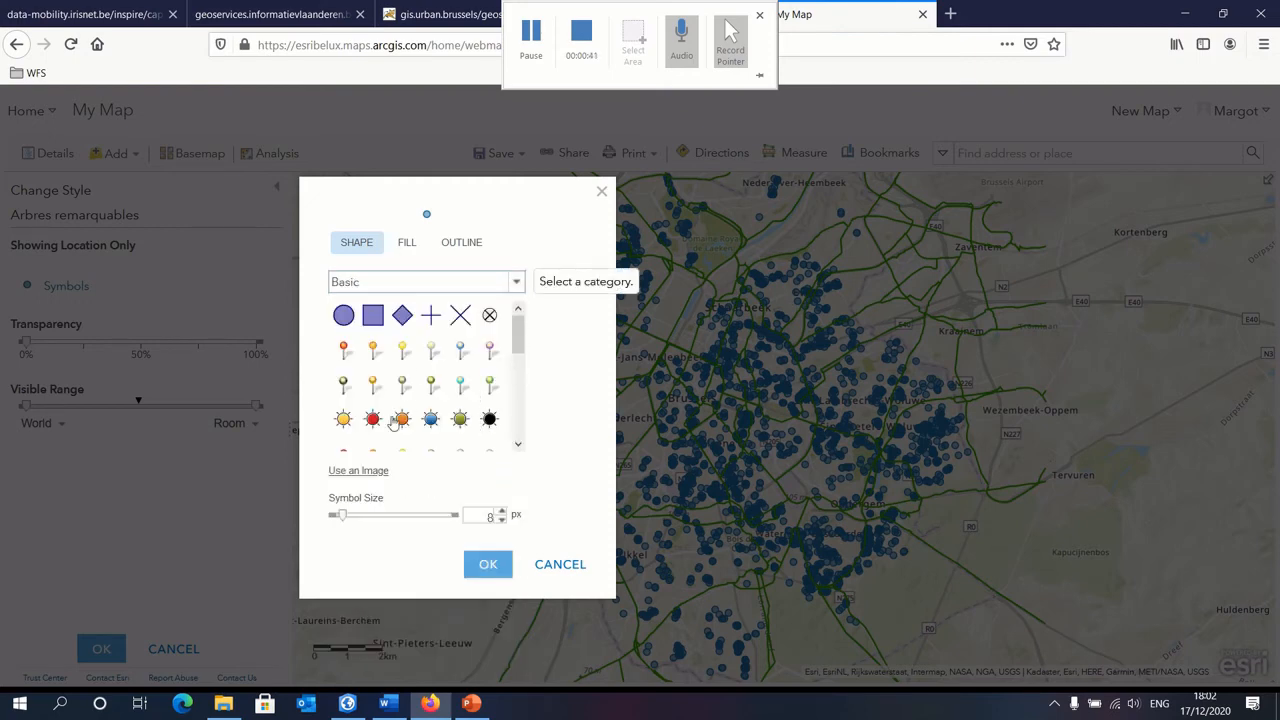
Step: Set the Arbres remarquables symbol to the red pin from the Basic set and apply the style
left_click(346, 351)
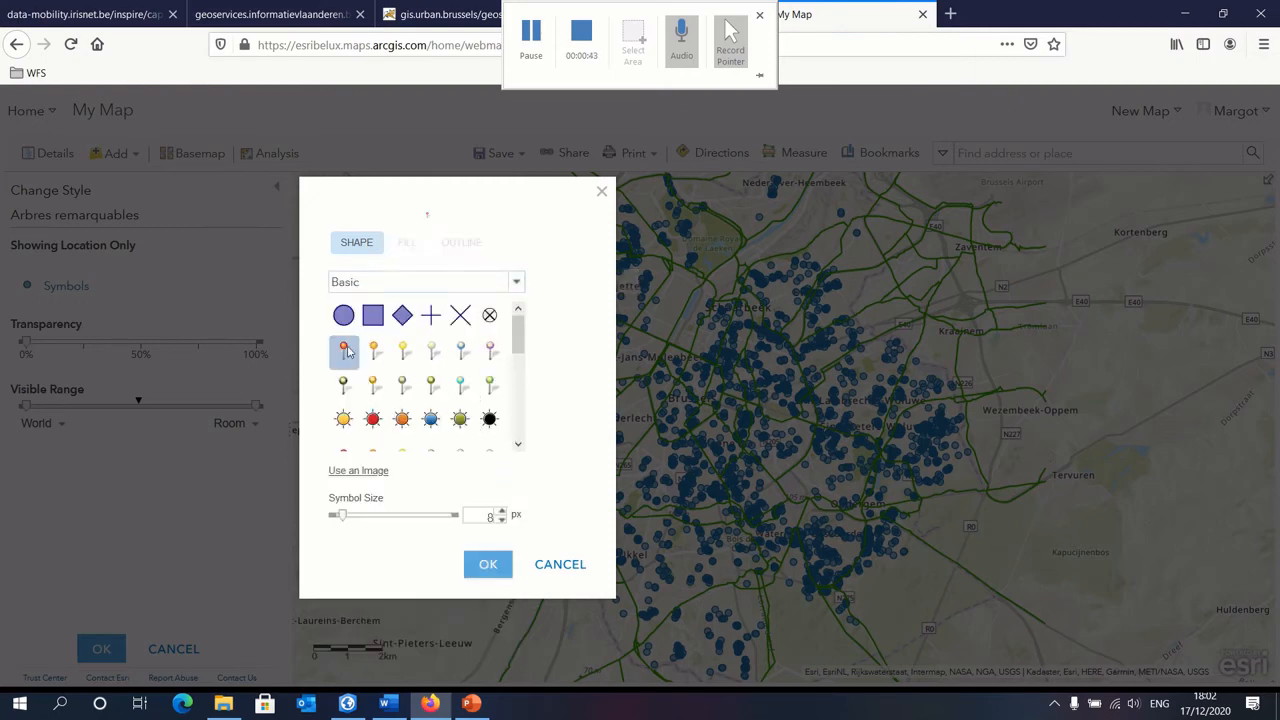
left_click(497, 566)
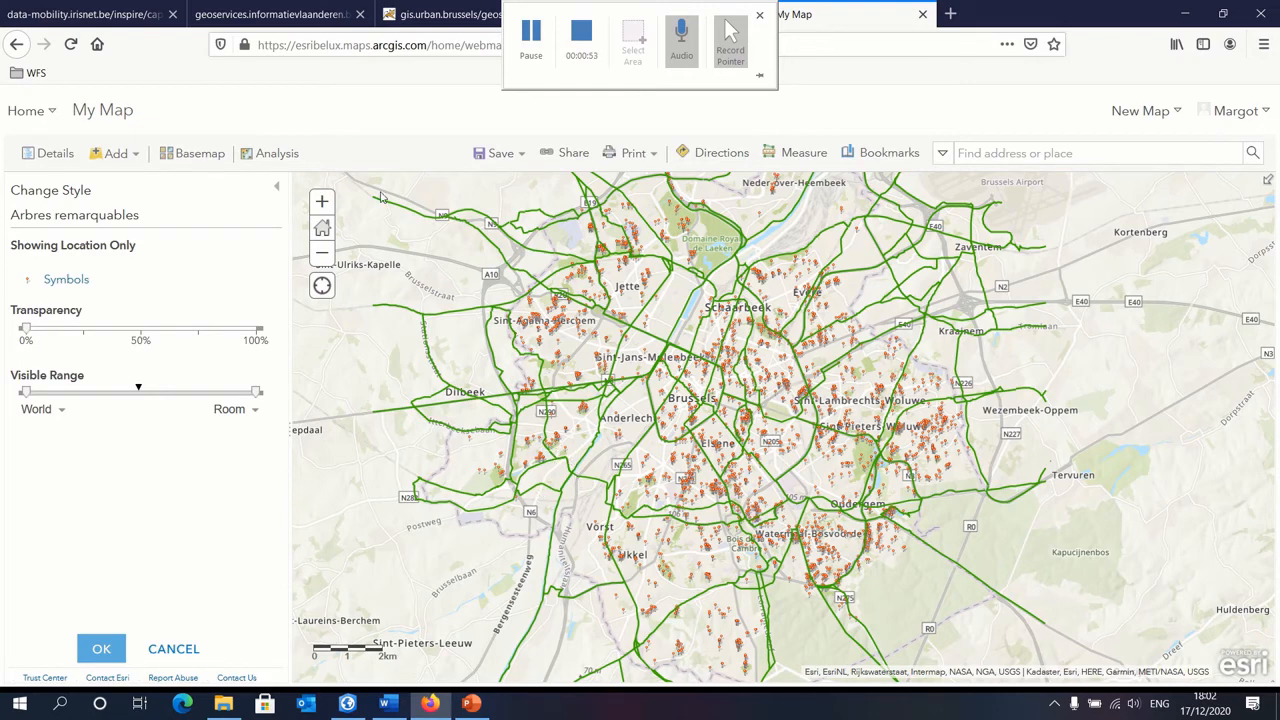
left_click(101, 650)
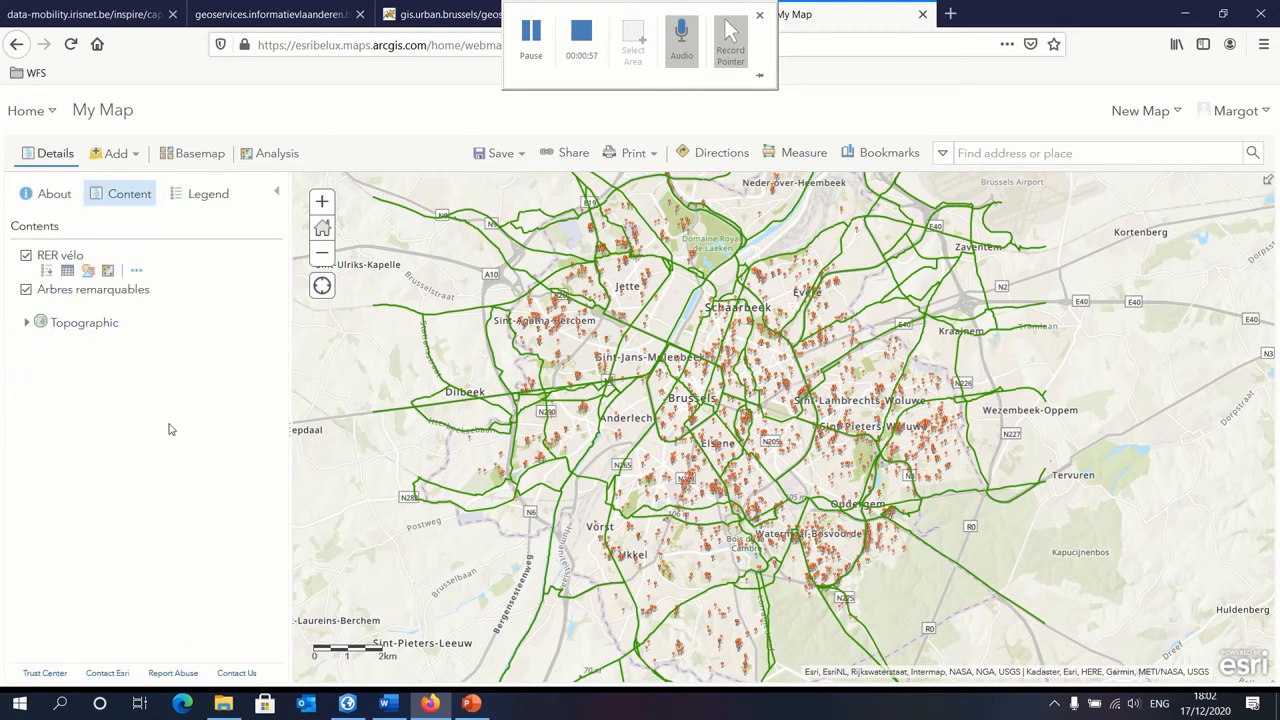
Step: Search for layers in My Content and add Velociste_export to the map
left_click(135, 157)
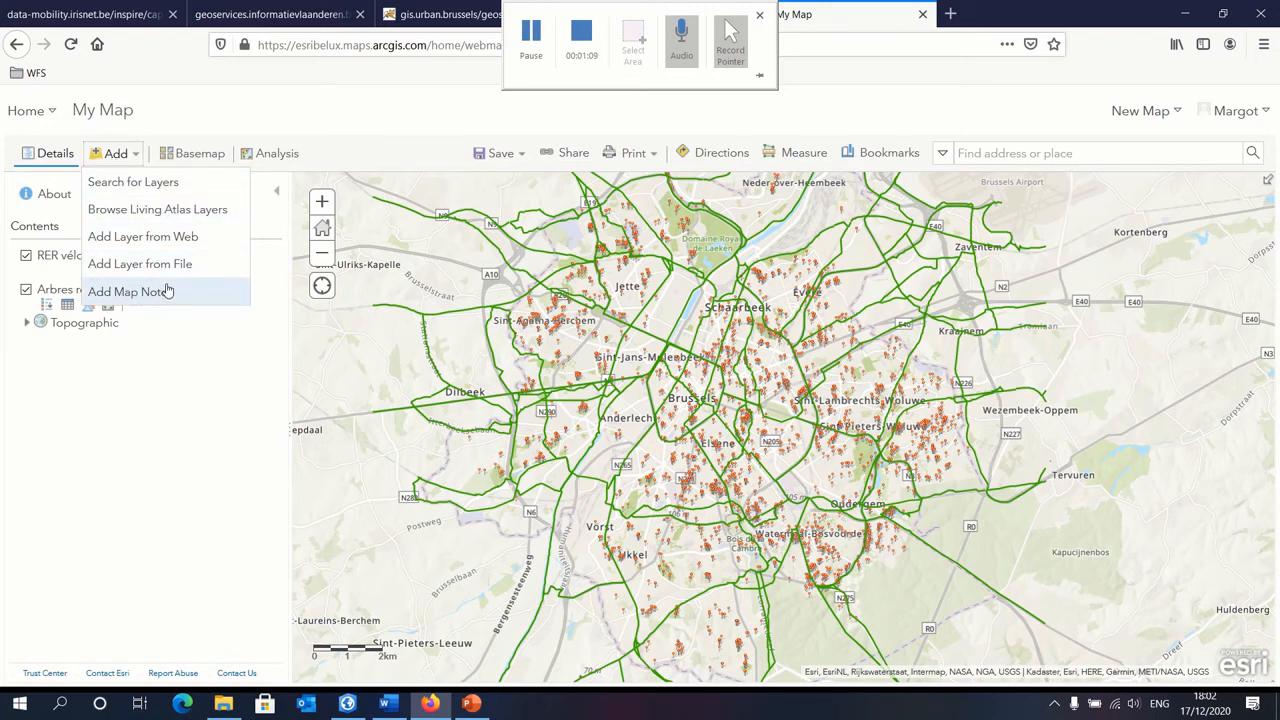
left_click(152, 184)
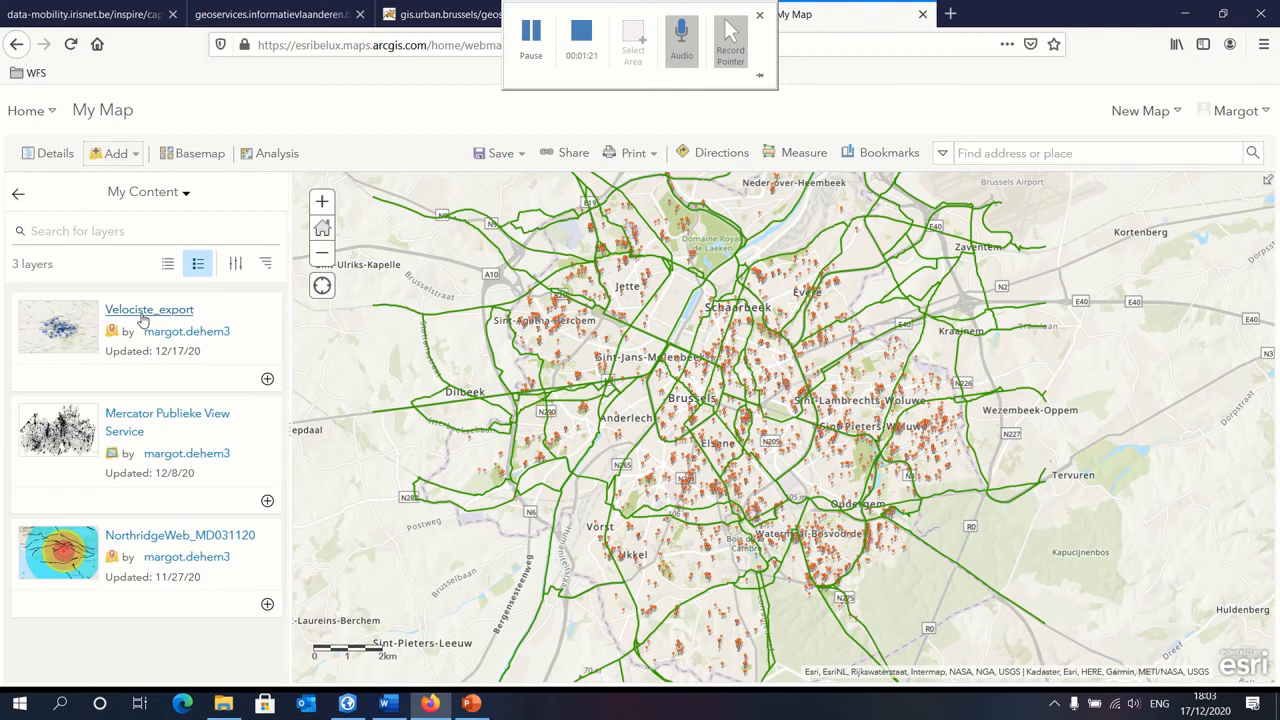
left_click(267, 380)
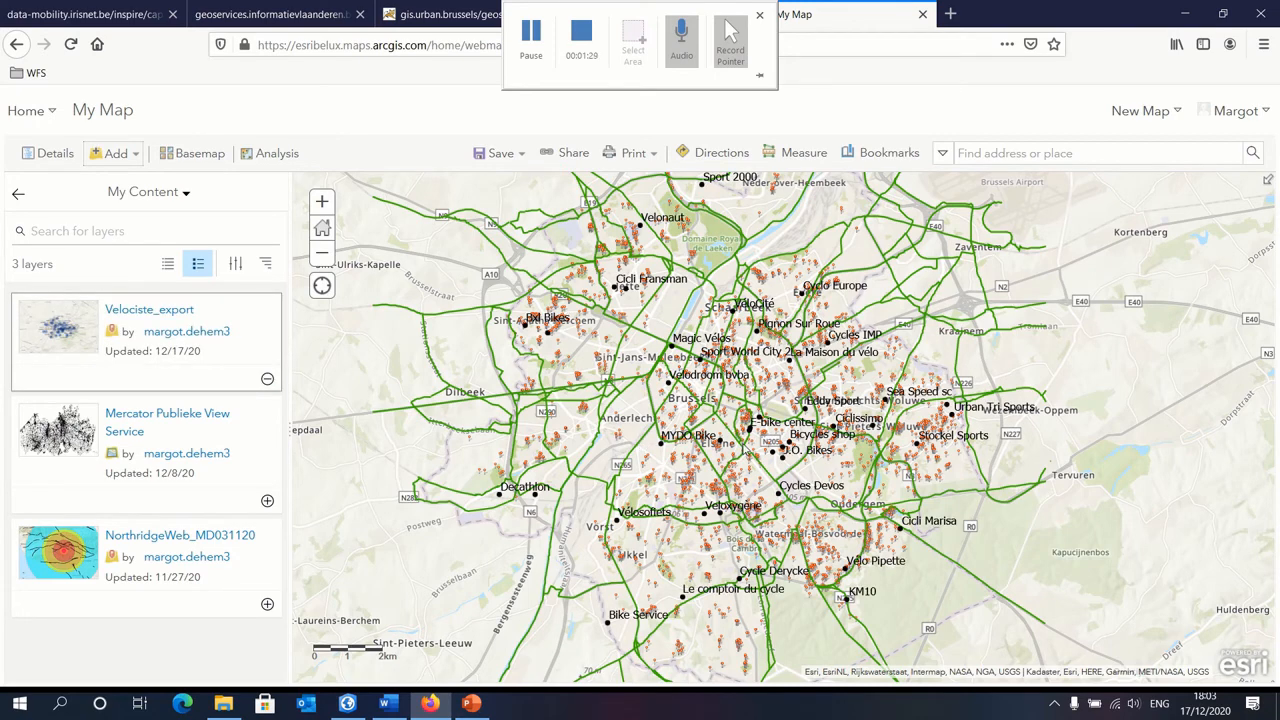
Step: Start saving the map with the title Bruxelles and the tags bruxelles, velo and arbres
left_click(517, 156)
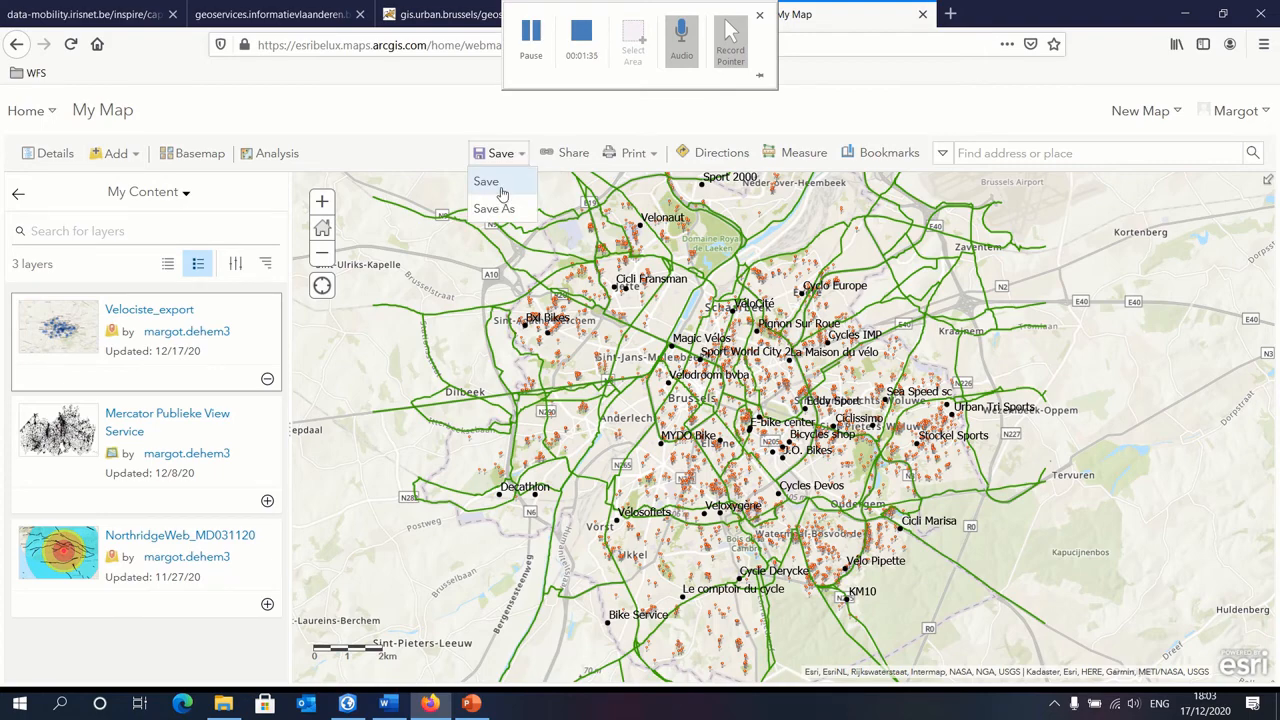
left_click(502, 190)
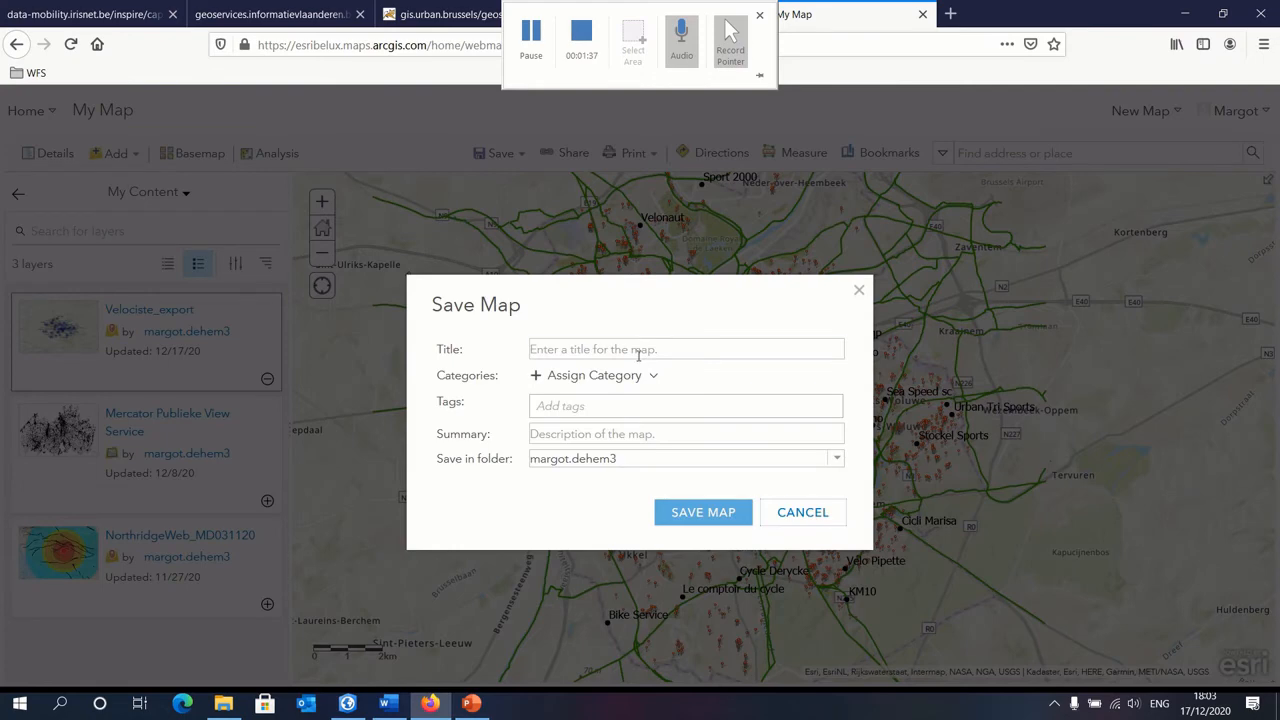
left_click(638, 355)
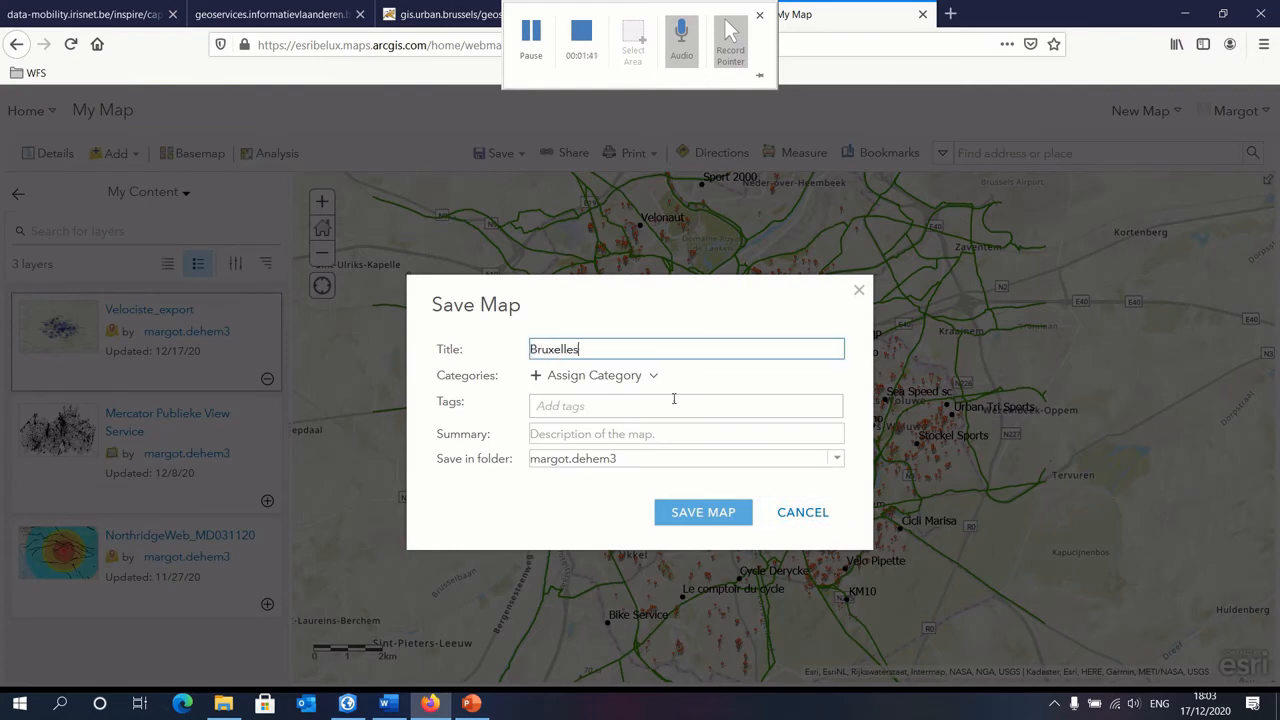
left_click(683, 410)
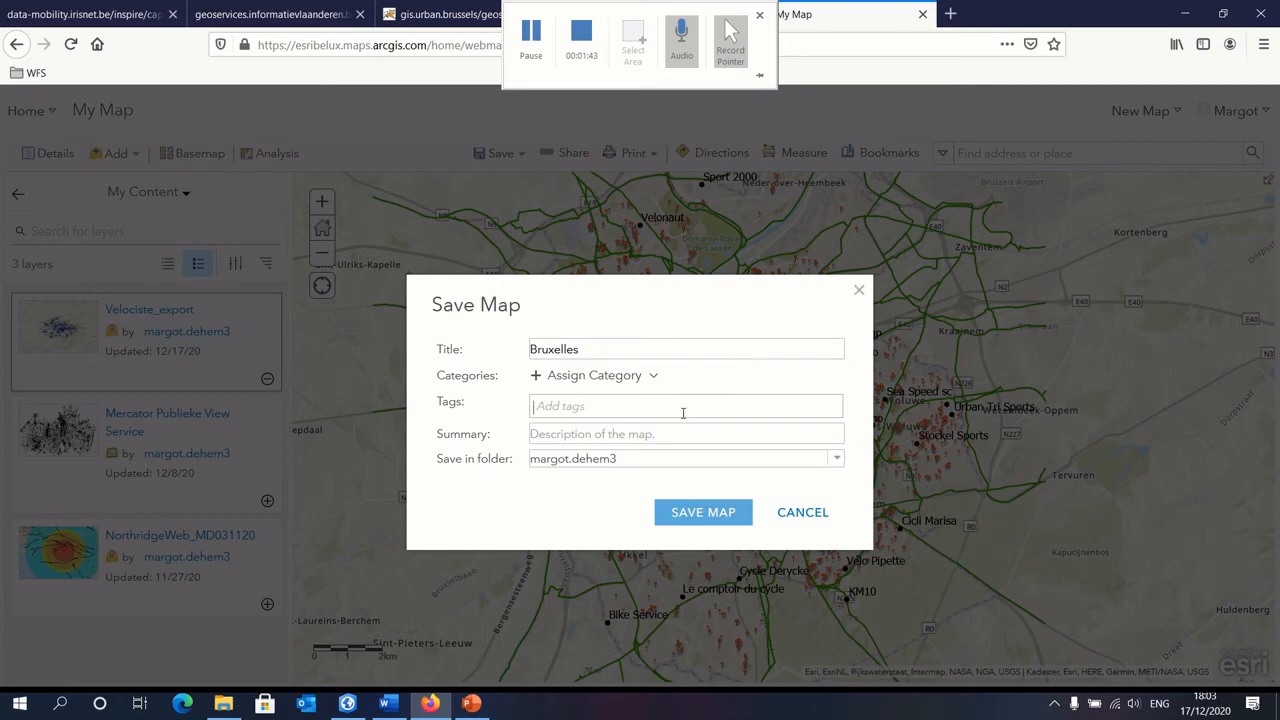
type("bruxelle")
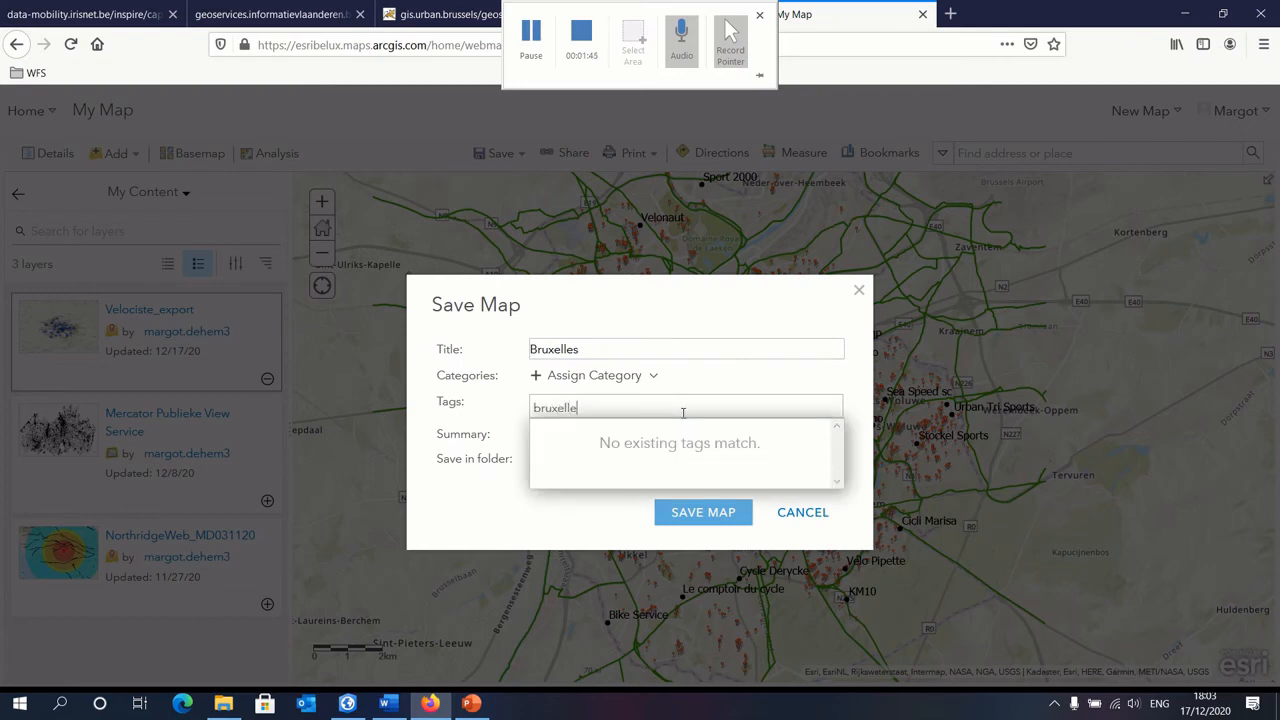
type("s")
key("Return")
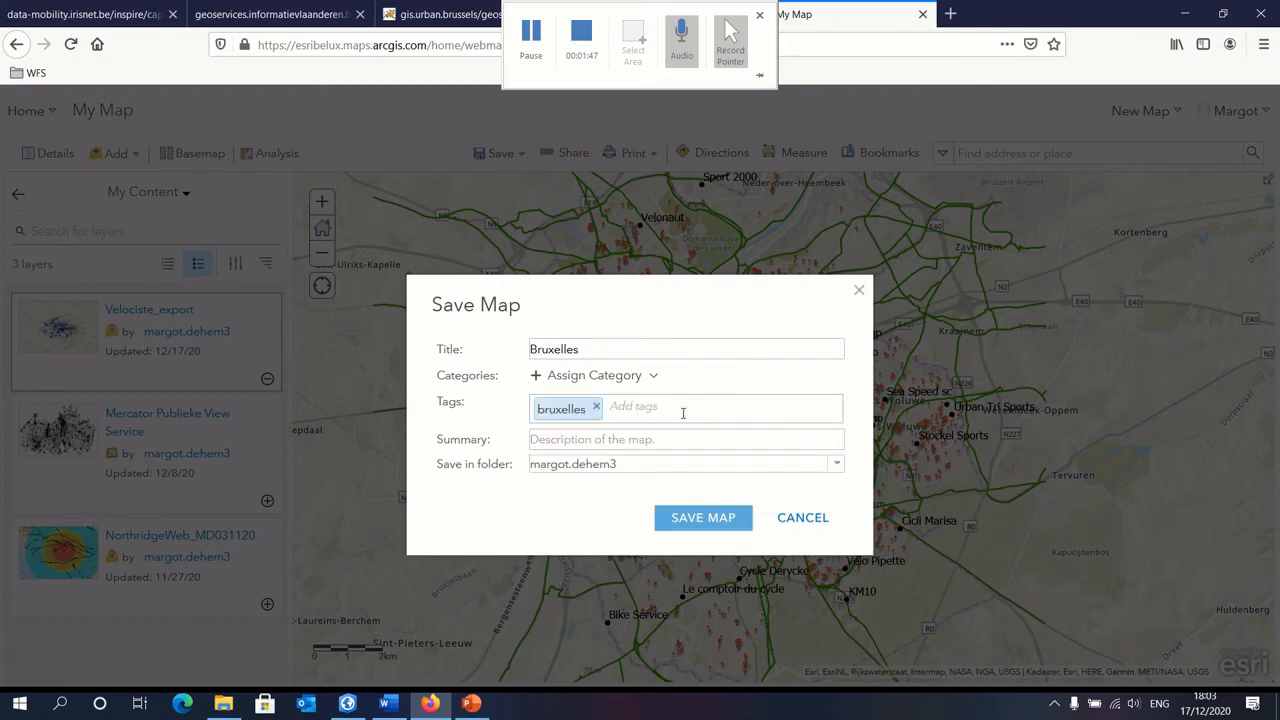
type("vel")
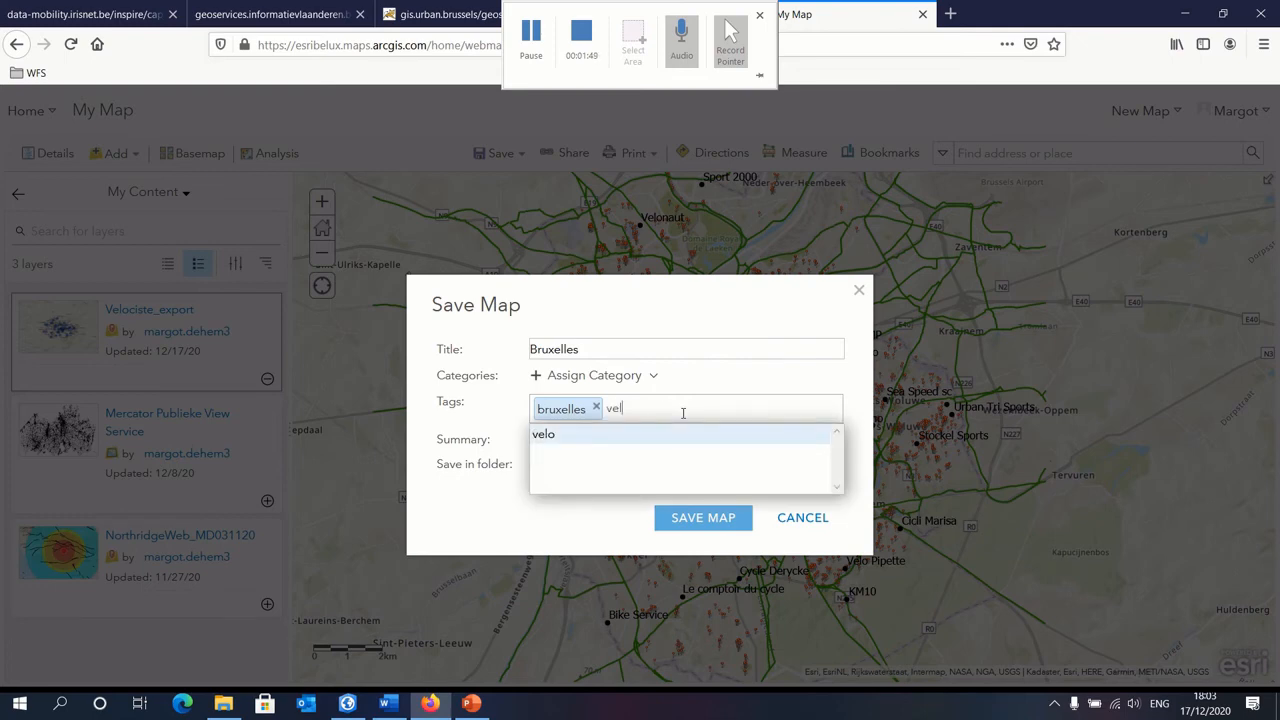
type("o")
key("Return")
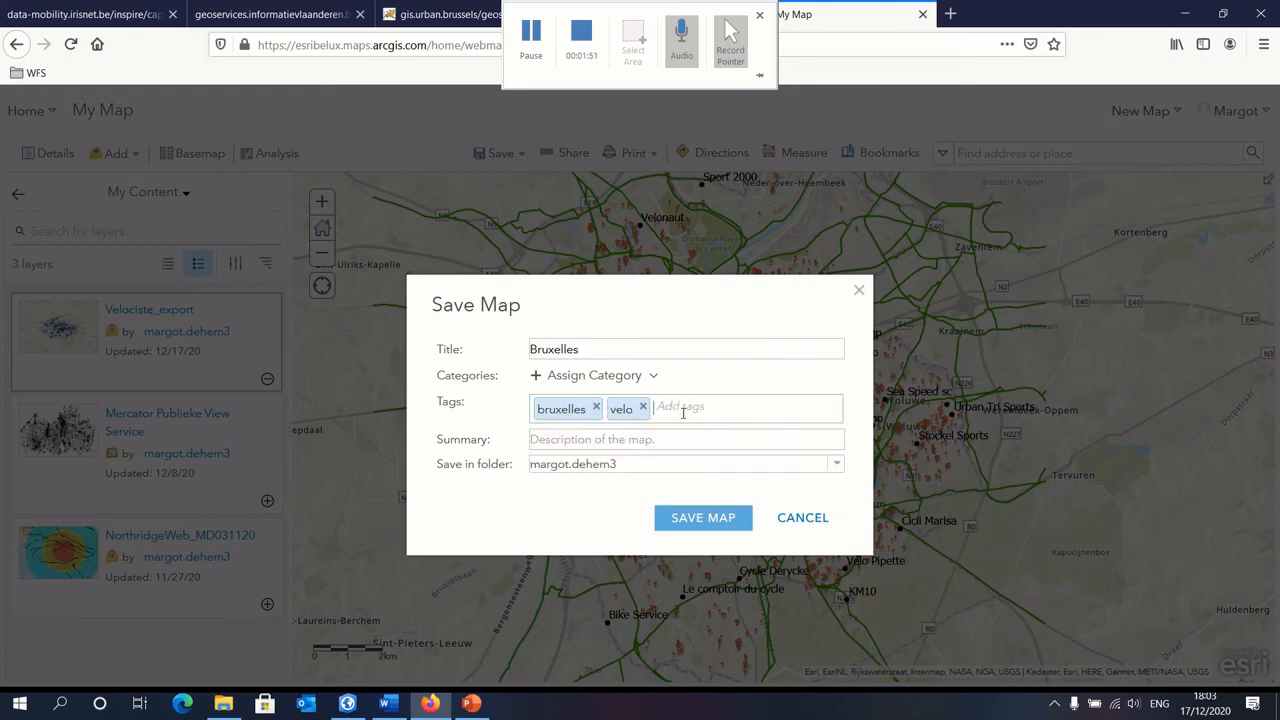
type("arbres")
key("Return")
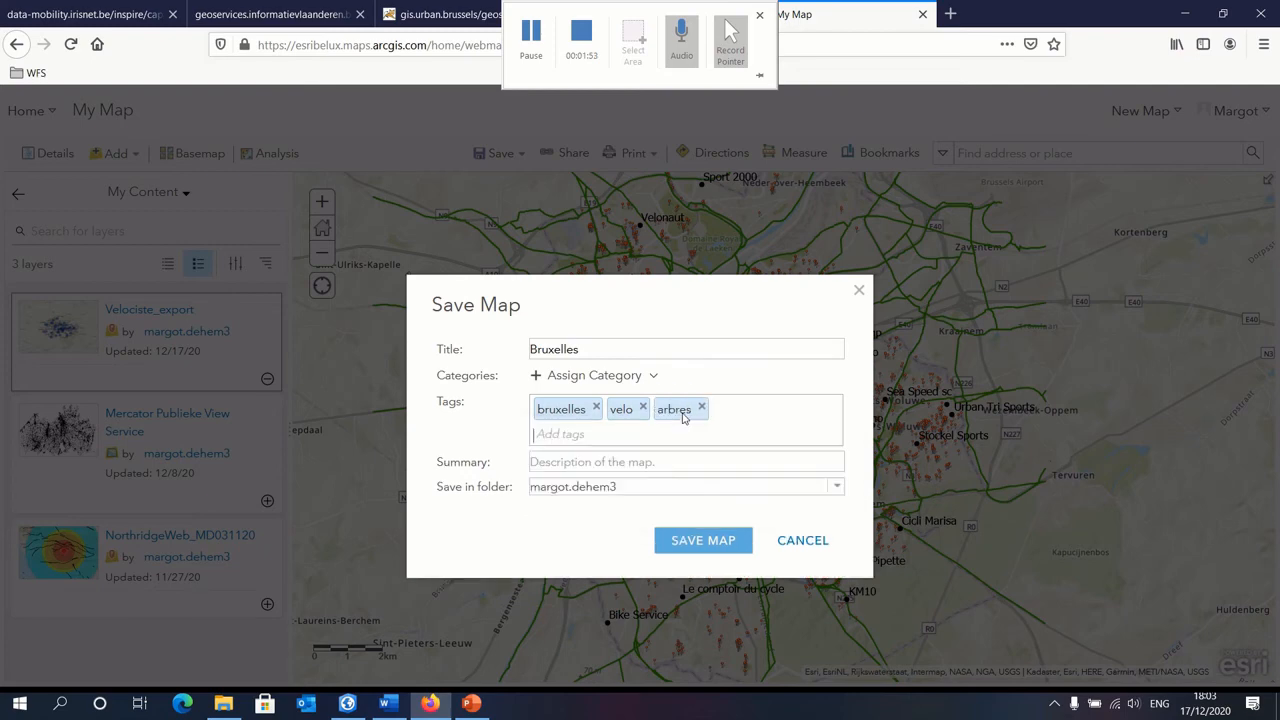
Step: Enter bruxelle as the map summary and save the map
left_click(678, 469)
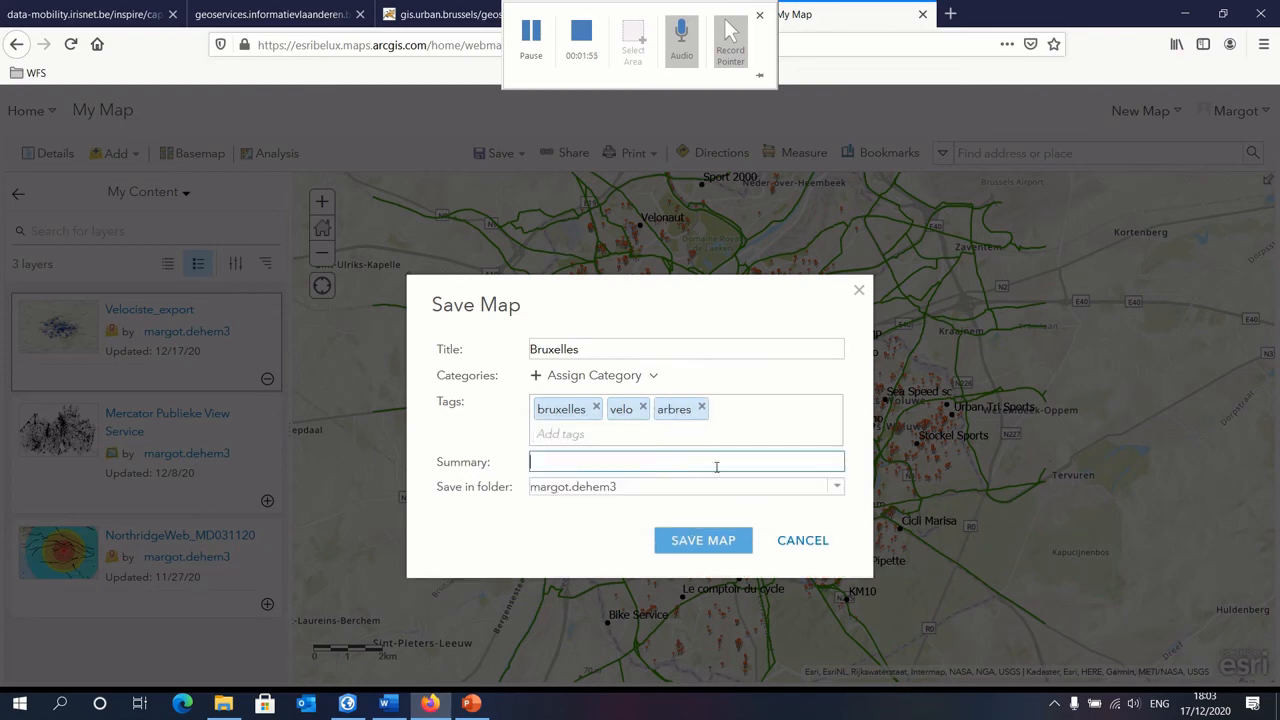
type("bruxelles")
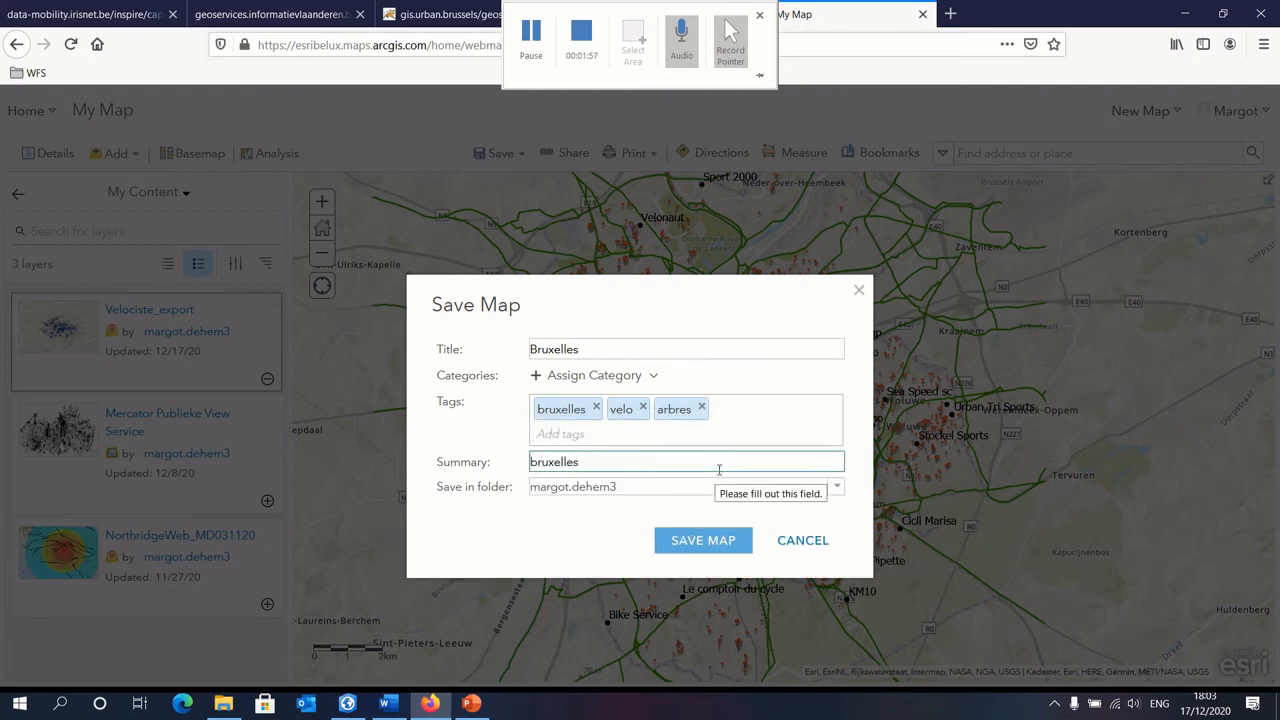
left_click(706, 550)
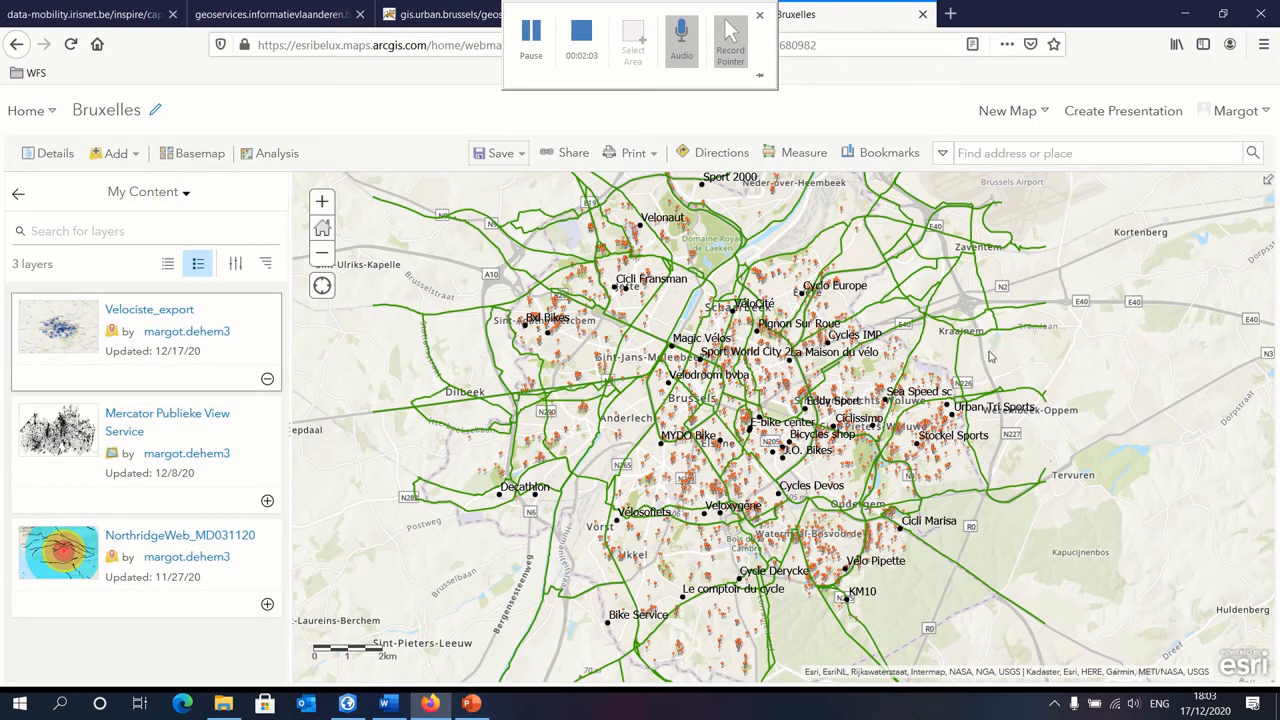
Step: Share the Bruxelles map as a new web app based on the Story Map Journal template for building story maps
left_click(566, 158)
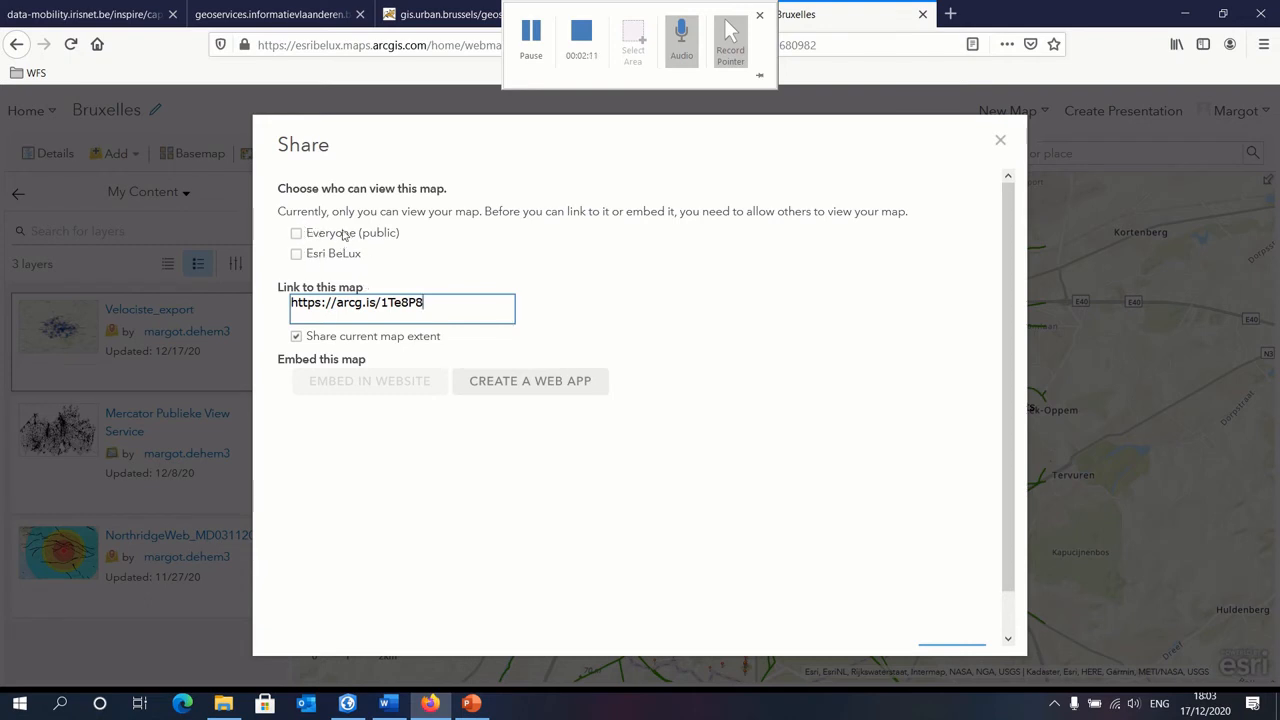
left_click(531, 386)
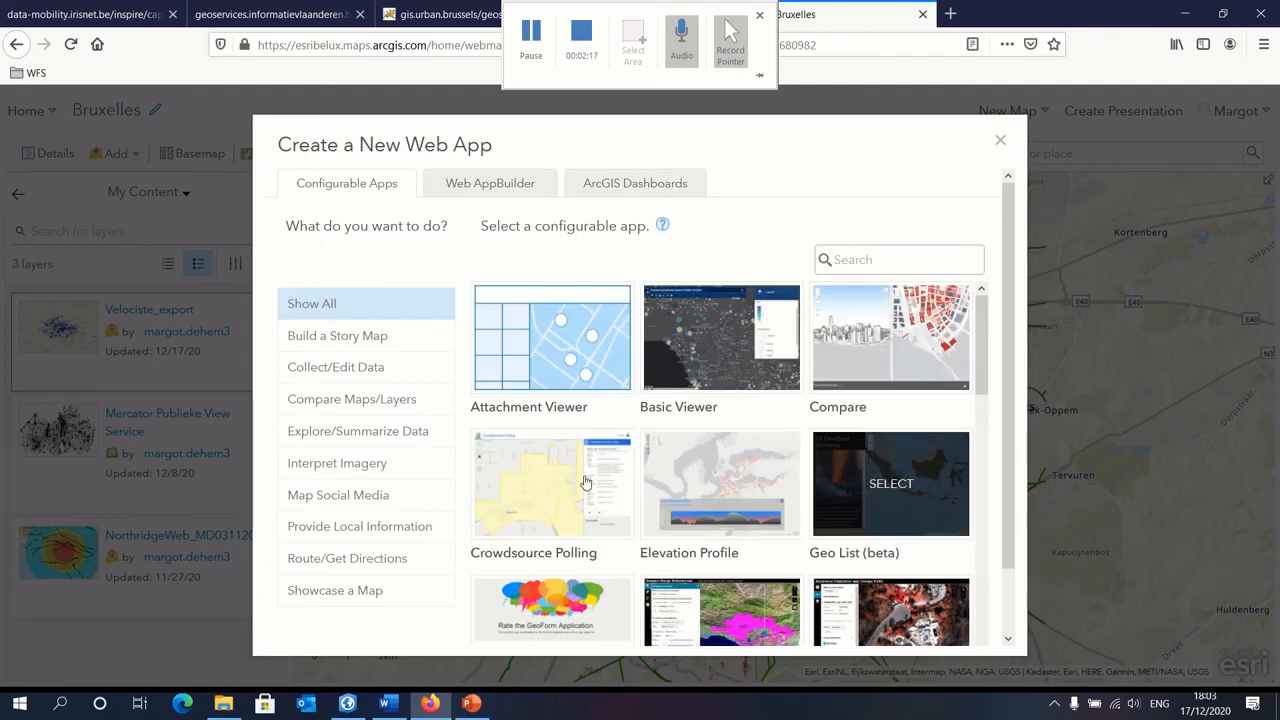
left_click(340, 337)
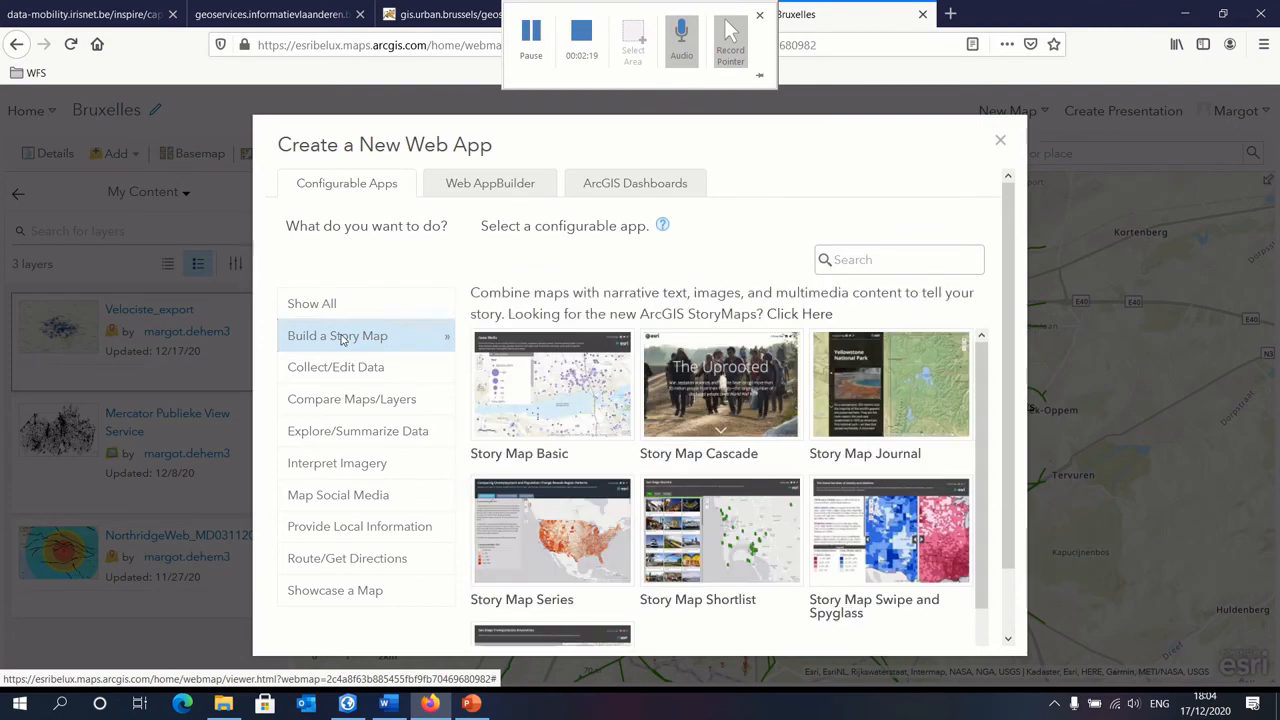
left_click(879, 407)
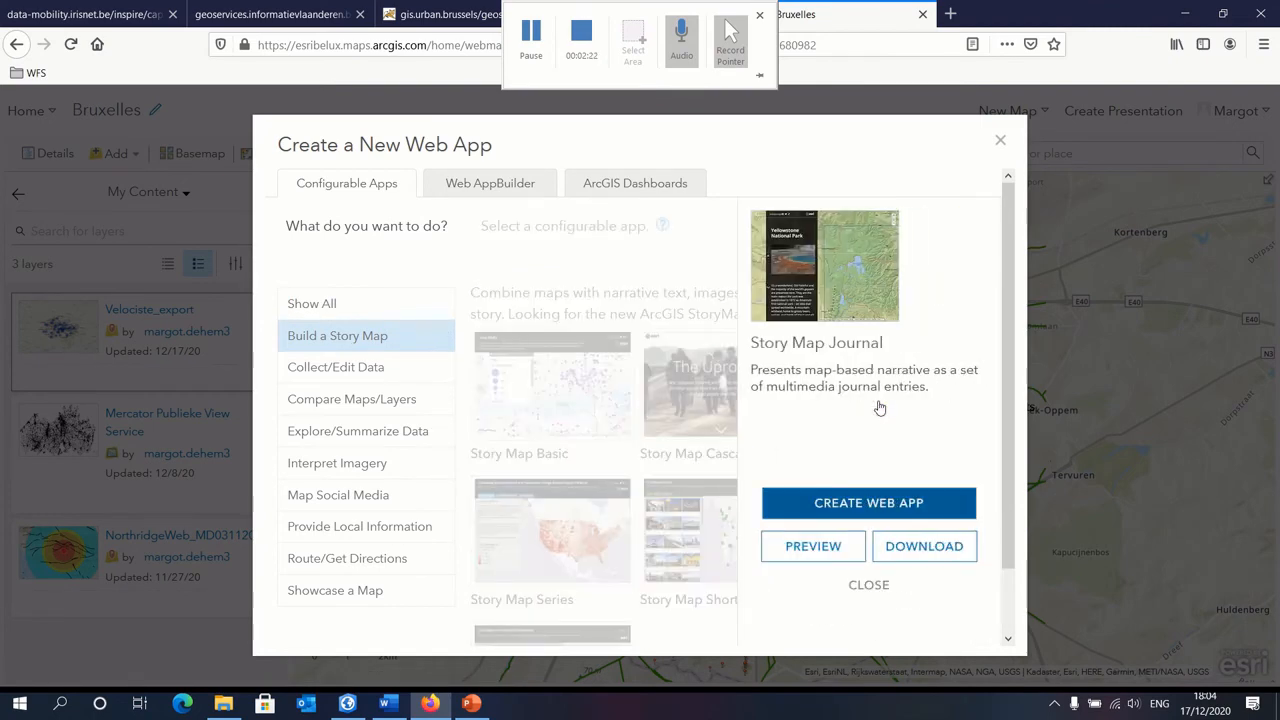
left_click(879, 506)
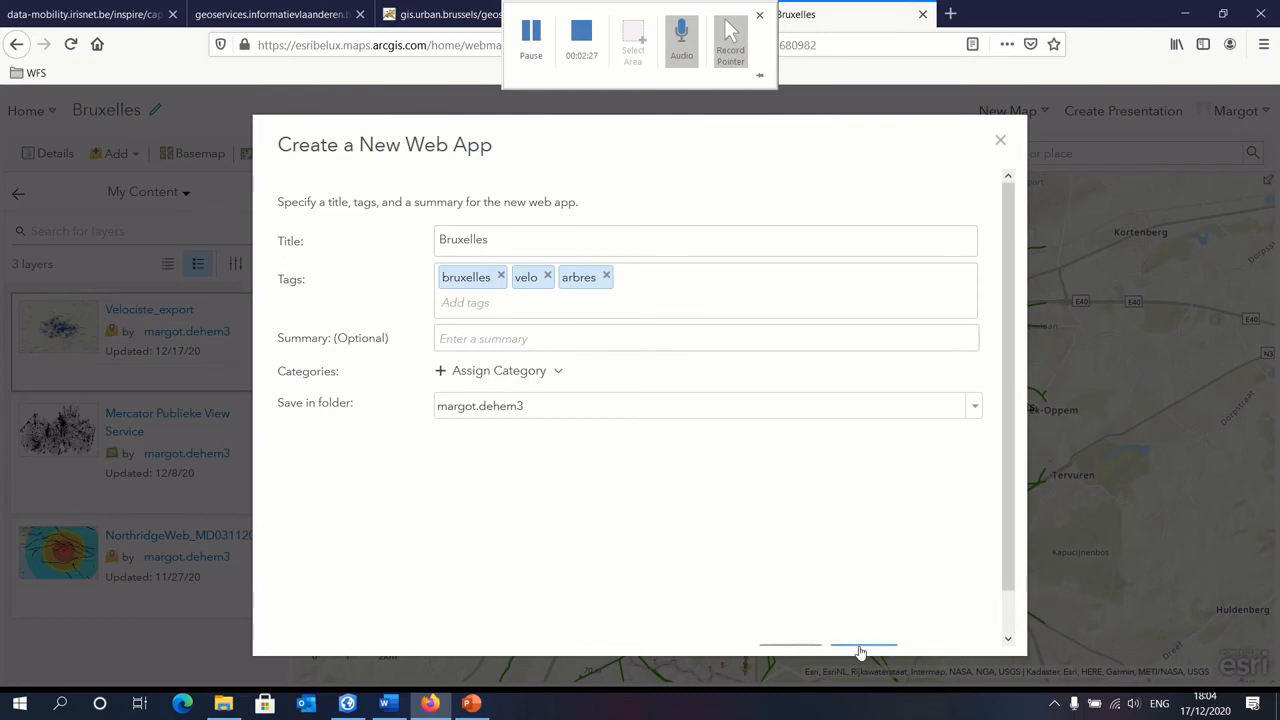
Step: Create the web app with the summary story maps bxl and start the Map Journal with the Side Panel layout
scroll(860, 652, "down", 1)
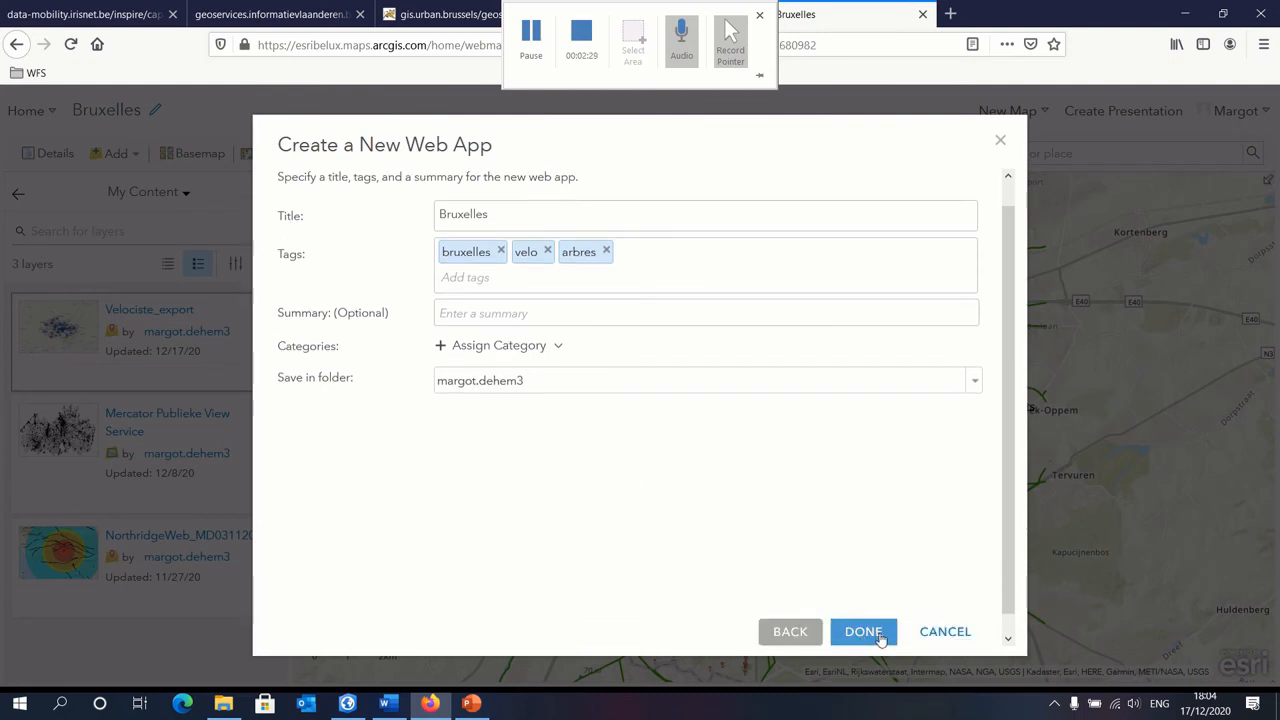
left_click(543, 313)
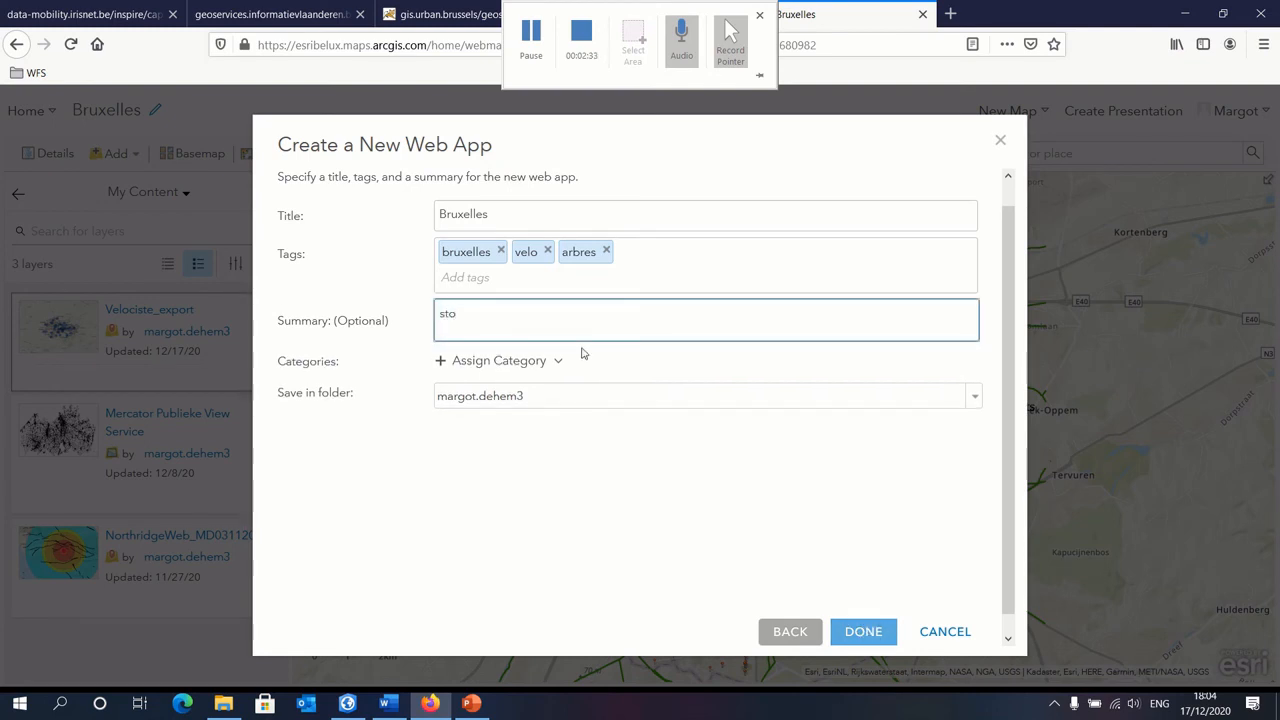
type("story maps bxl")
left_click(863, 632)
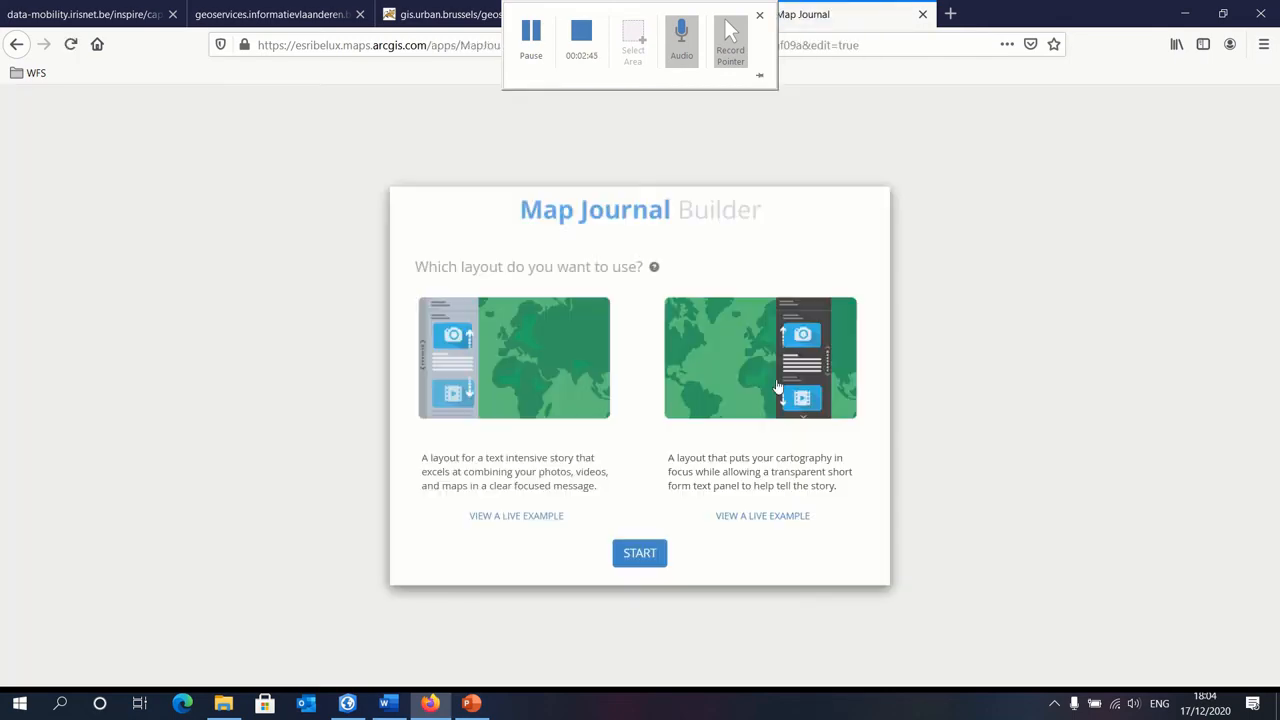
left_click(643, 556)
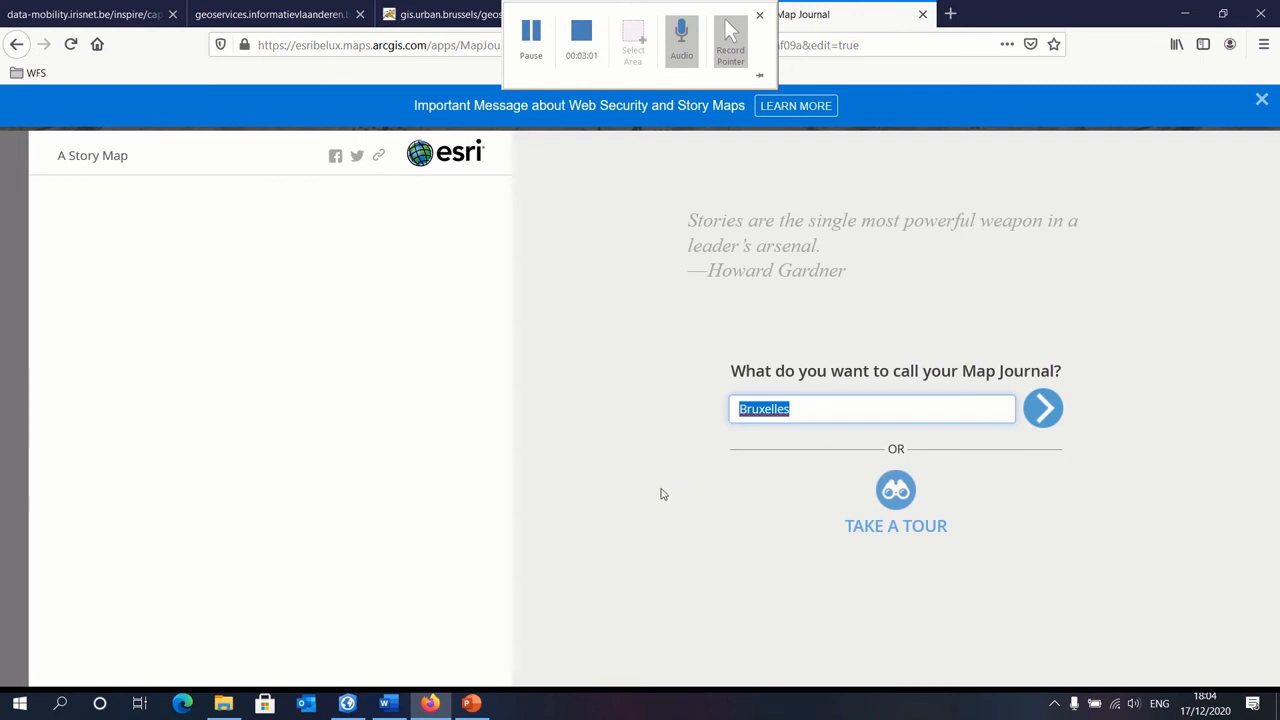
left_click(588, 48)
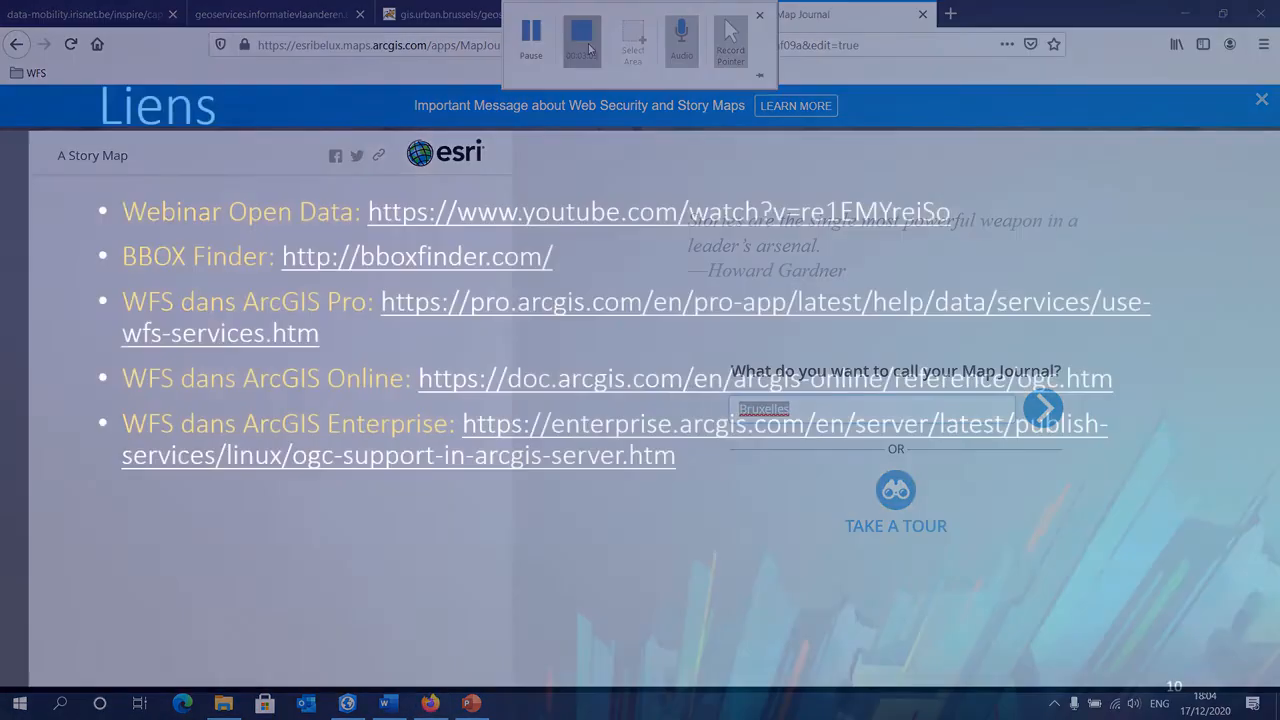